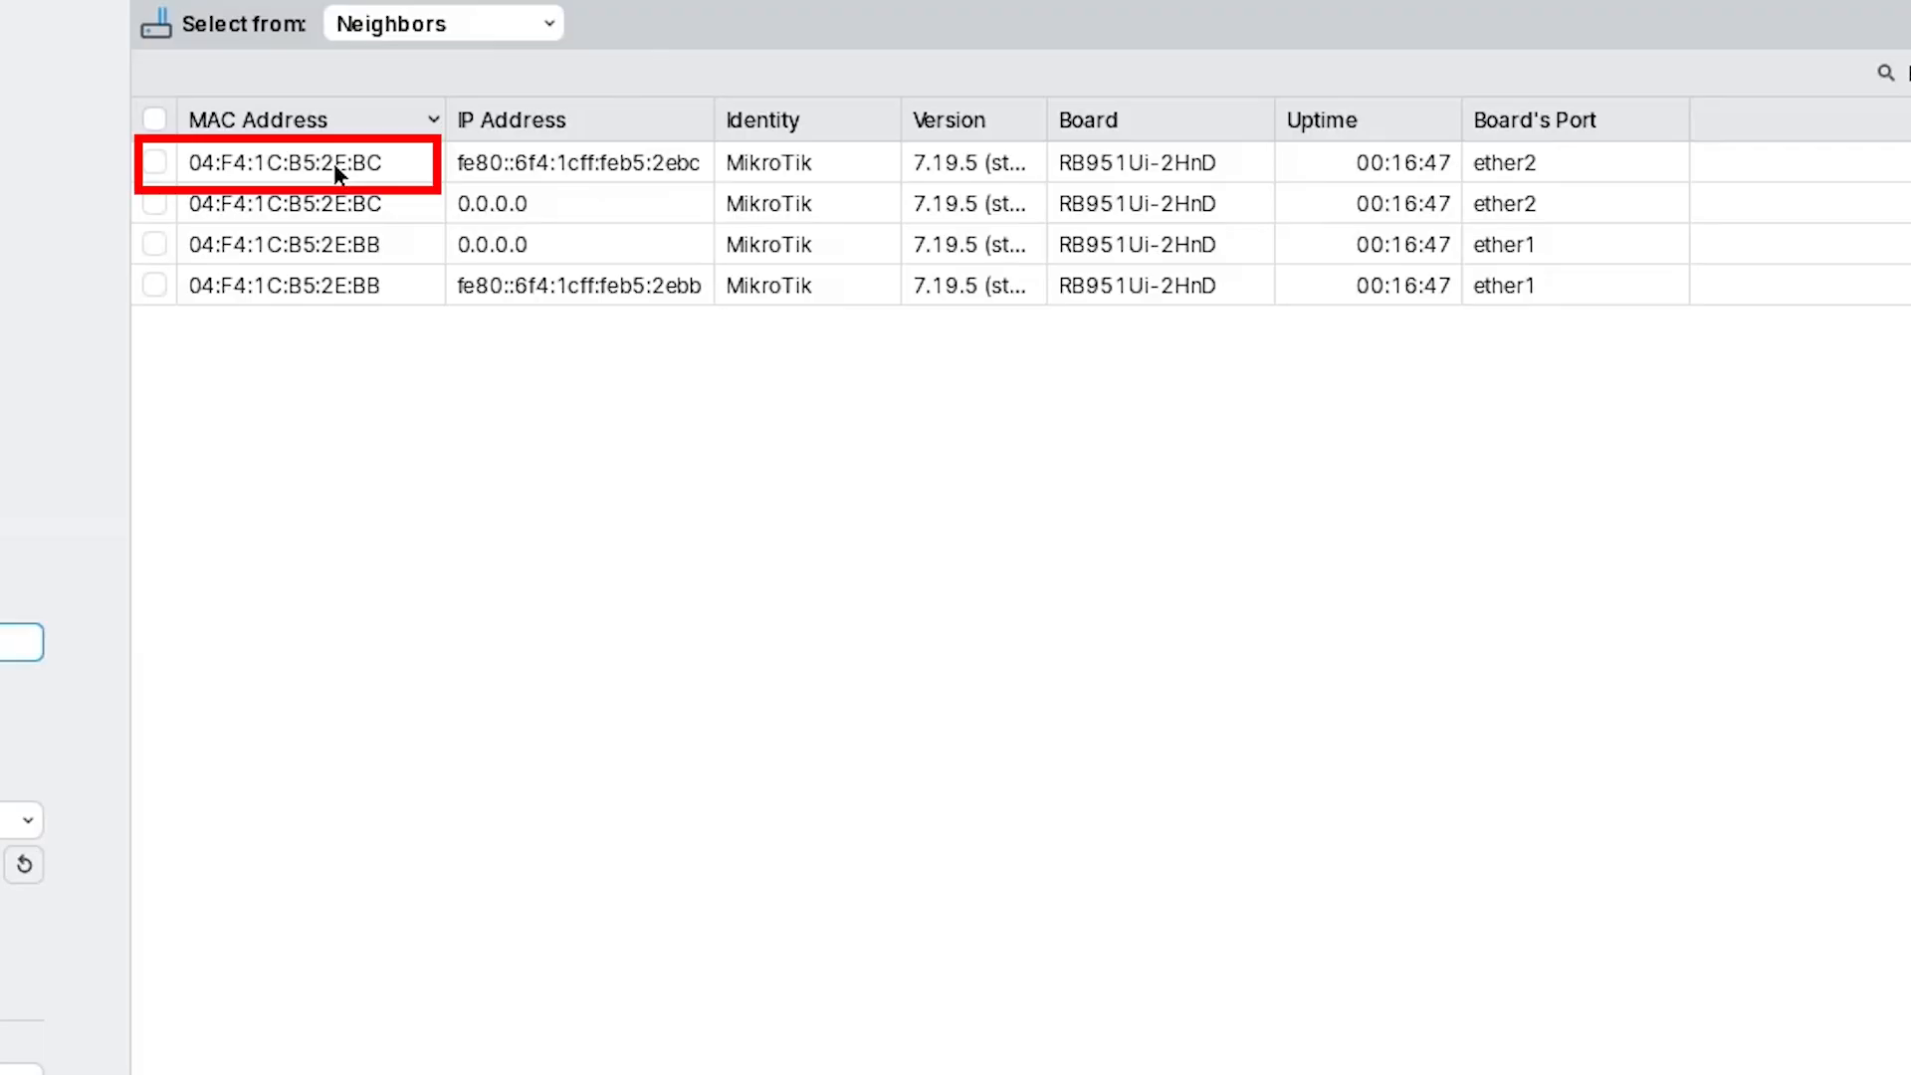
# Select the neighbour router 04:F4:1C:B5:2E:BC as the WinBox connection target.
pyautogui.click(486, 203)
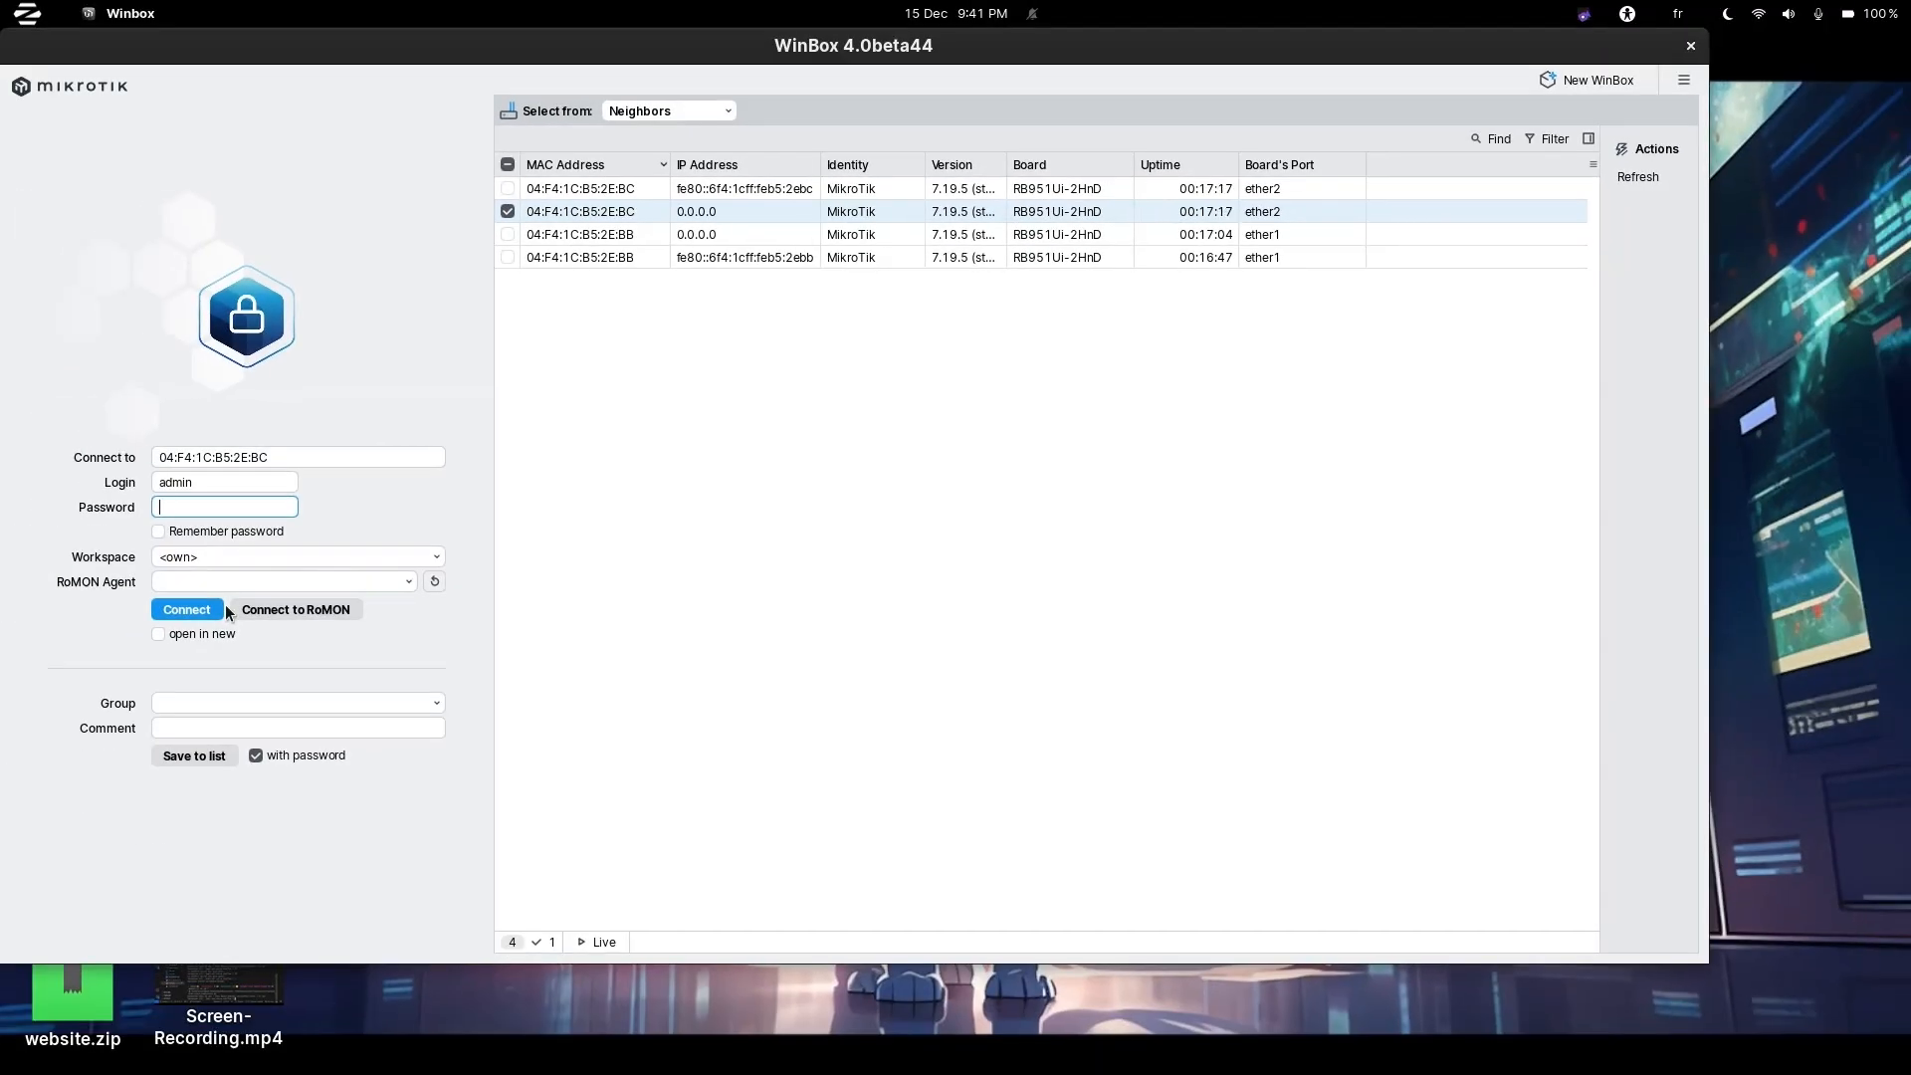
# Connect to the router and switch Quick Set from CPE to WISP AP mode.
pyautogui.click(192, 610)
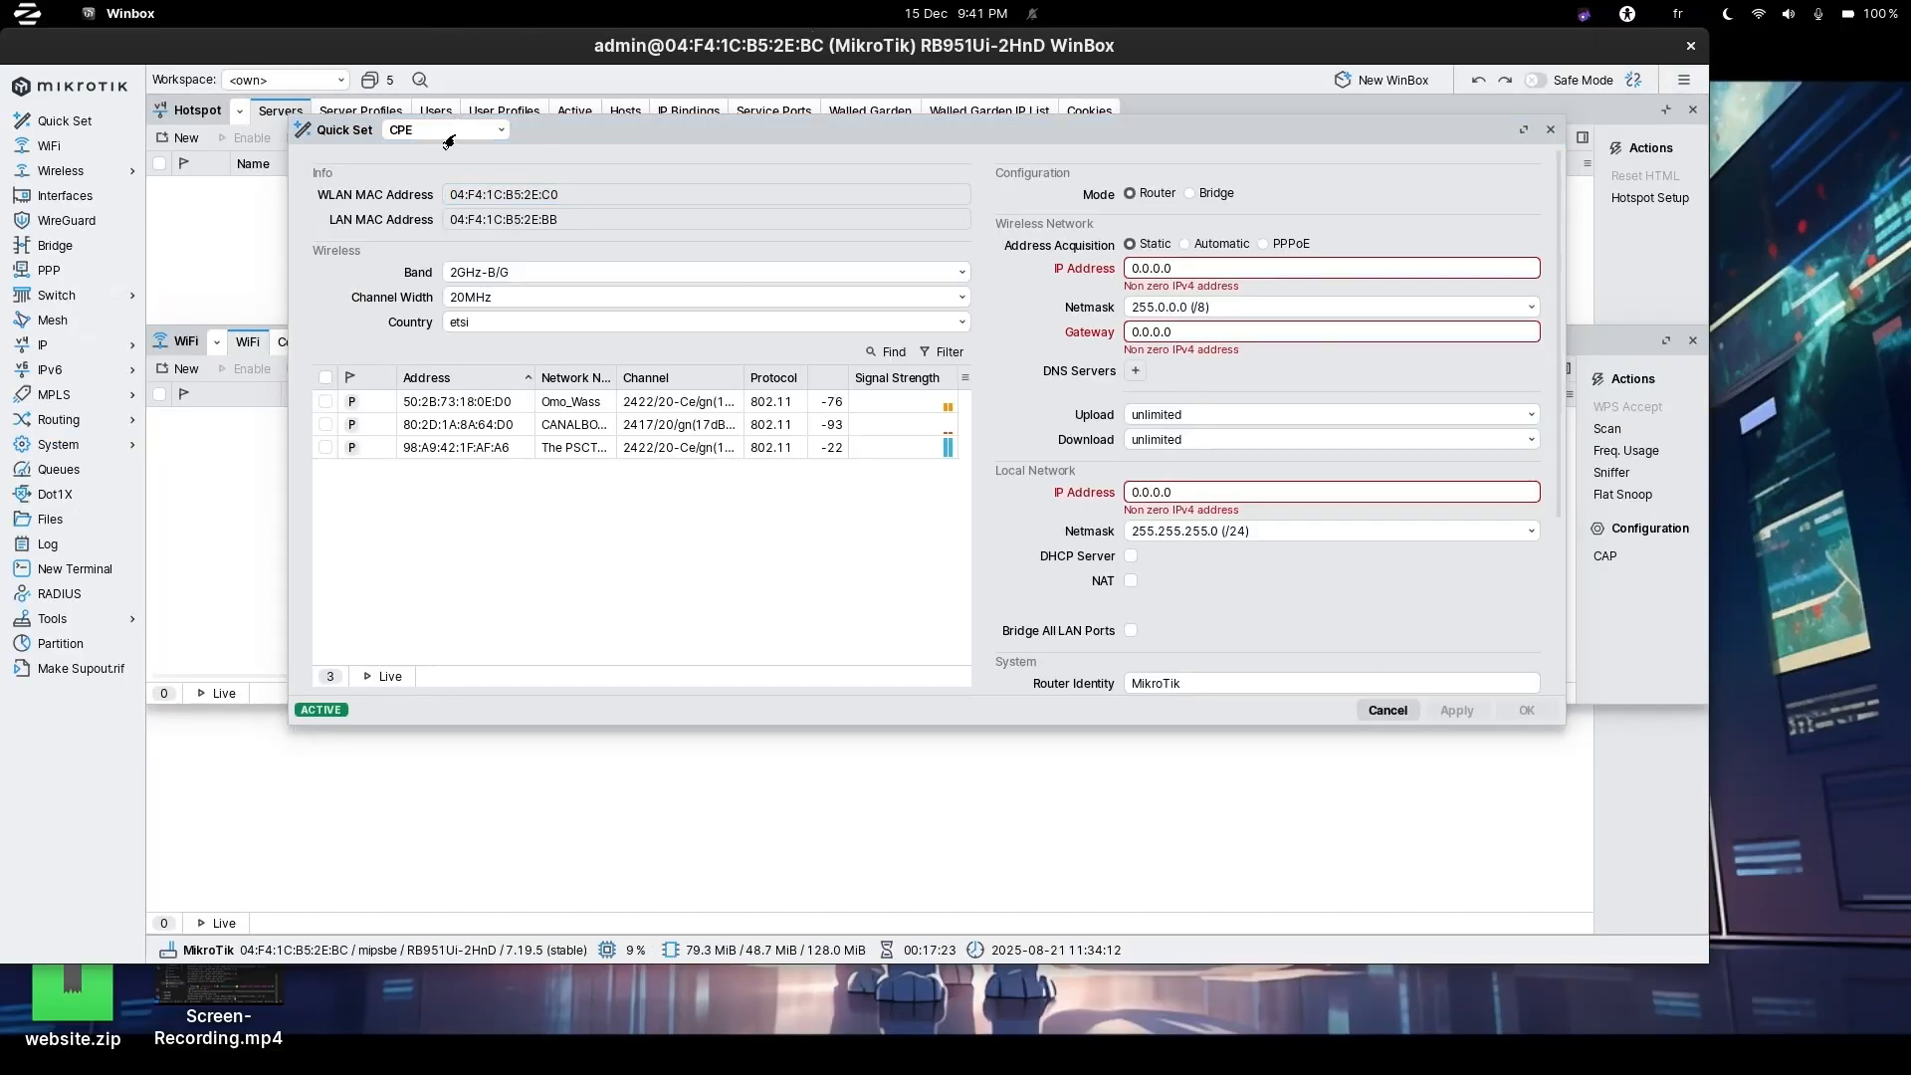
pyautogui.click(77, 122)
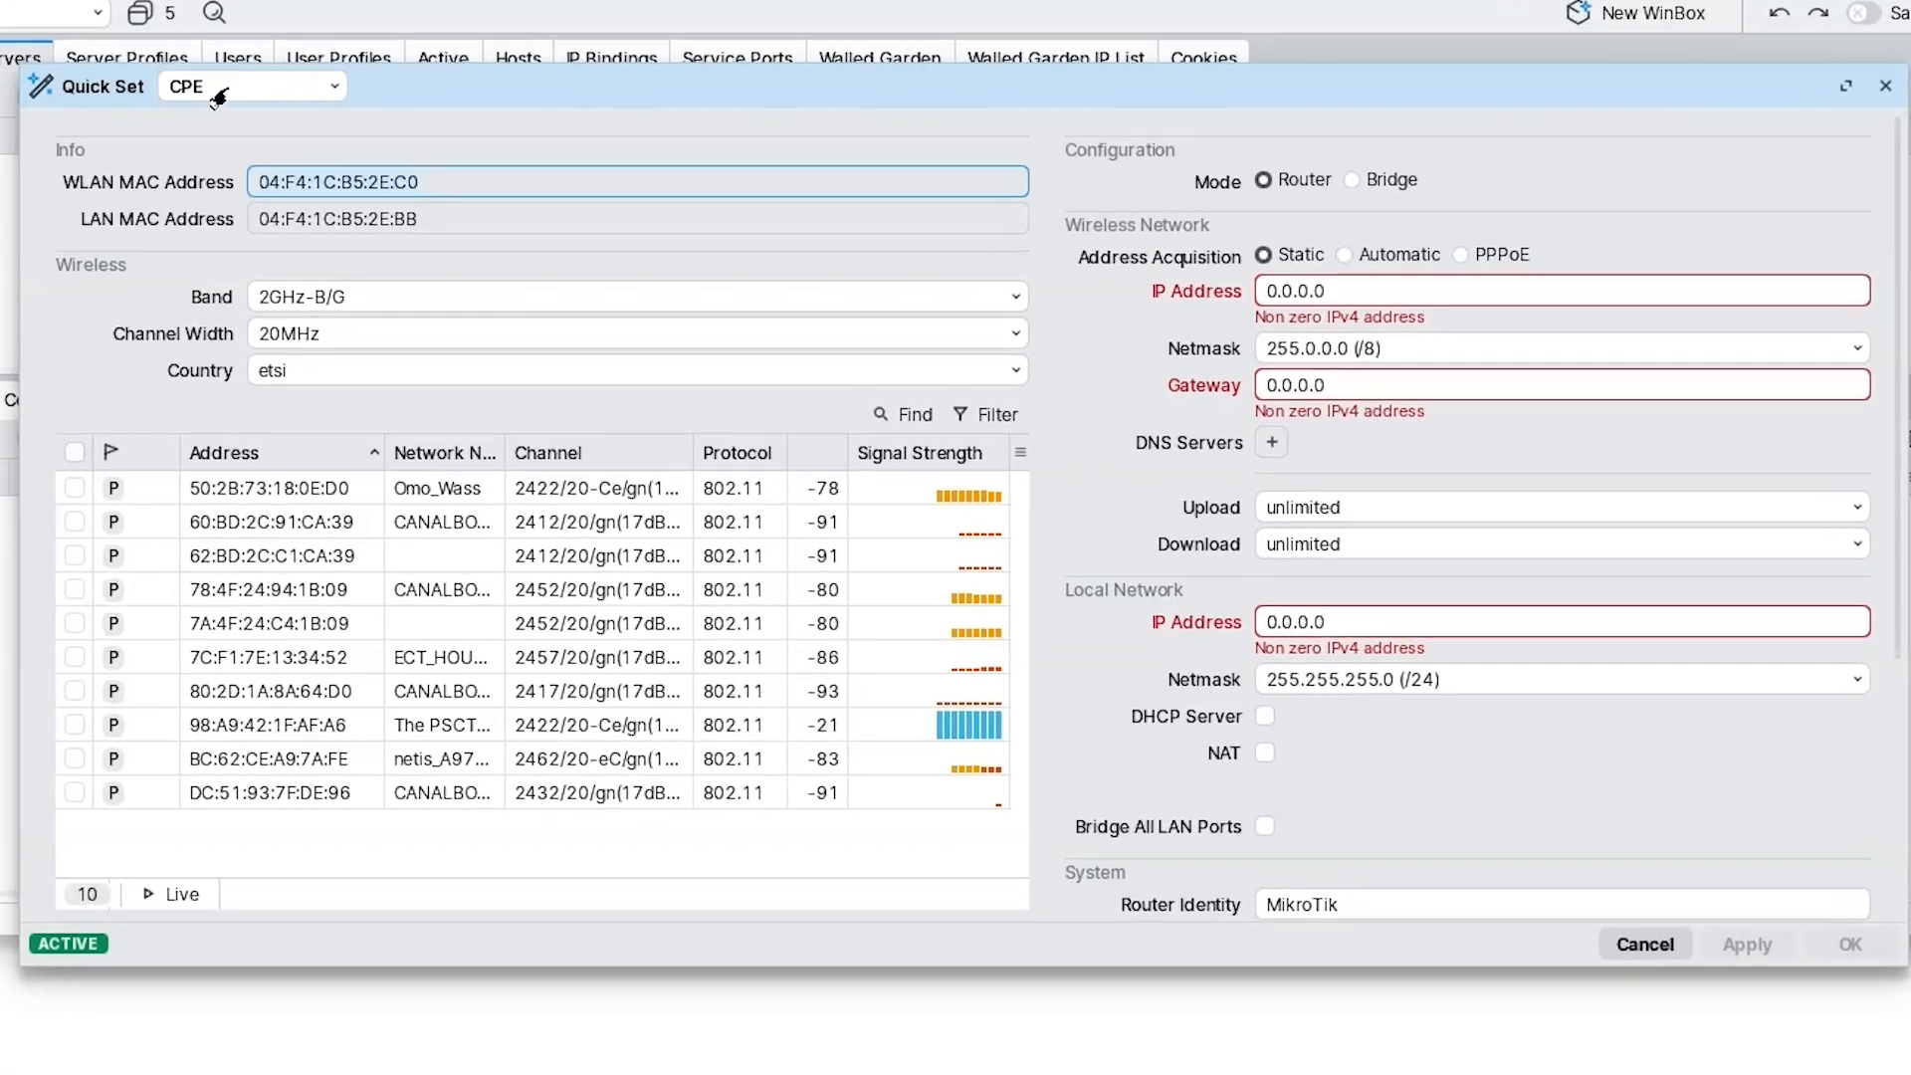
pyautogui.click(217, 89)
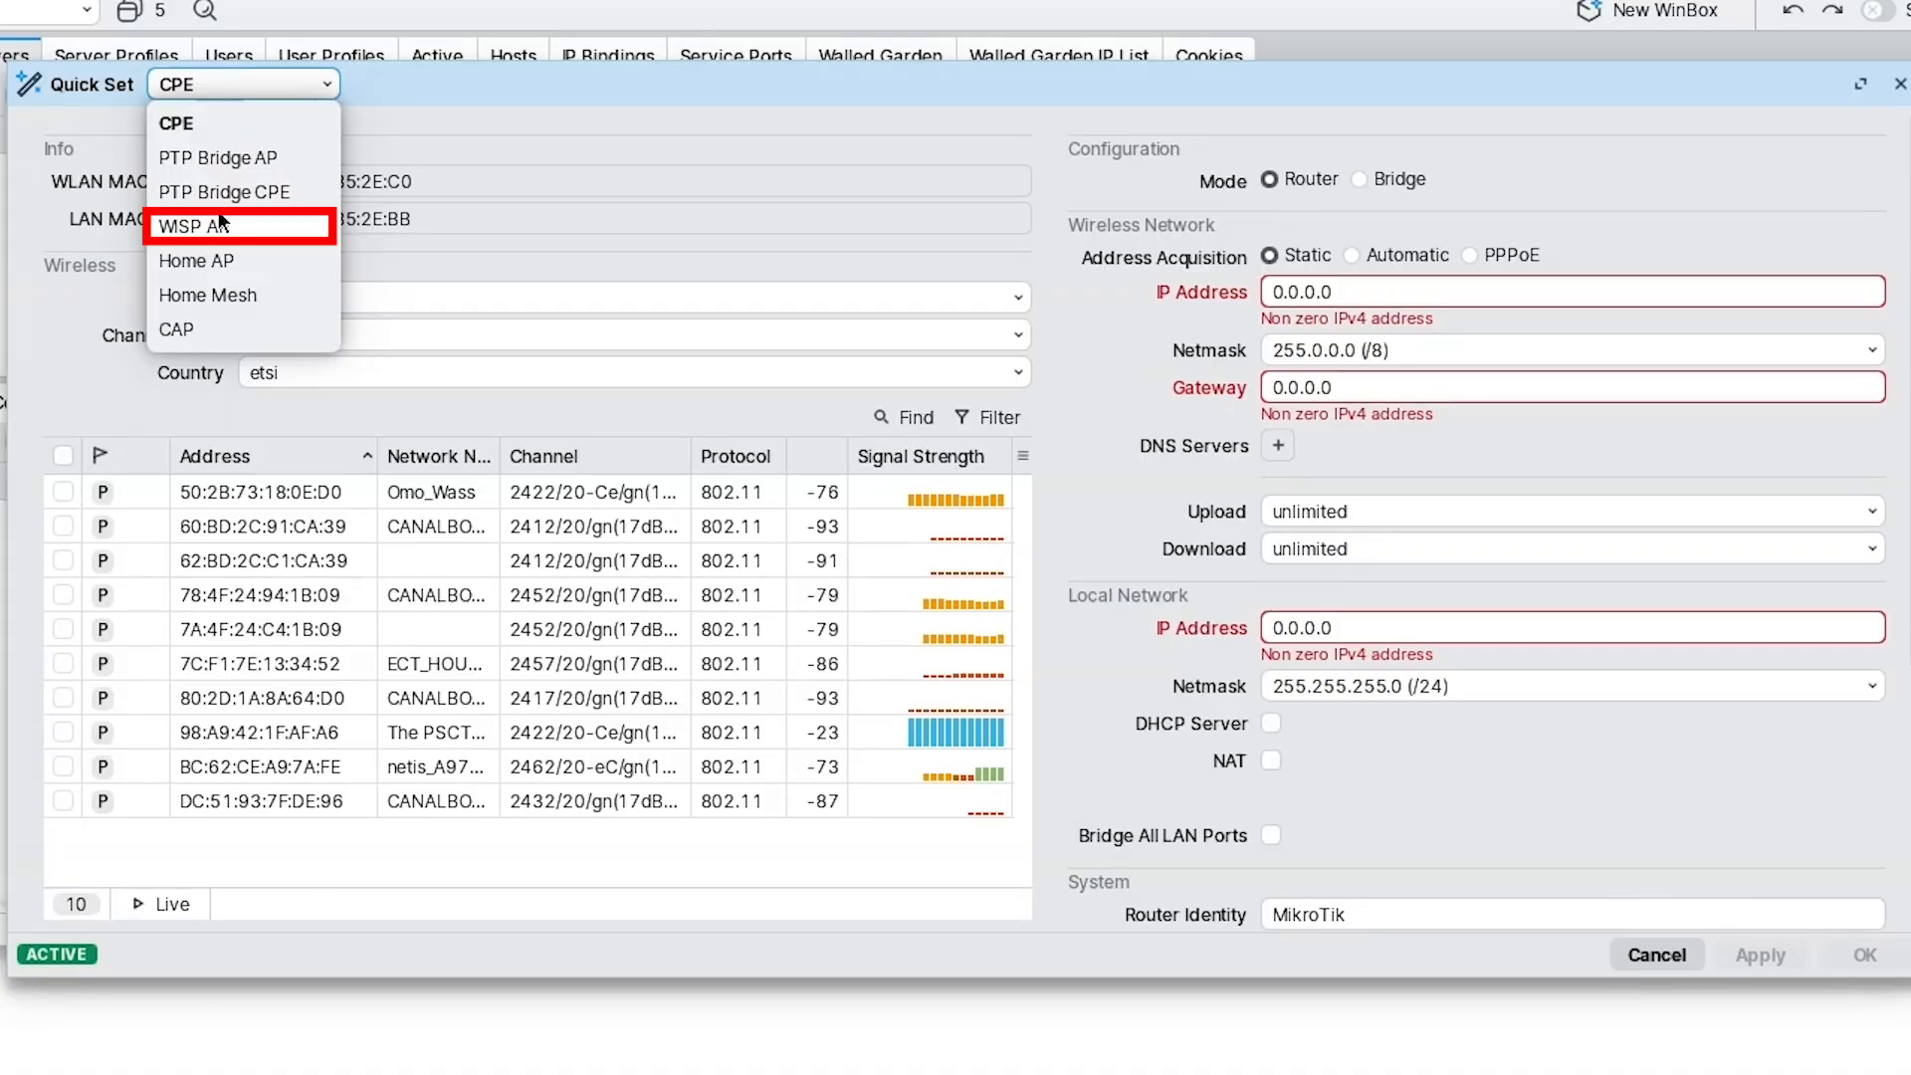
pyautogui.click(245, 227)
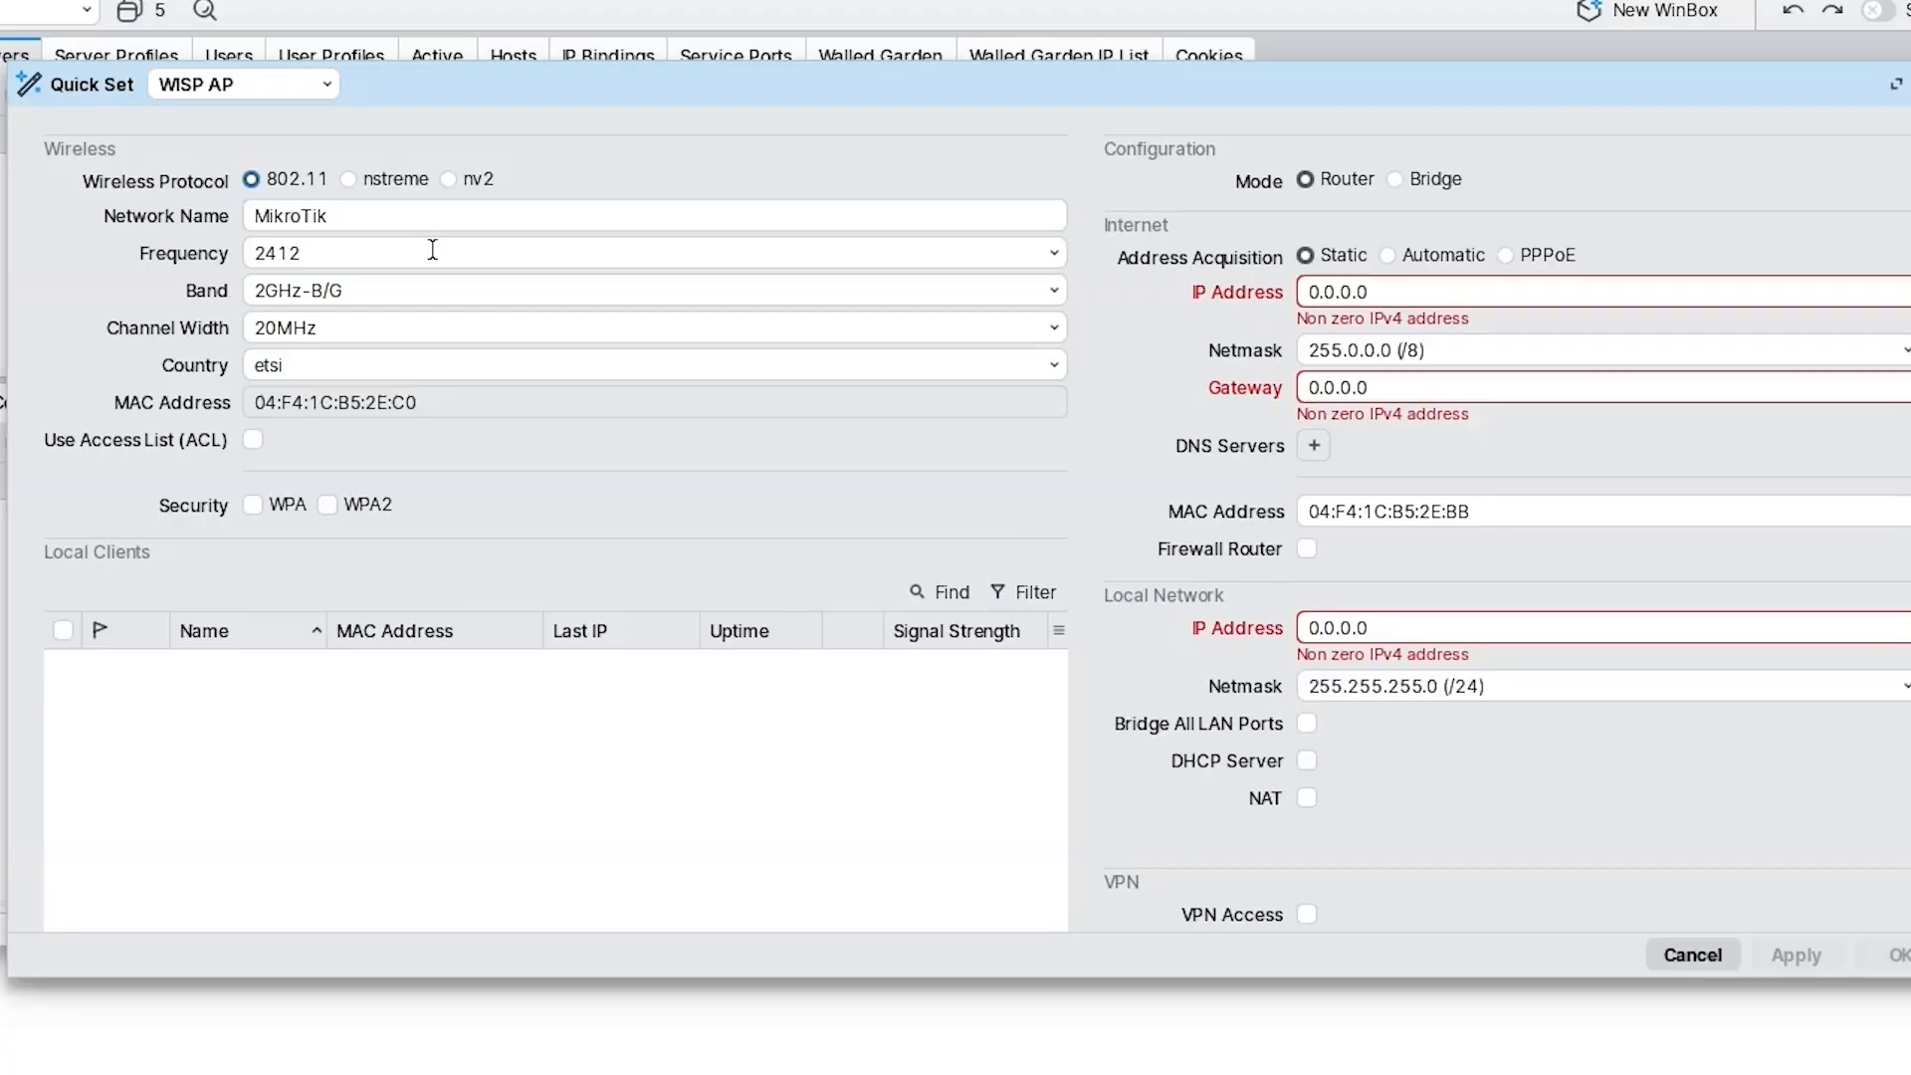
# Rename the wireless network to 'Miabe Wifi Zone' and set the band to 2GHz-B/G/N.
pyautogui.click(445, 213)
pyautogui.press('BackSpace')
pyautogui.press('BackSpace')
pyautogui.press('BackSpace')
pyautogui.press('BackSpace')
pyautogui.press('BackSpace')
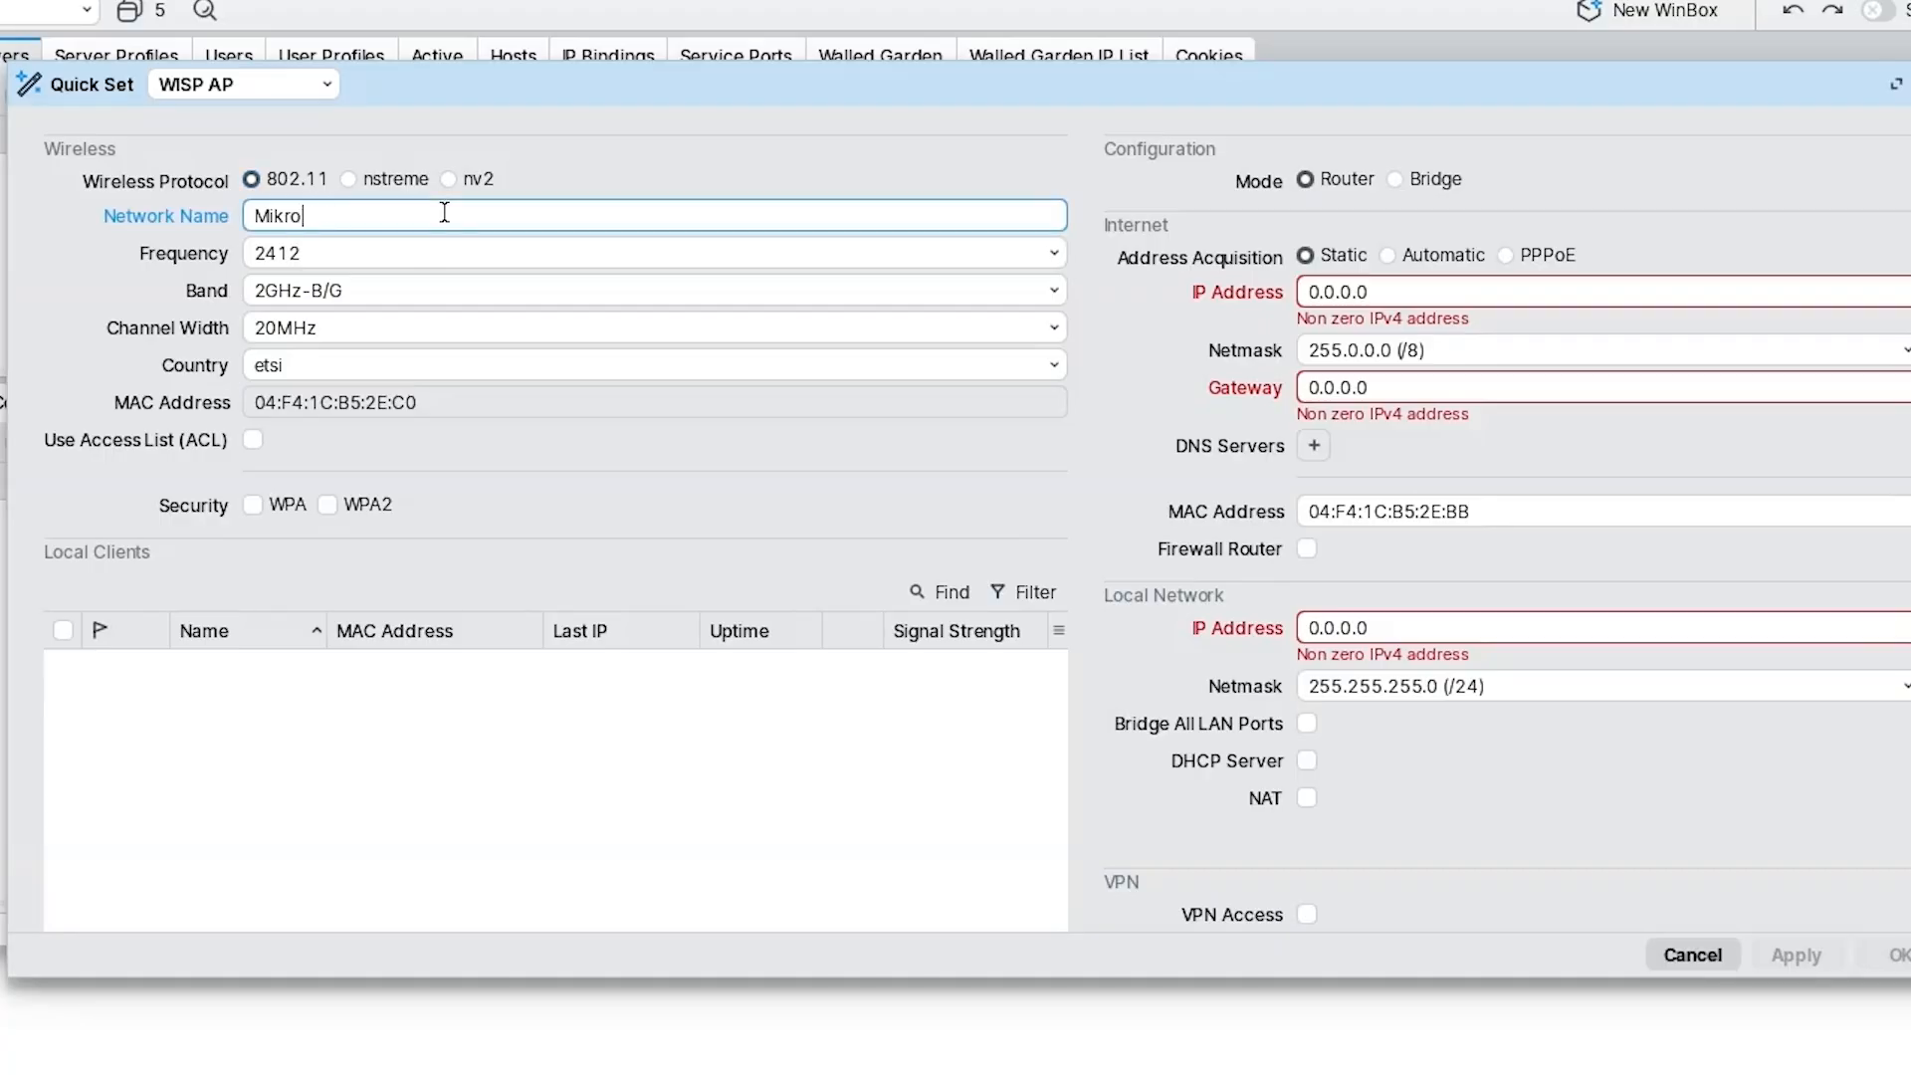
pyautogui.press('BackSpace')
pyautogui.press('BackSpace')
pyautogui.press('BackSpace')
pyautogui.write('Miabe Wifi z')
pyautogui.press('BackSpace')
pyautogui.write('Zone')
pyautogui.click(358, 296)
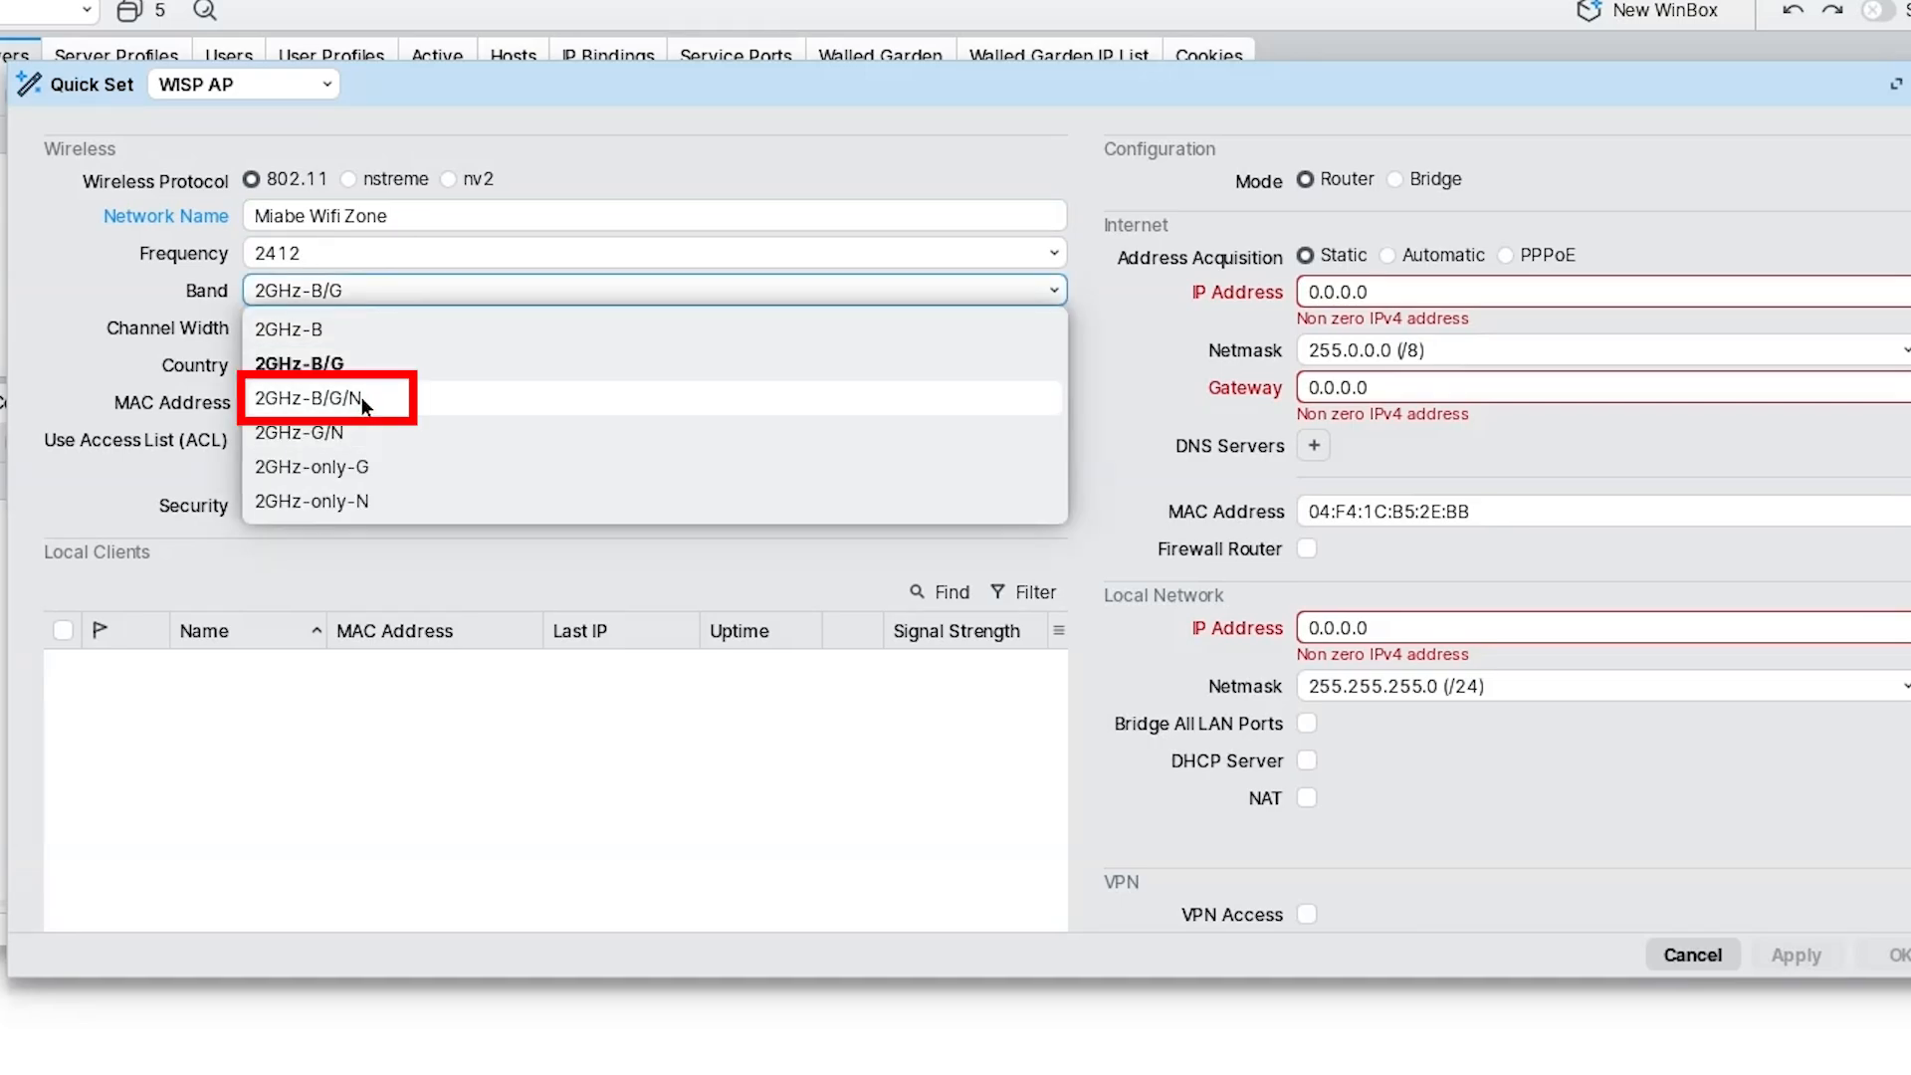
pyautogui.click(364, 401)
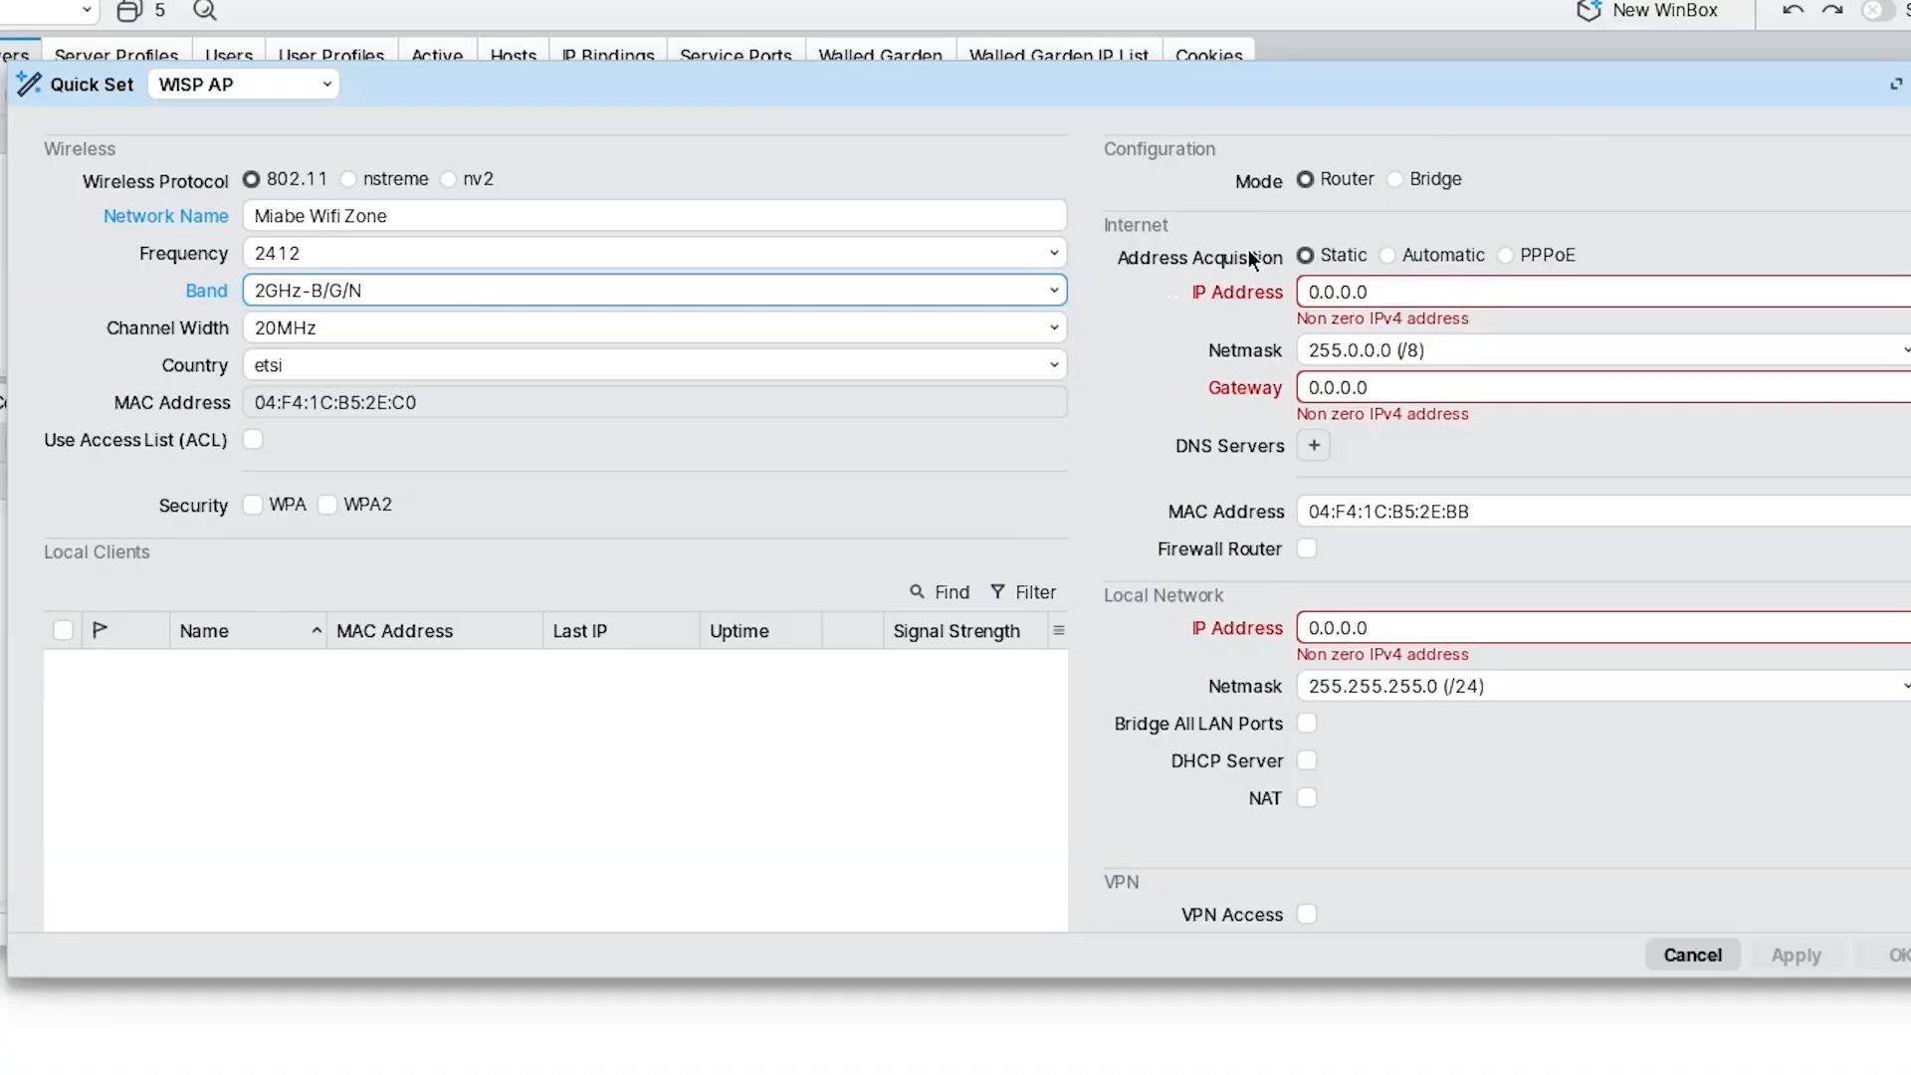
# Set address acquisition to Automatic and the local network IP to 126.0.1.1.
pyautogui.click(1396, 254)
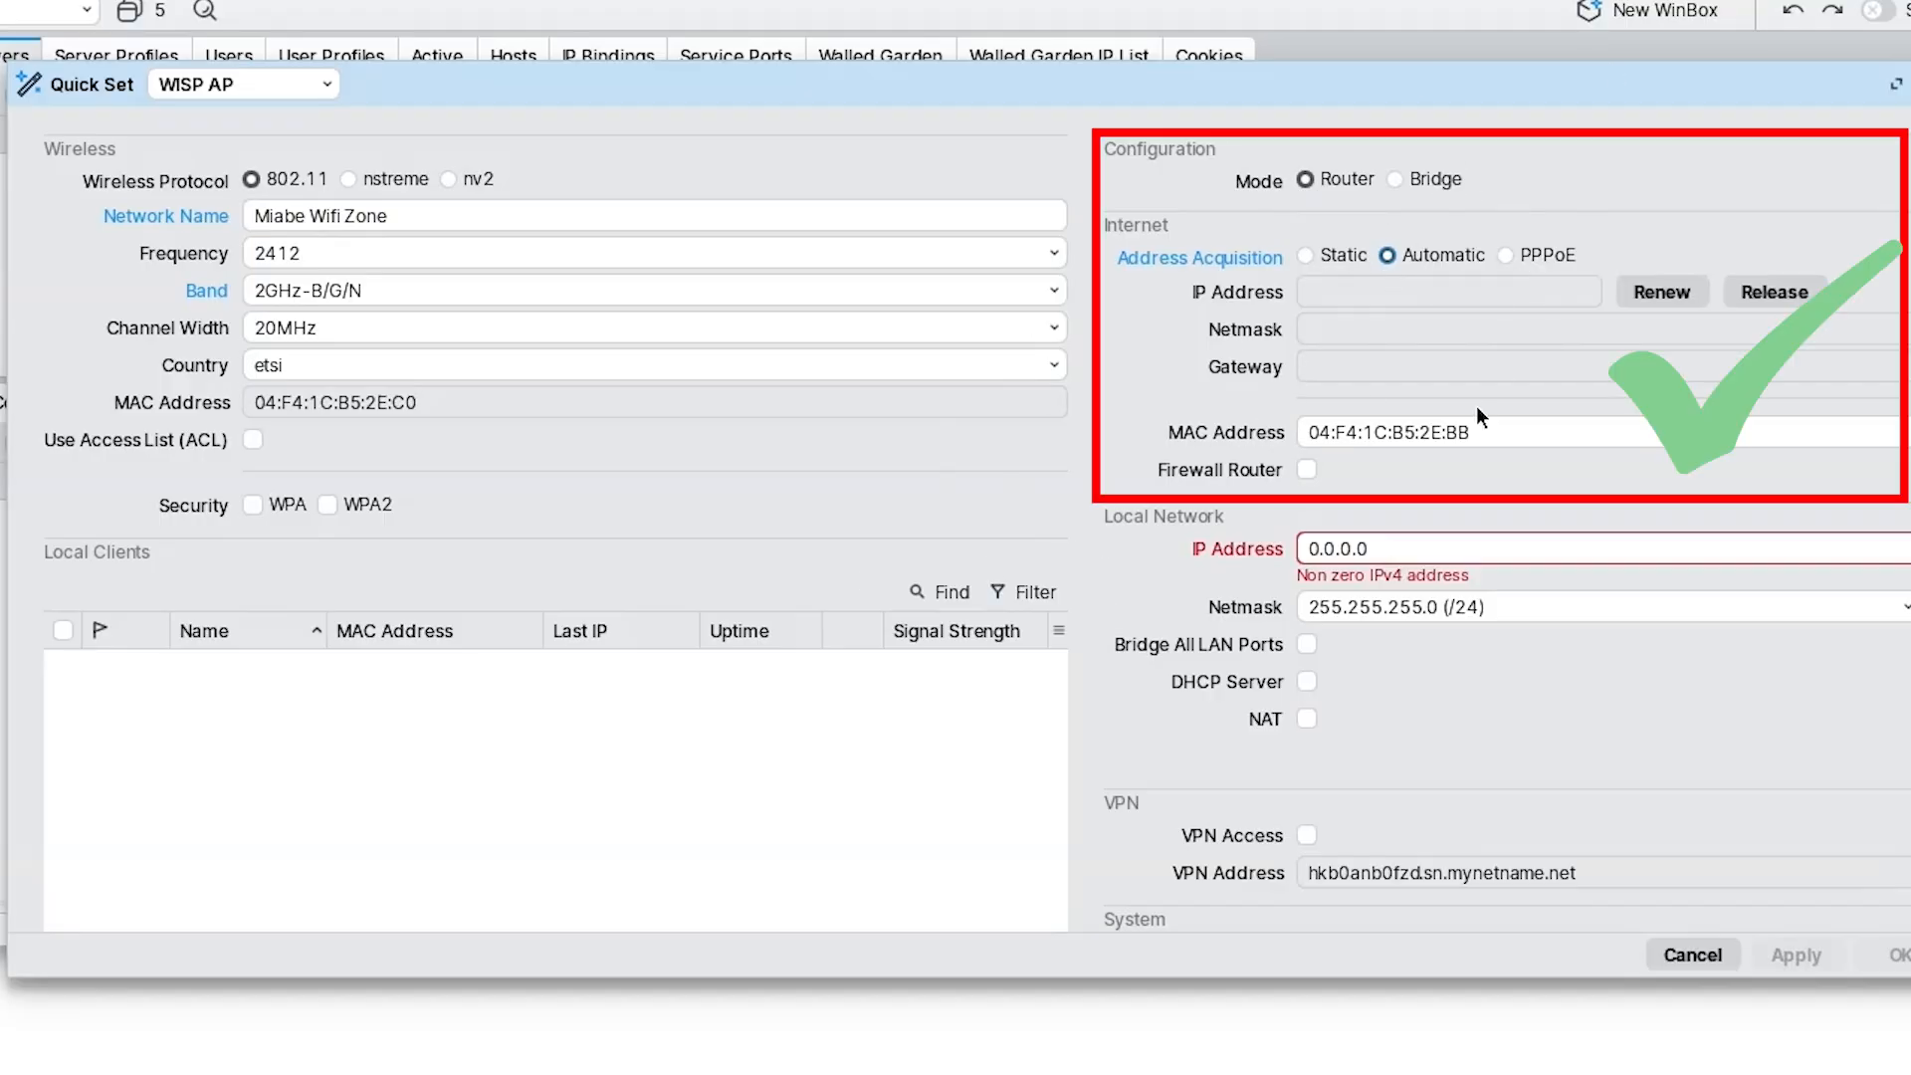
pyautogui.click(1431, 555)
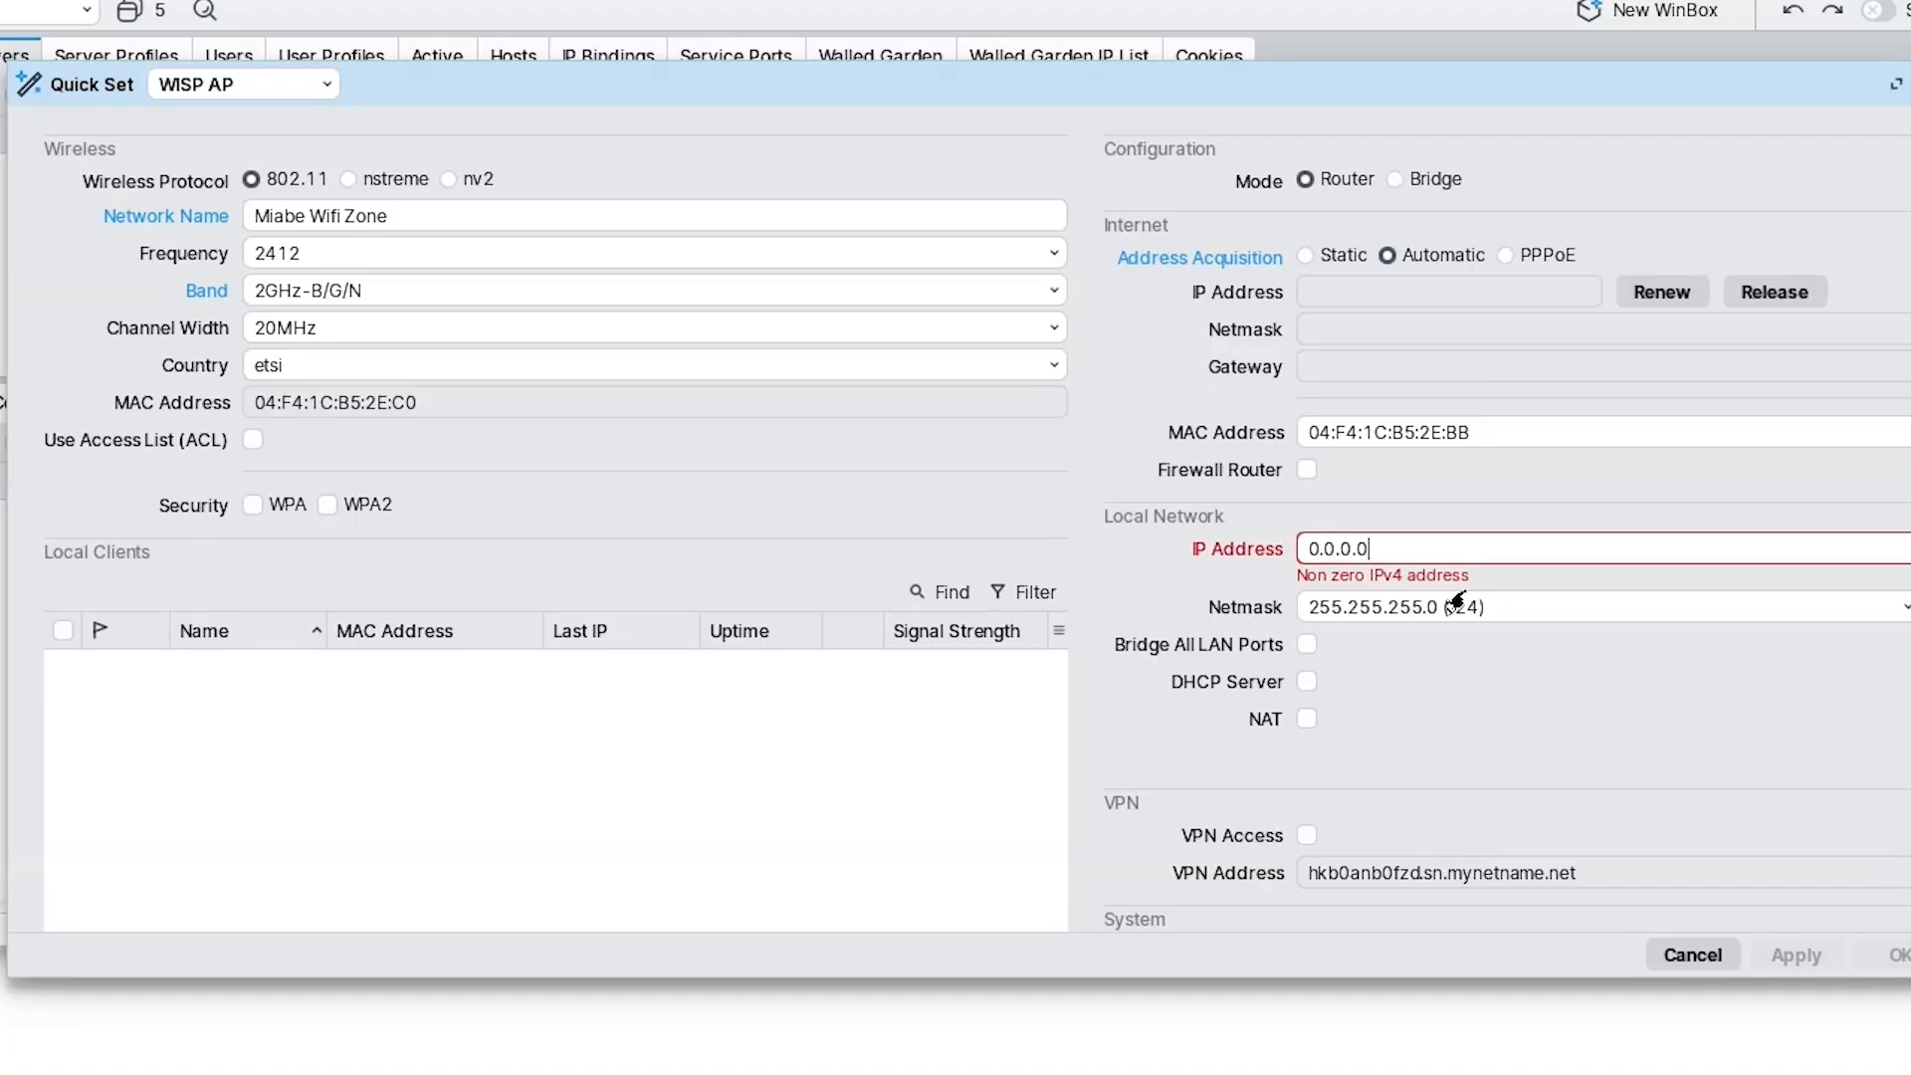
pyautogui.press('BackSpace')
pyautogui.press('BackSpace')
pyautogui.press('BackSpace')
pyautogui.press('BackSpace')
pyautogui.press('BackSpace')
pyautogui.press('BackSpace')
pyautogui.press('BackSpace')
pyautogui.write('&É(')
pyautogui.press('BackSpace')
pyautogui.press('BackSpace')
pyautogui.press('BackSpace')
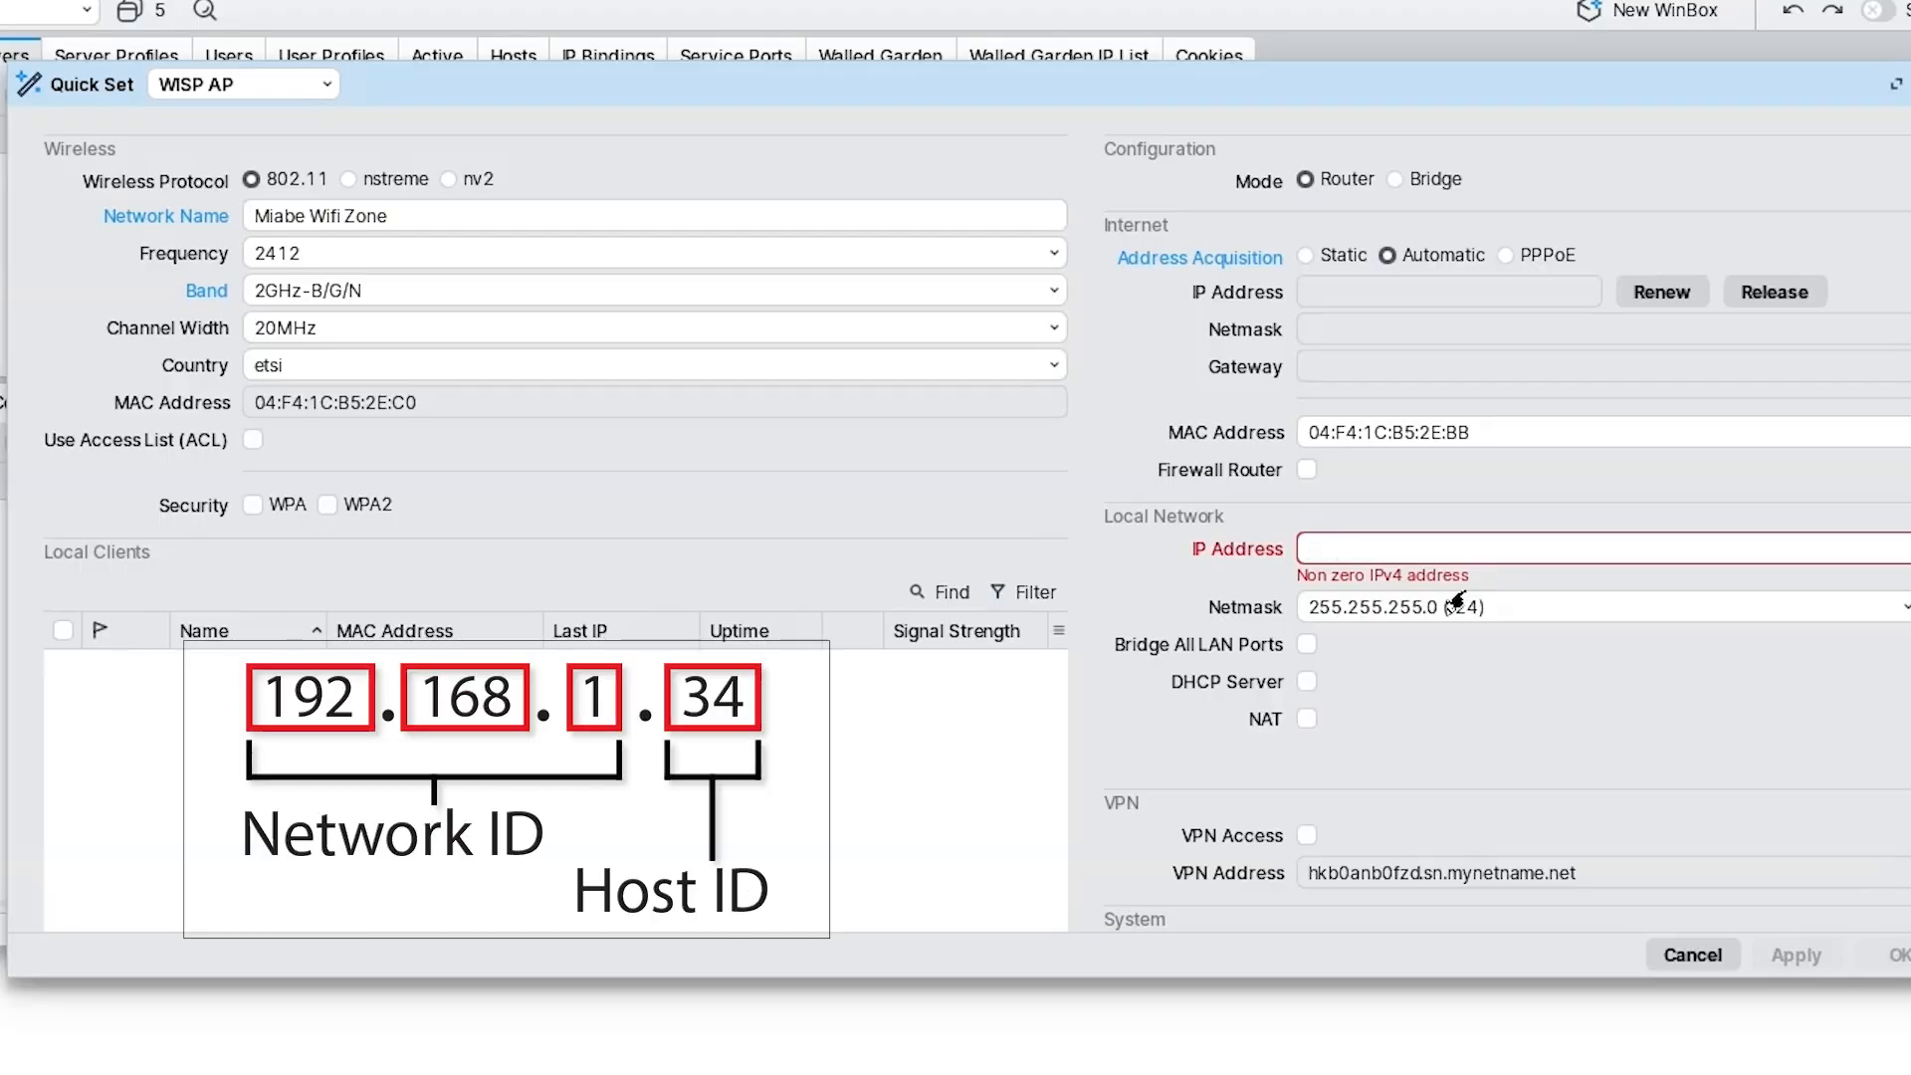
pyautogui.write('126')
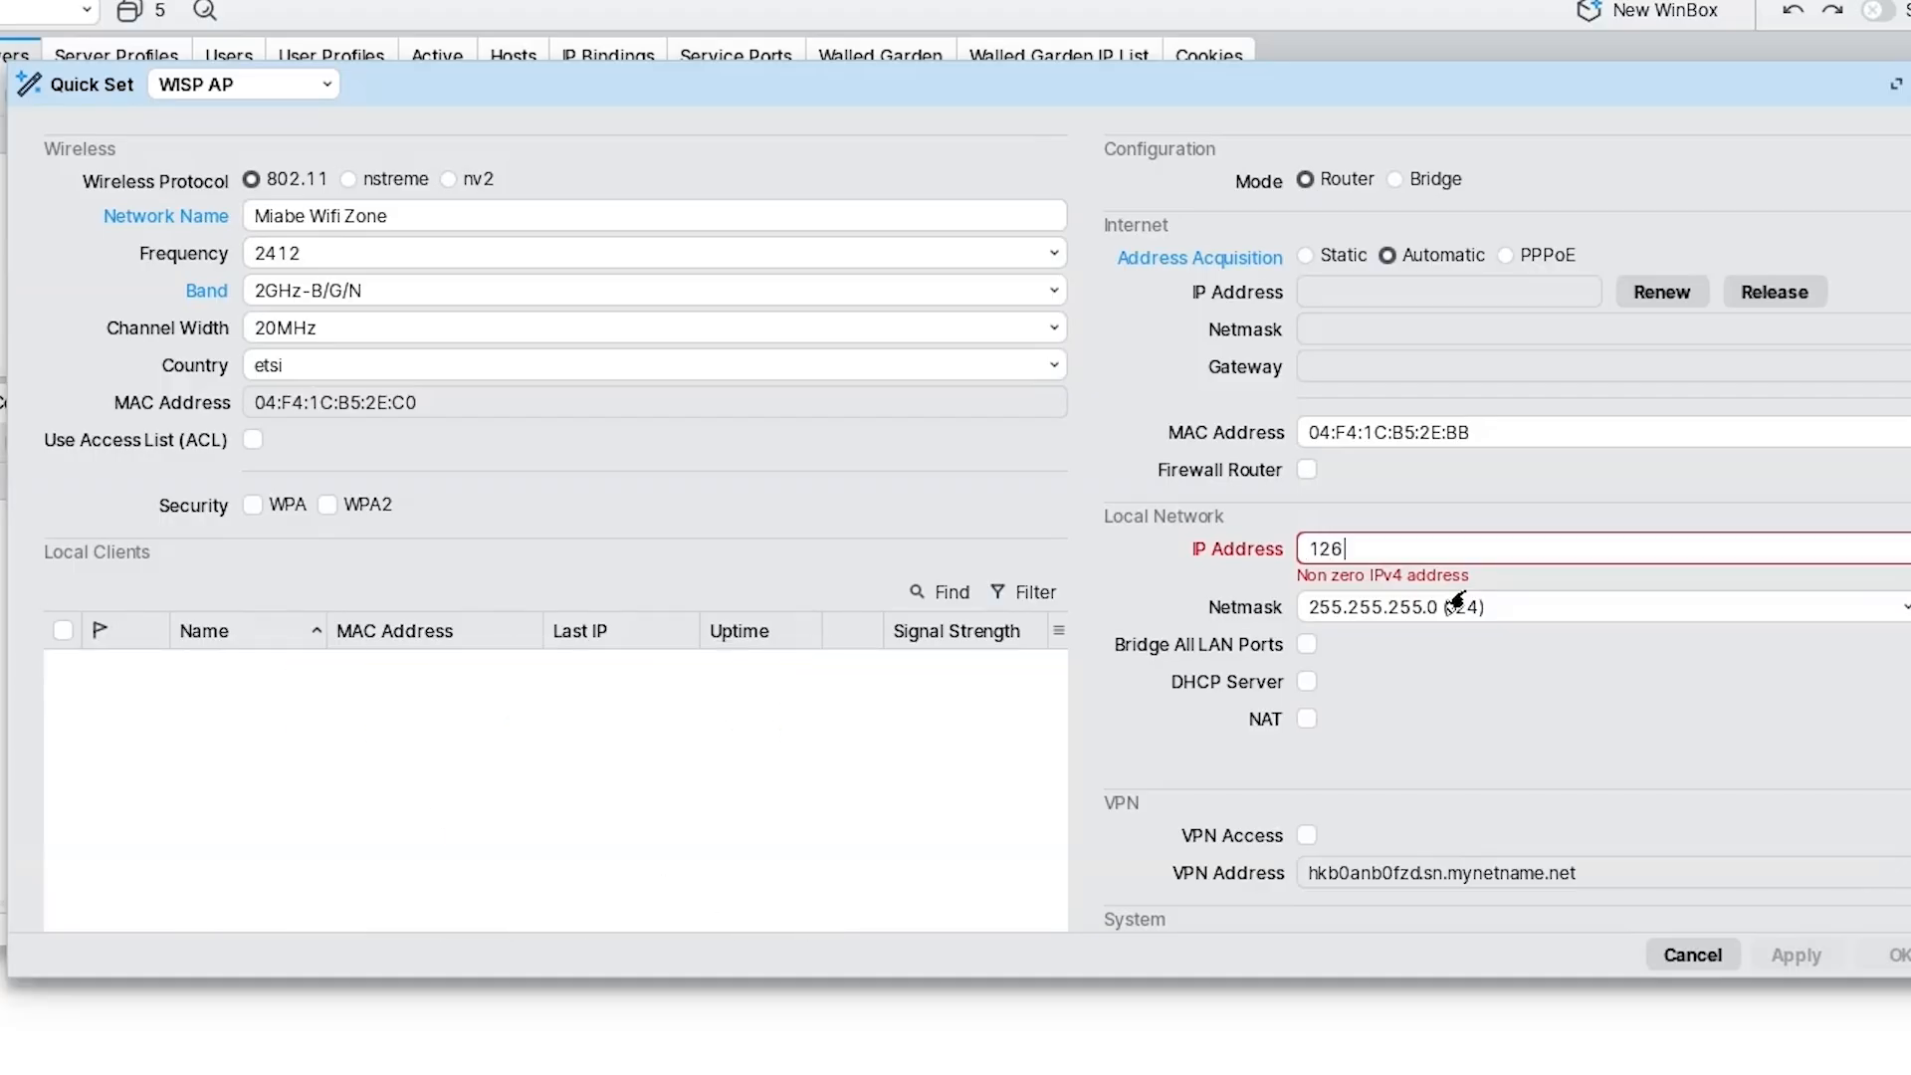
pyautogui.write('.0.1.1')
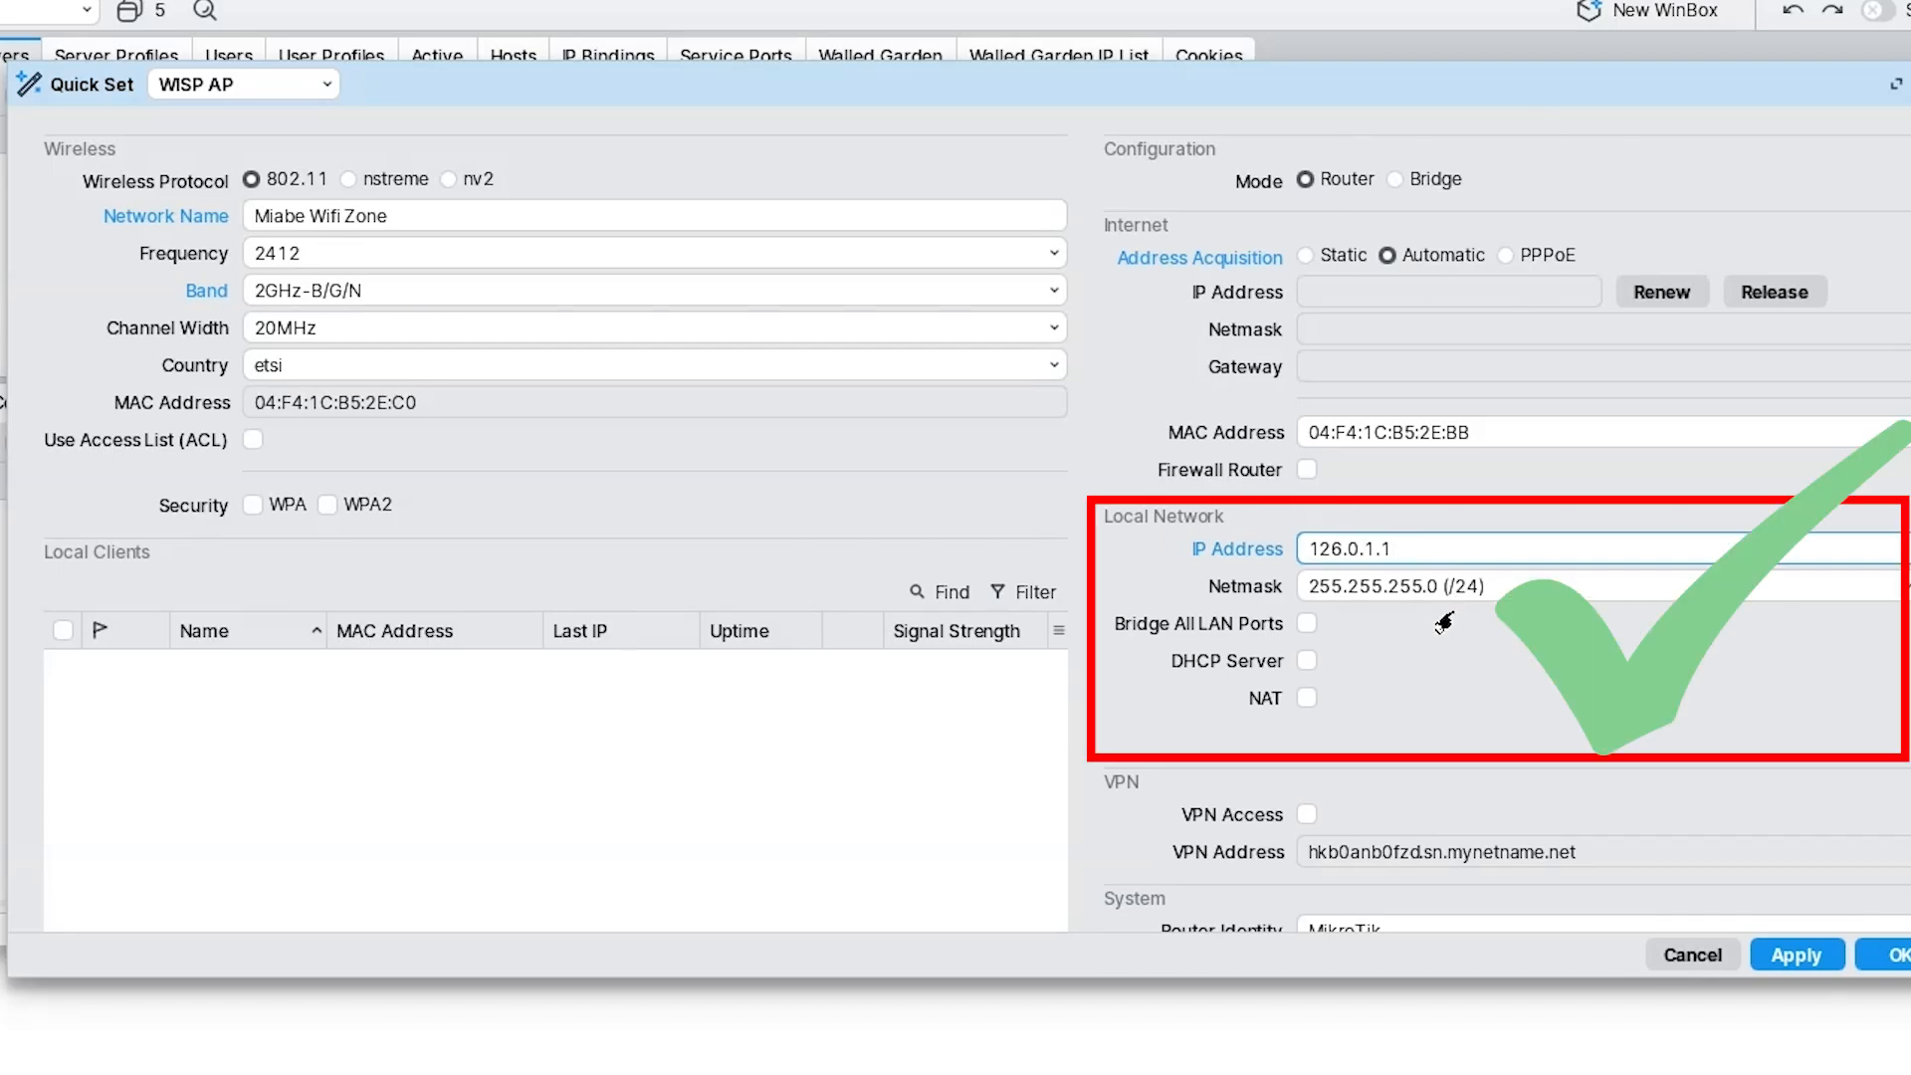
pyautogui.scroll(-5, 1443, 622)
pyautogui.click(1371, 437)
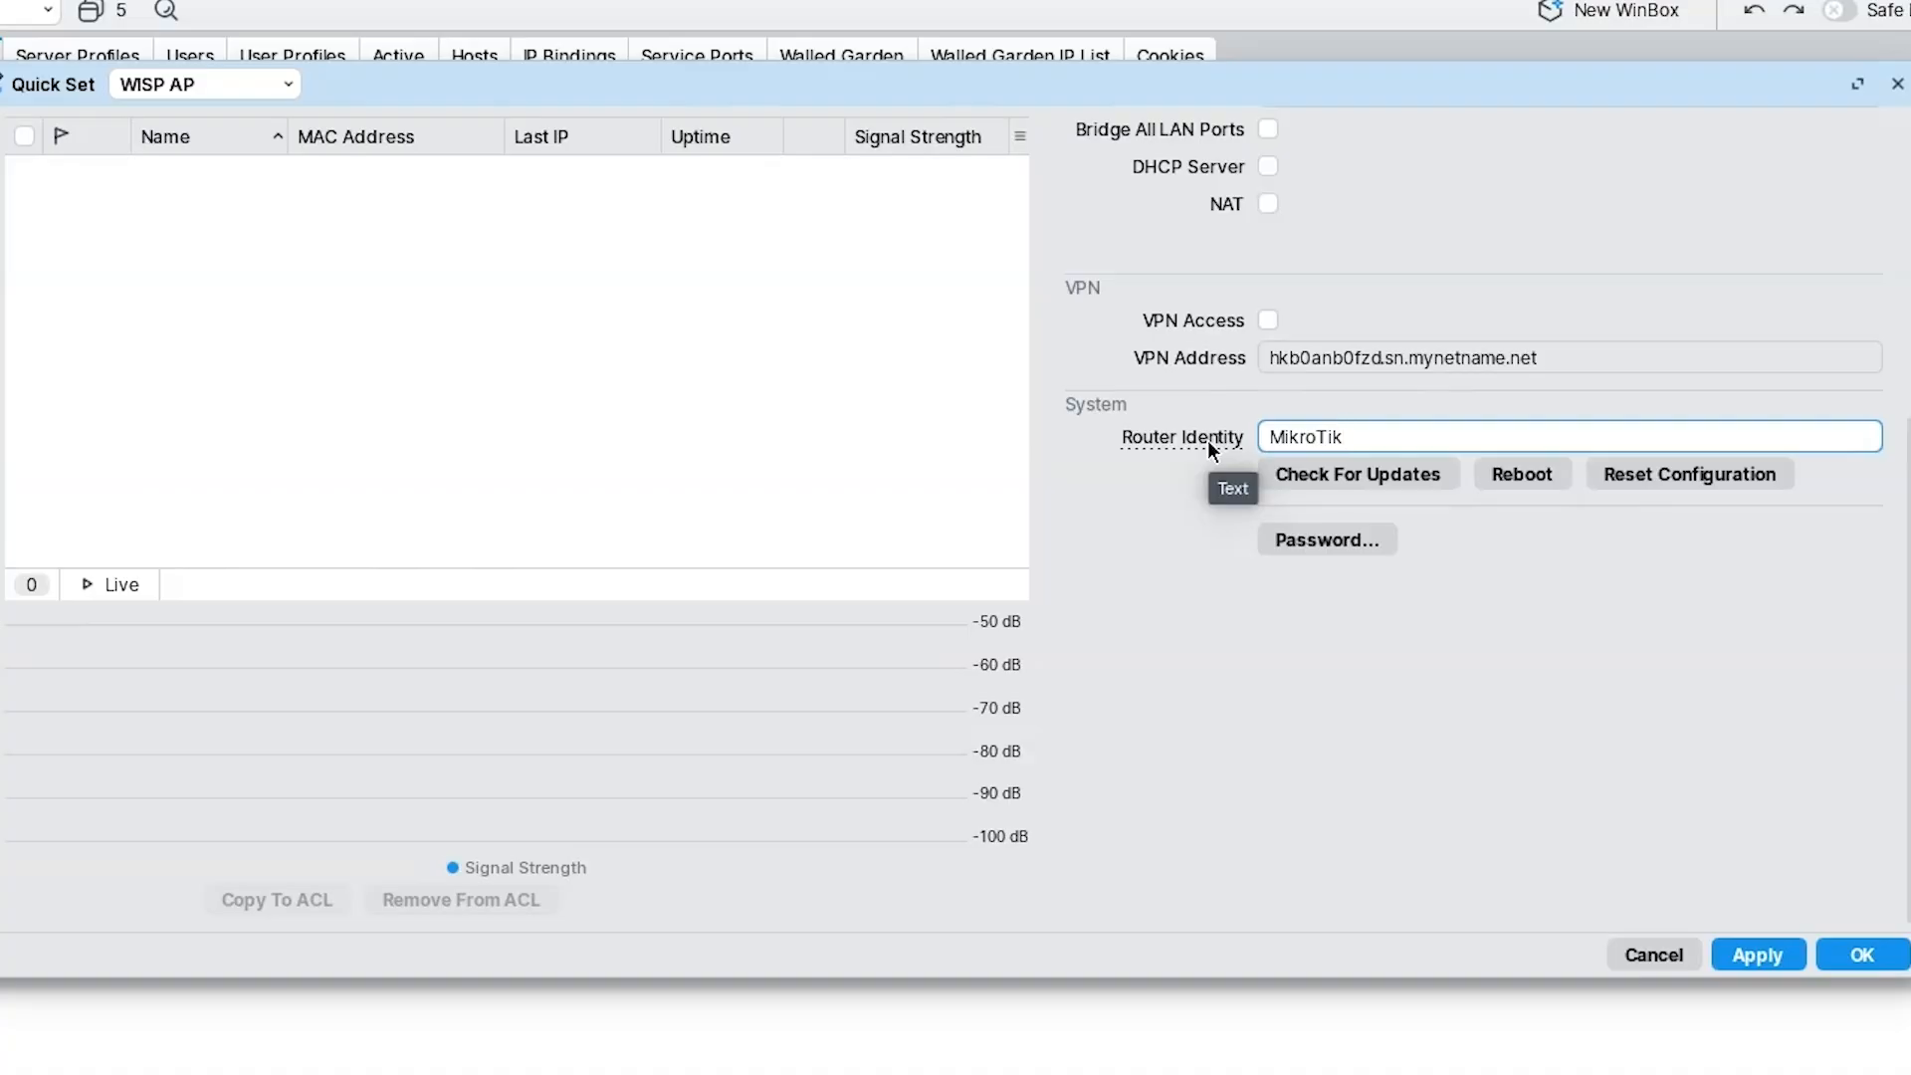
# Change the router identity to FsSocietyTlk, apply the settings and close Quick Set.
pyautogui.press('BackSpace')
pyautogui.press('BackSpace')
pyautogui.press('BackSpace')
pyautogui.press('BackSpace')
pyautogui.press('BackSpace')
pyautogui.press('BackSpace')
pyautogui.press('BackSpace')
pyautogui.press('BackSpace')
pyautogui.write('FsSocietyT')
pyautogui.write('lk')
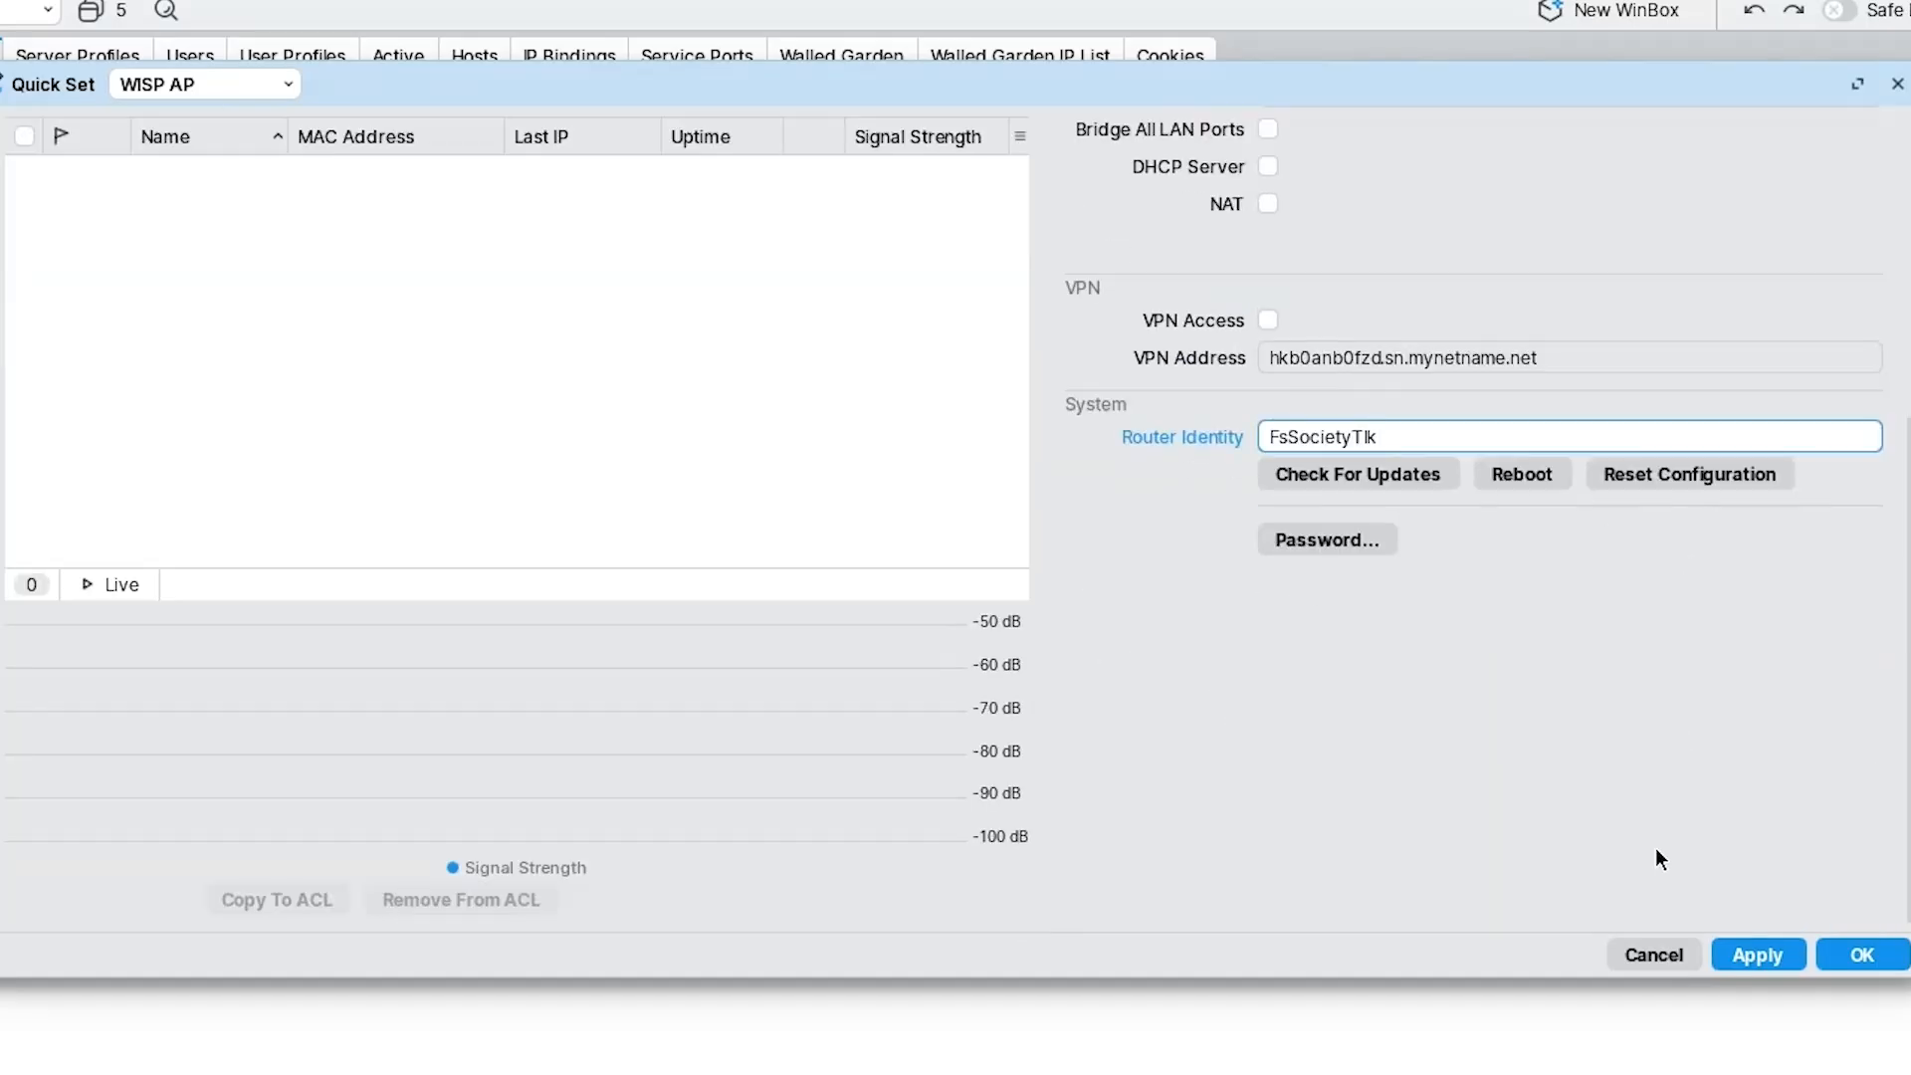
pyautogui.click(1791, 959)
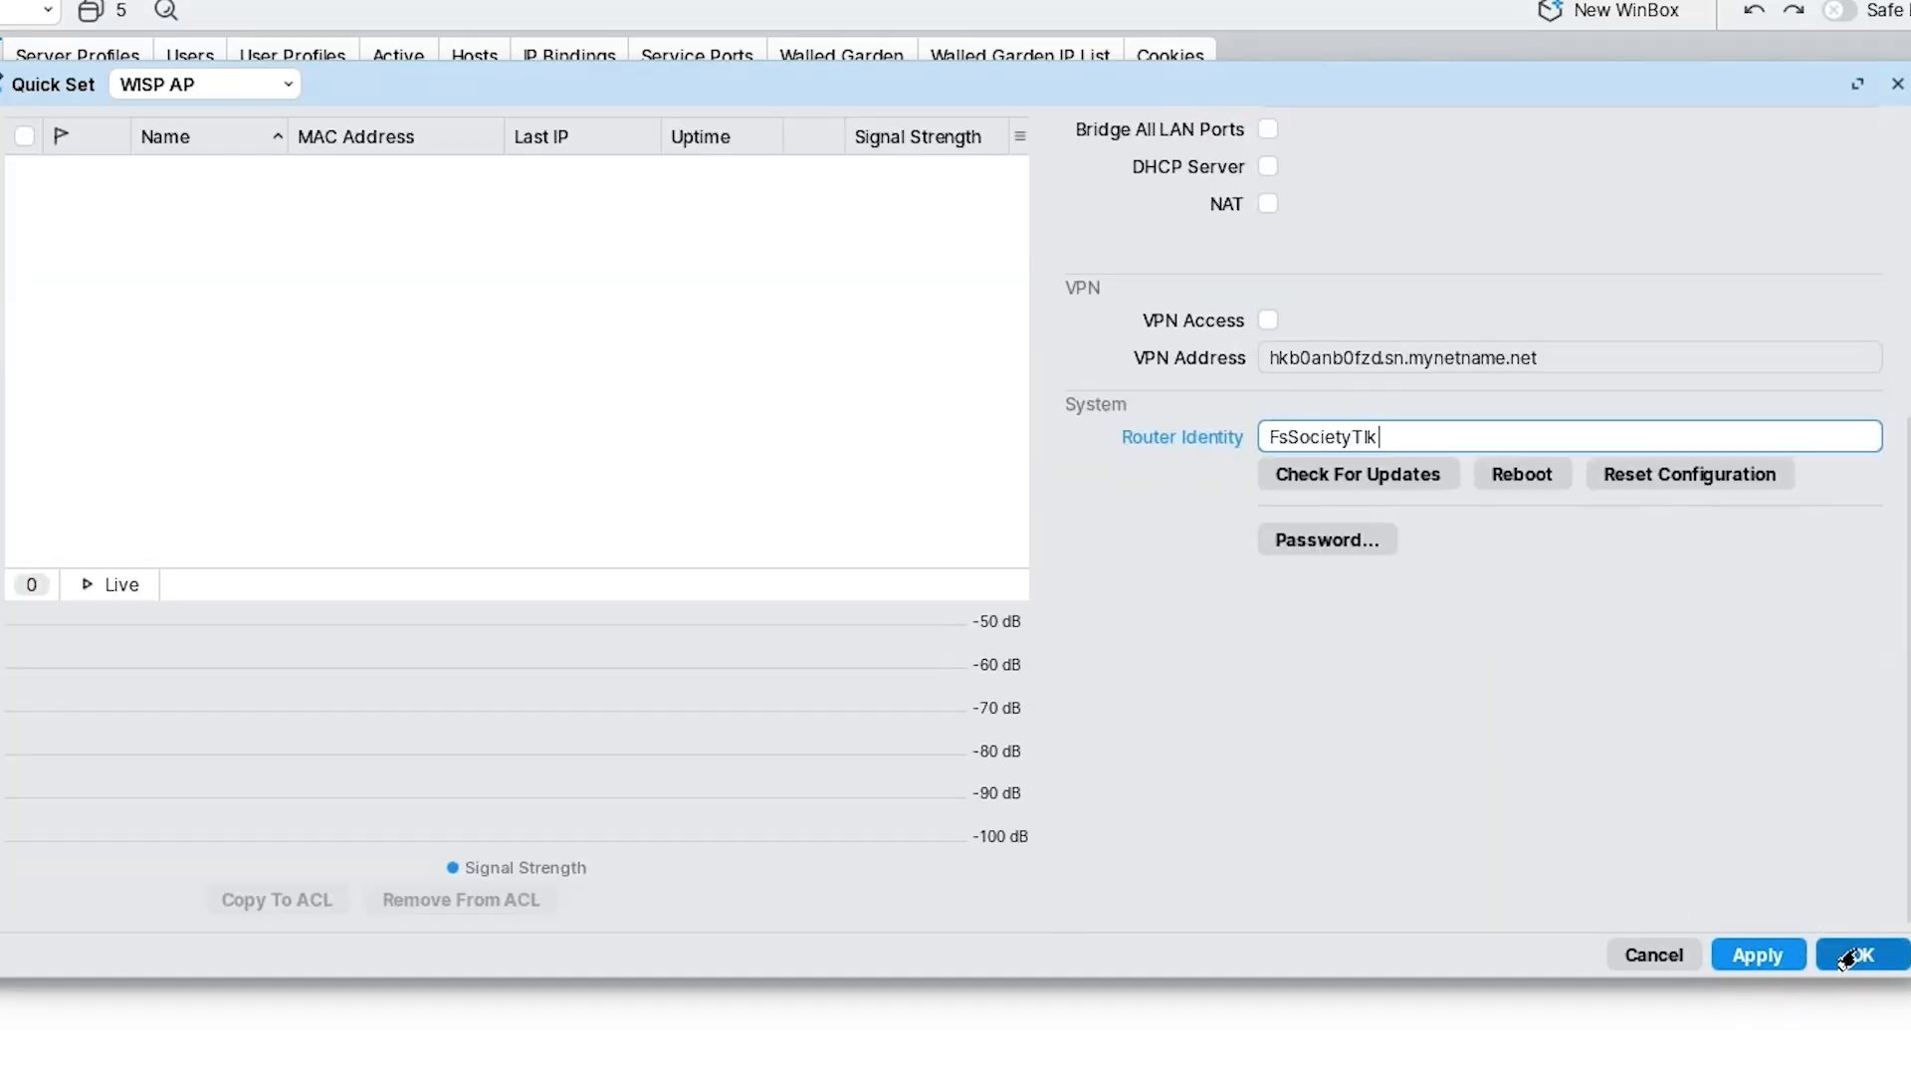
pyautogui.click(1763, 956)
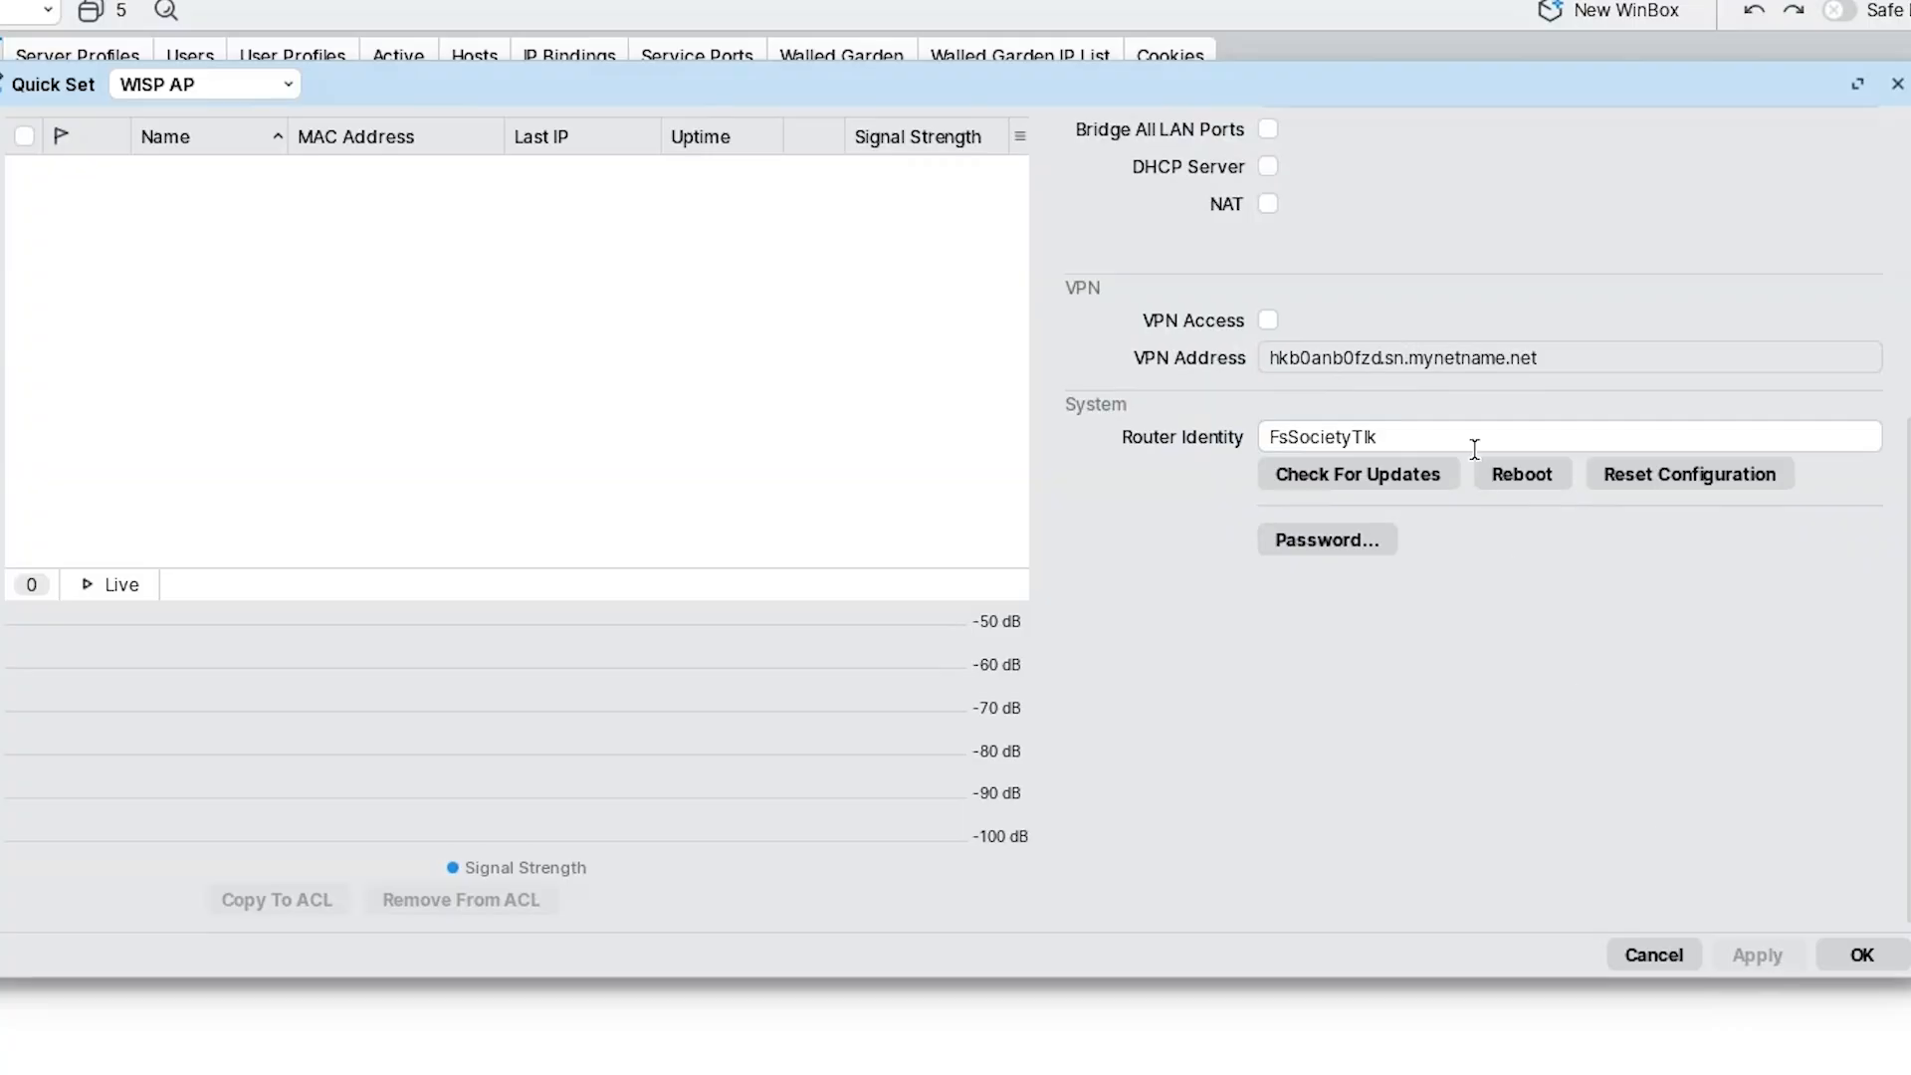
pyautogui.scroll(5, 1473, 446)
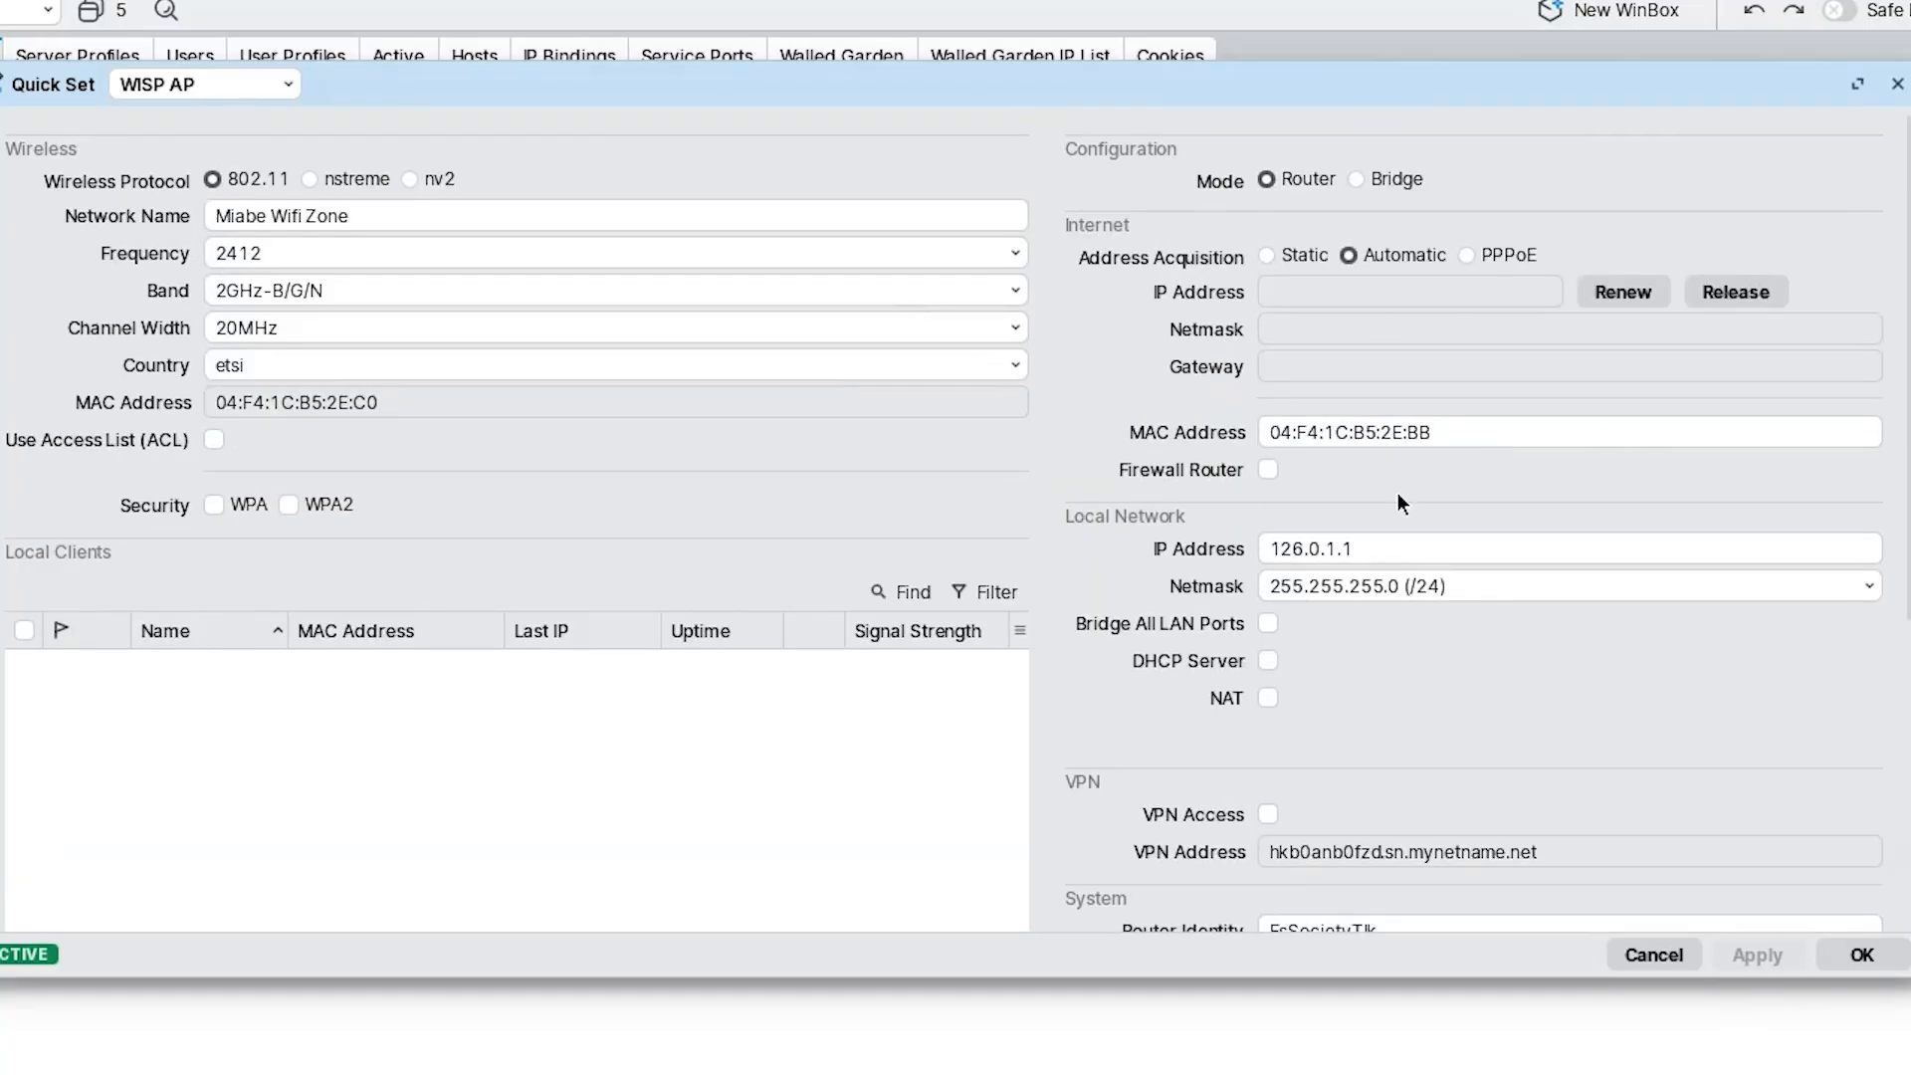
pyautogui.scroll(-5, 1397, 493)
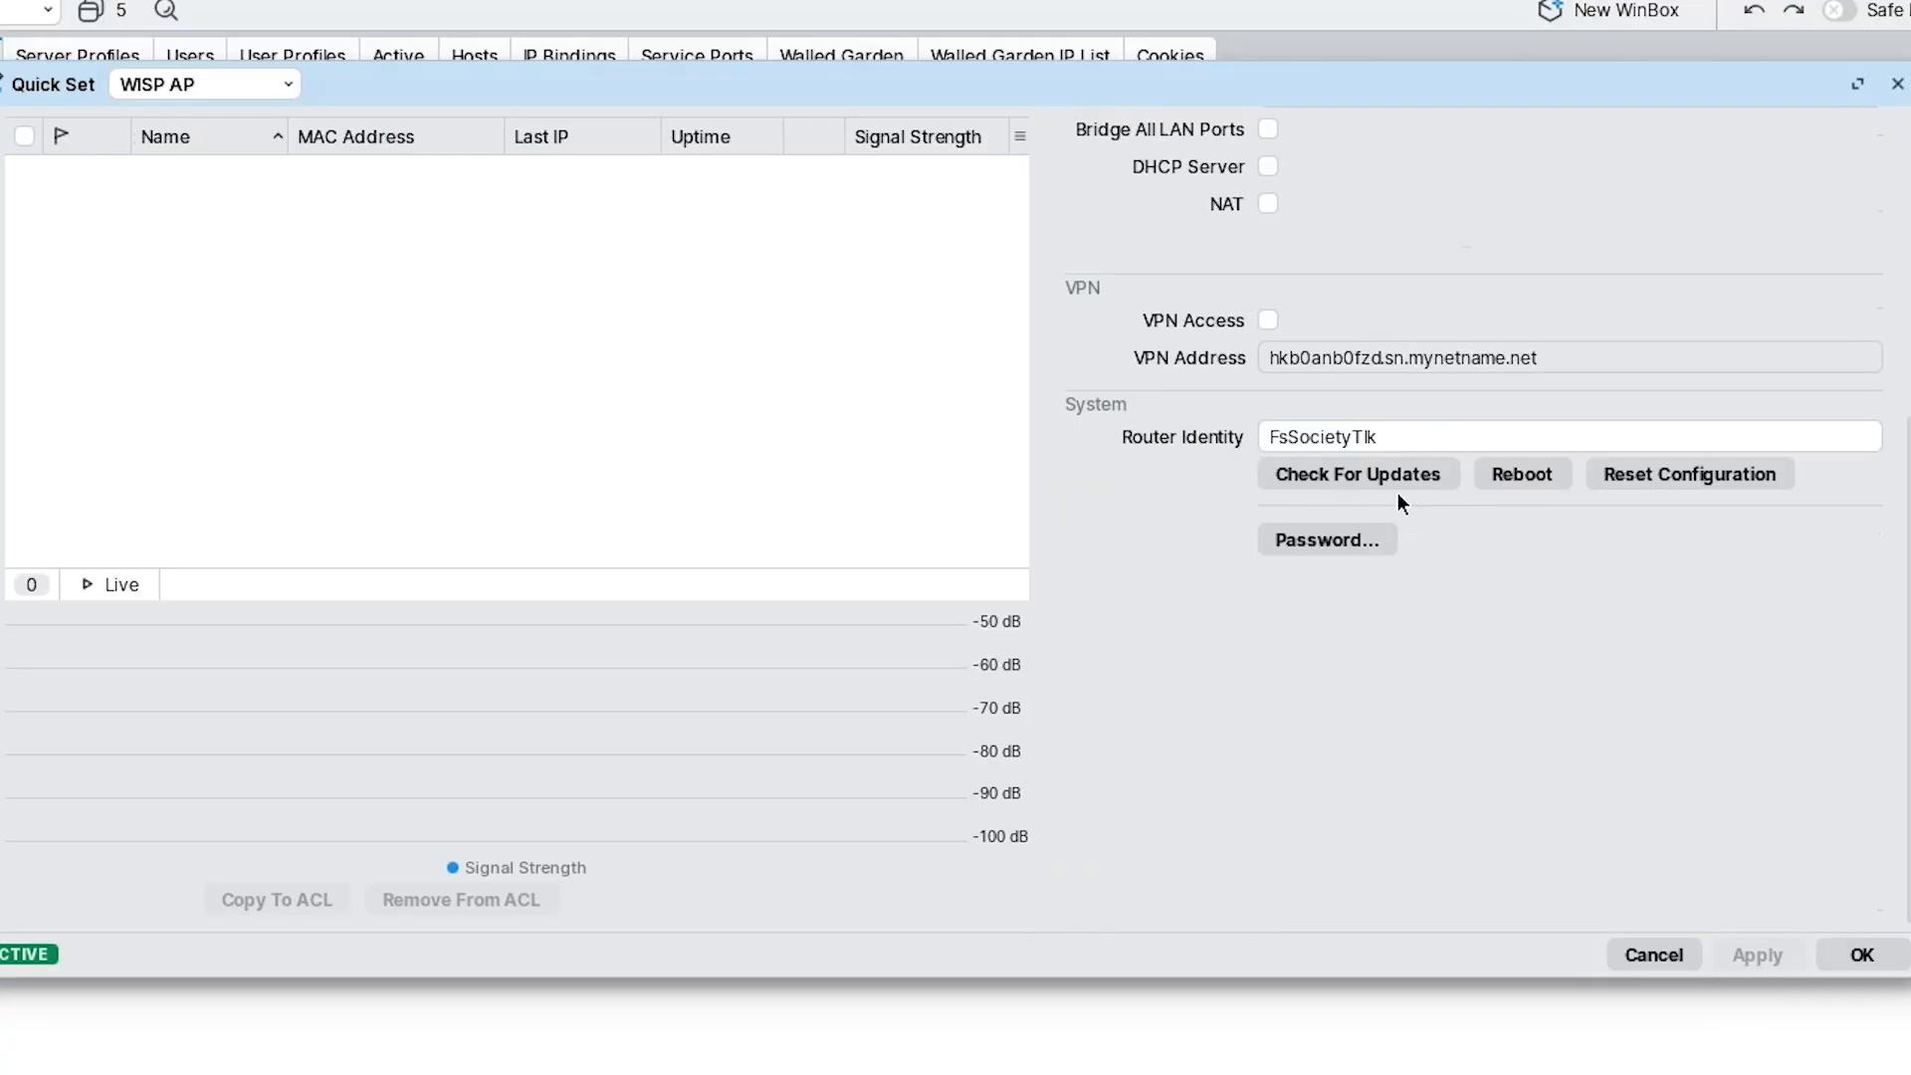
pyautogui.click(1859, 955)
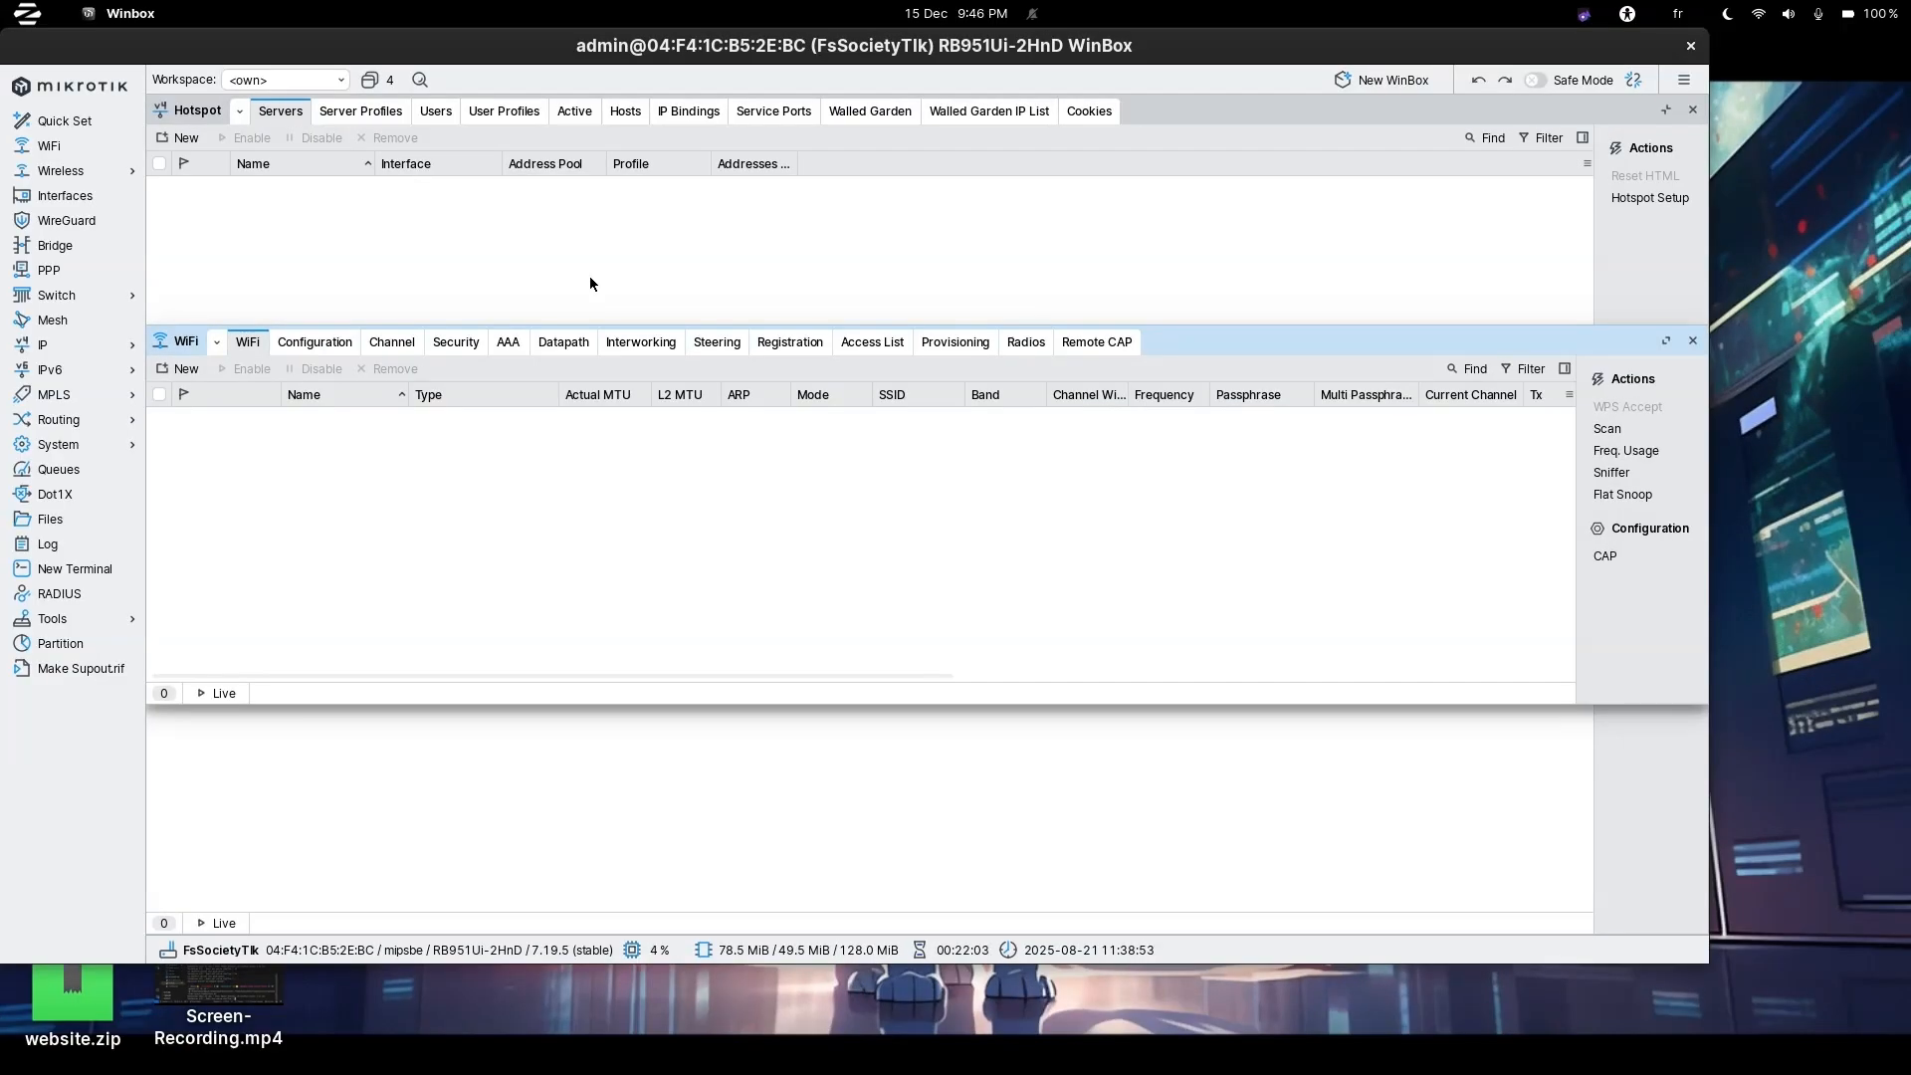
pyautogui.click(1788, 13)
pyautogui.click(1804, 217)
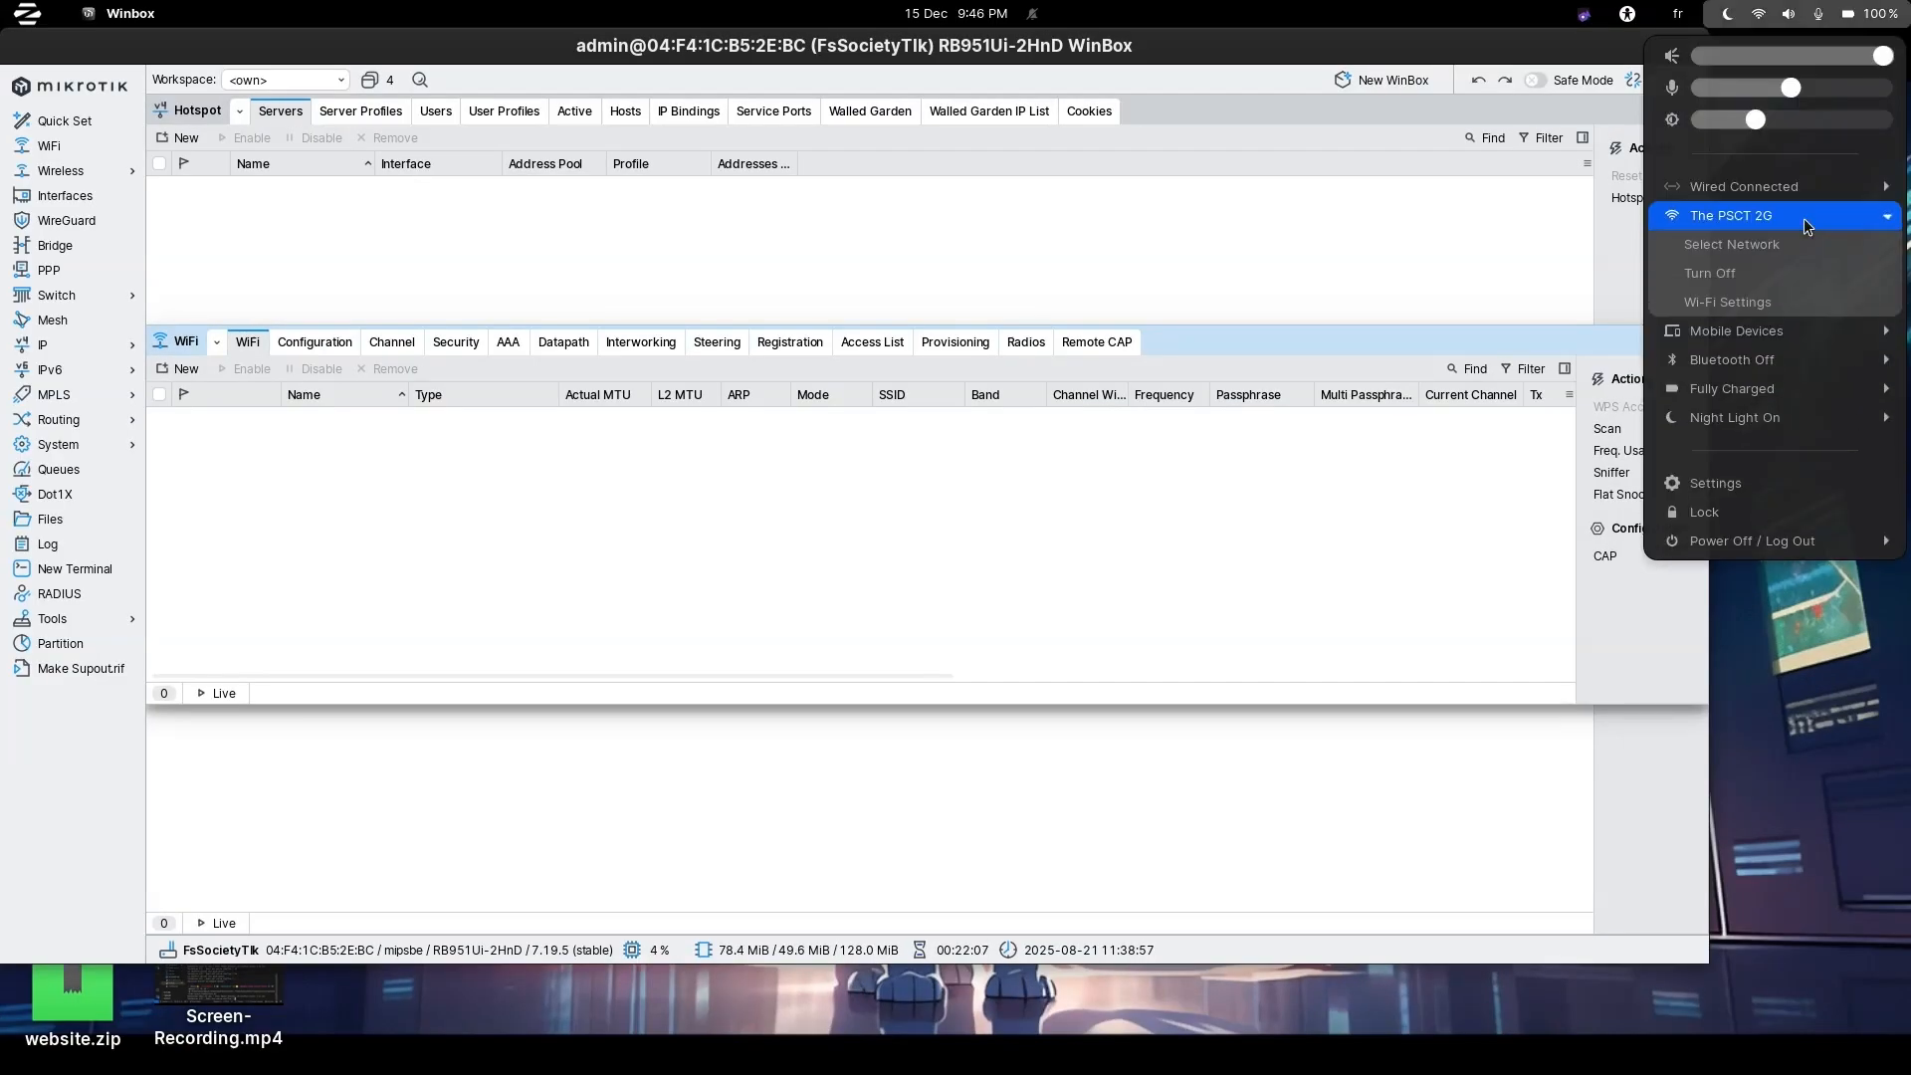
pyautogui.click(1766, 246)
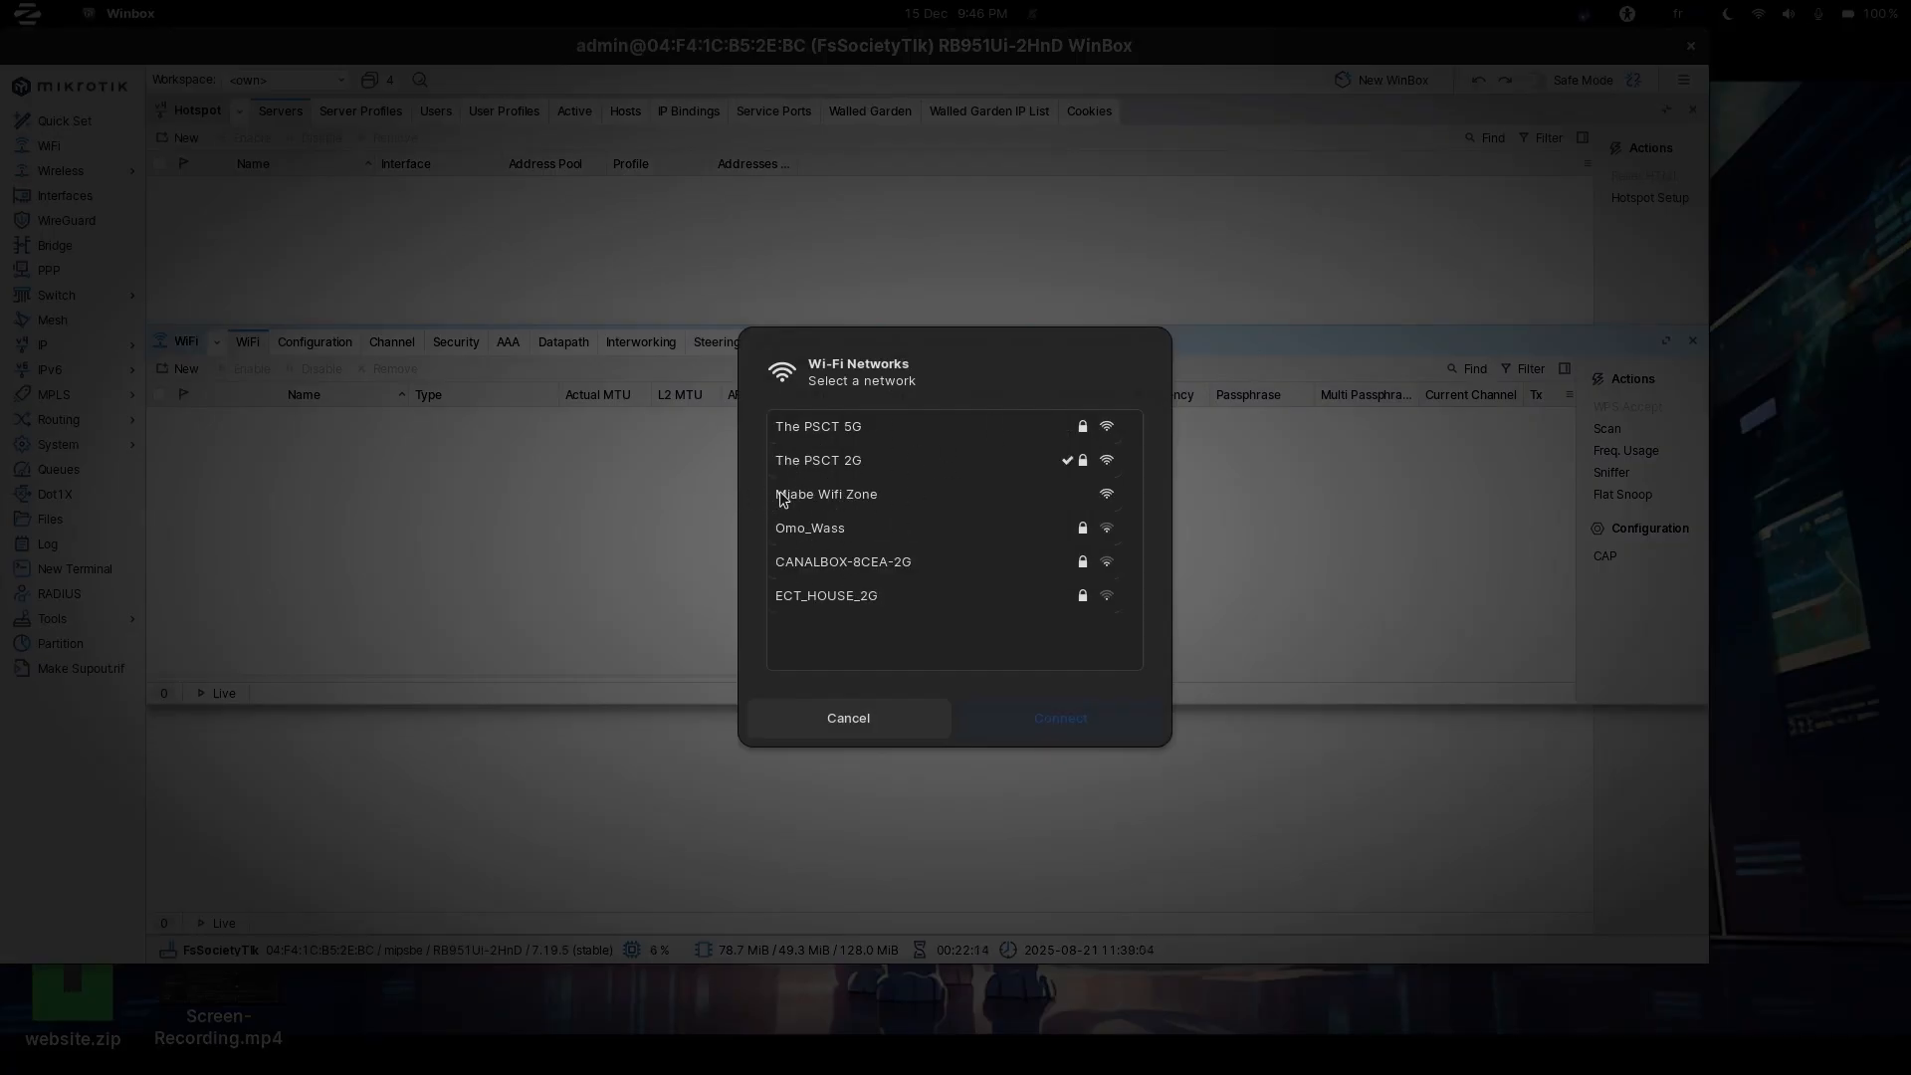
pyautogui.click(863, 729)
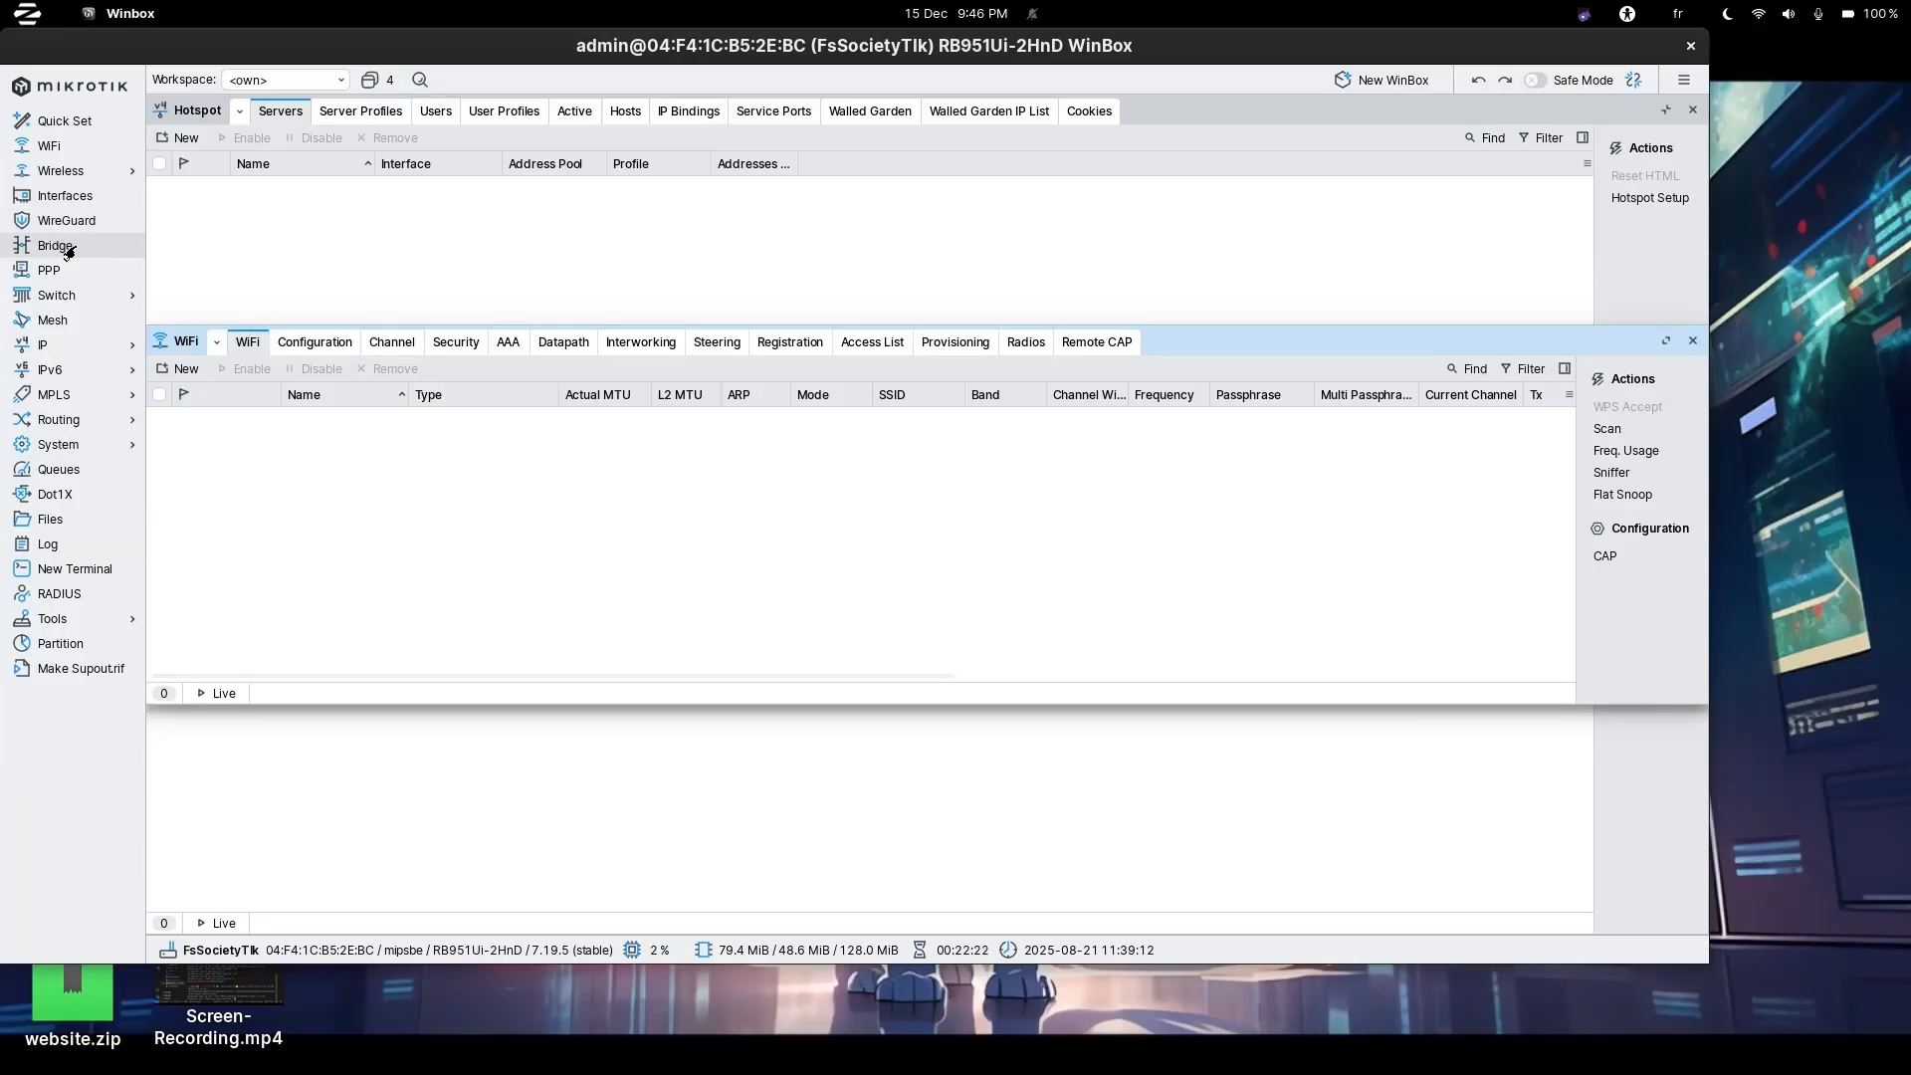
# Create a new bridge named bridge_ap in the Bridge window.
pyautogui.click(68, 251)
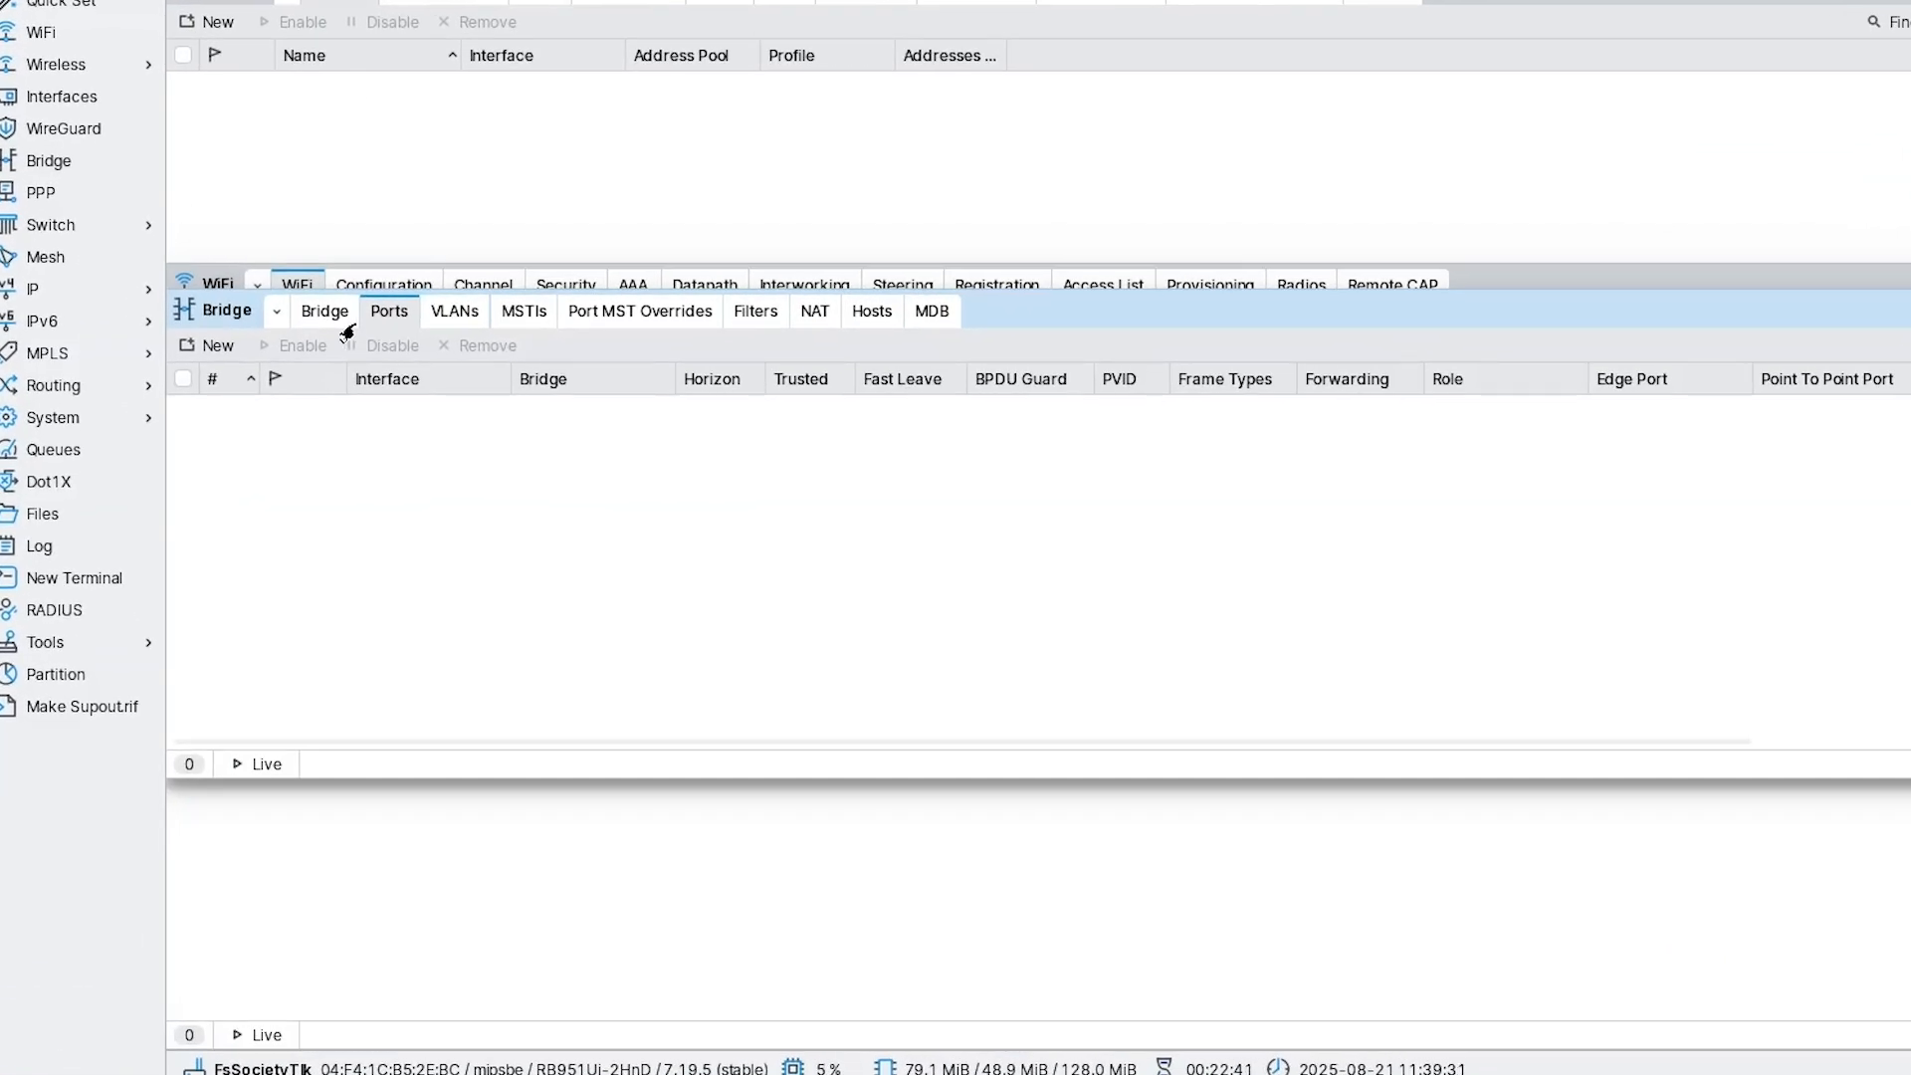
pyautogui.click(322, 324)
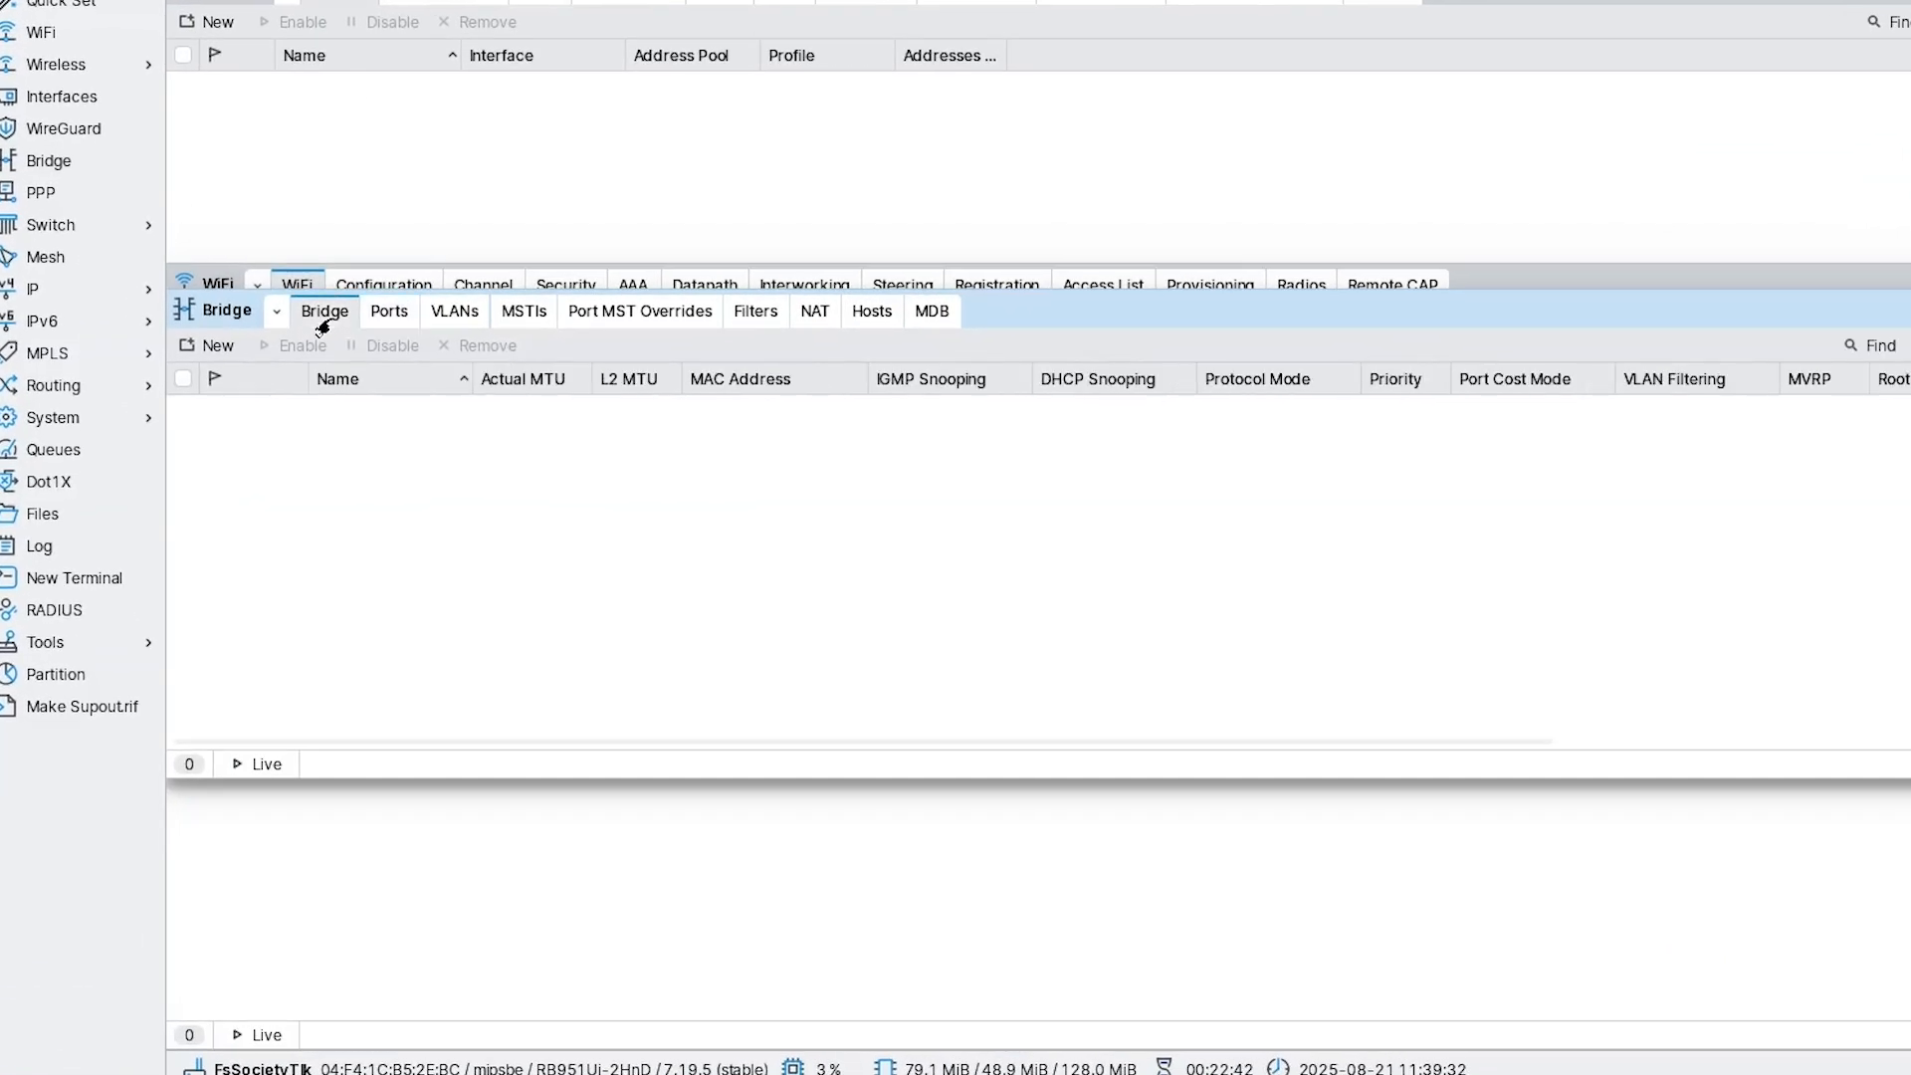
pyautogui.click(211, 347)
pyautogui.click(1068, 331)
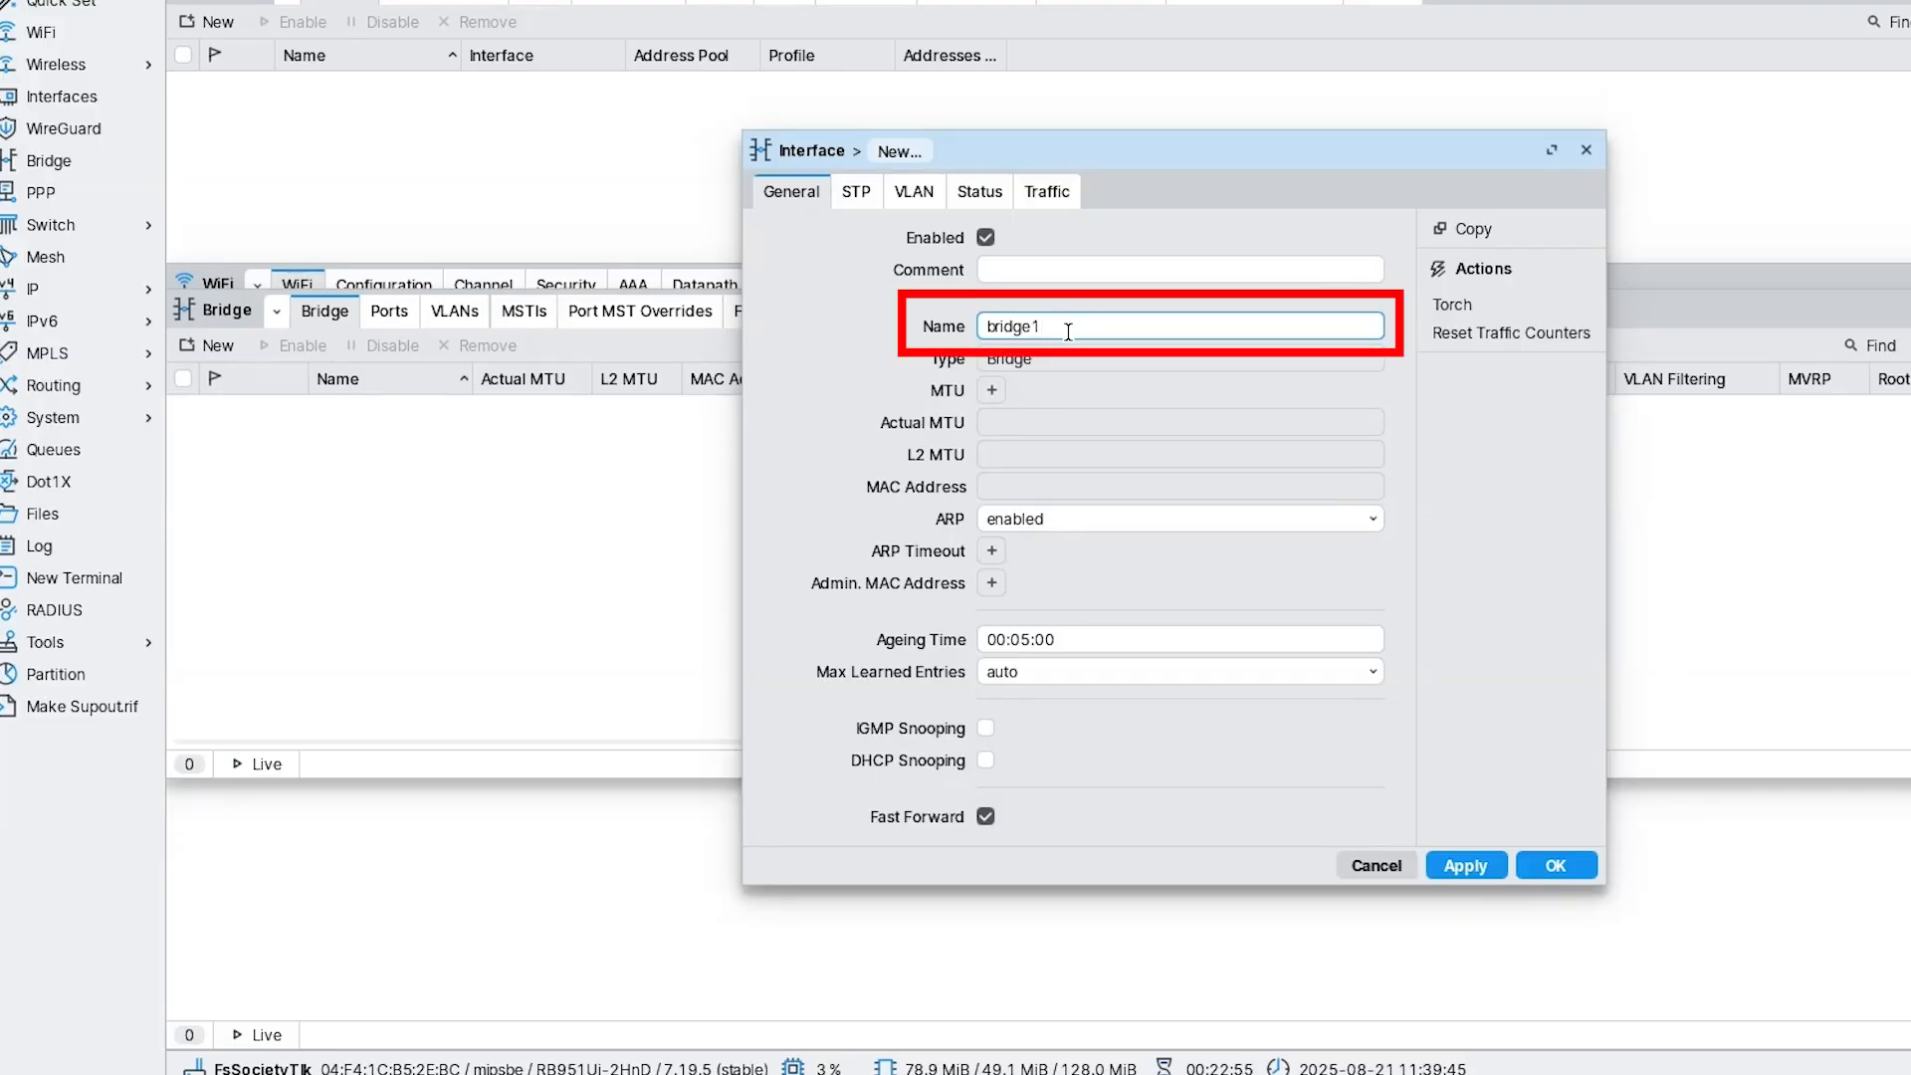
pyautogui.press('BackSpace')
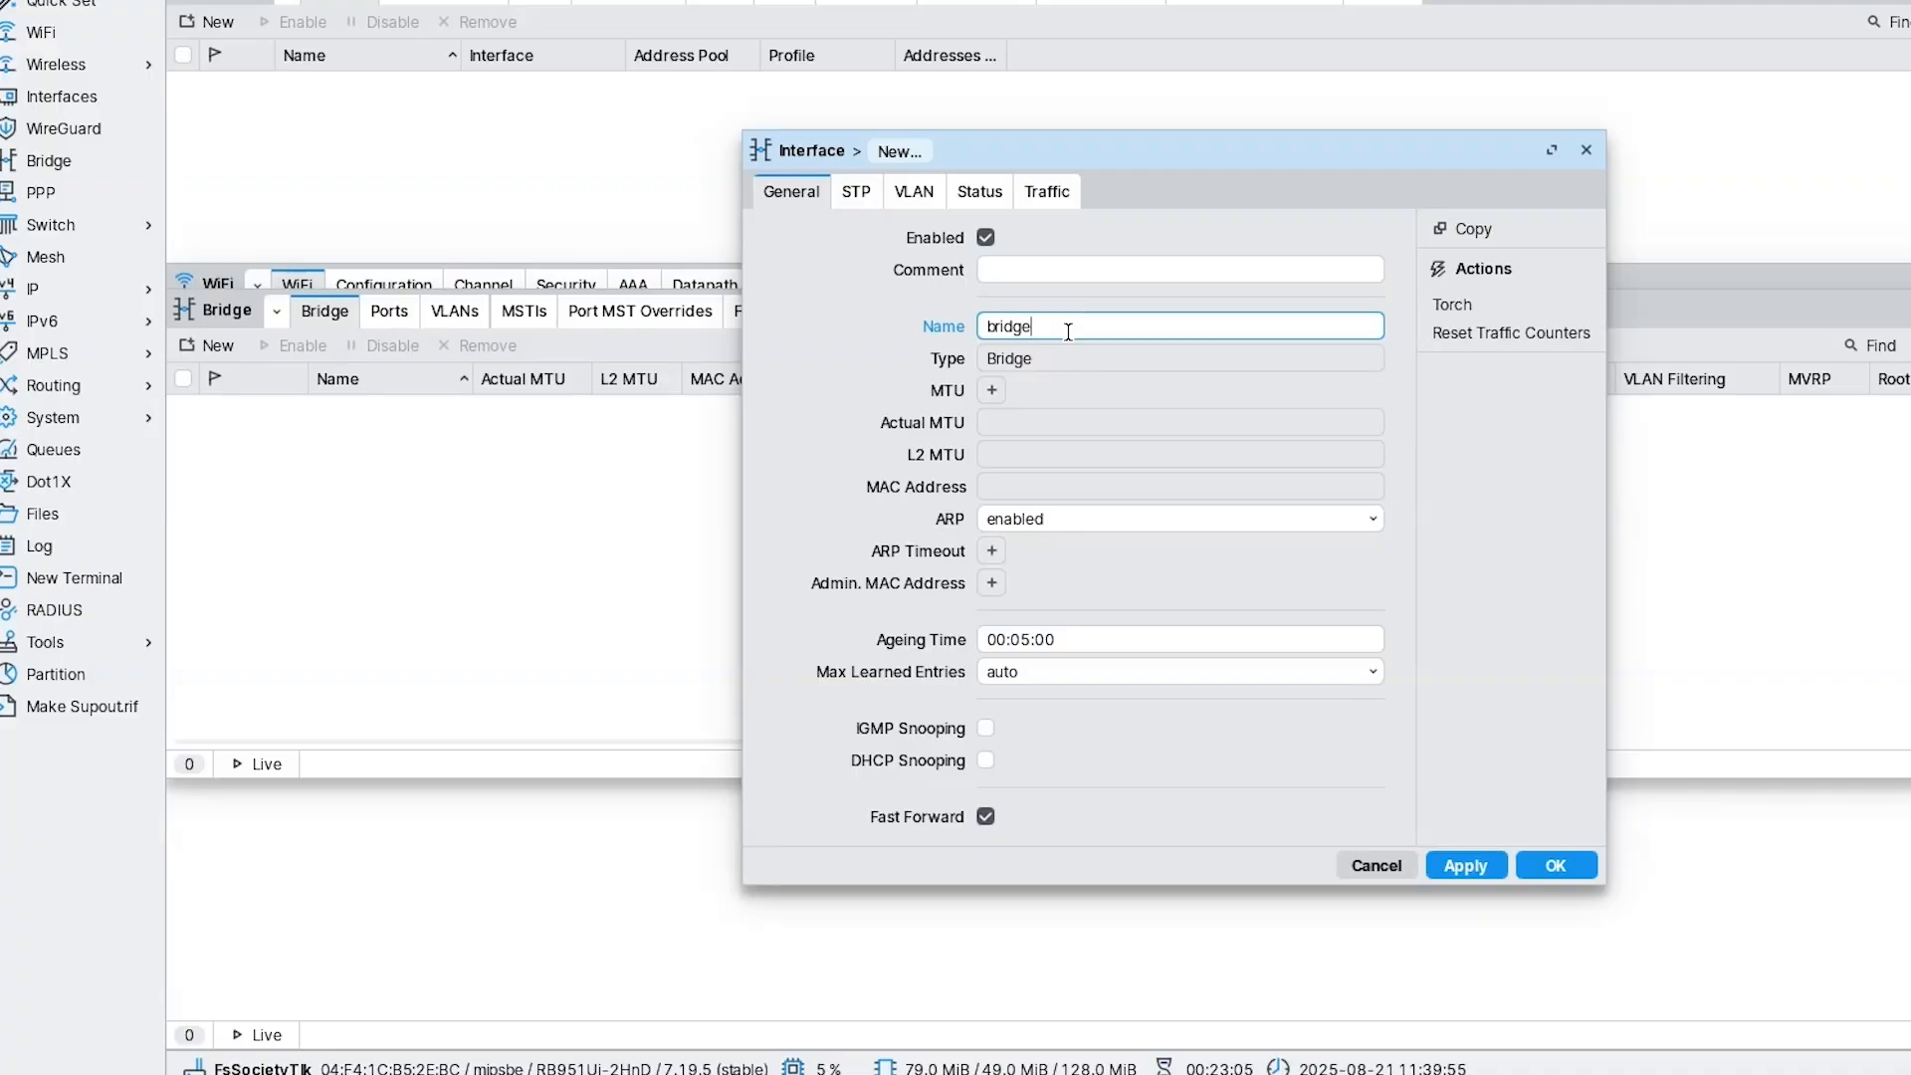
pyautogui.write('°')
pyautogui.press('BackSpace')
pyautogui.write('_ap')
pyautogui.click(1548, 876)
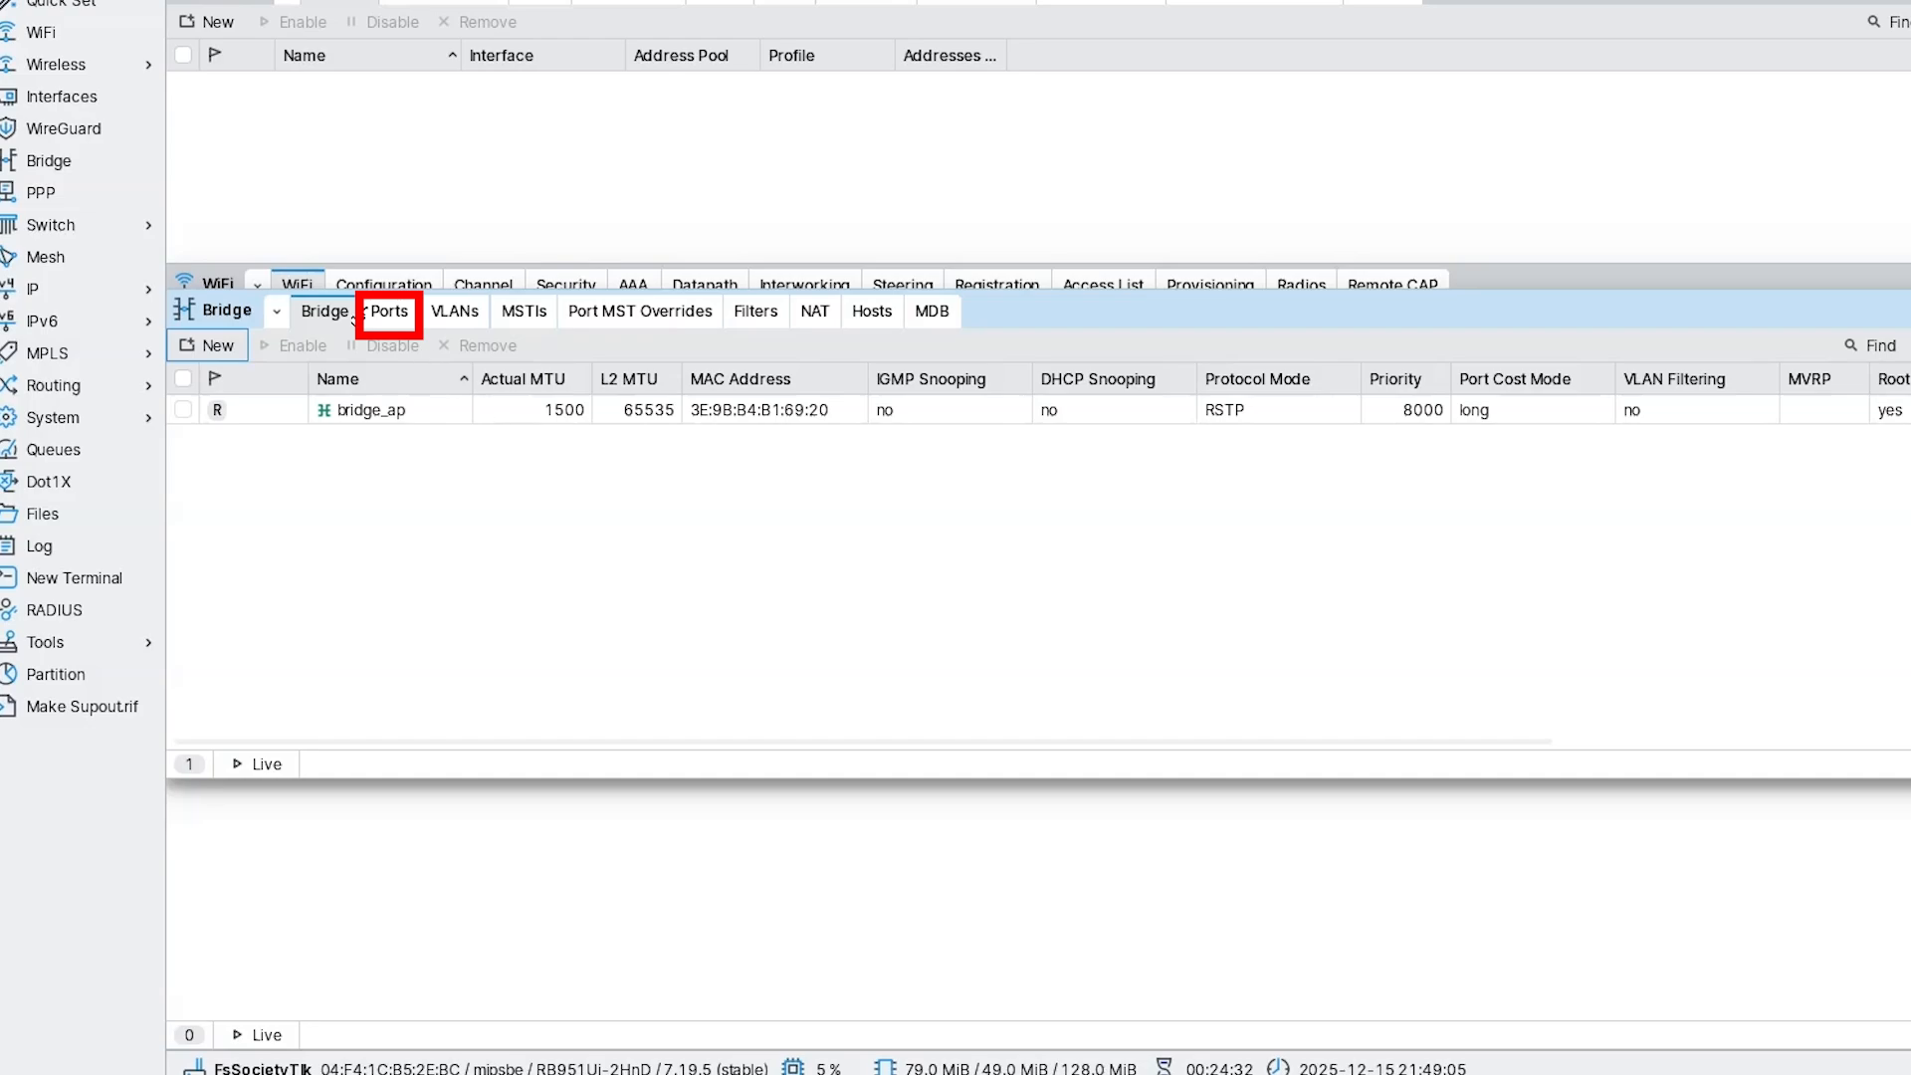
# Start a new bridge port from the Ports tab, assigned to bridge_ap.
pyautogui.click(365, 314)
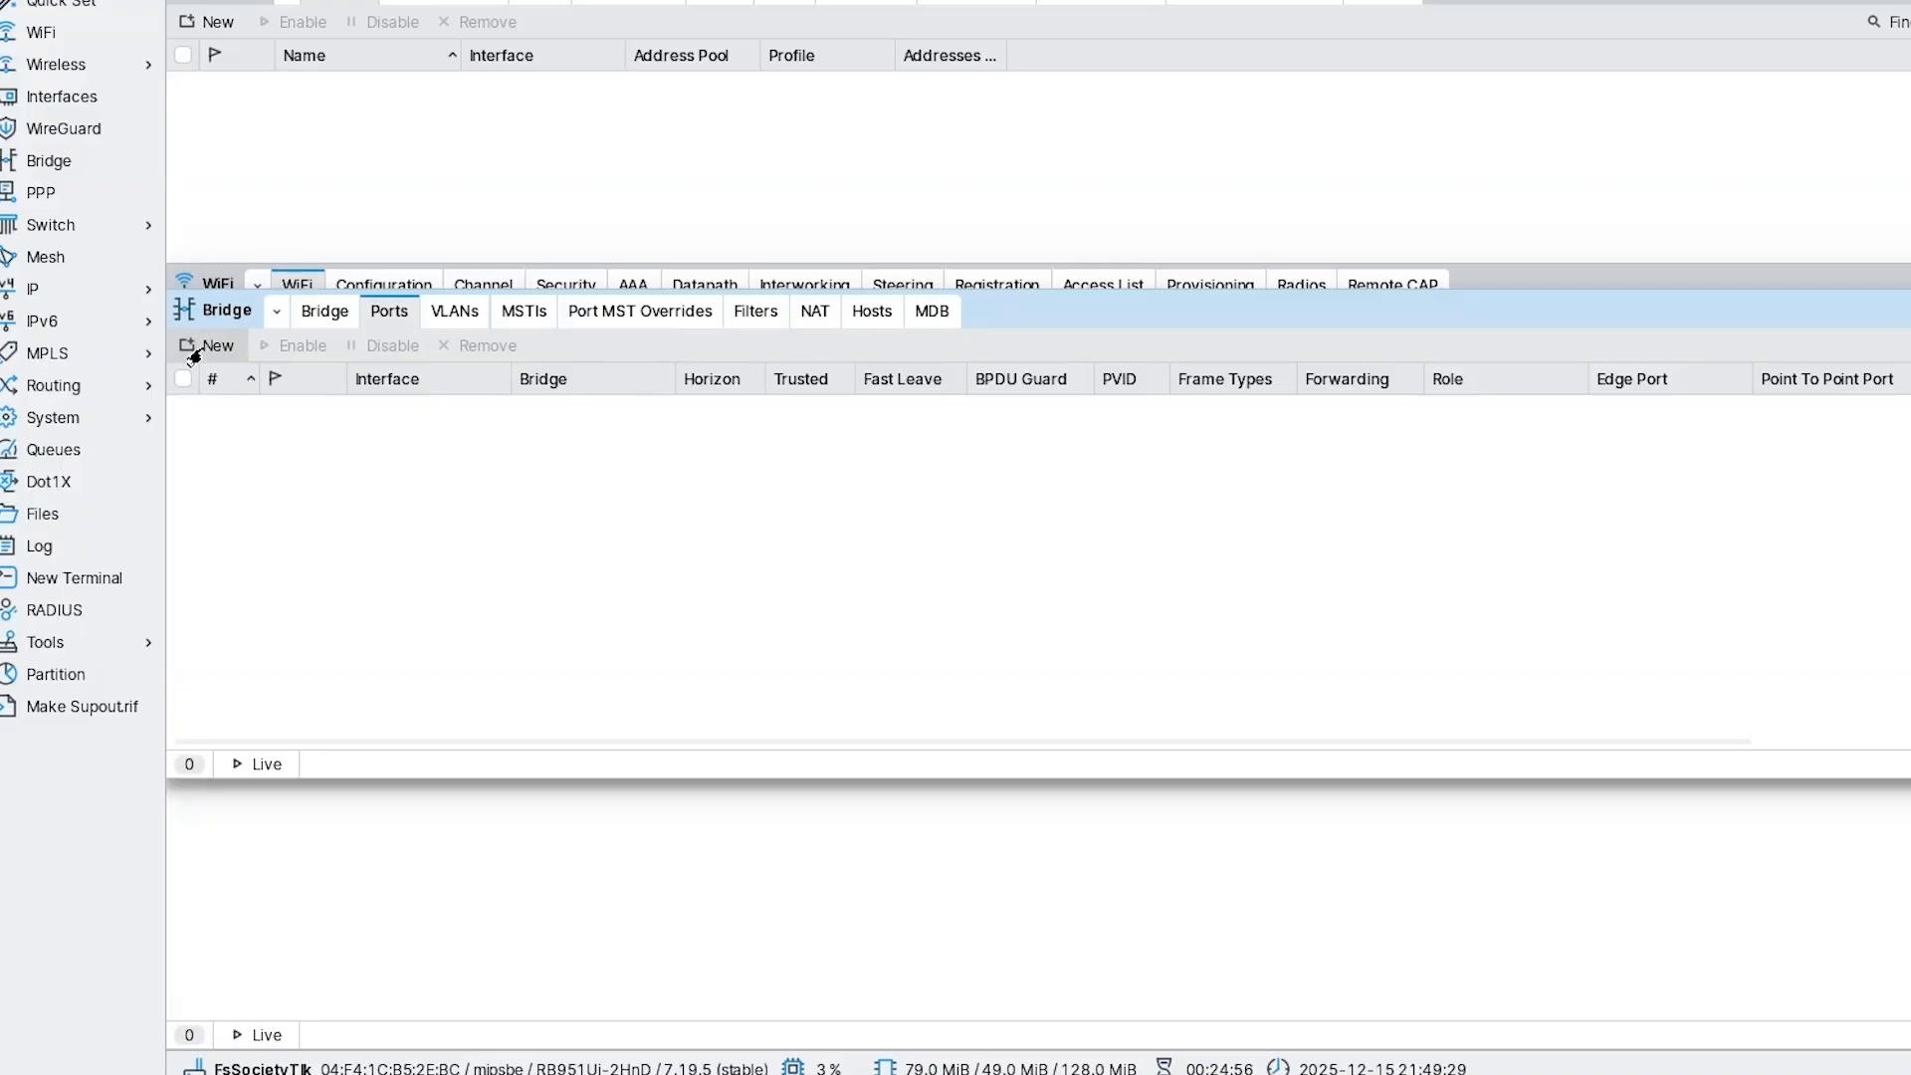
pyautogui.click(204, 346)
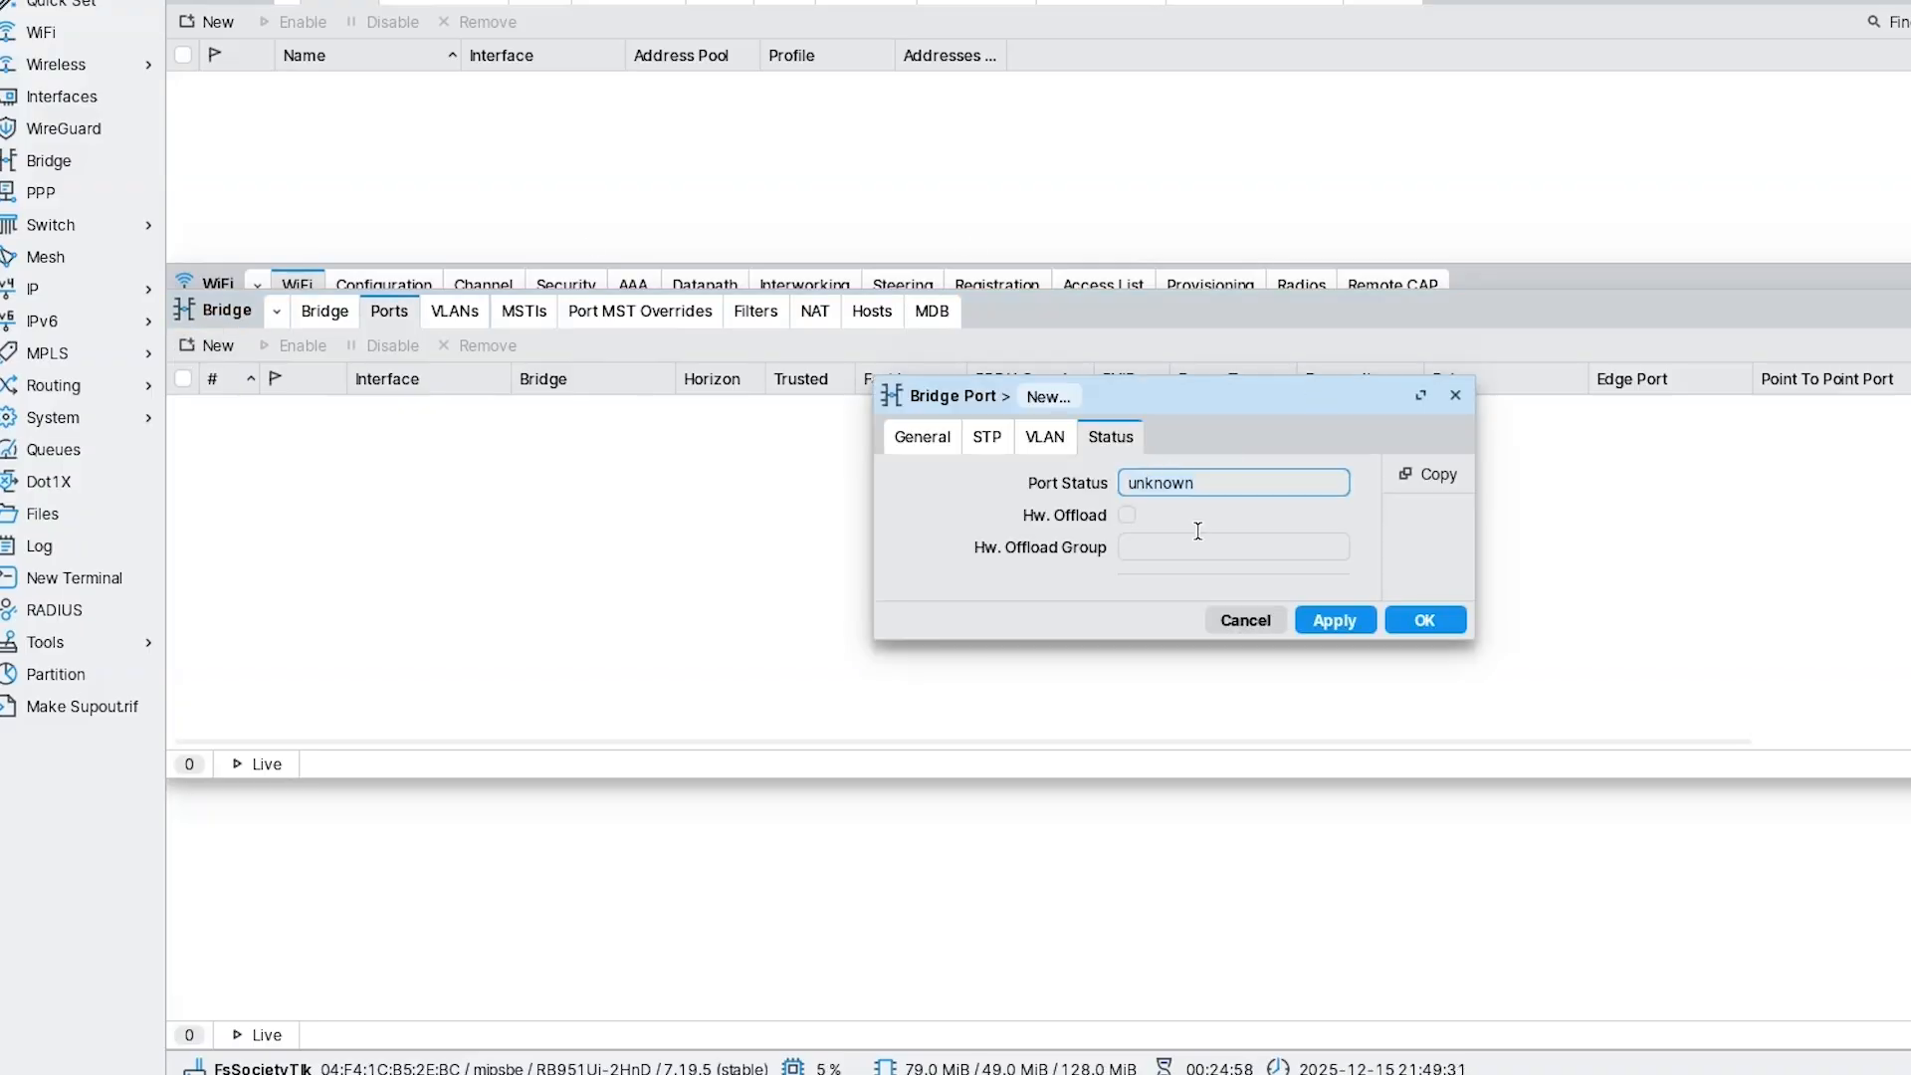
pyautogui.click(910, 442)
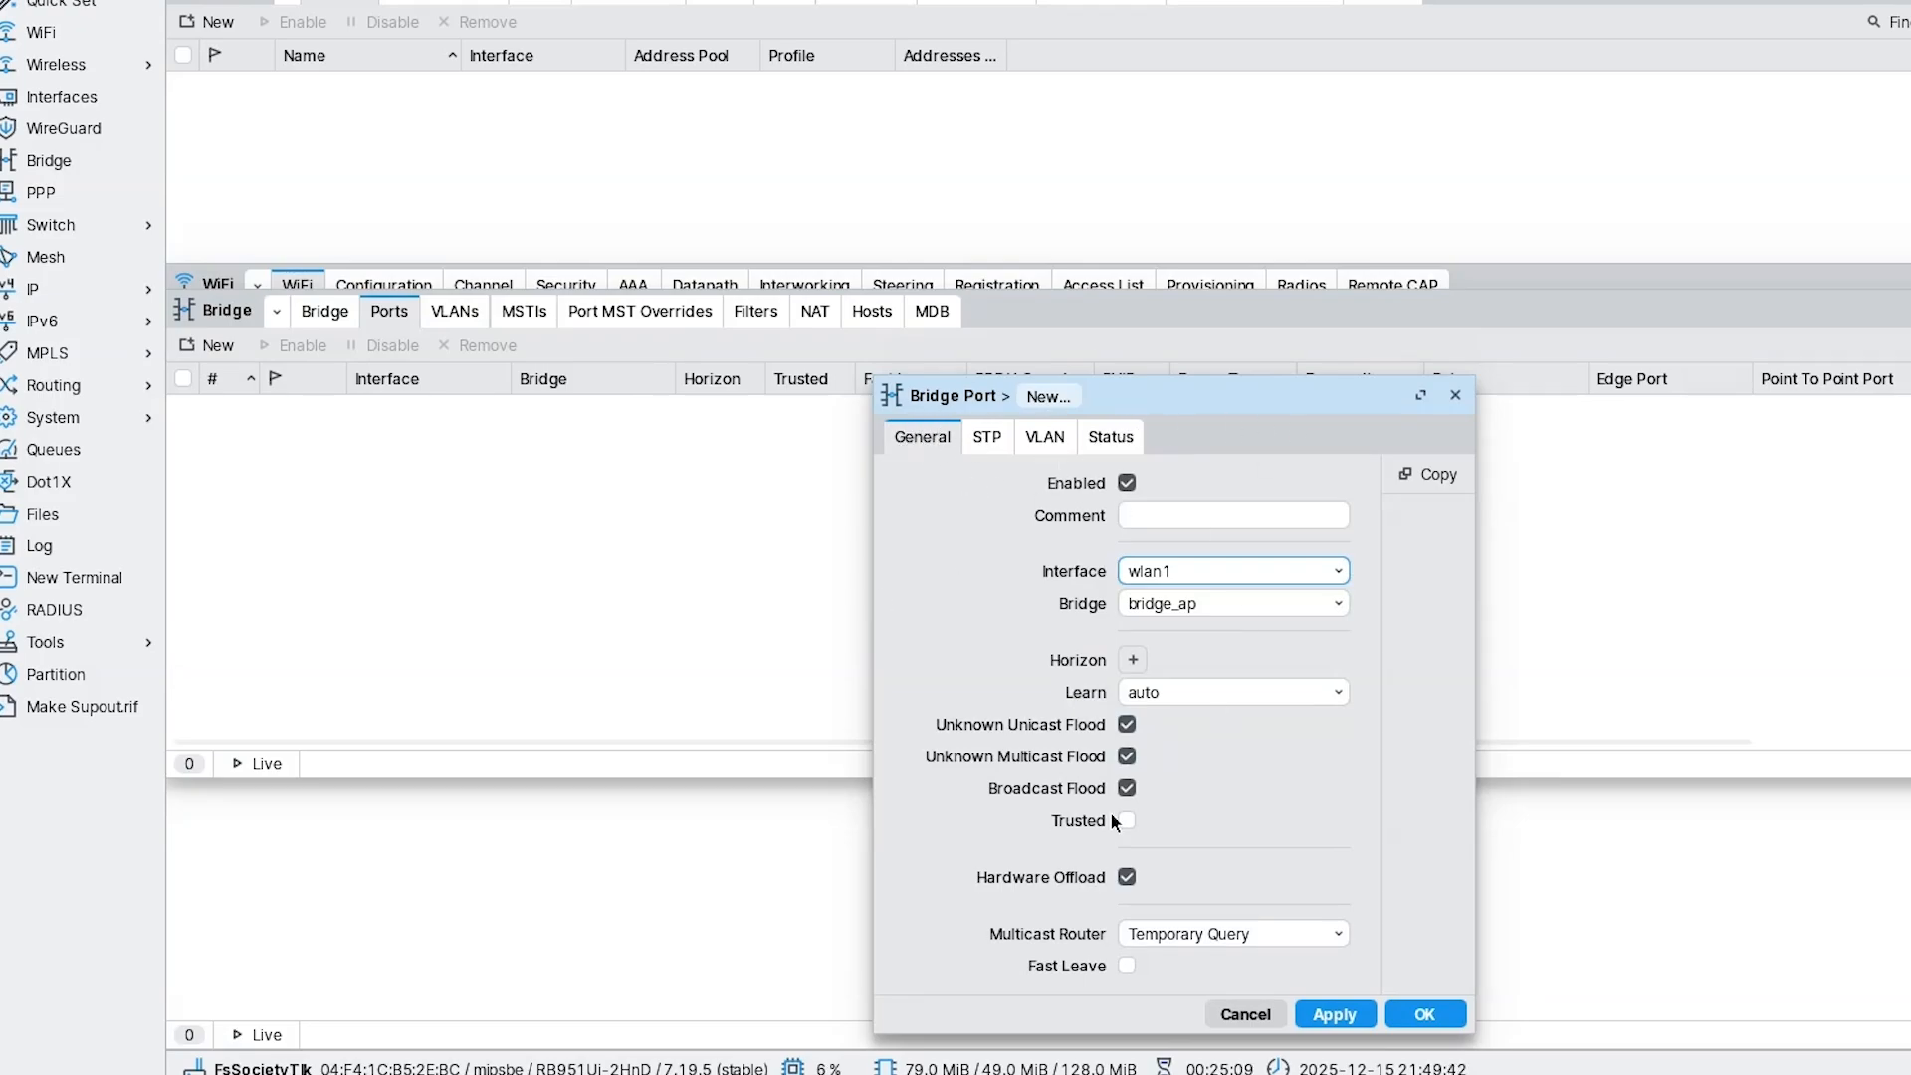
pyautogui.click(1190, 606)
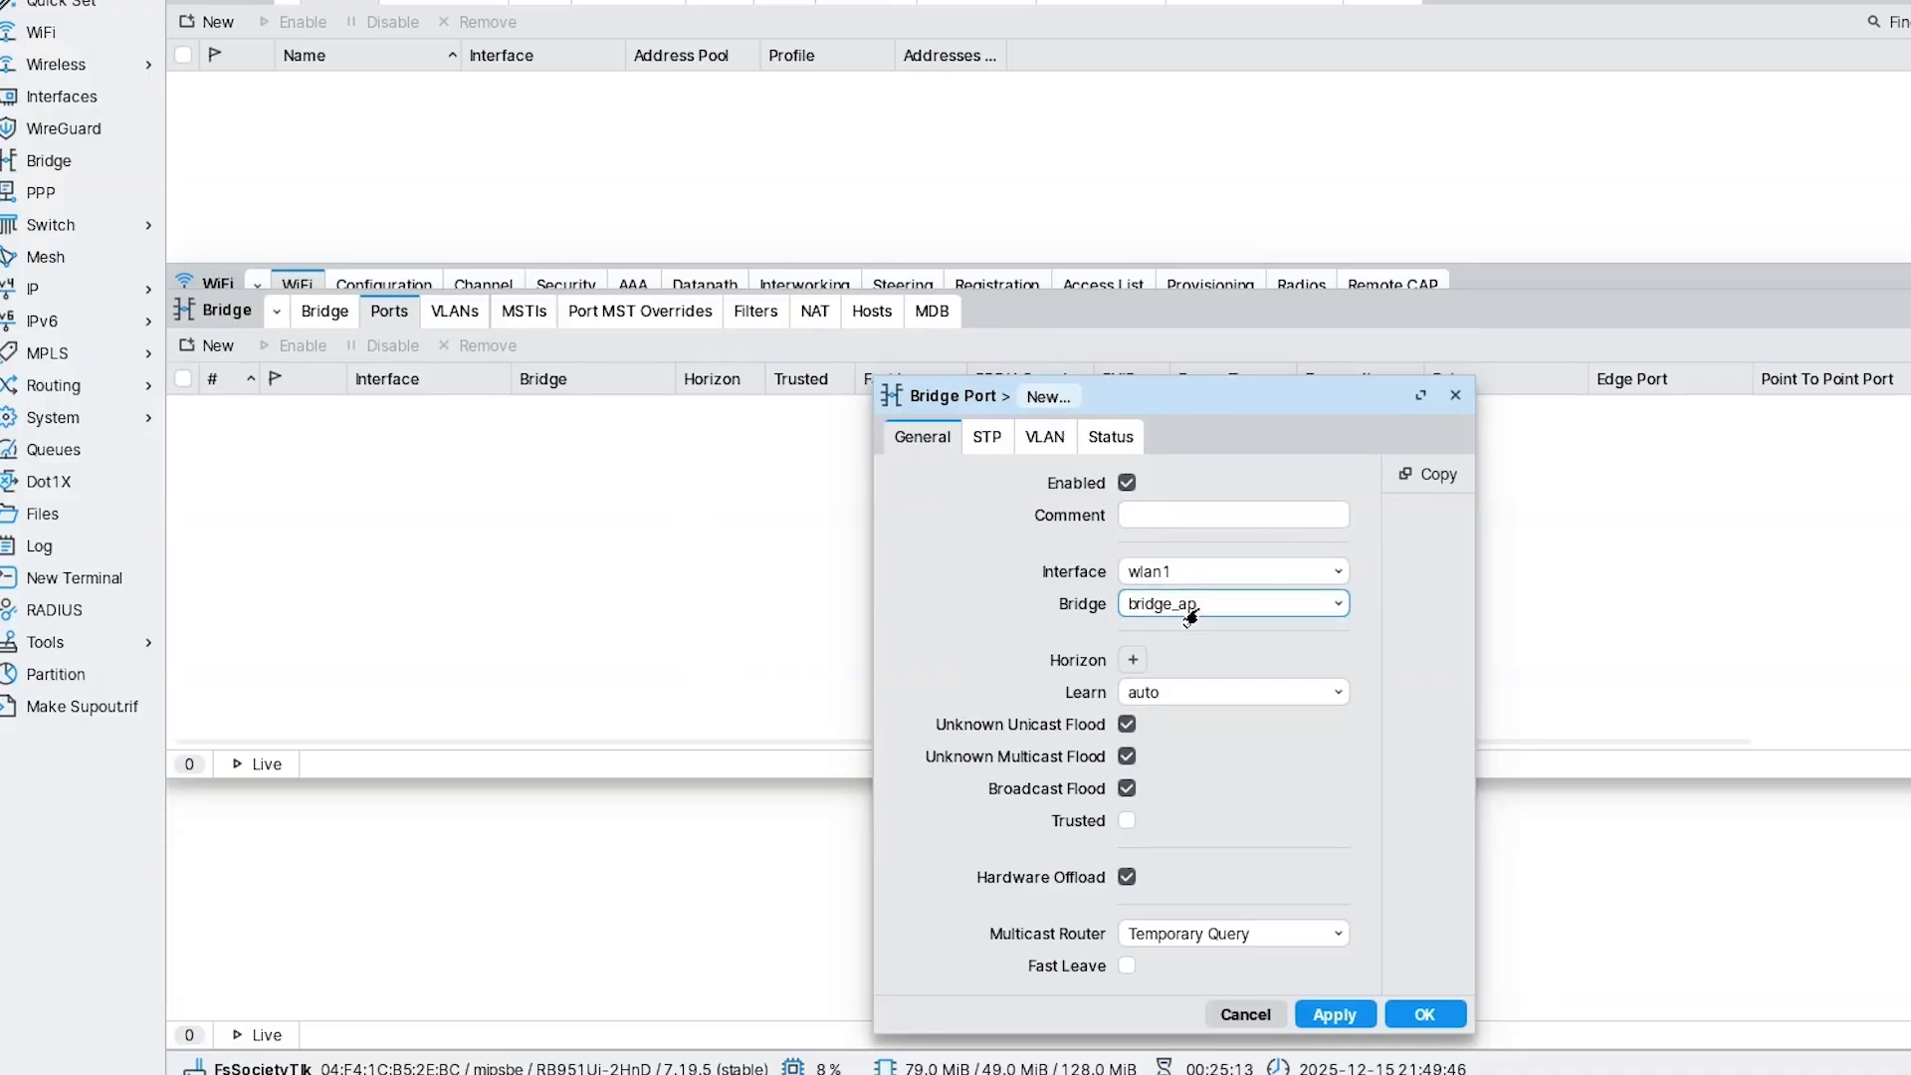
pyautogui.click(1198, 571)
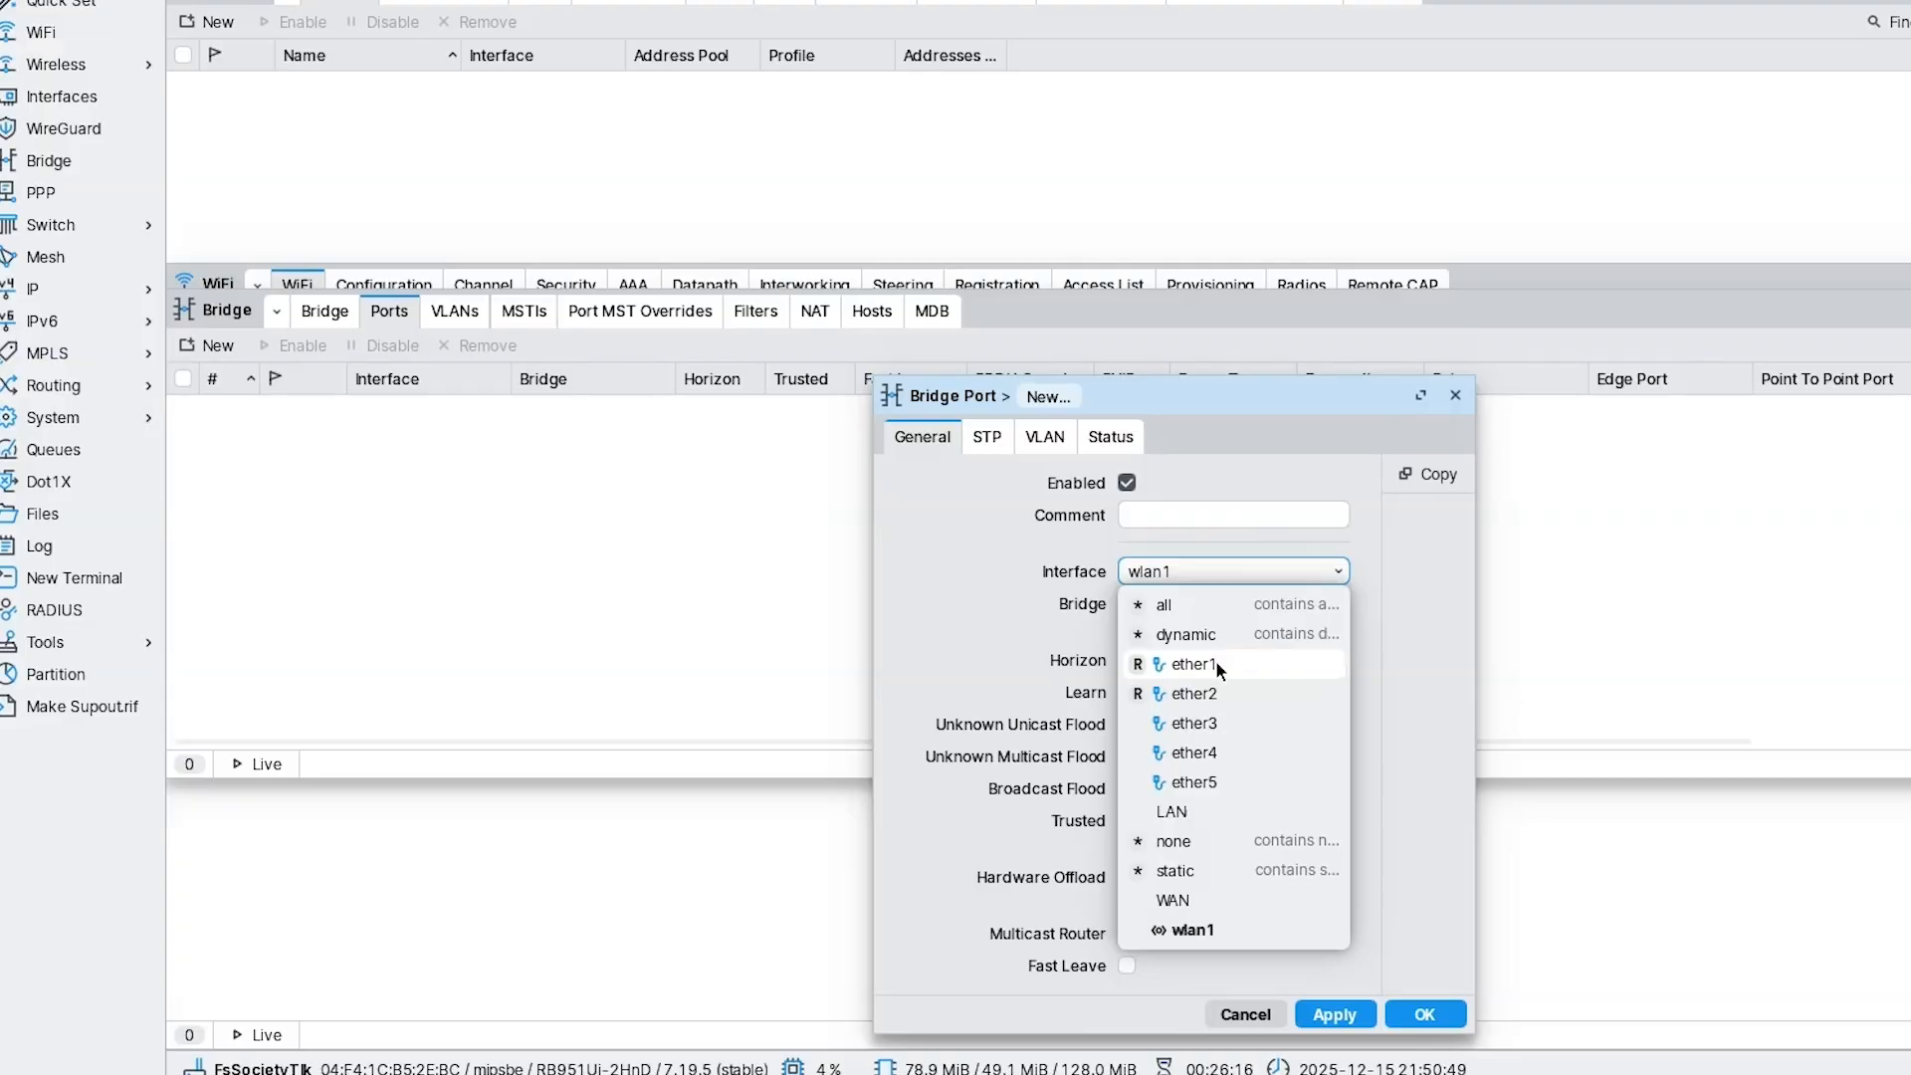
# Add ether3 and ether4 as ports of bridge_ap.
pyautogui.click(1233, 723)
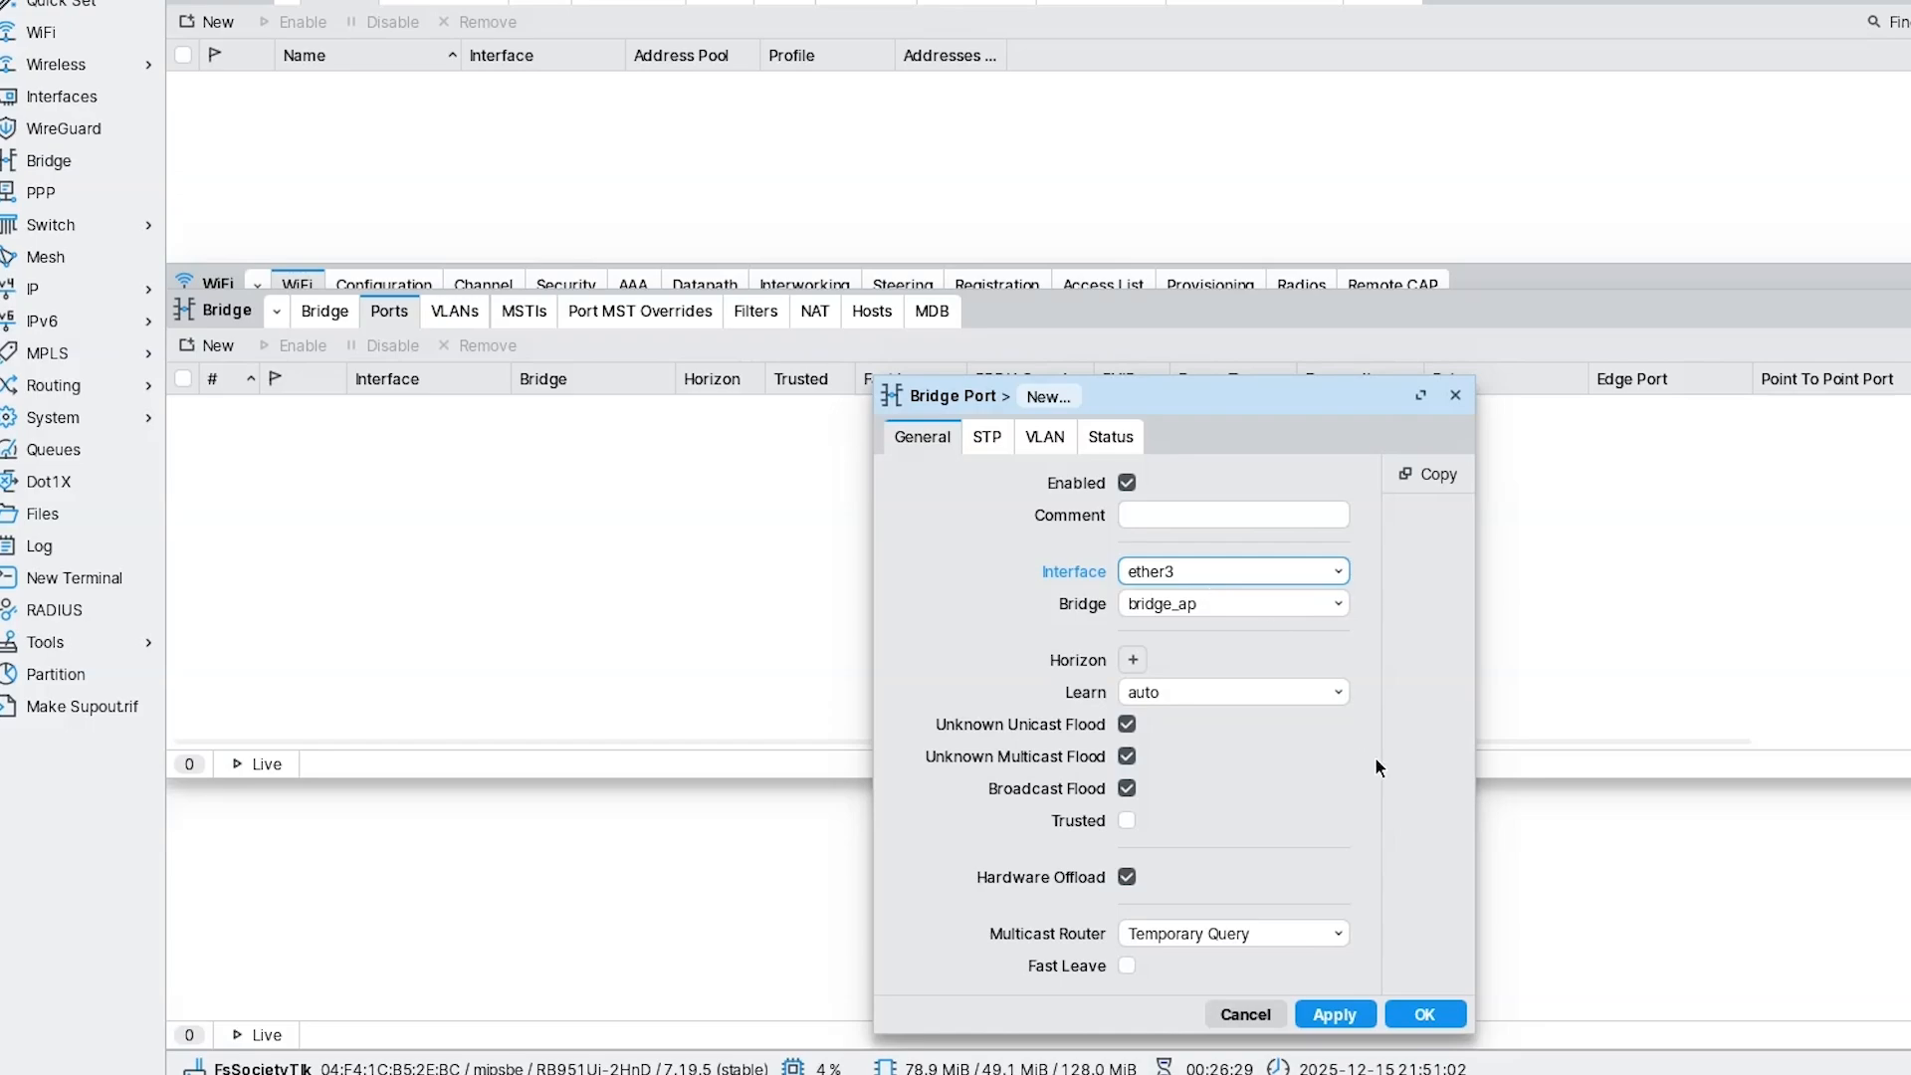
pyautogui.click(1334, 1015)
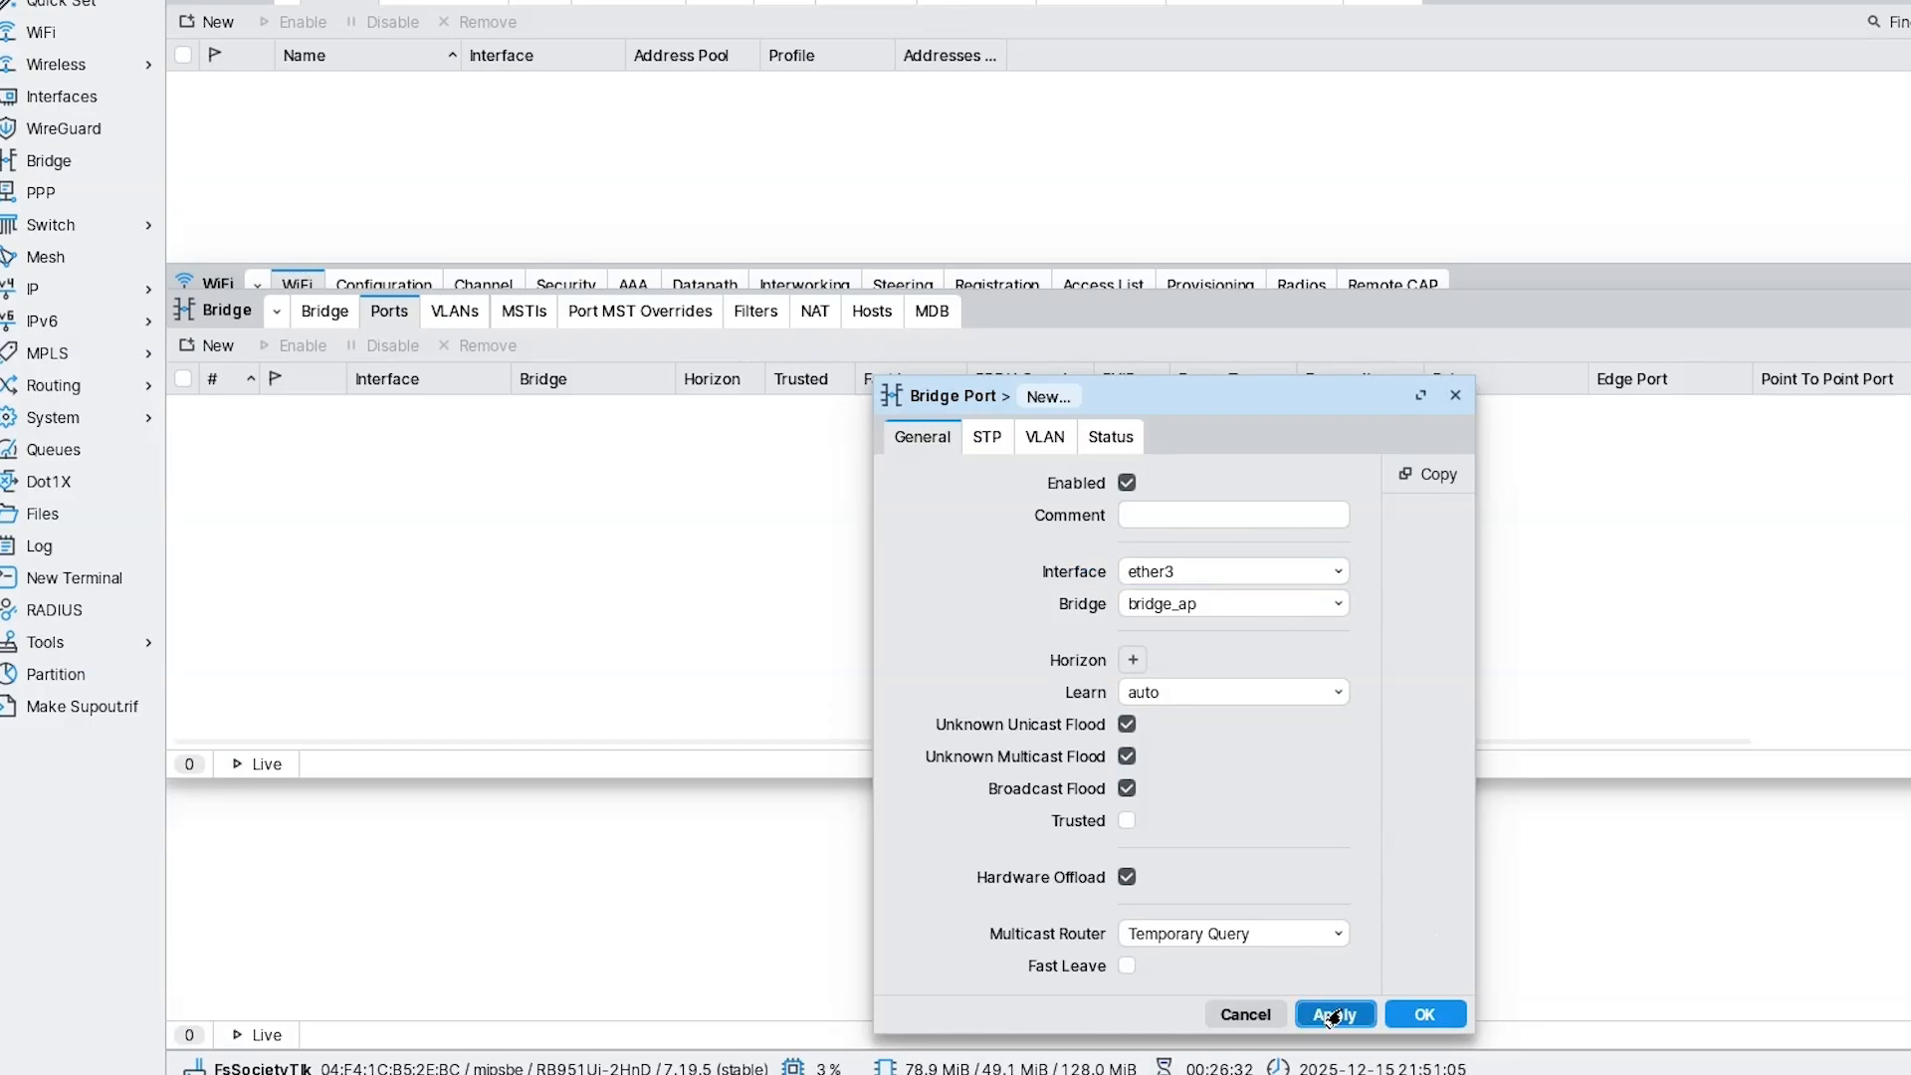
pyautogui.click(1403, 1022)
pyautogui.click(211, 346)
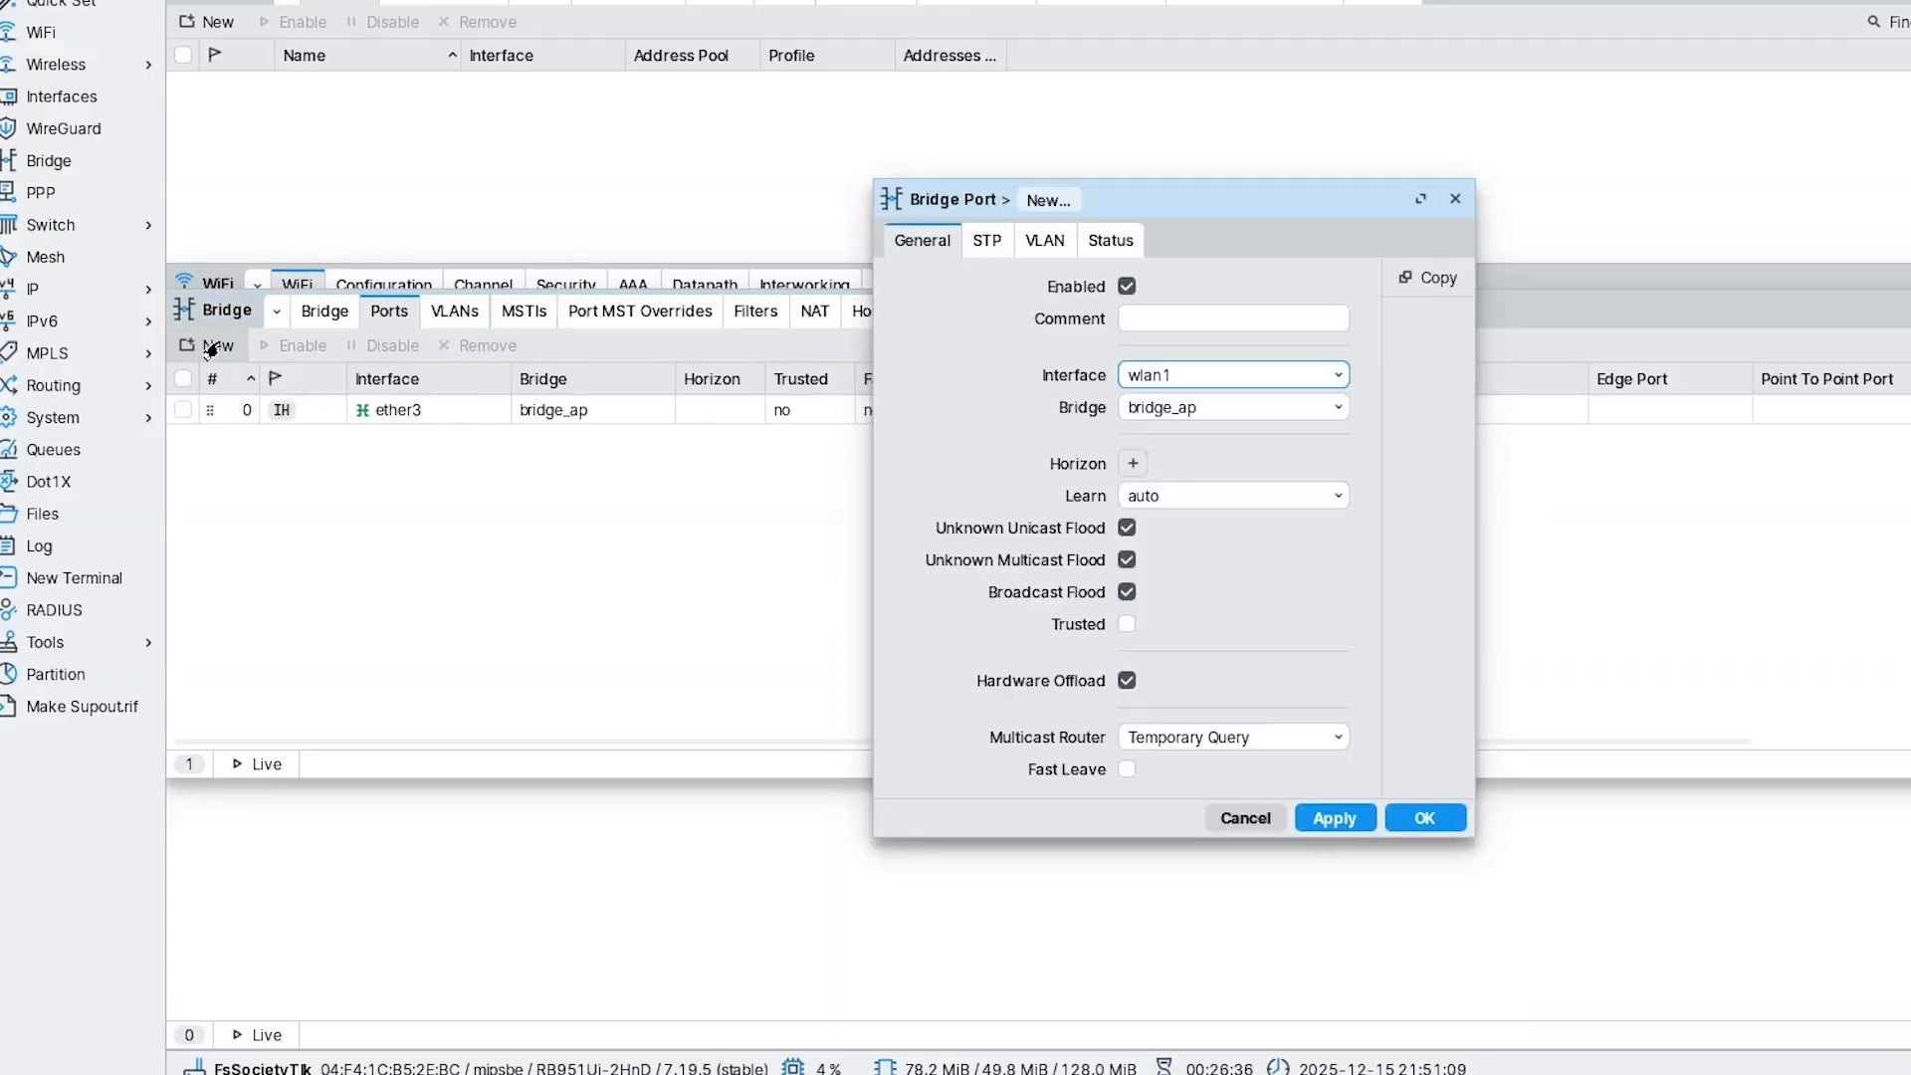
pyautogui.click(1191, 375)
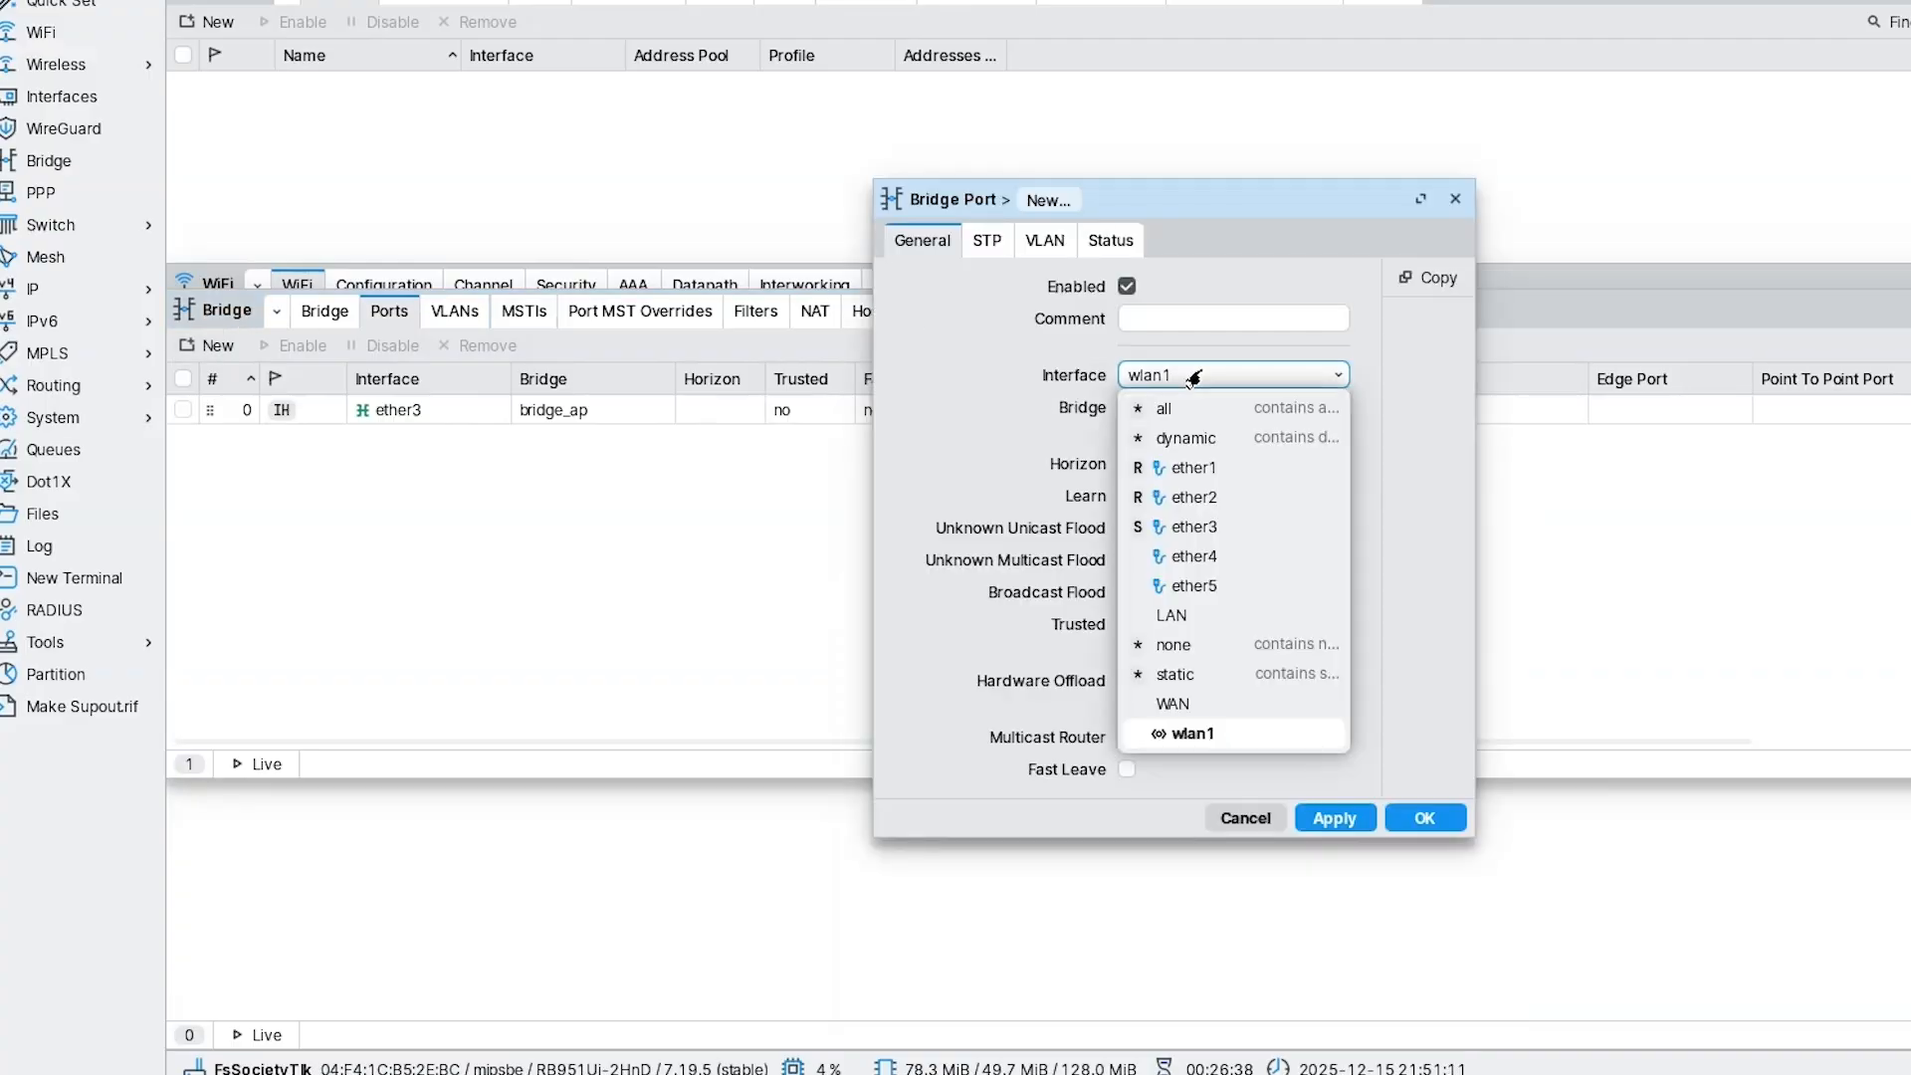
pyautogui.click(1206, 553)
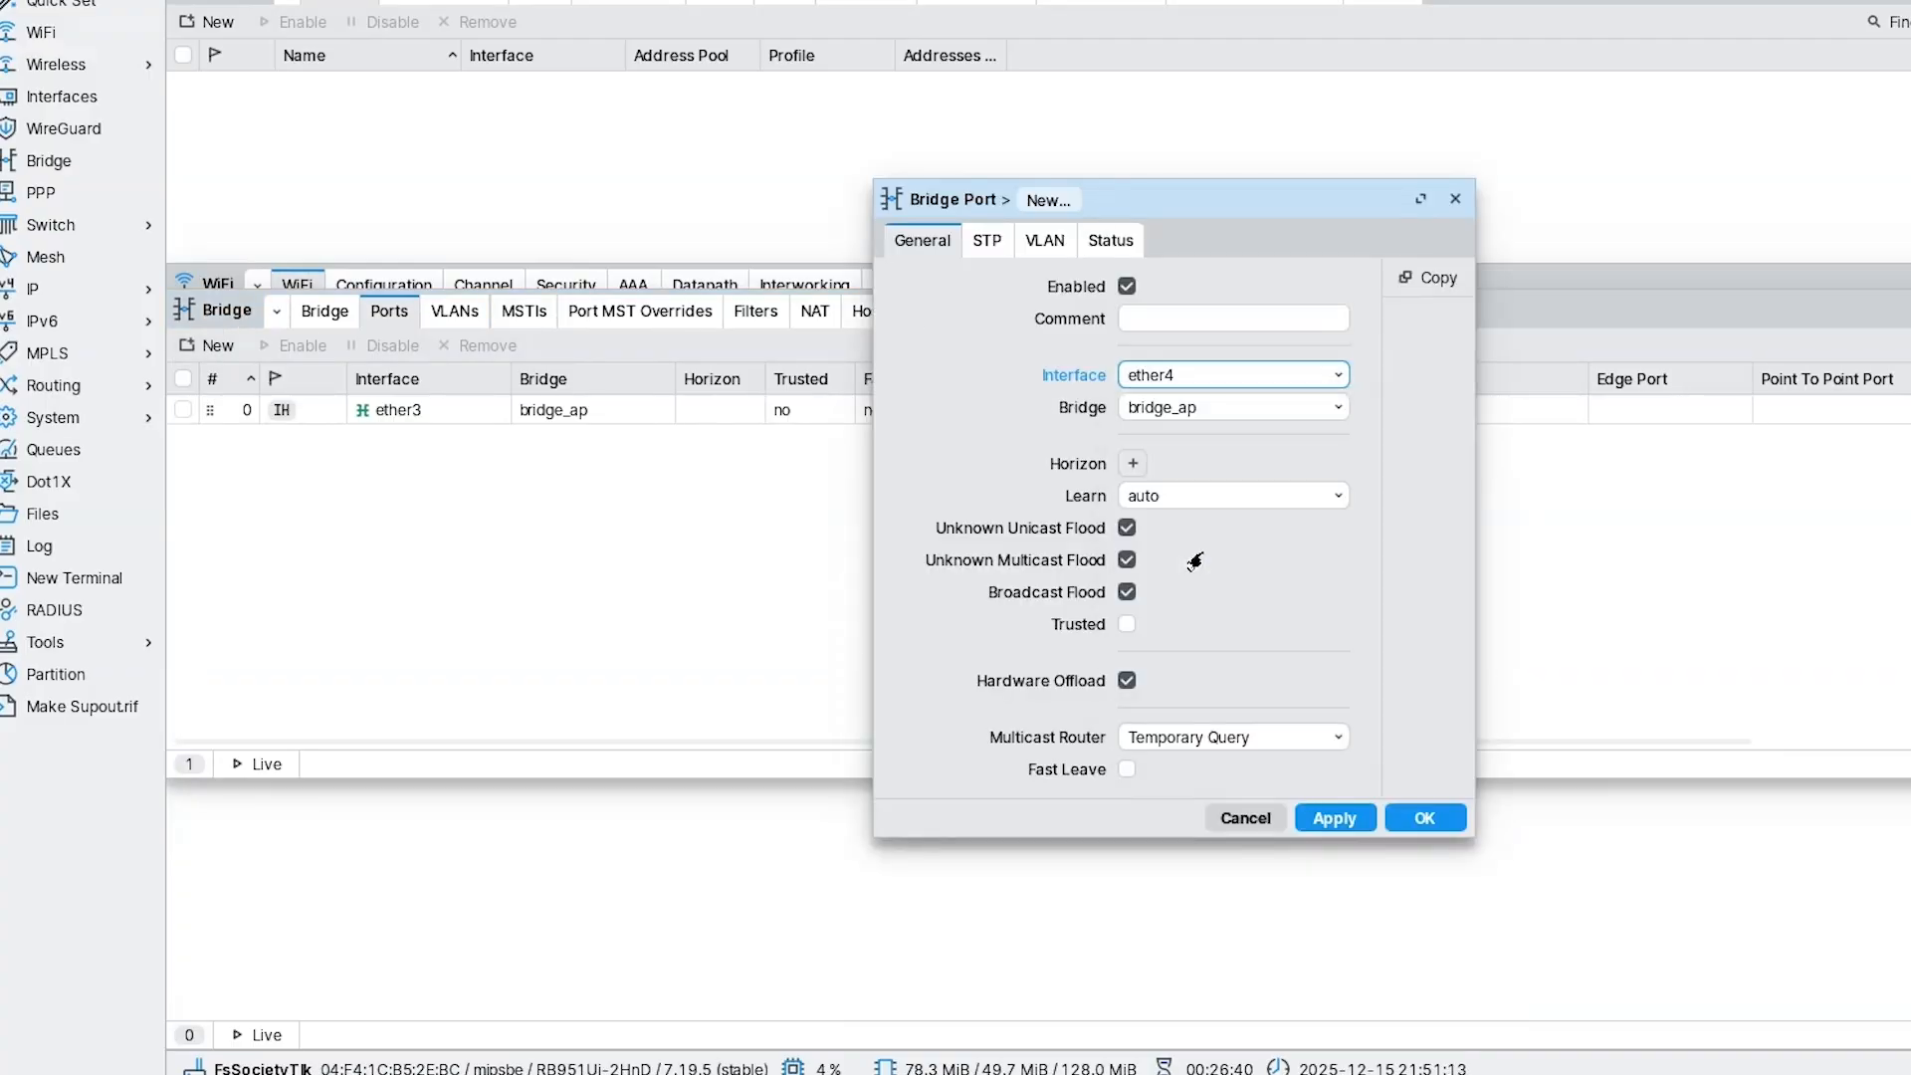
pyautogui.click(1338, 814)
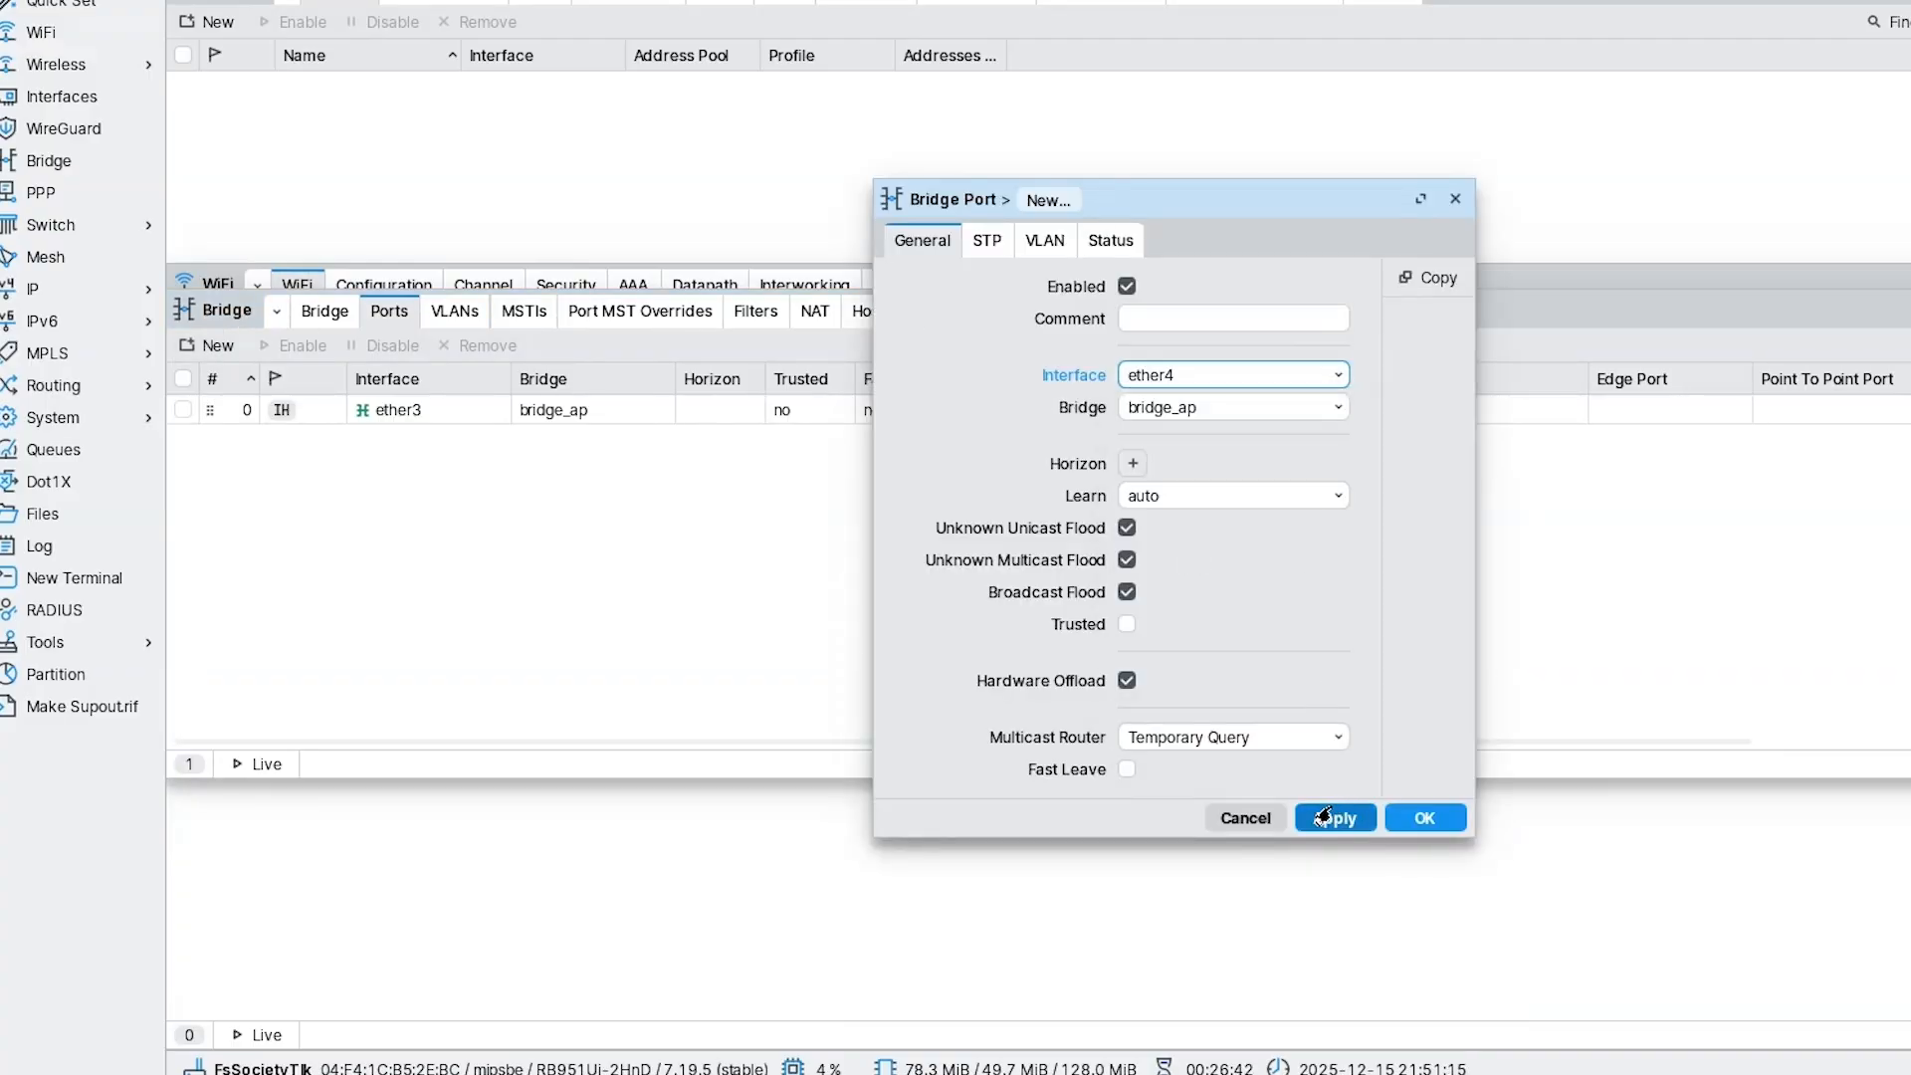
# Add ether5 and ether2 as bridge_ap ports, copied from the ether4 port.
pyautogui.click(1416, 282)
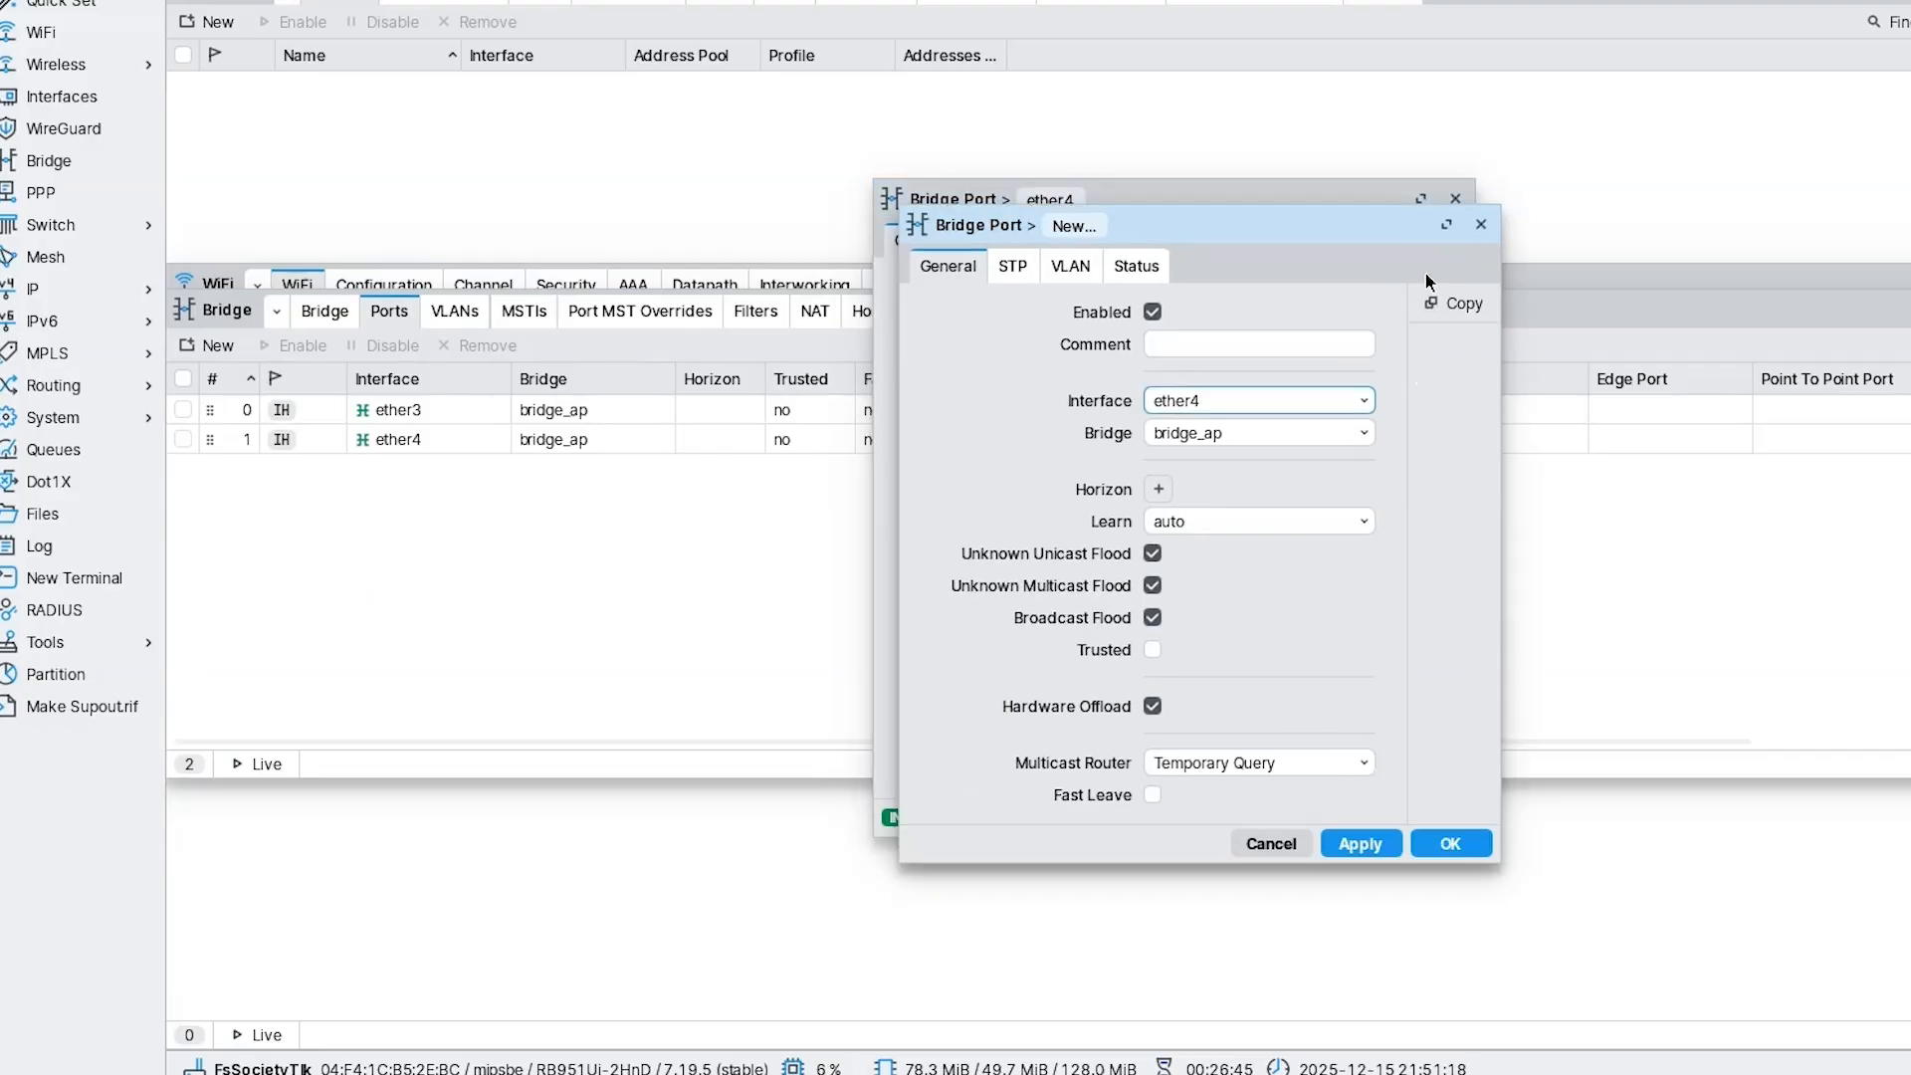
pyautogui.click(1243, 402)
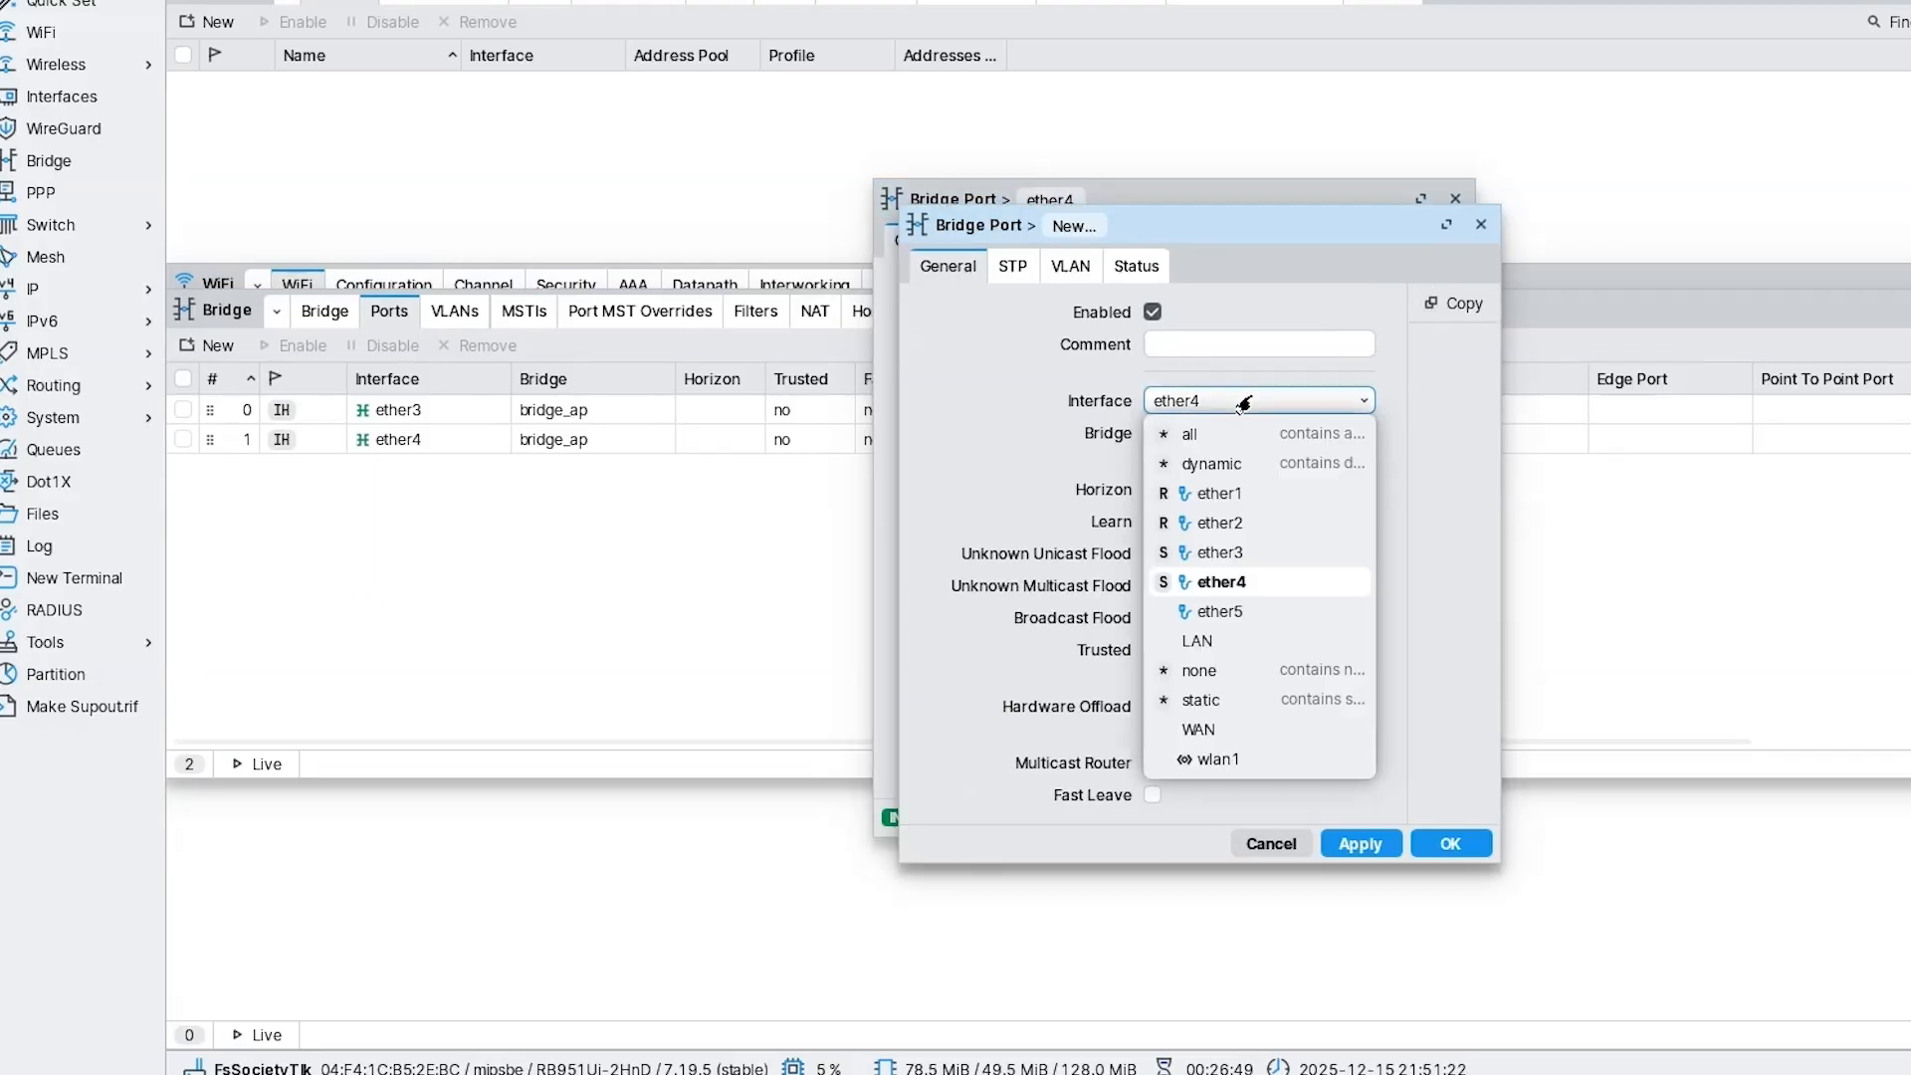
pyautogui.click(1234, 622)
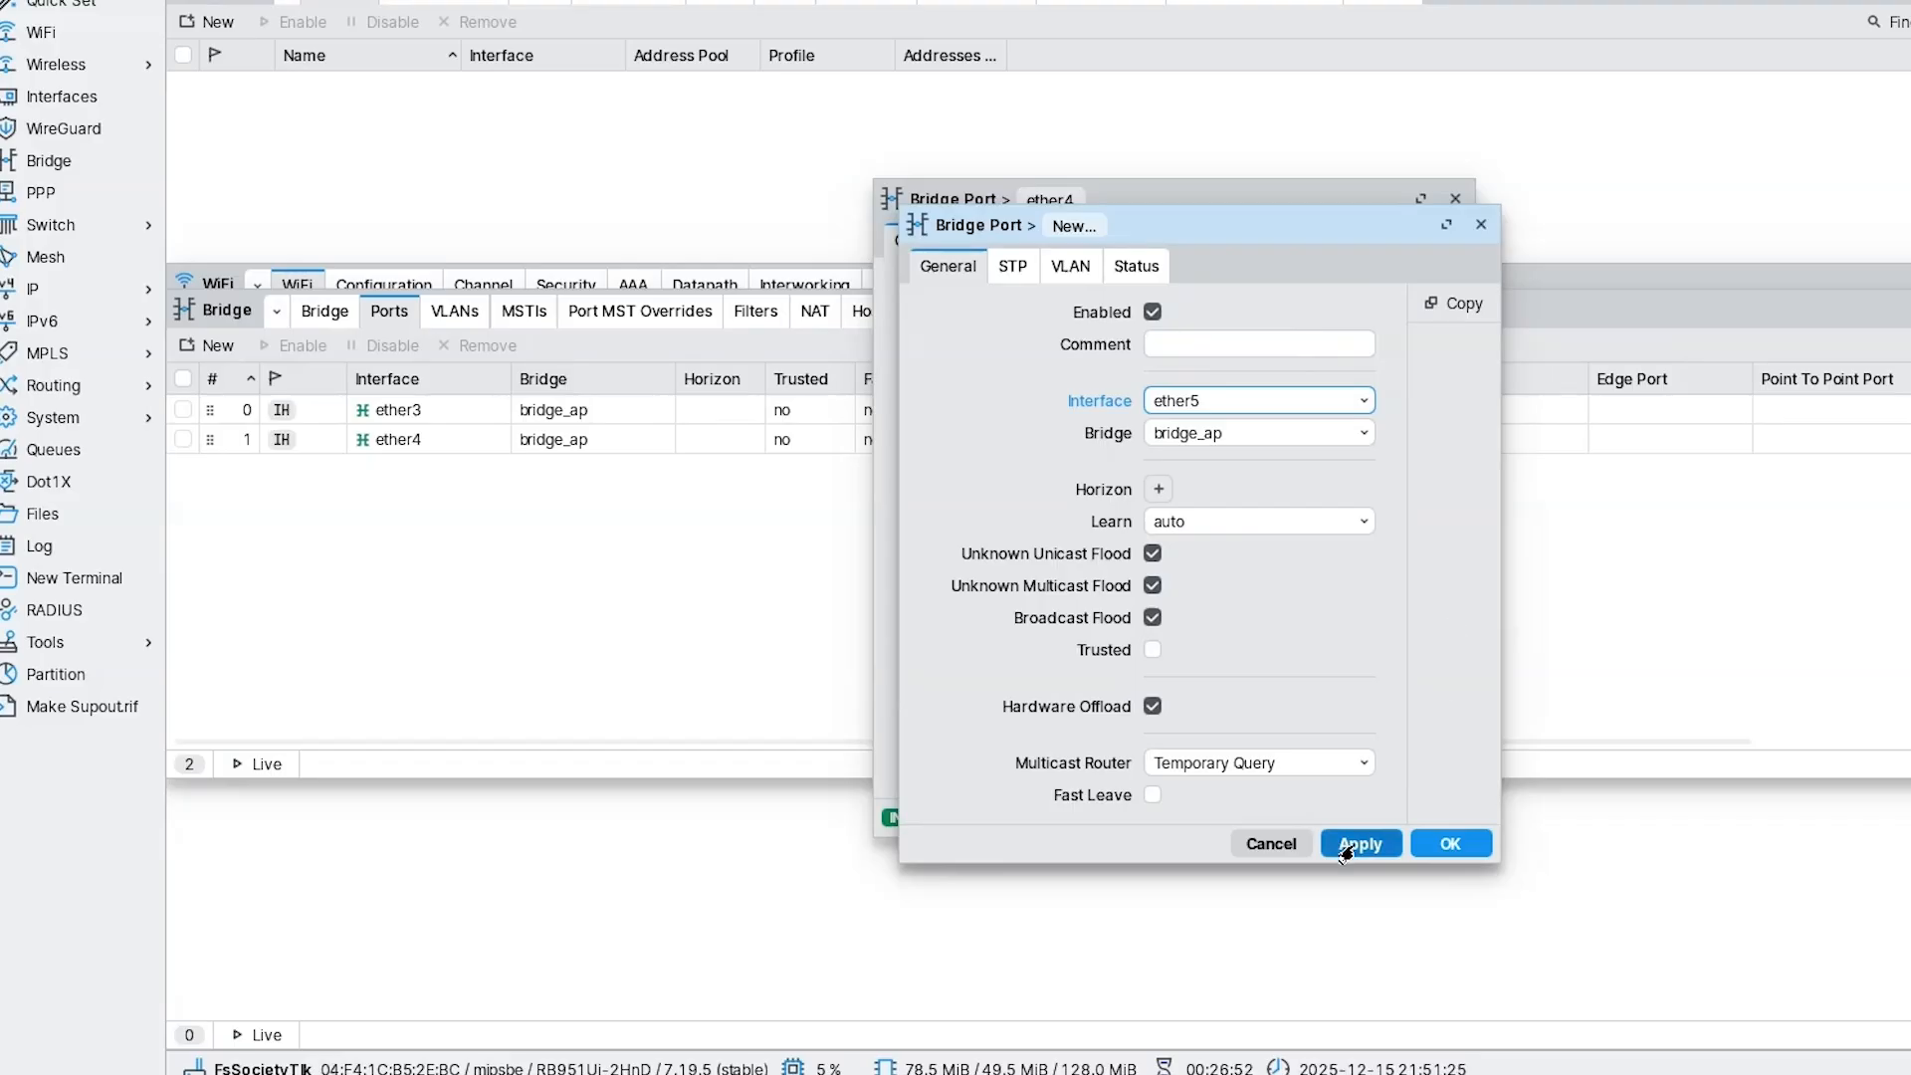
pyautogui.click(1433, 846)
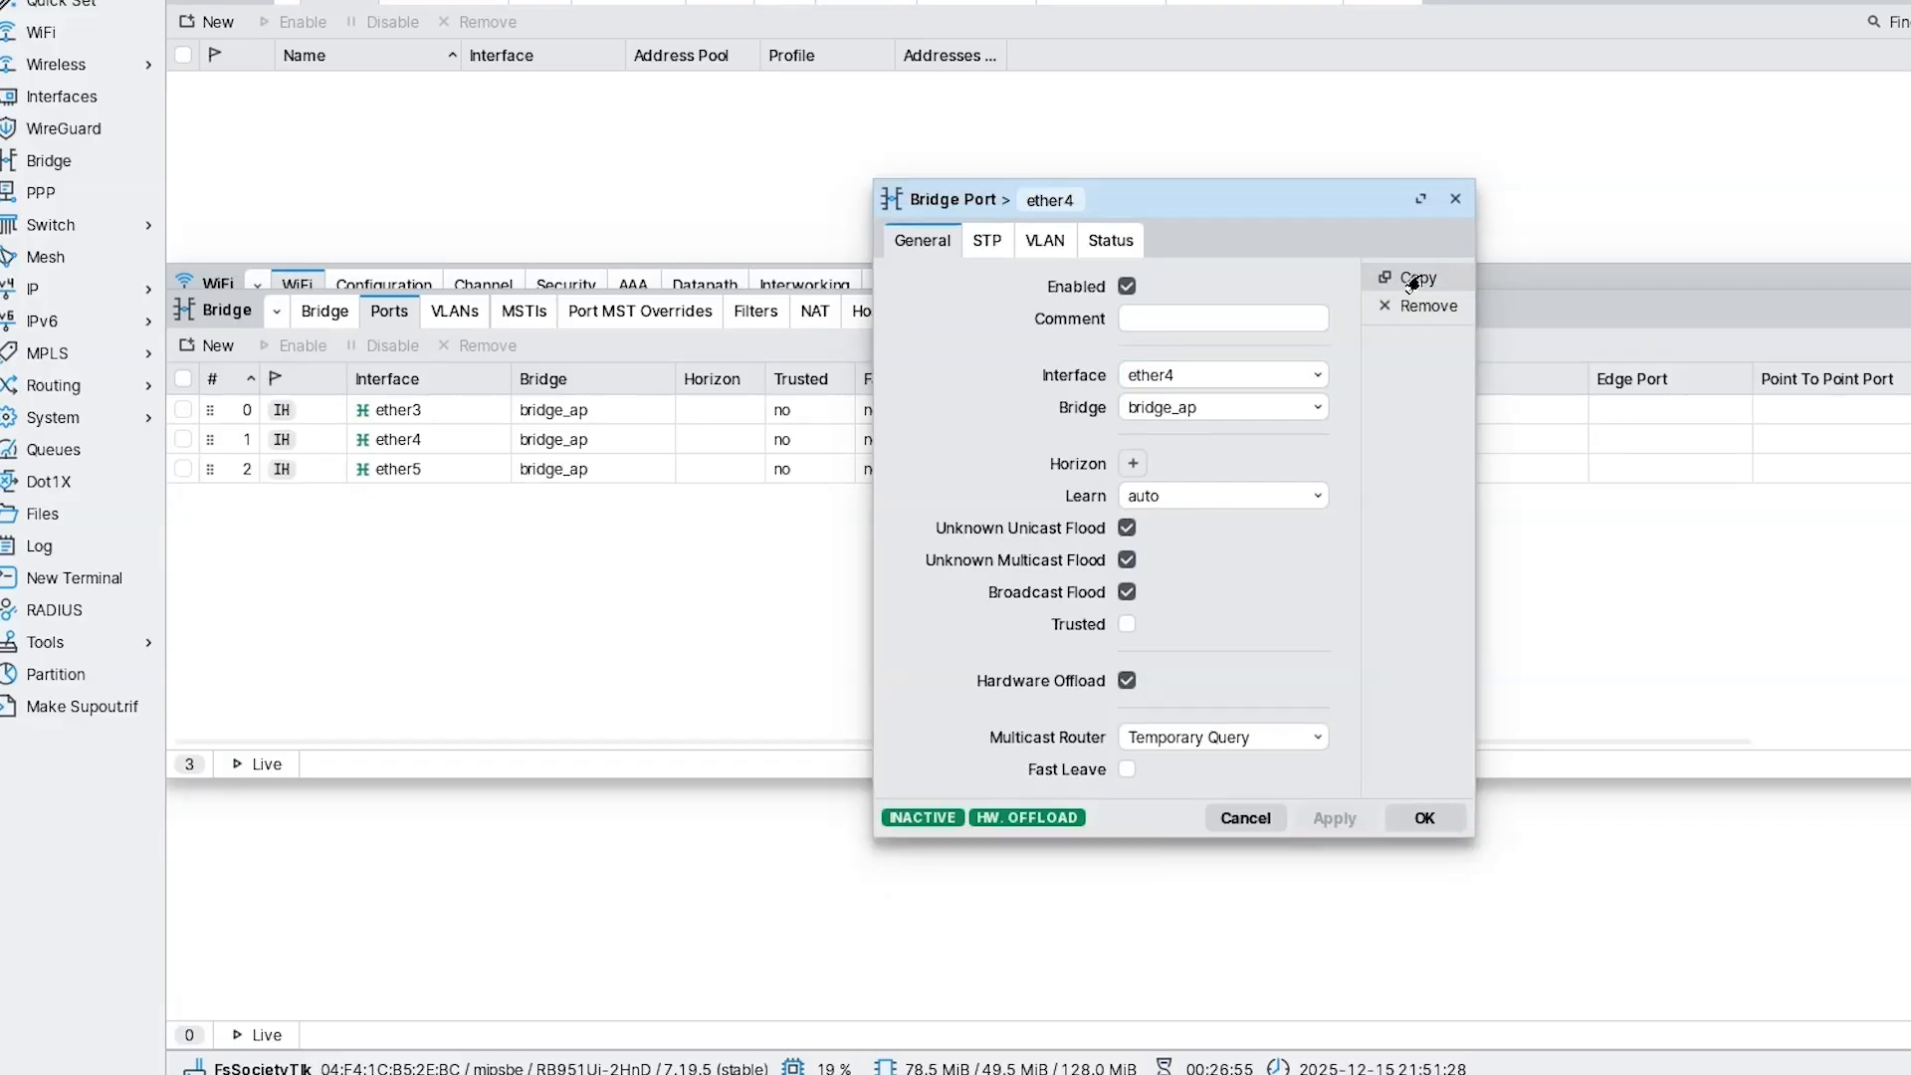
pyautogui.click(1416, 281)
pyautogui.click(1206, 403)
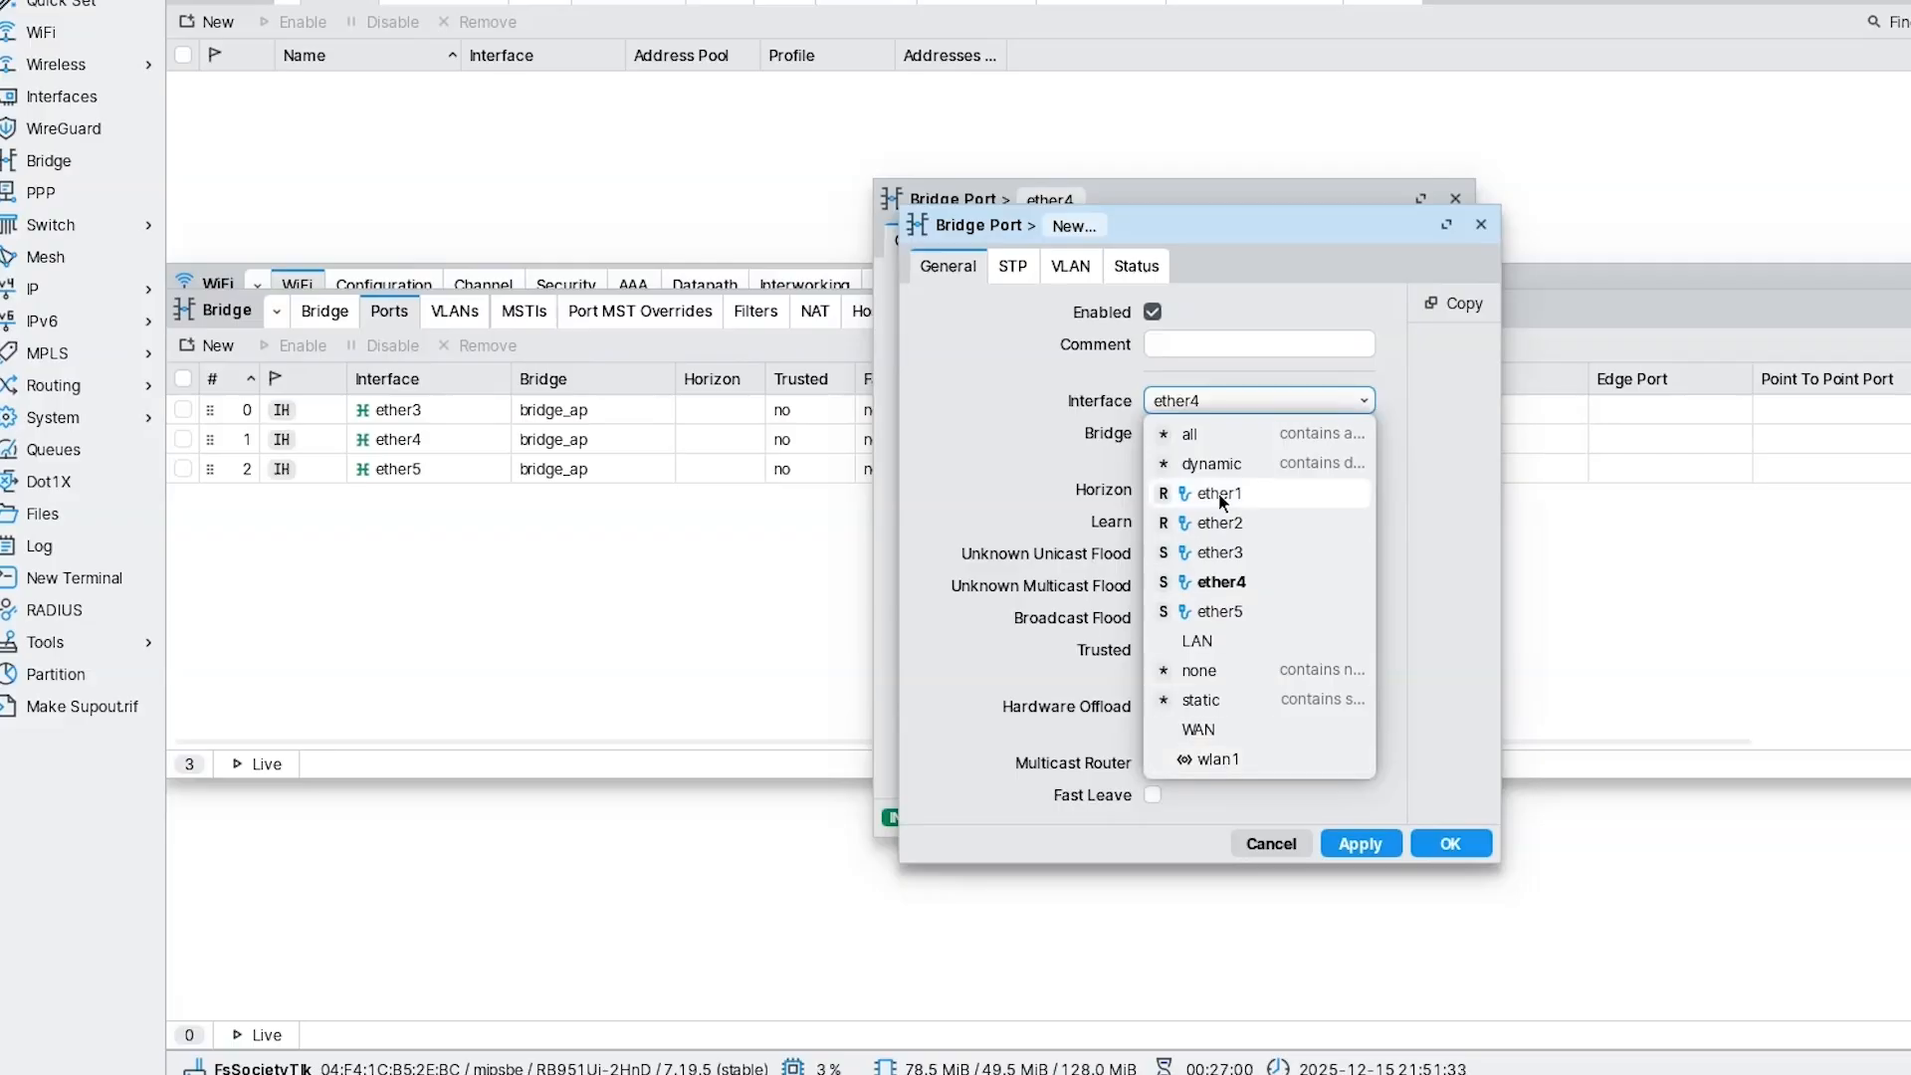
pyautogui.click(1211, 524)
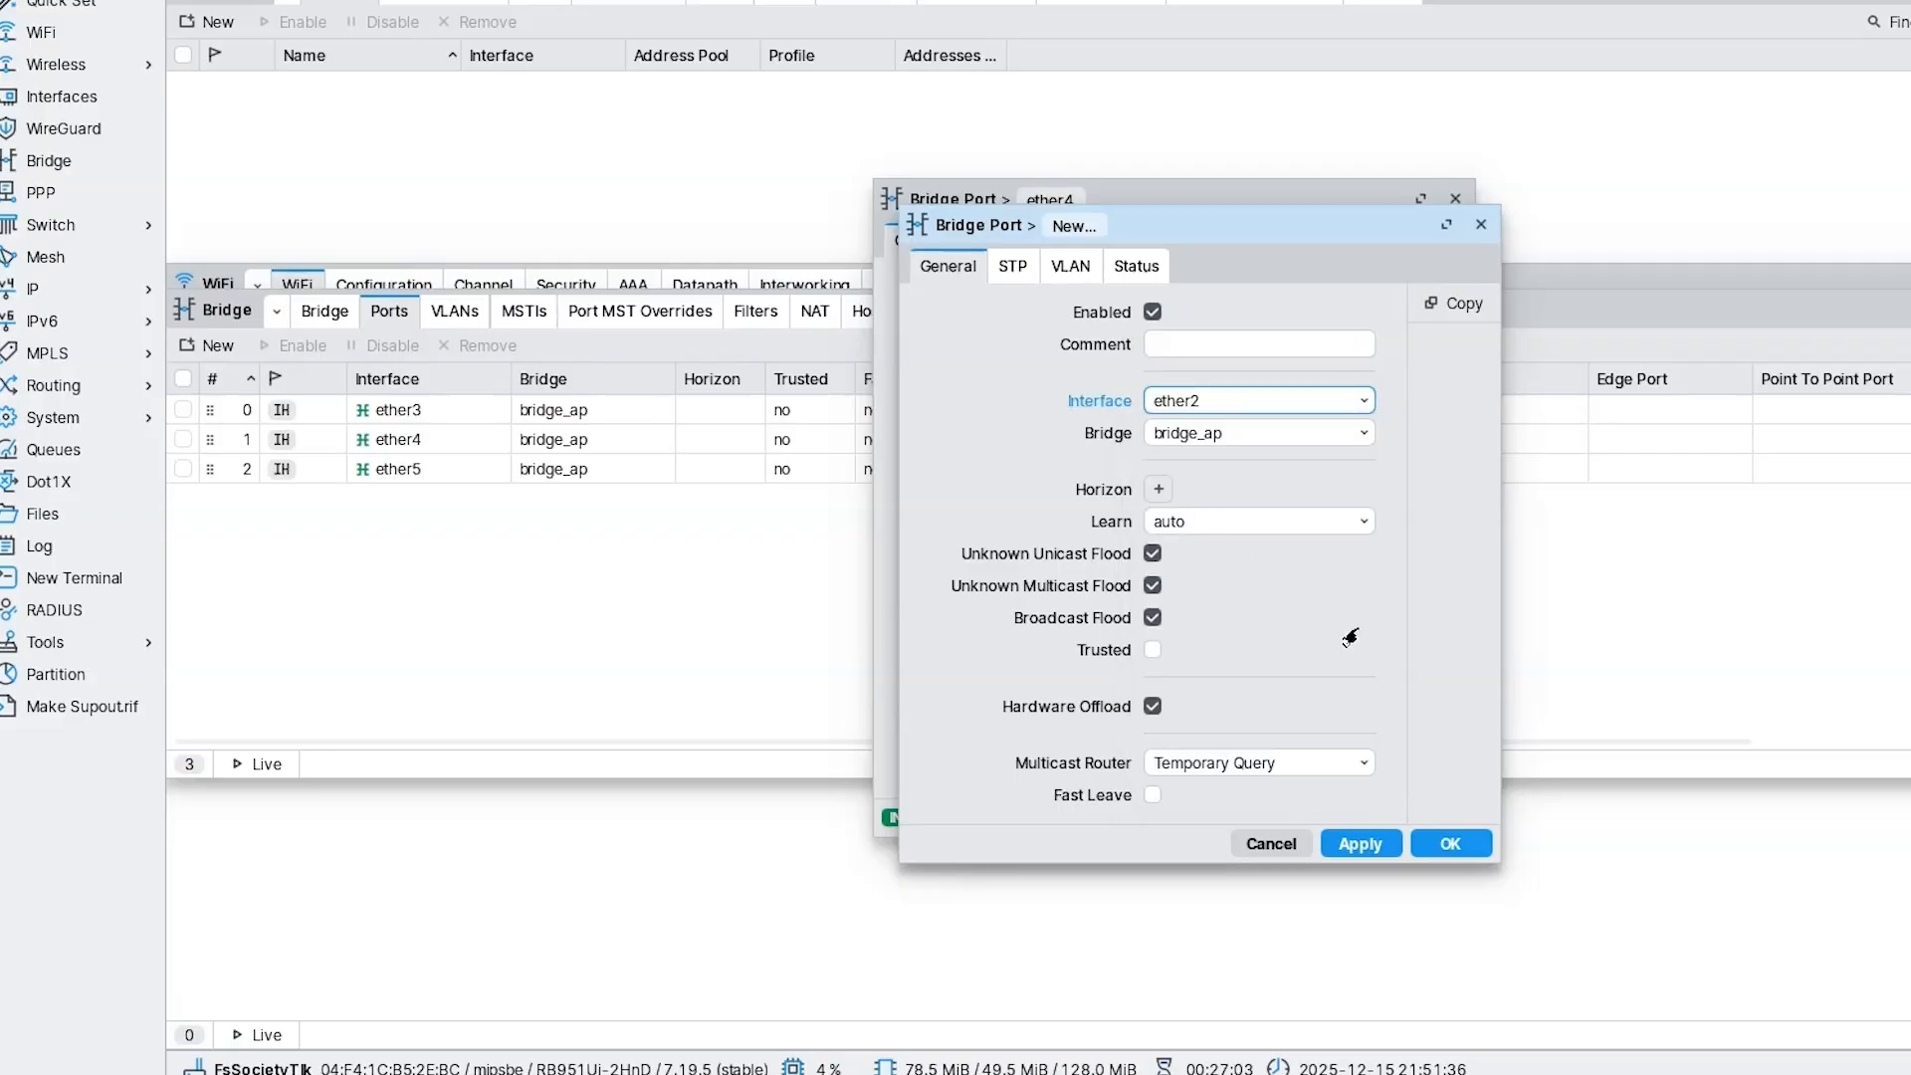
pyautogui.click(1450, 845)
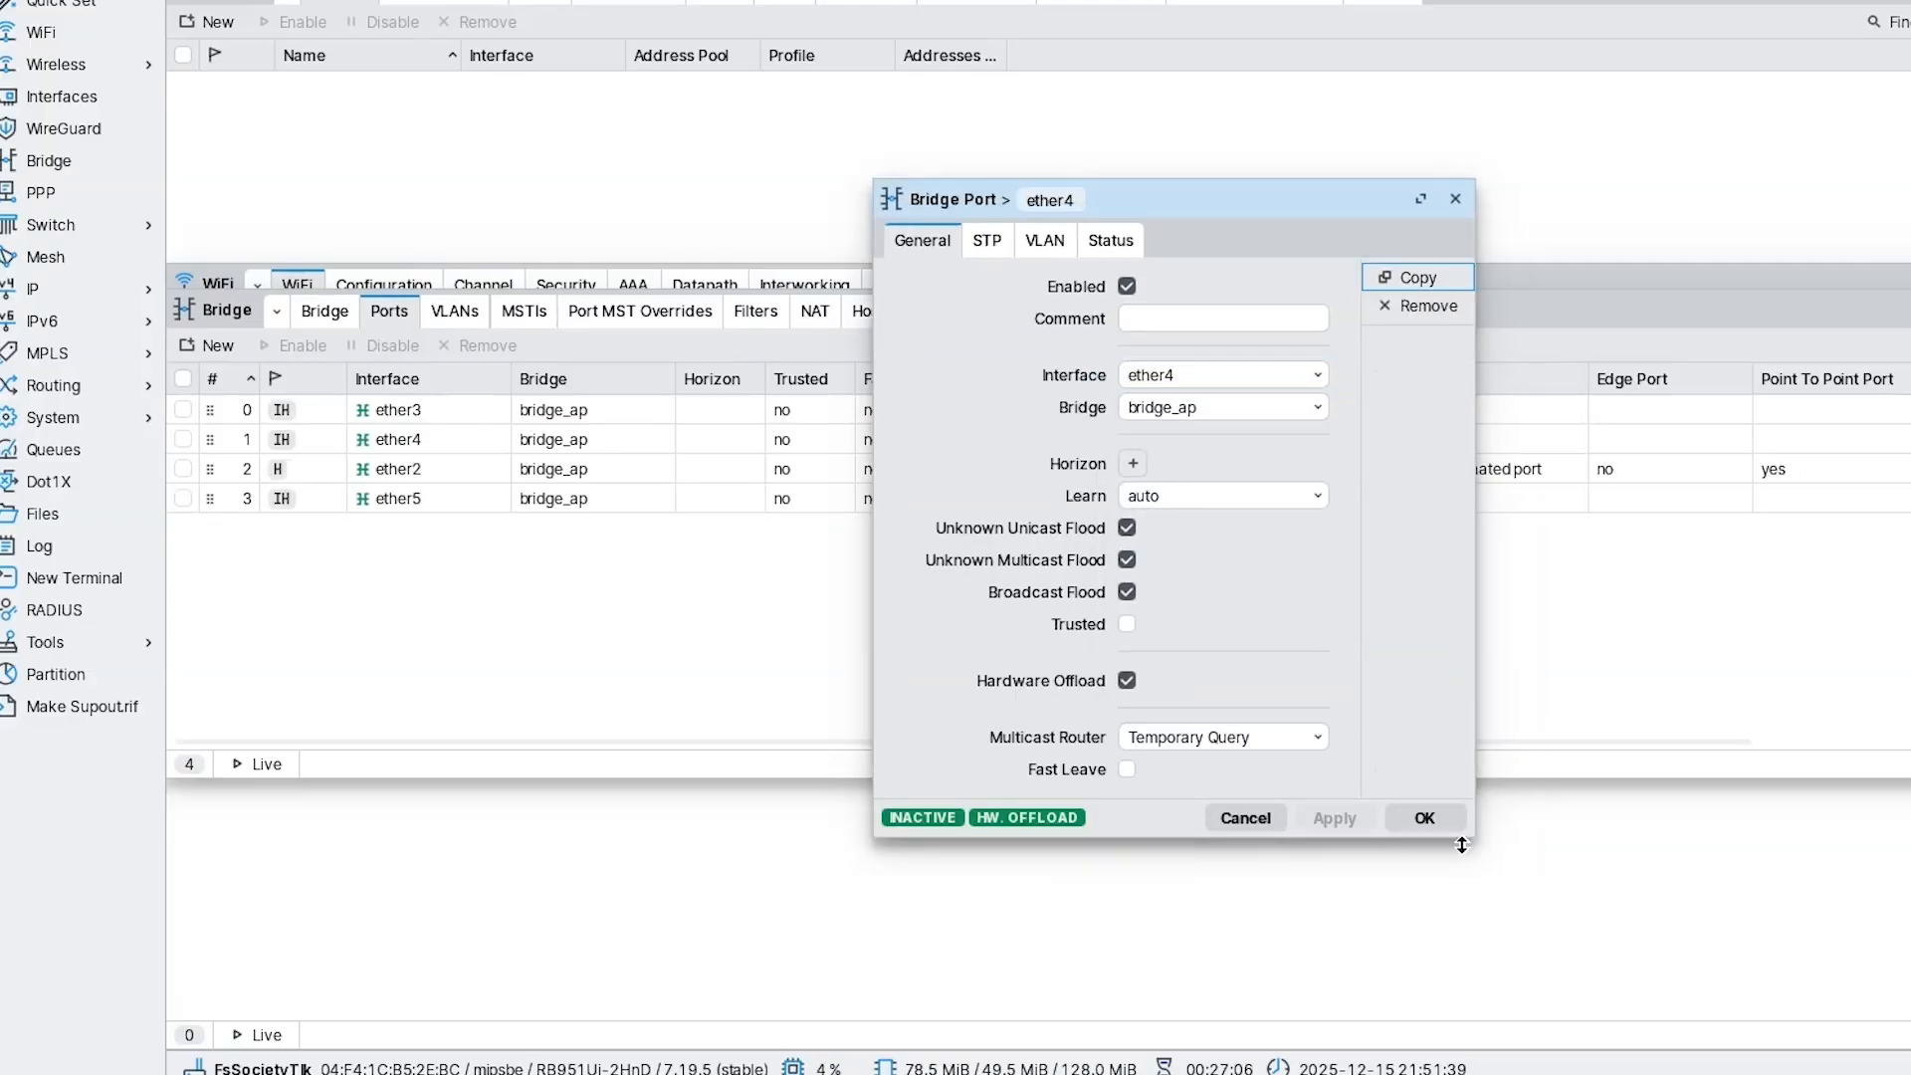
pyautogui.click(1399, 820)
# Add wlan1 as the fifth bridge_ap port.
pyautogui.click(196, 346)
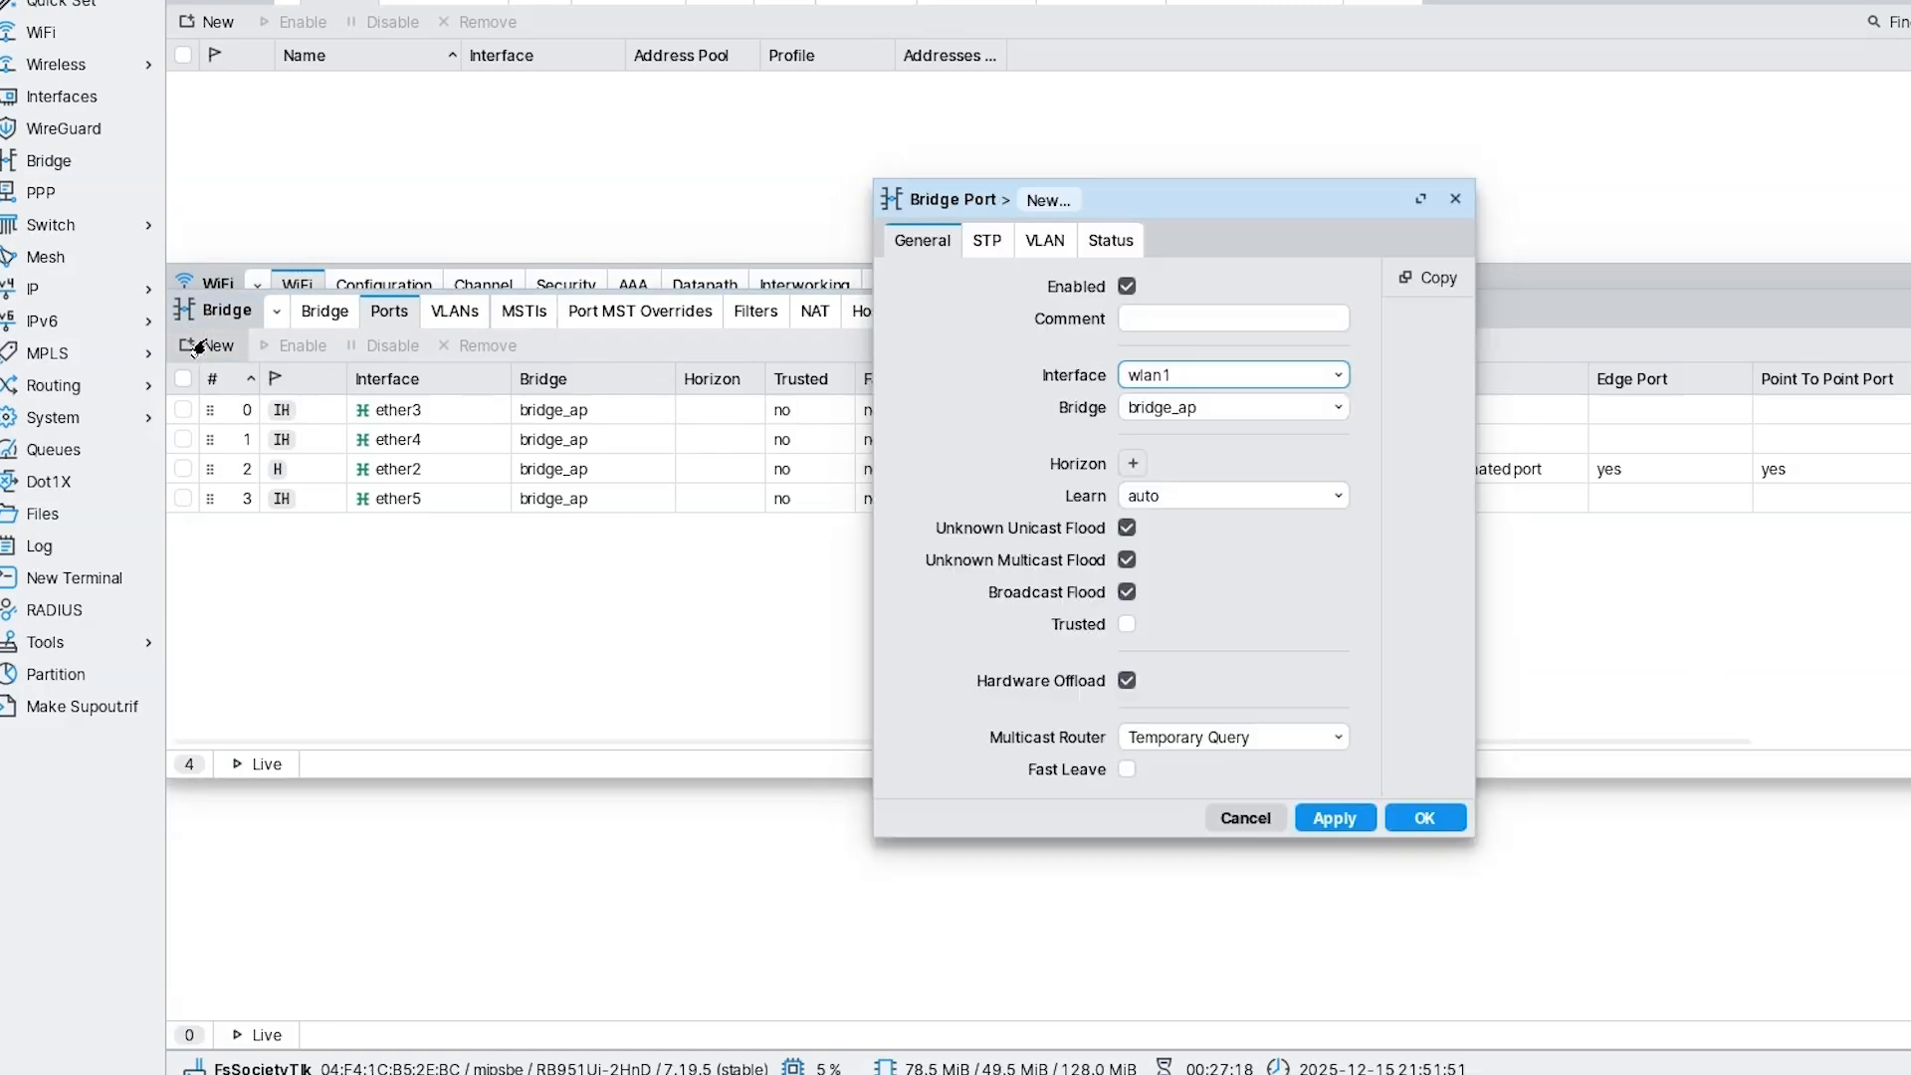
pyautogui.click(1234, 375)
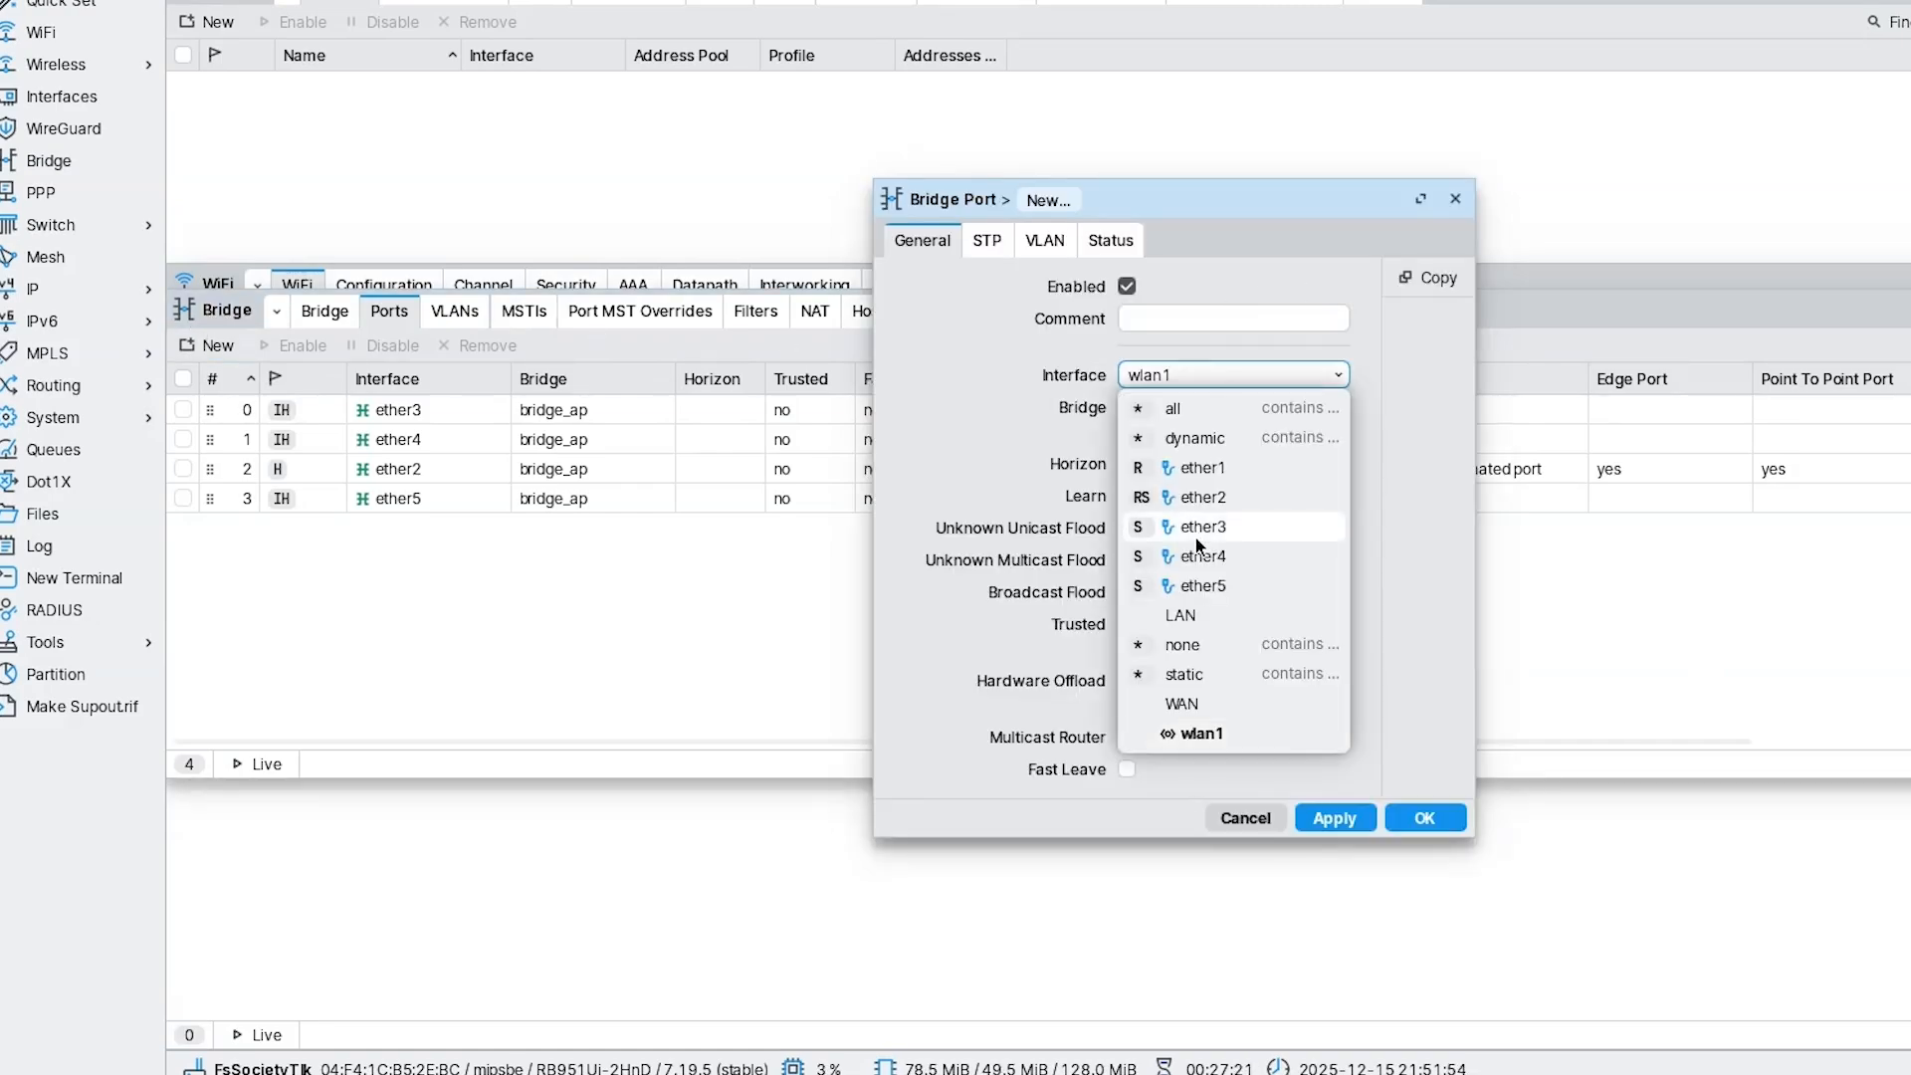
pyautogui.click(1180, 732)
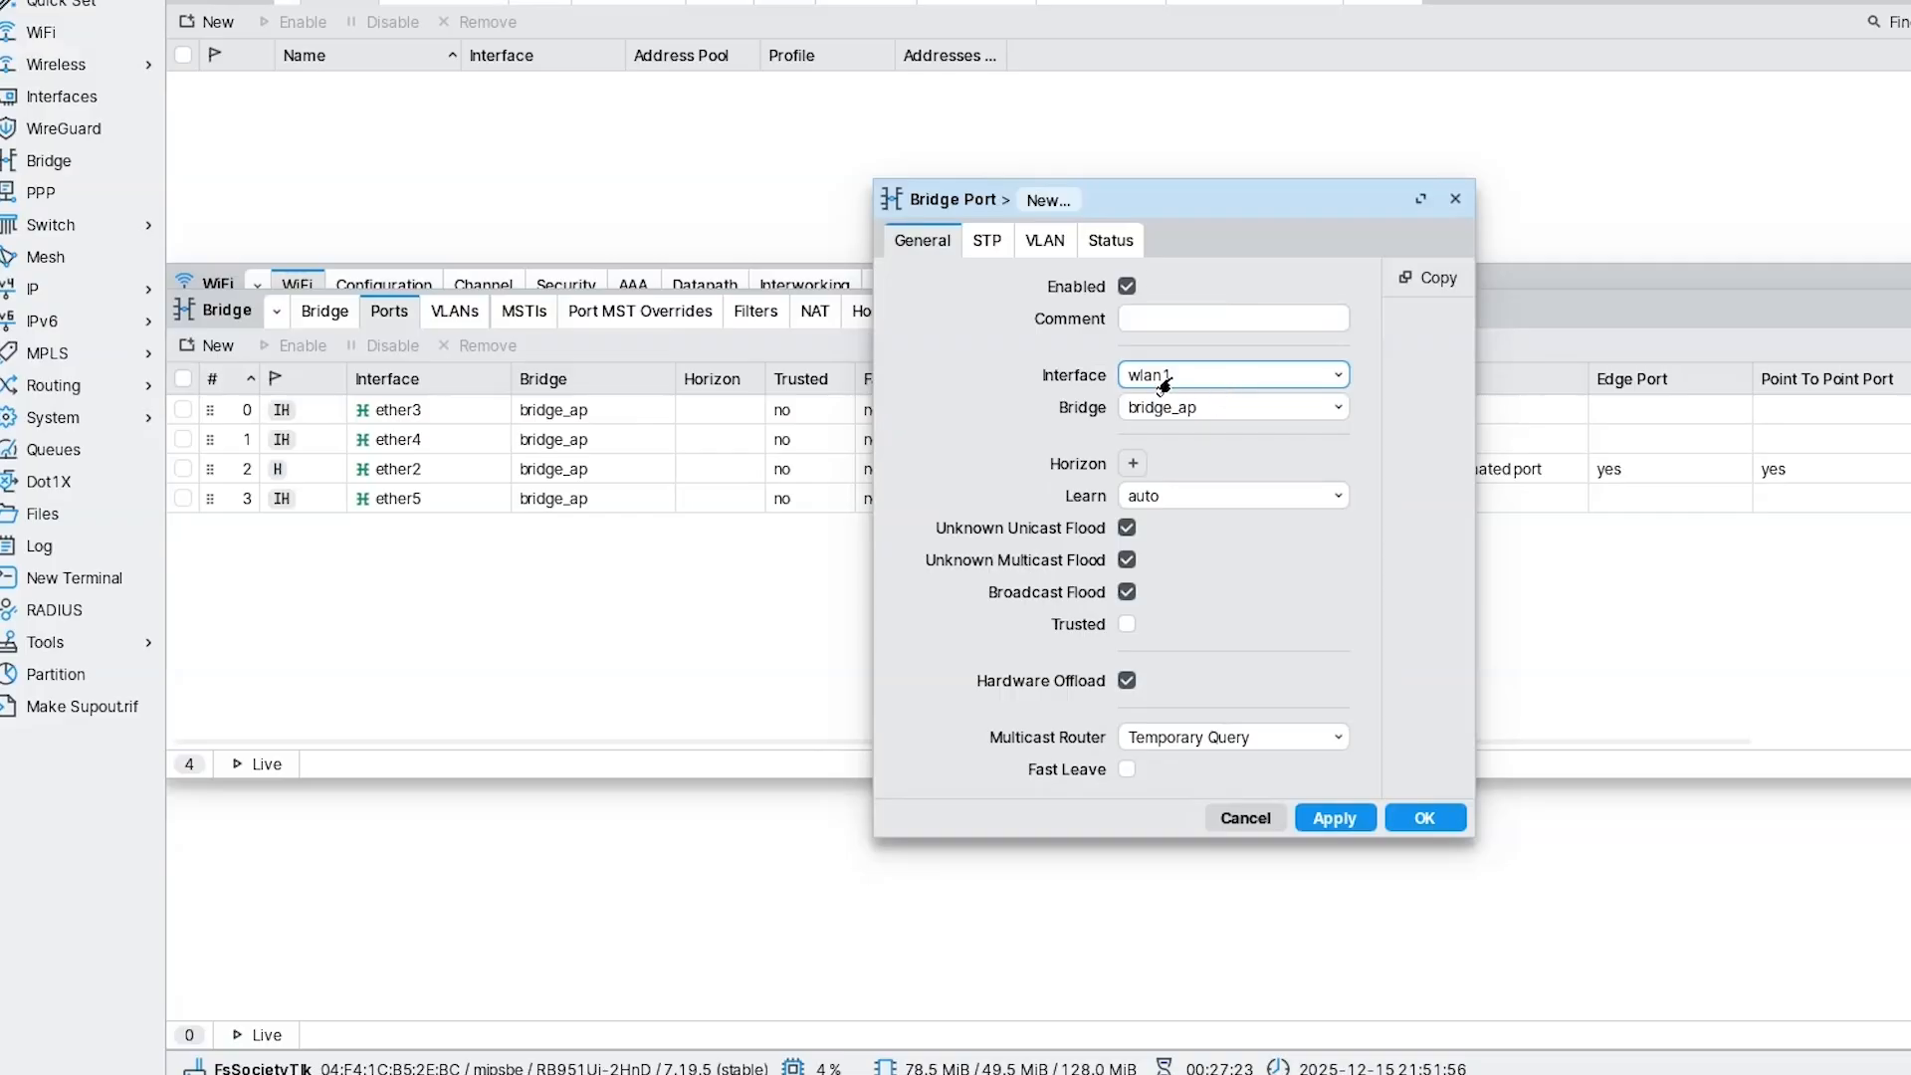
pyautogui.click(1411, 814)
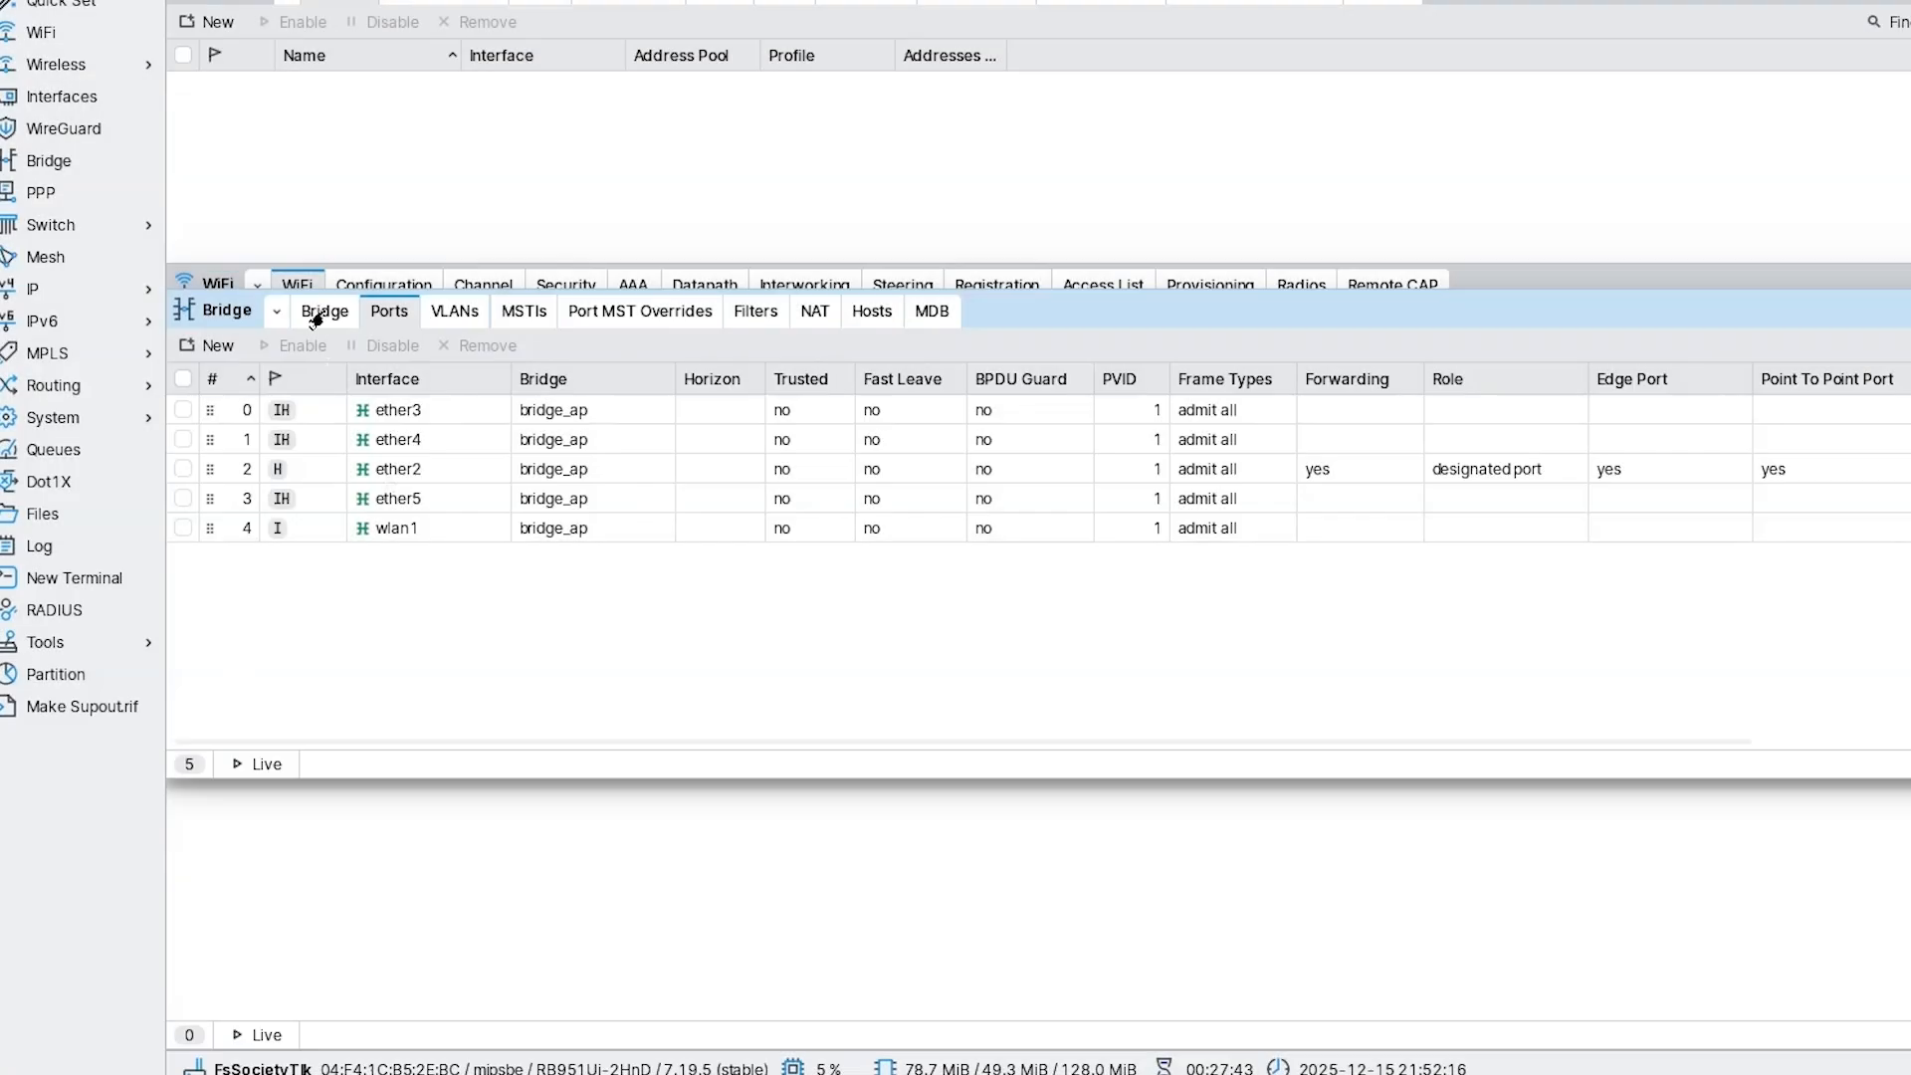
# Open the IP > Firewall window on its empty NAT list.
pyautogui.click(314, 317)
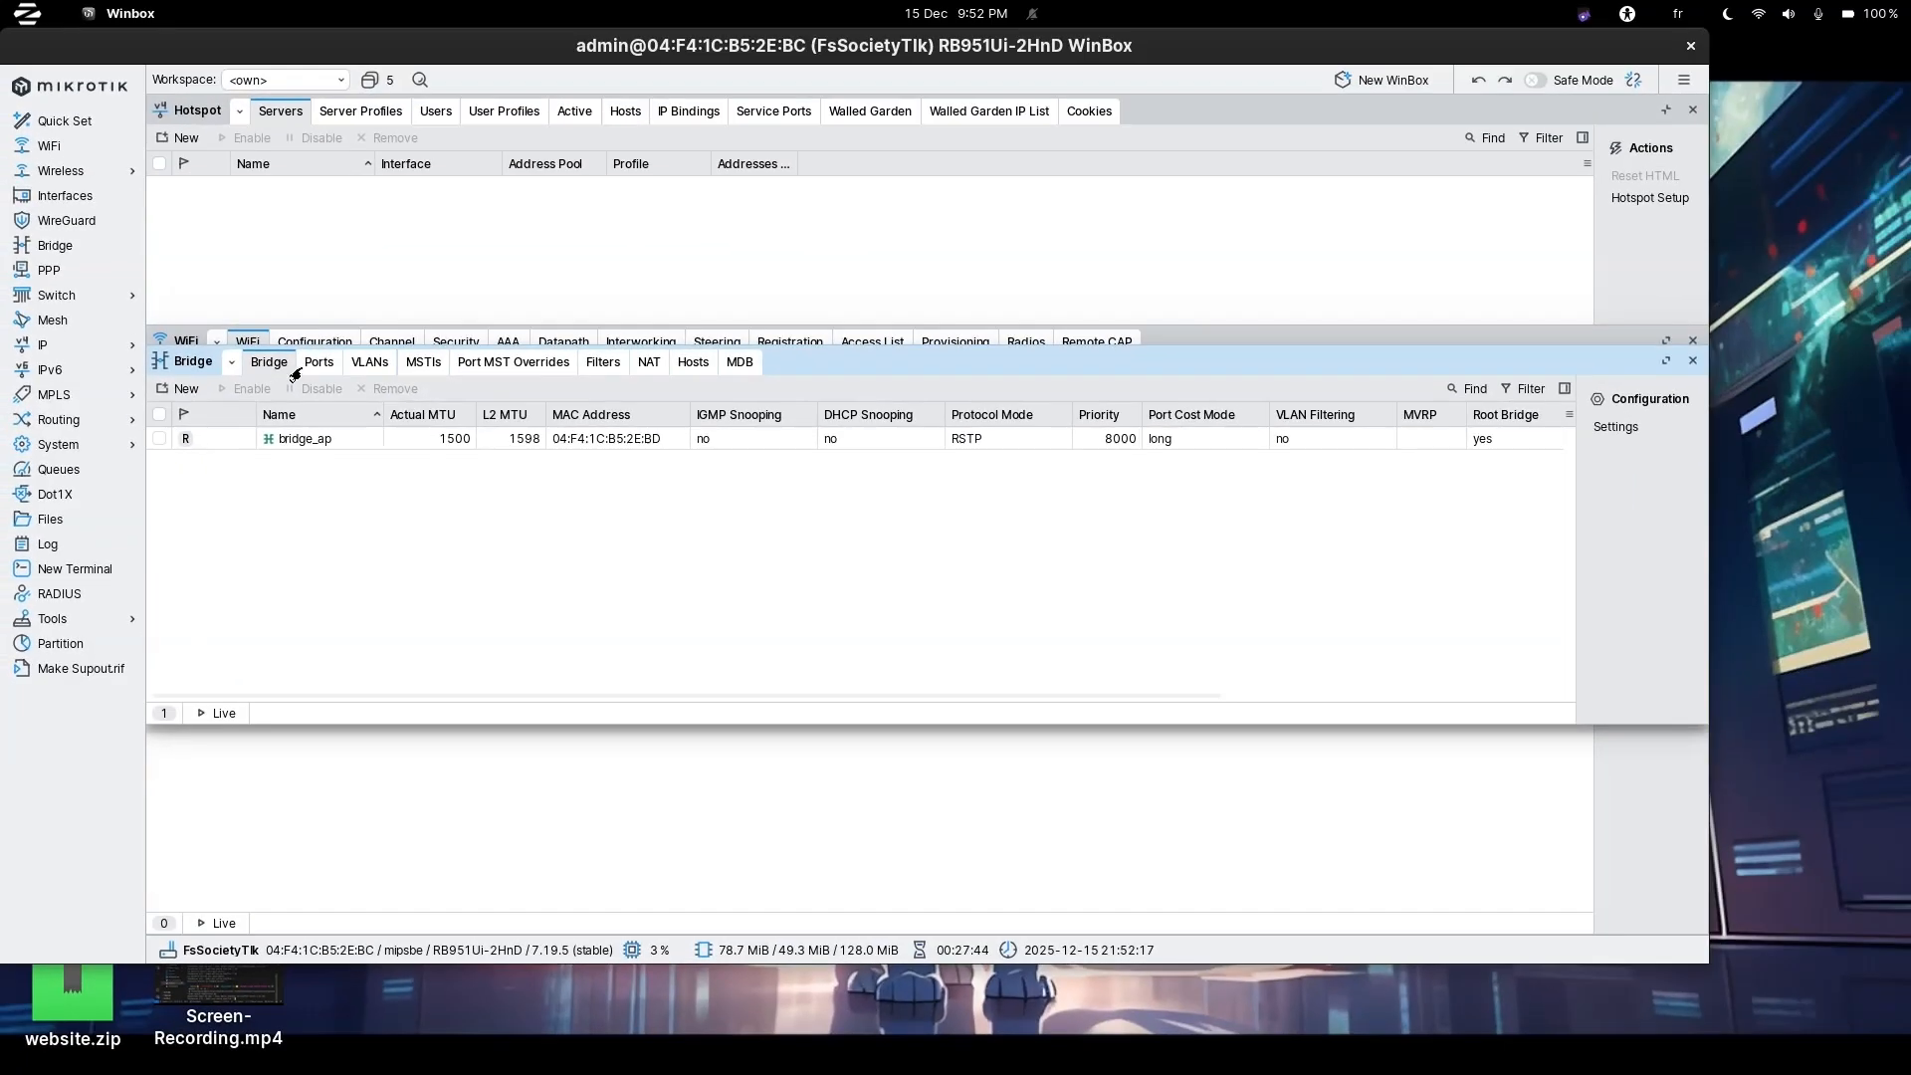
pyautogui.click(382, 309)
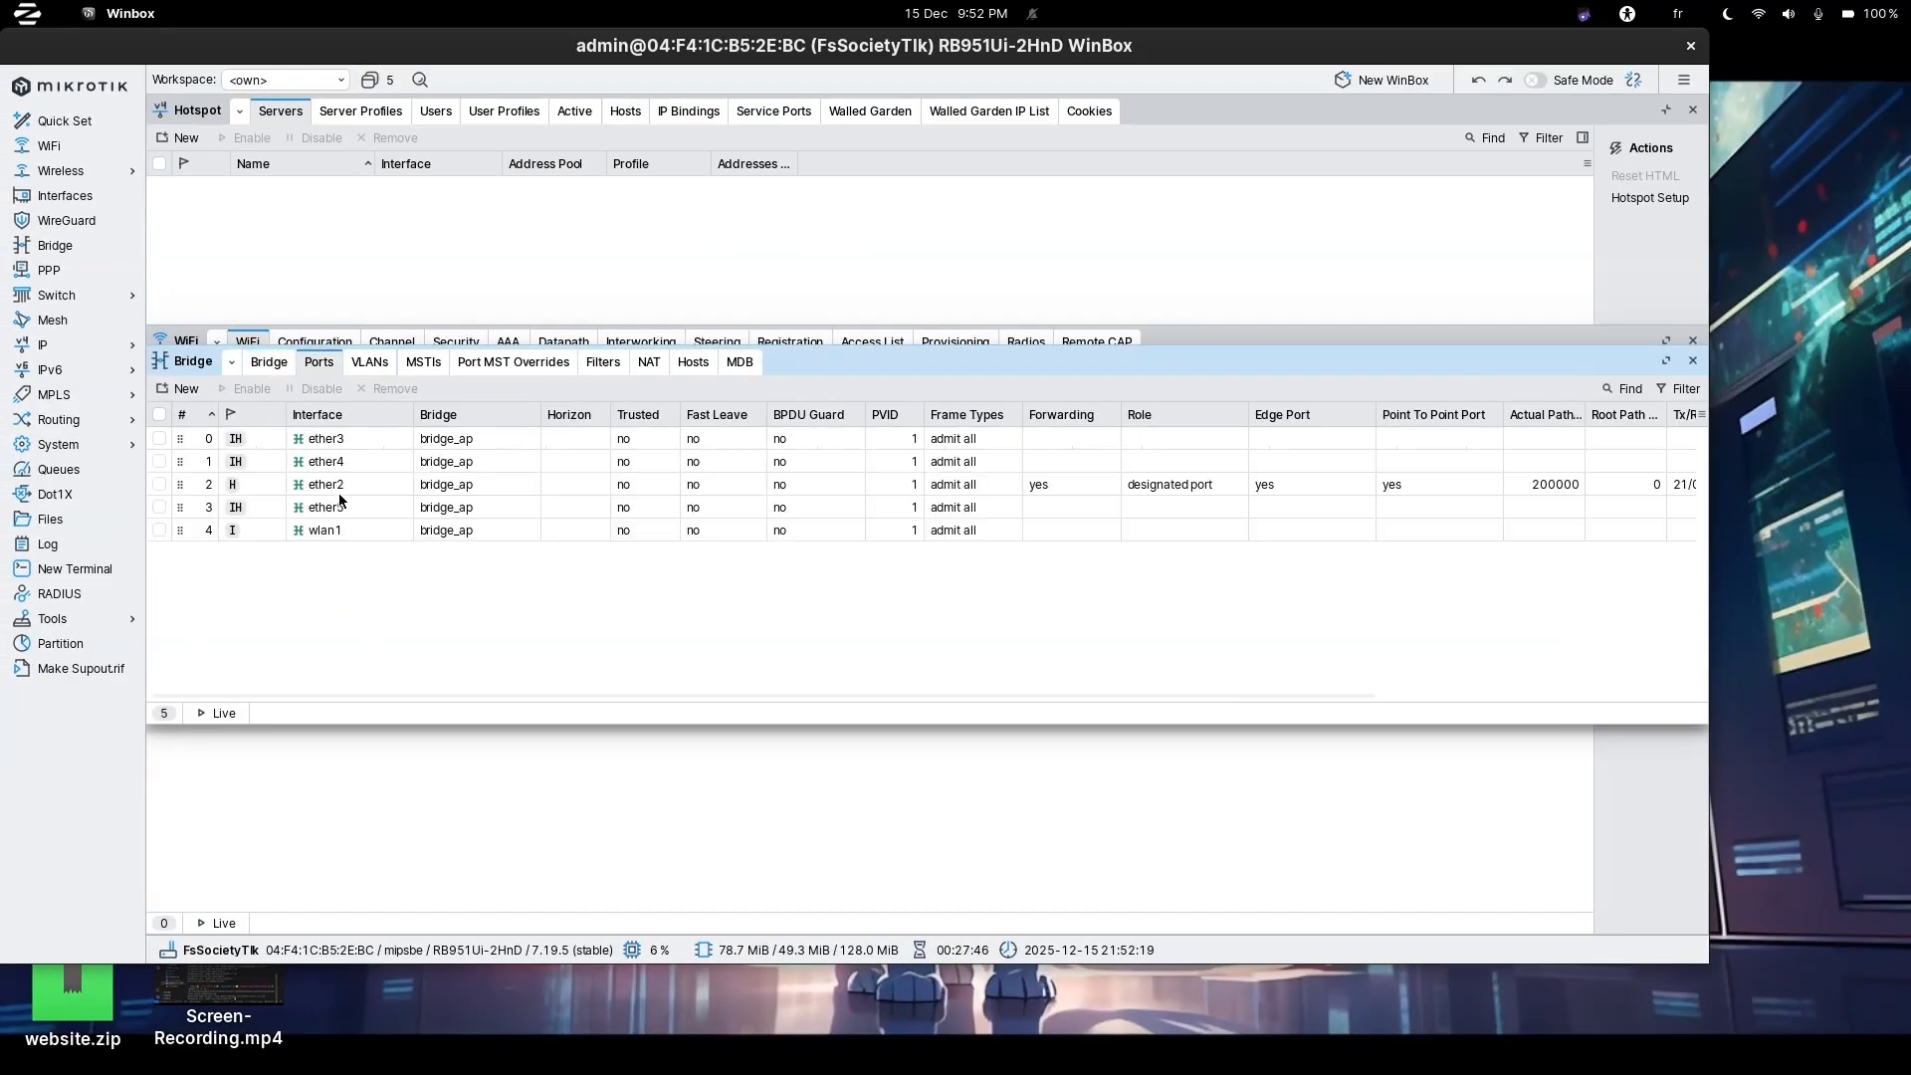
pyautogui.click(267, 372)
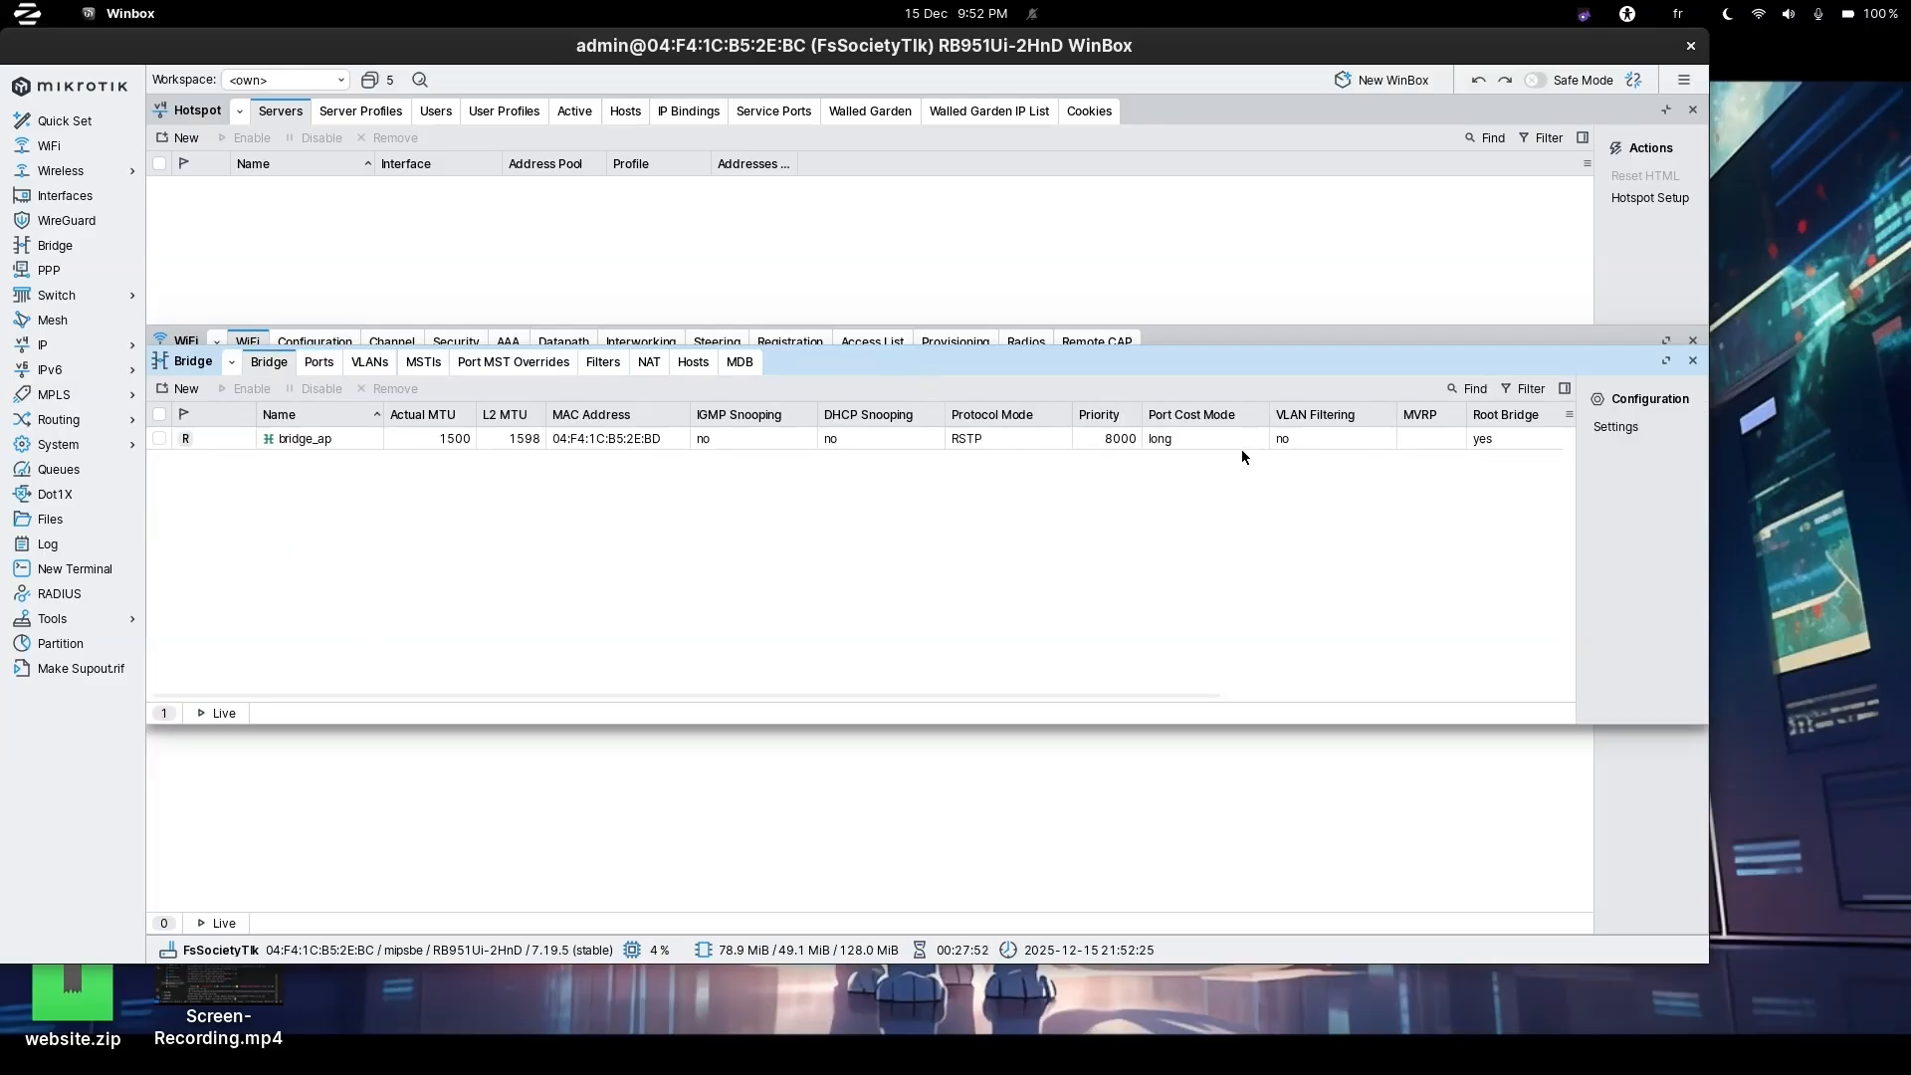
pyautogui.click(50, 354)
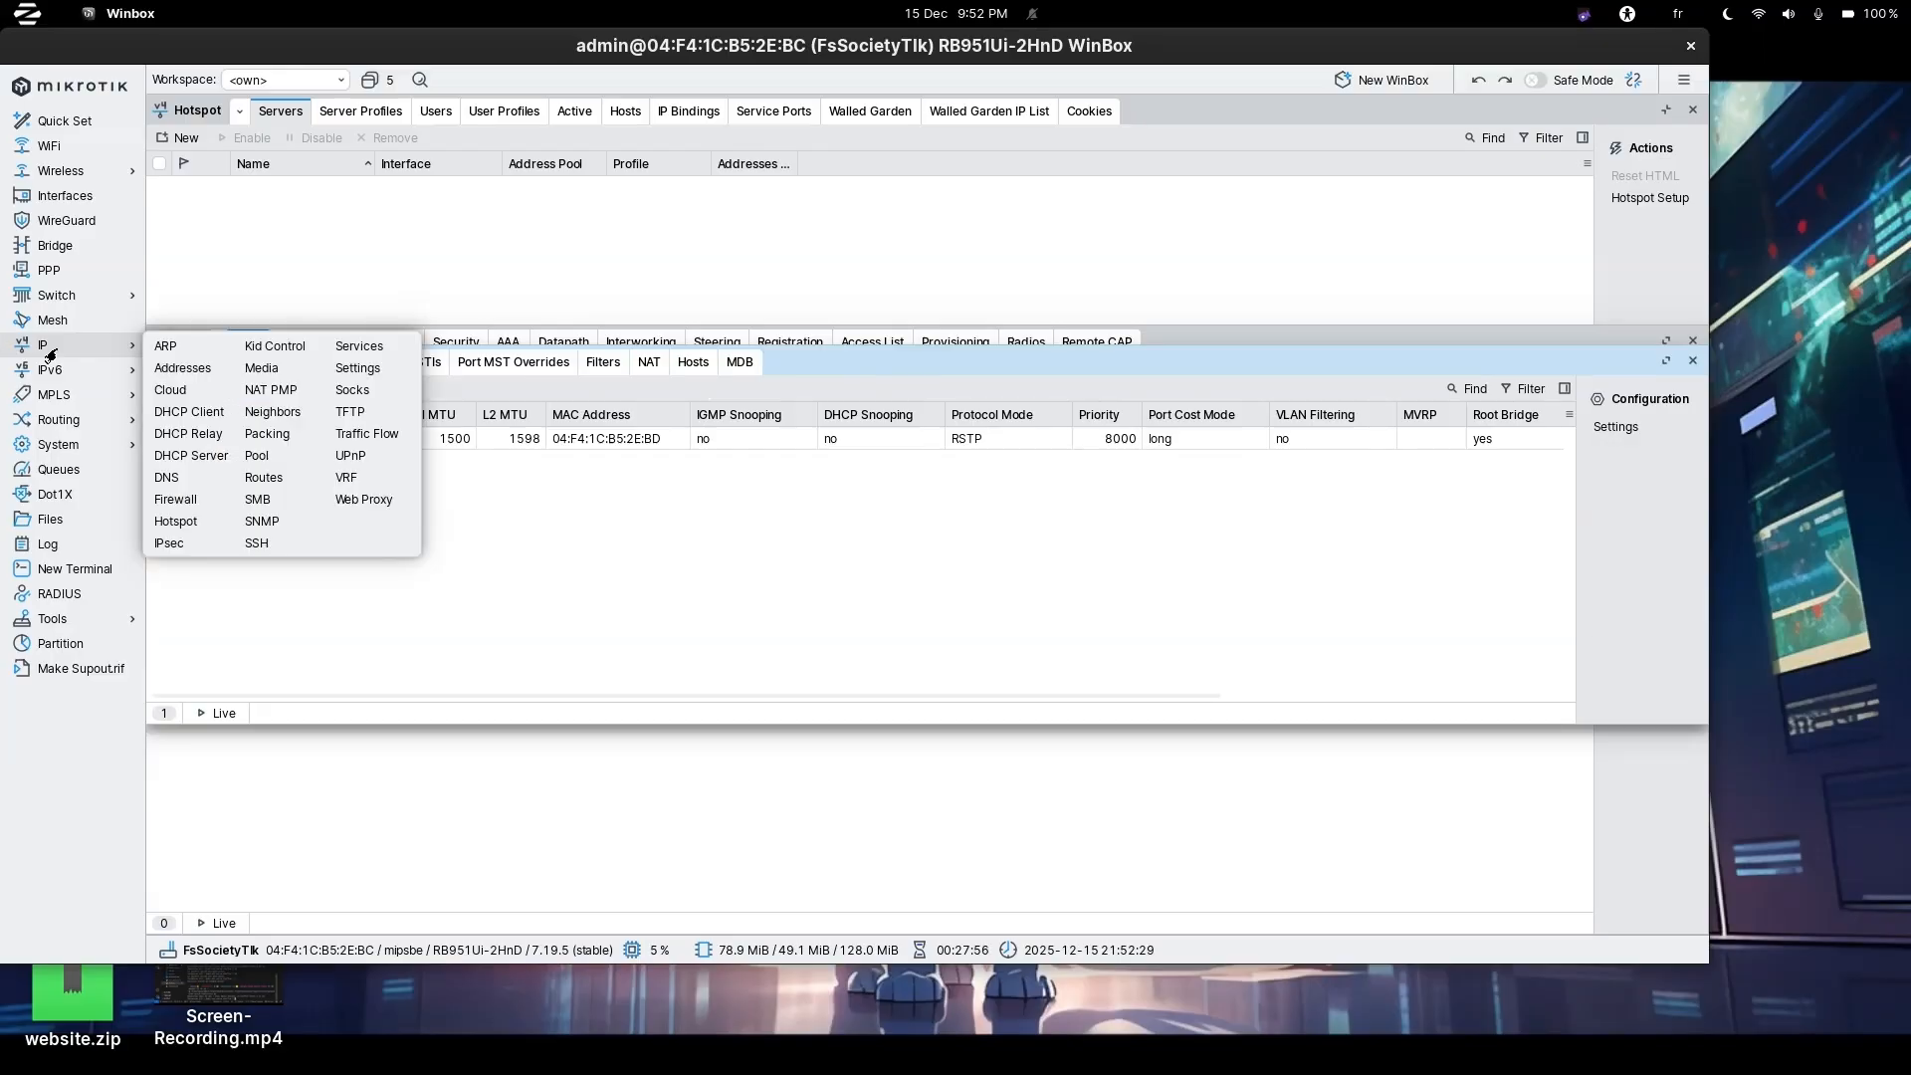
pyautogui.click(186, 500)
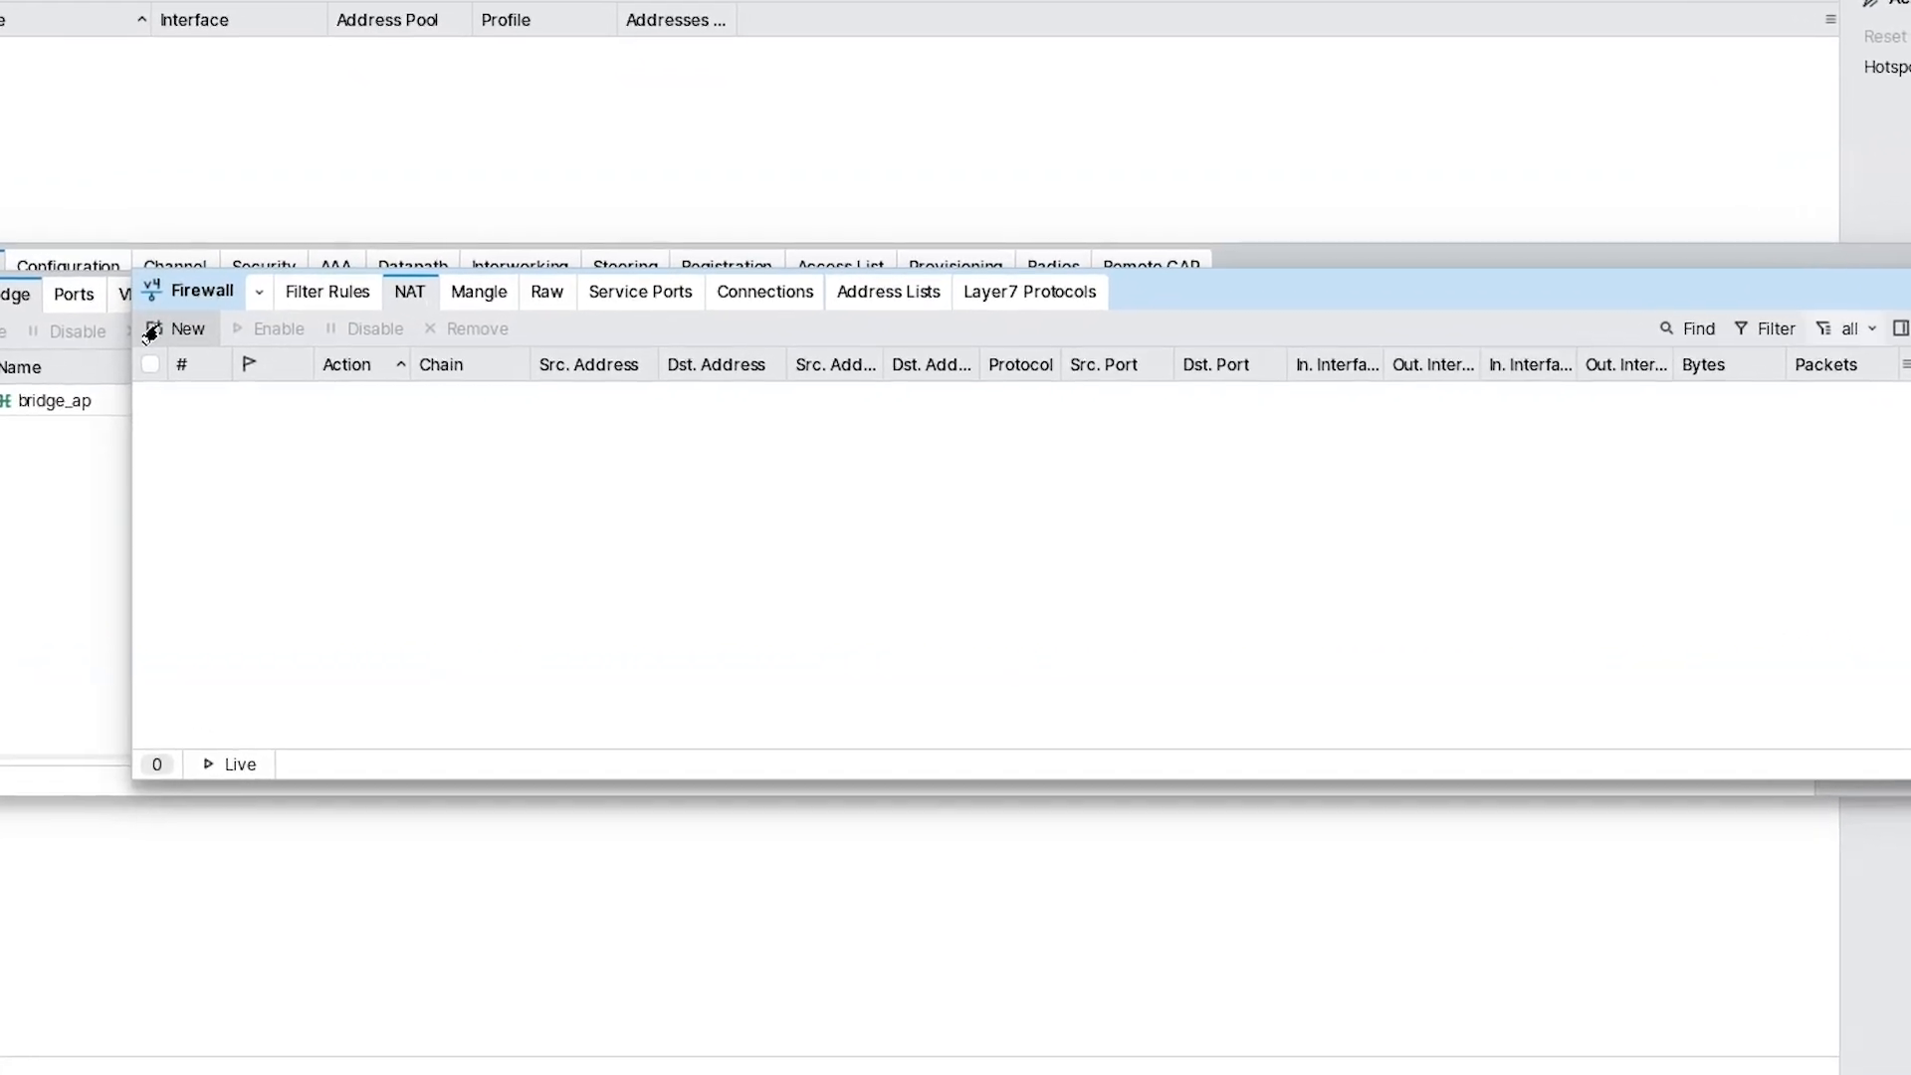
# Create a new srcnat NAT rule matching out-interface ether1.
pyautogui.click(151, 332)
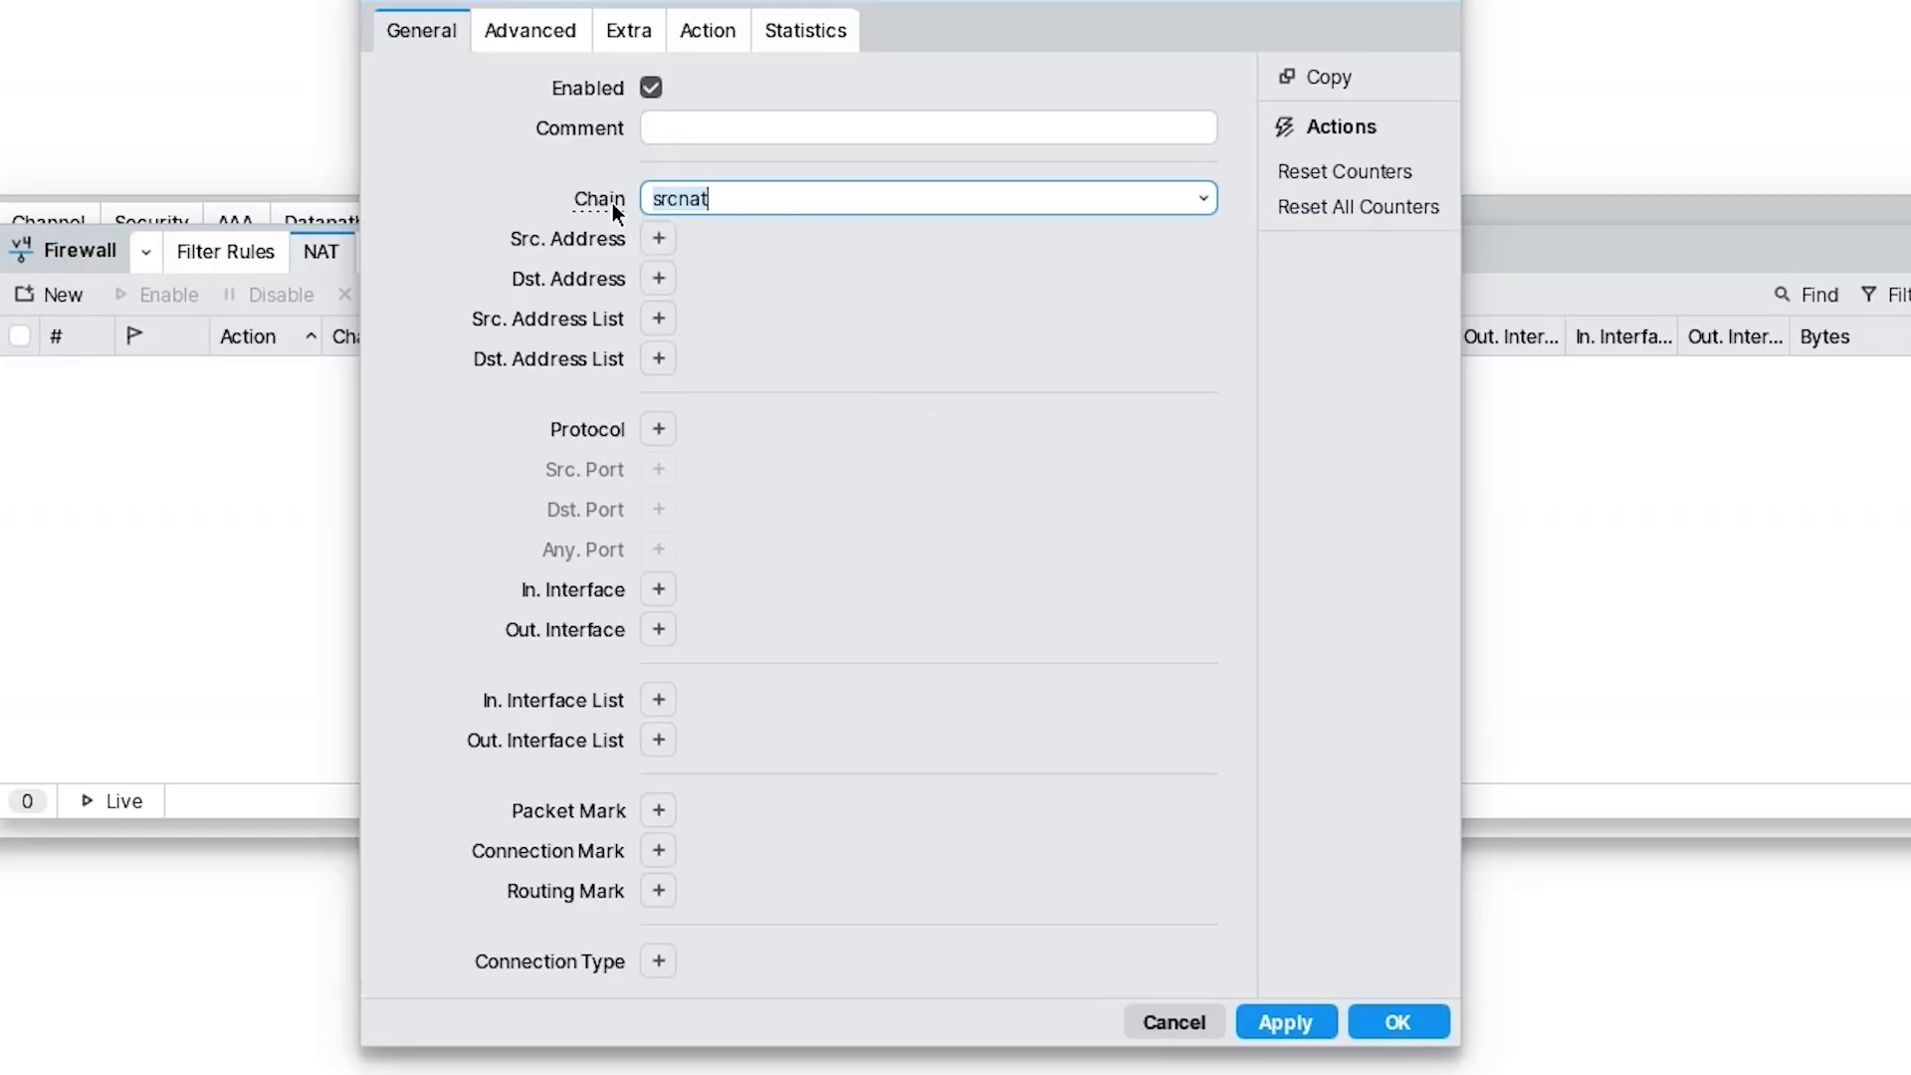
pyautogui.click(950, 205)
pyautogui.click(658, 629)
pyautogui.click(768, 631)
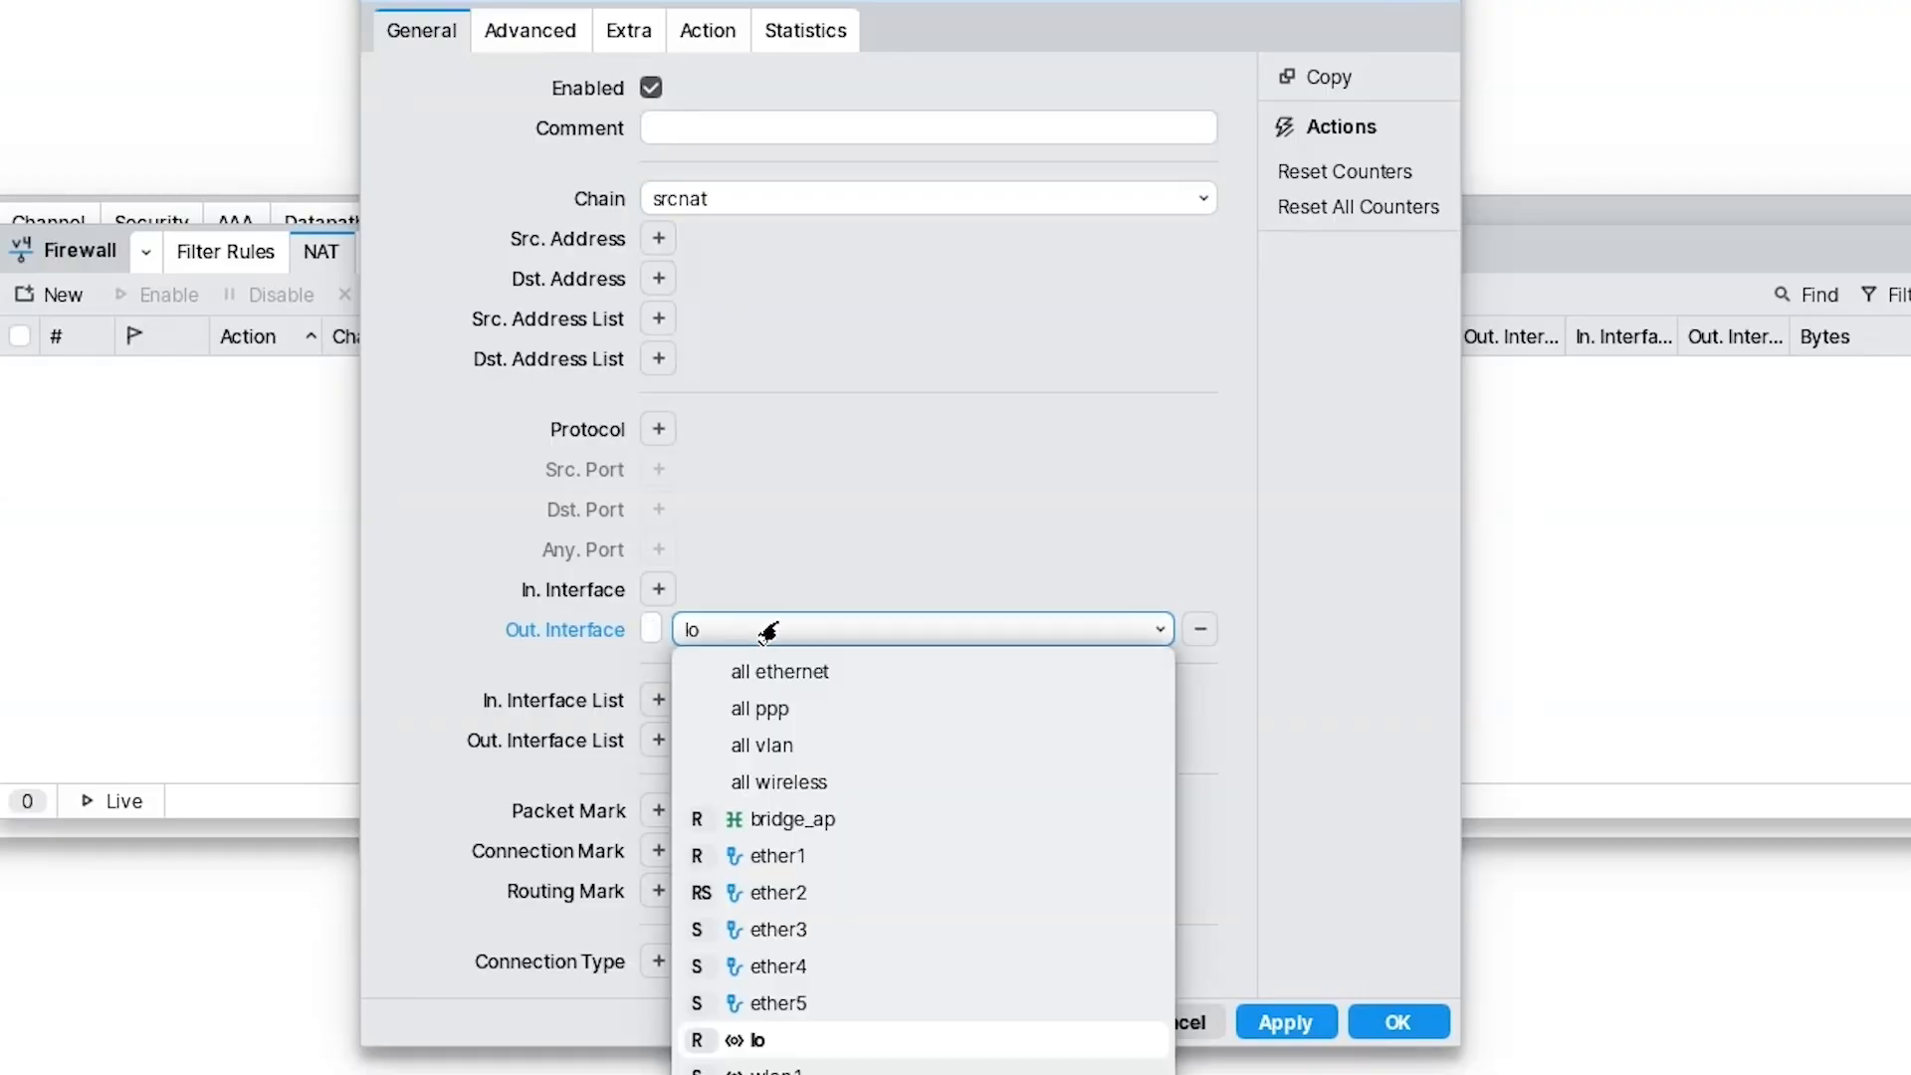
pyautogui.click(822, 856)
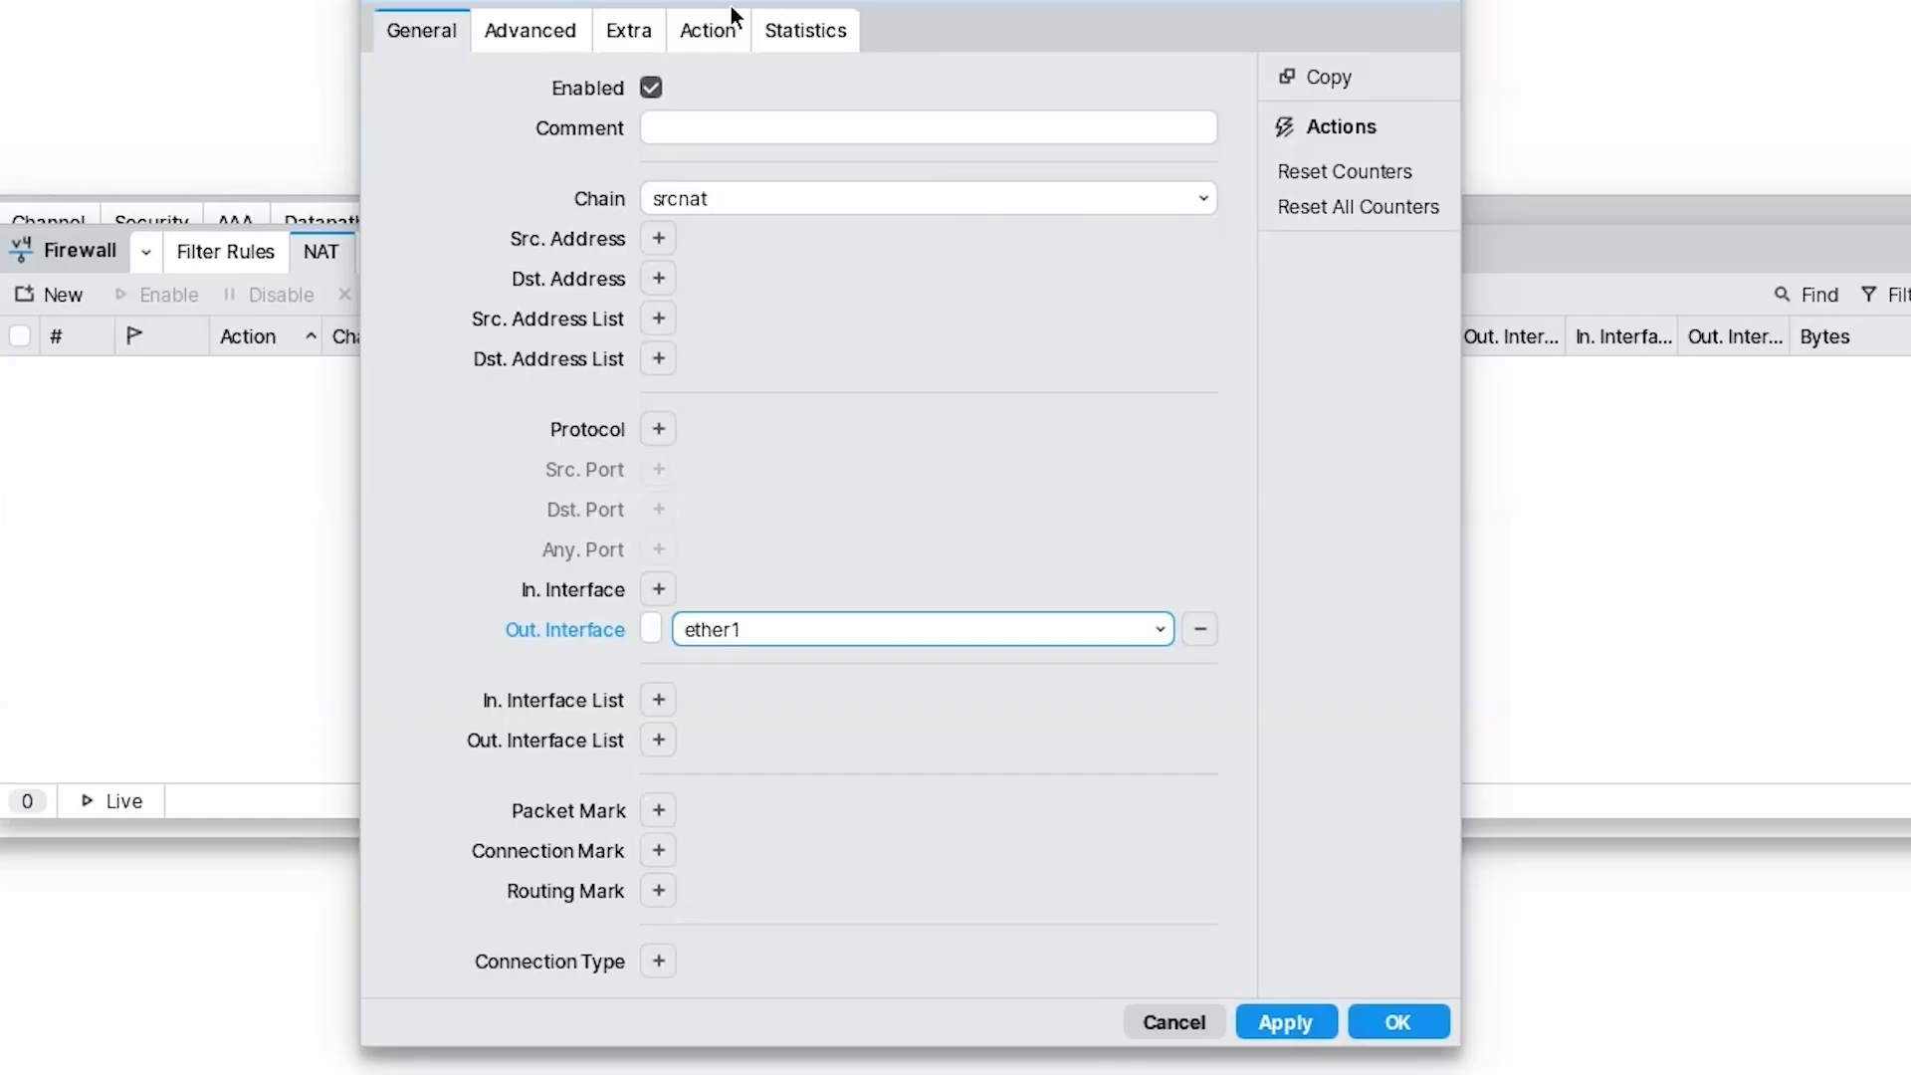
# Set the rule's action to masquerade and save it.
pyautogui.click(706, 37)
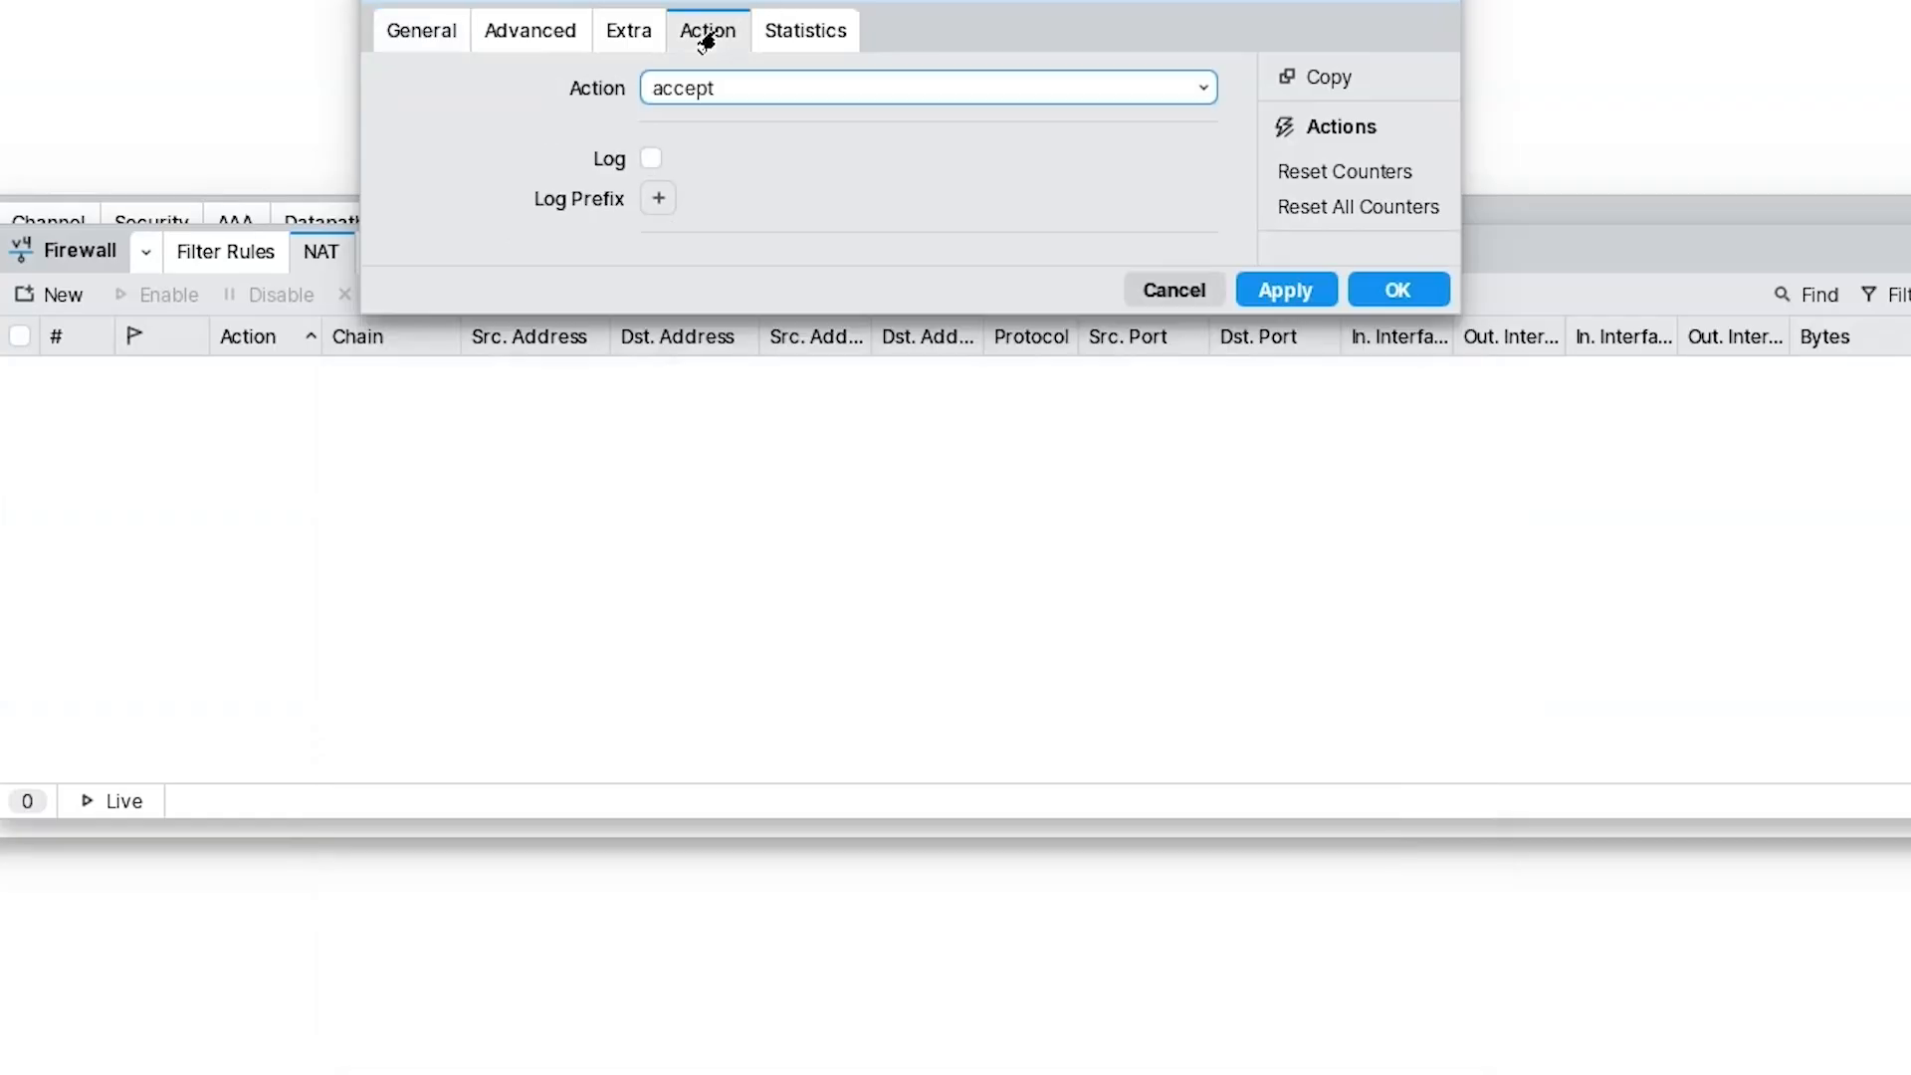
pyautogui.click(690, 95)
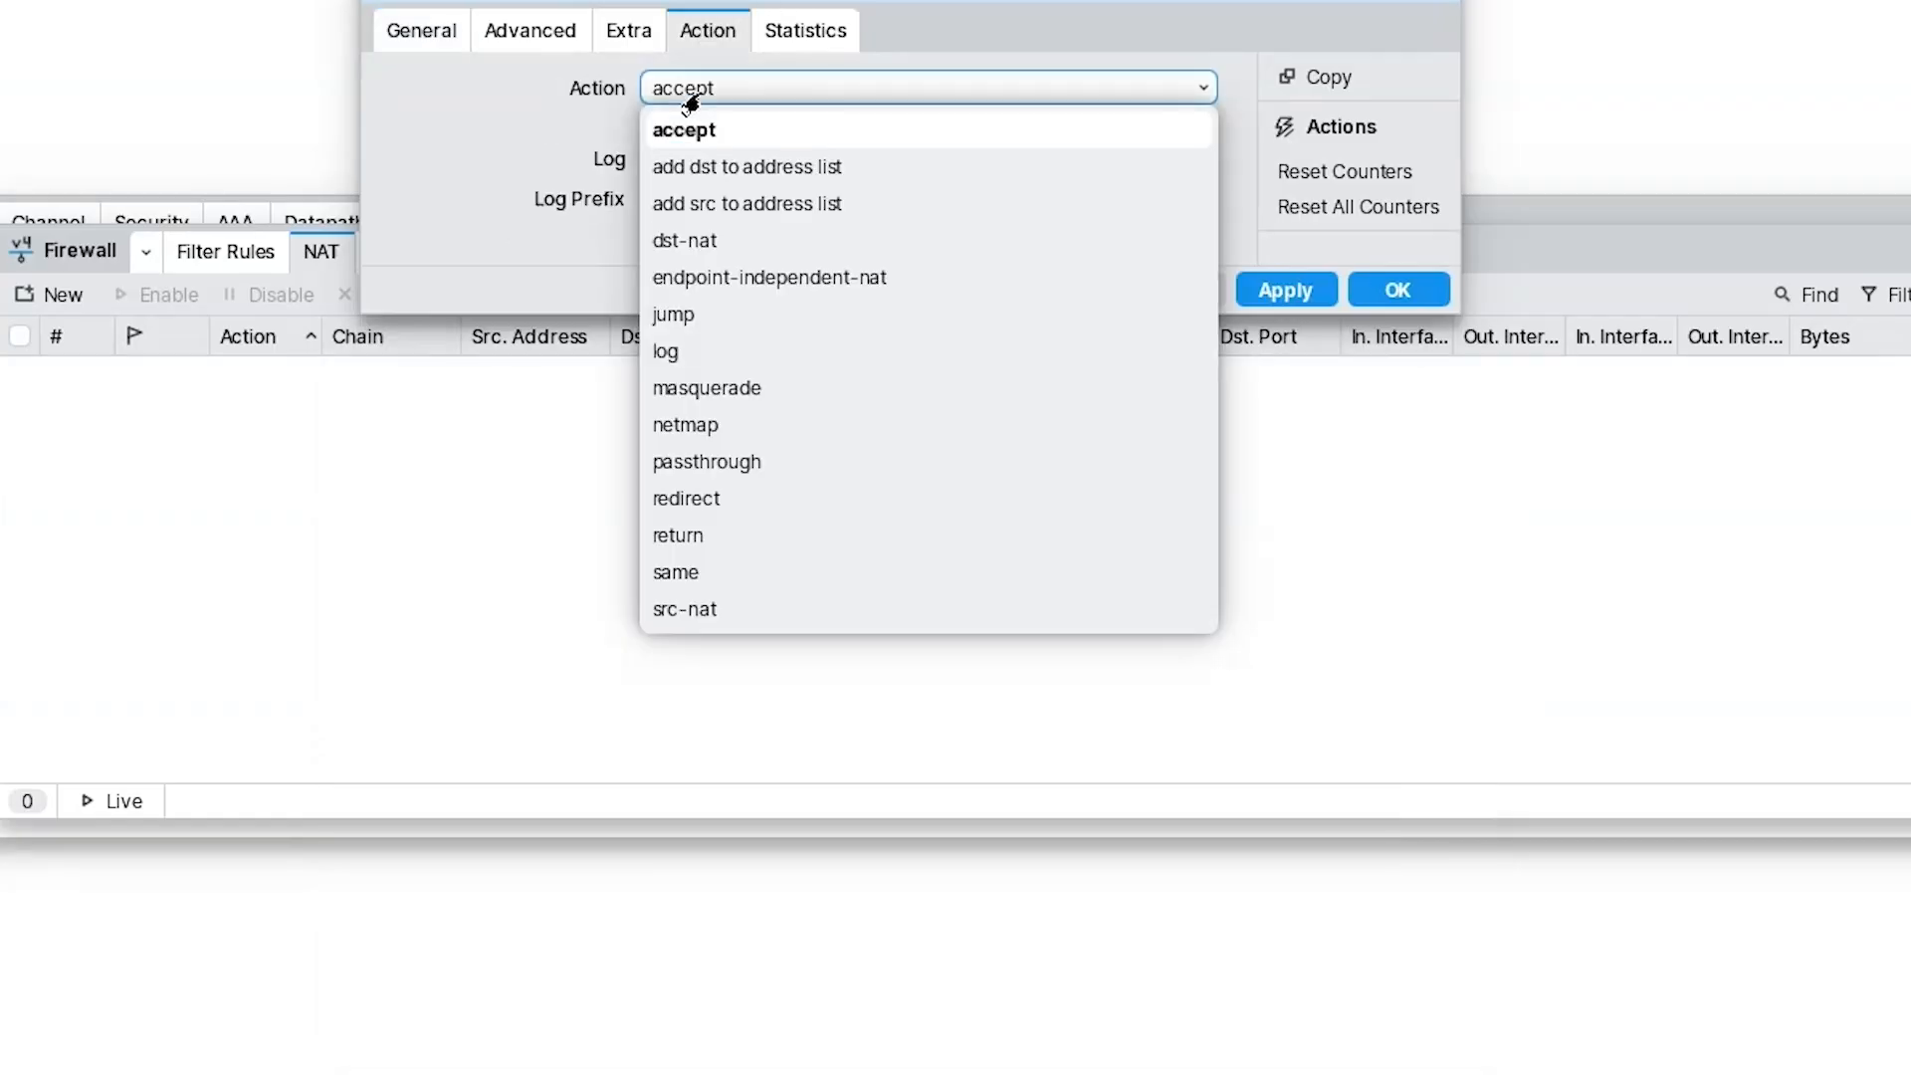
pyautogui.click(791, 90)
pyautogui.click(791, 90)
pyautogui.click(730, 390)
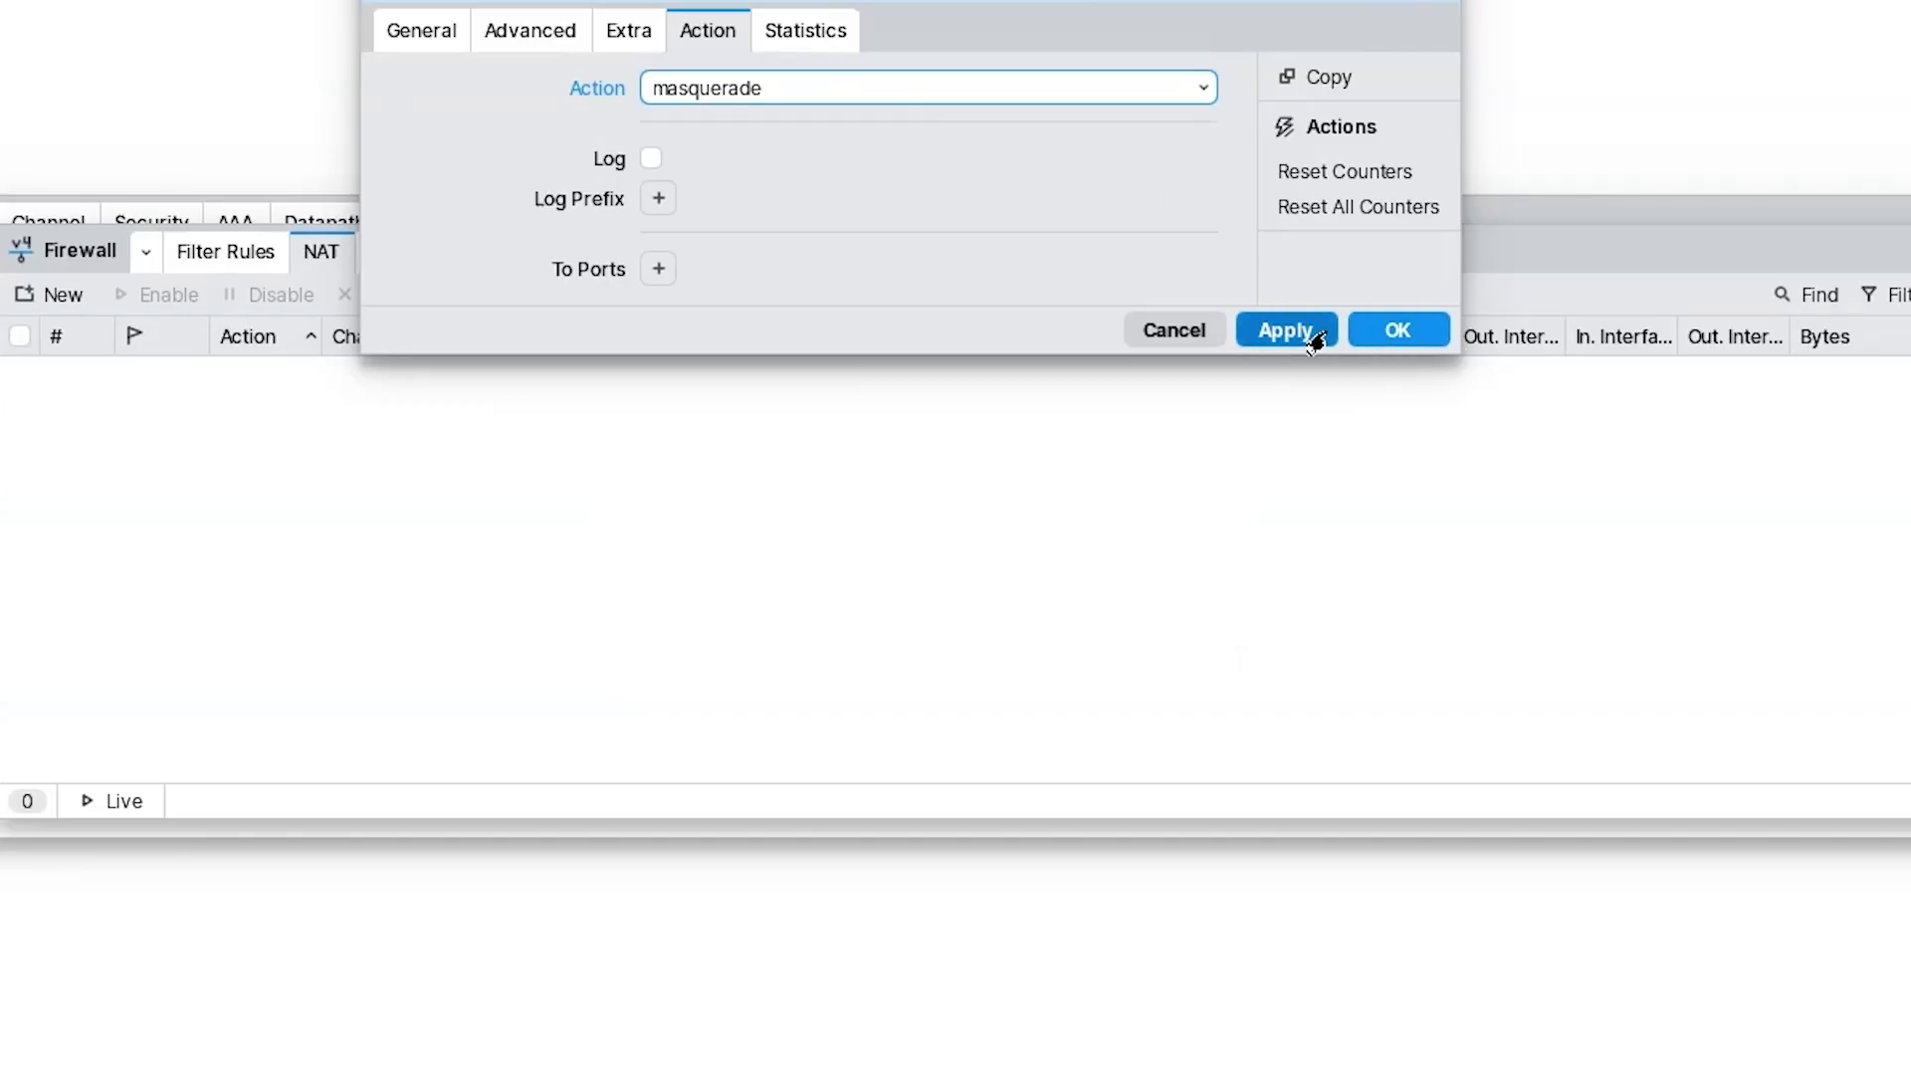
pyautogui.click(1316, 331)
pyautogui.click(1393, 332)
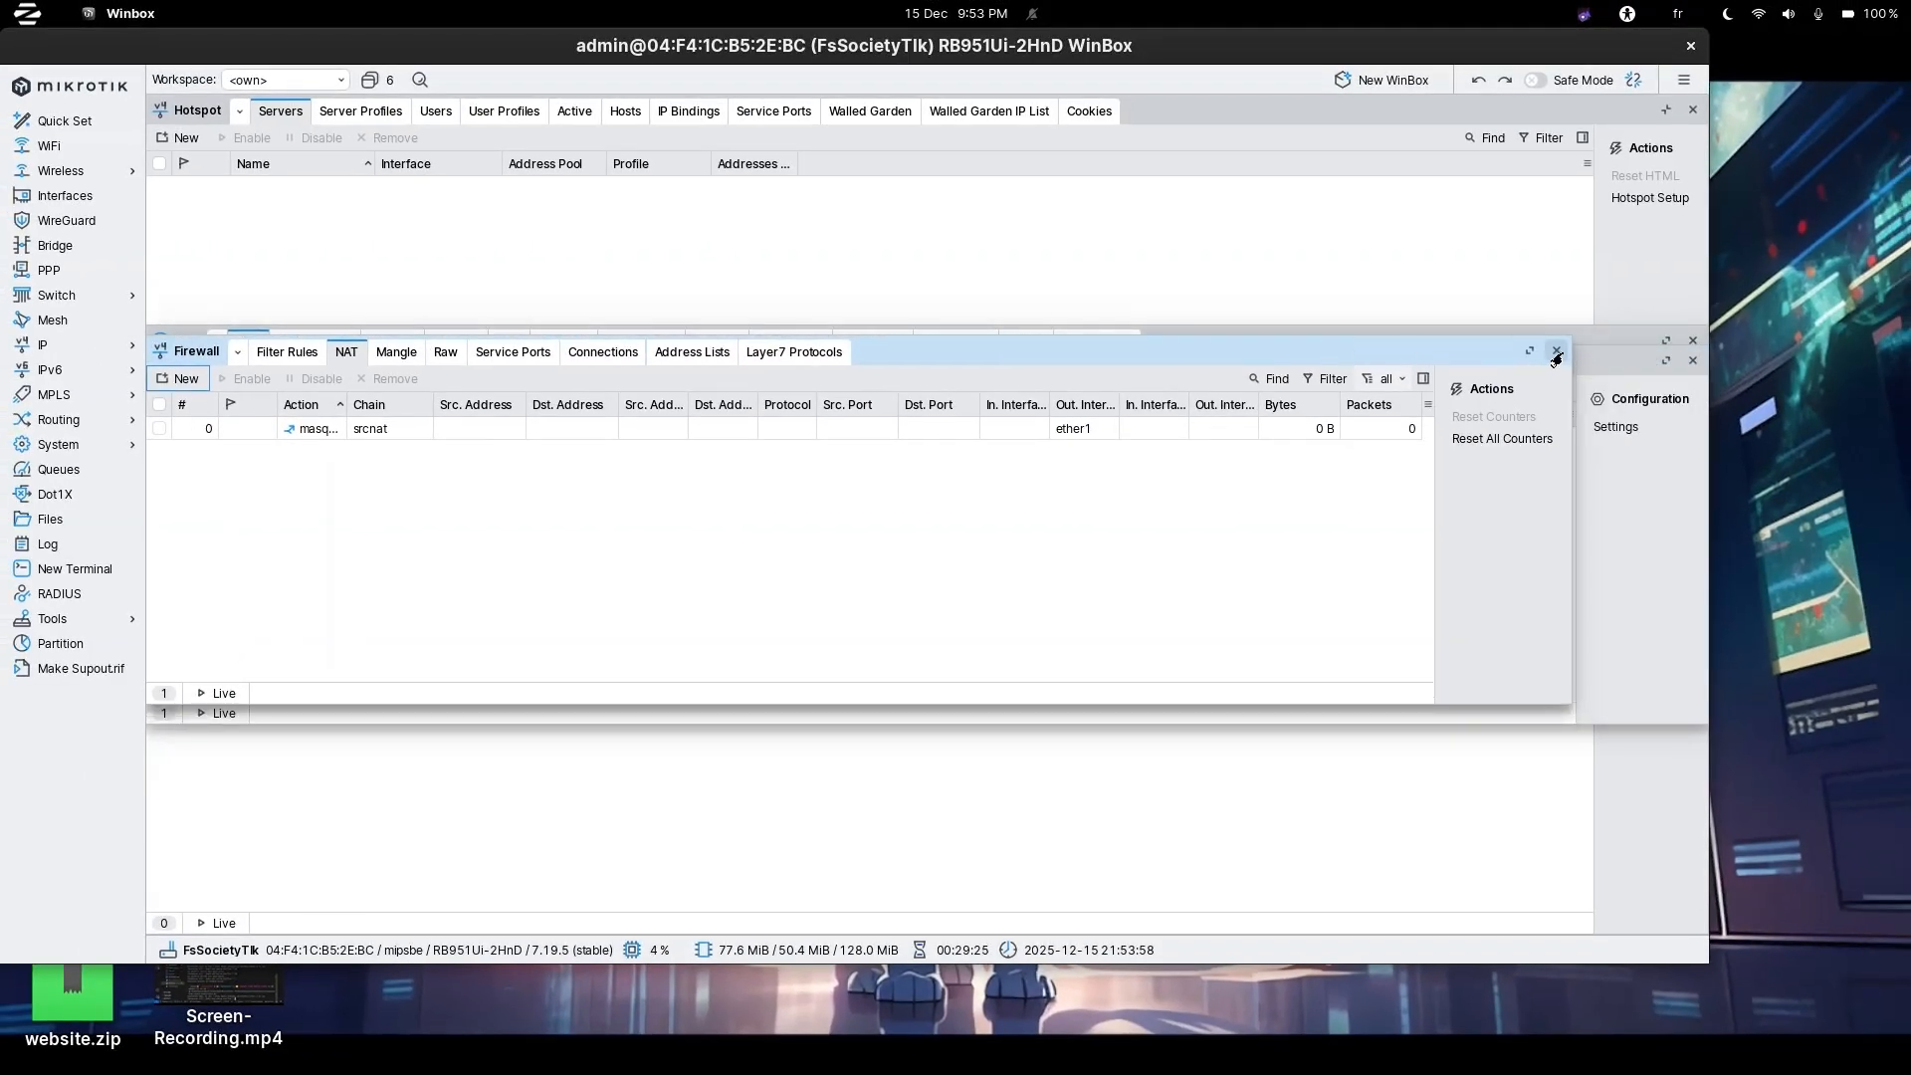
# Close the Firewall, Bridge and WiFi windows.
pyautogui.click(1557, 350)
pyautogui.click(1693, 362)
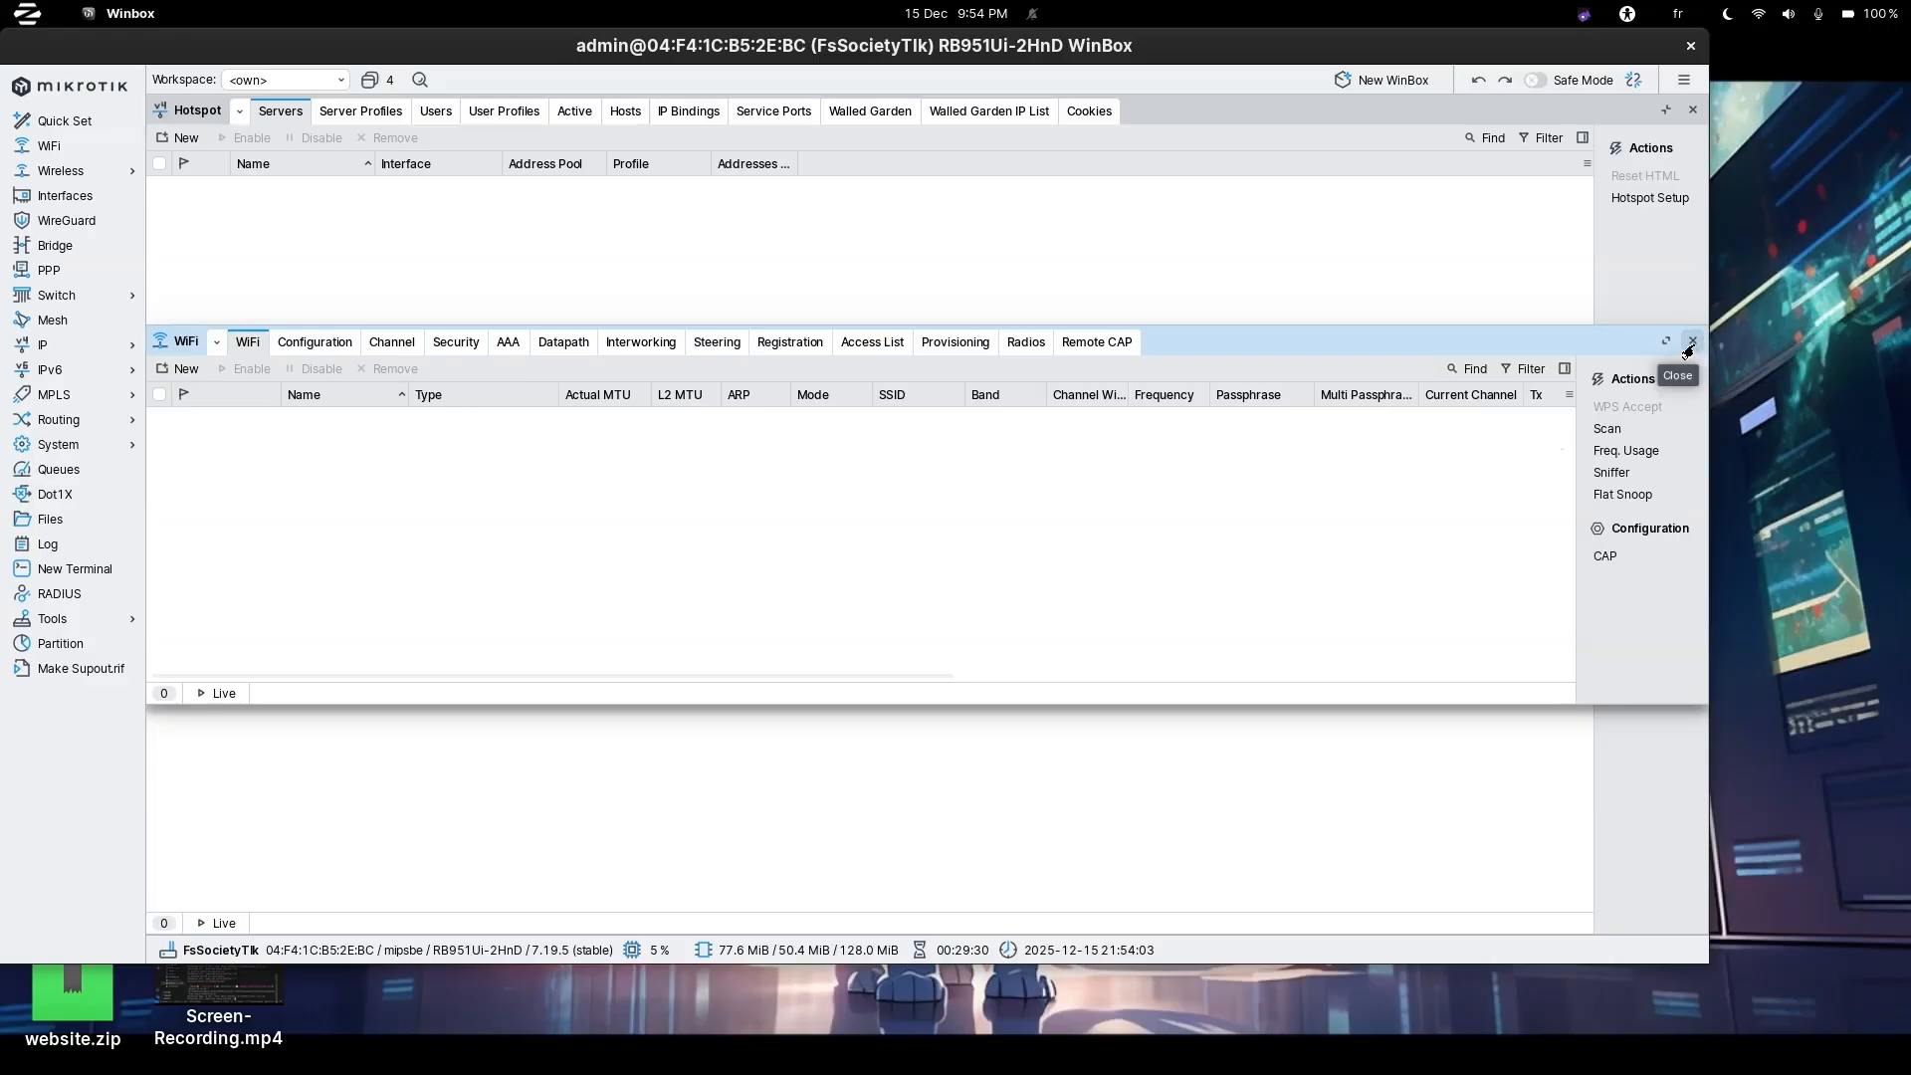
pyautogui.click(1691, 342)
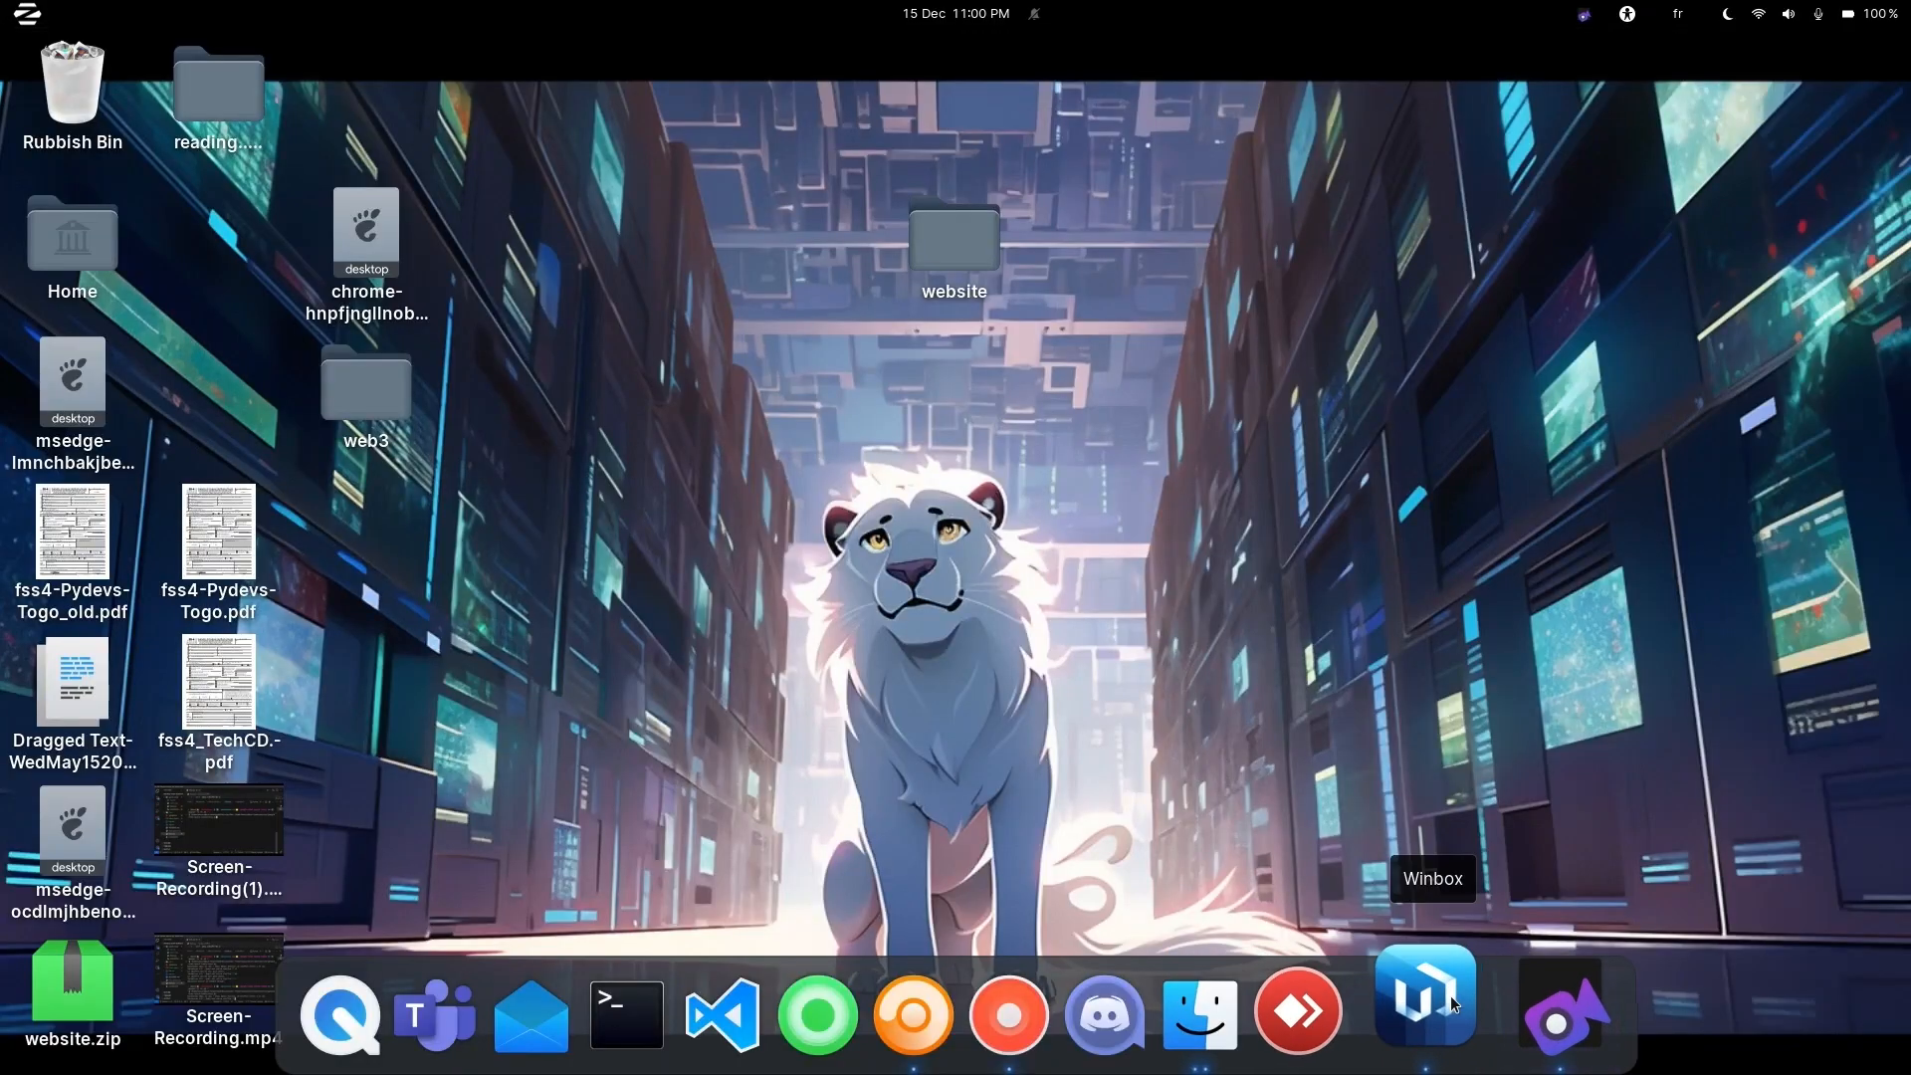
# Bring WinBox back to the front and open IP > DHCP Server.
pyautogui.click(1449, 995)
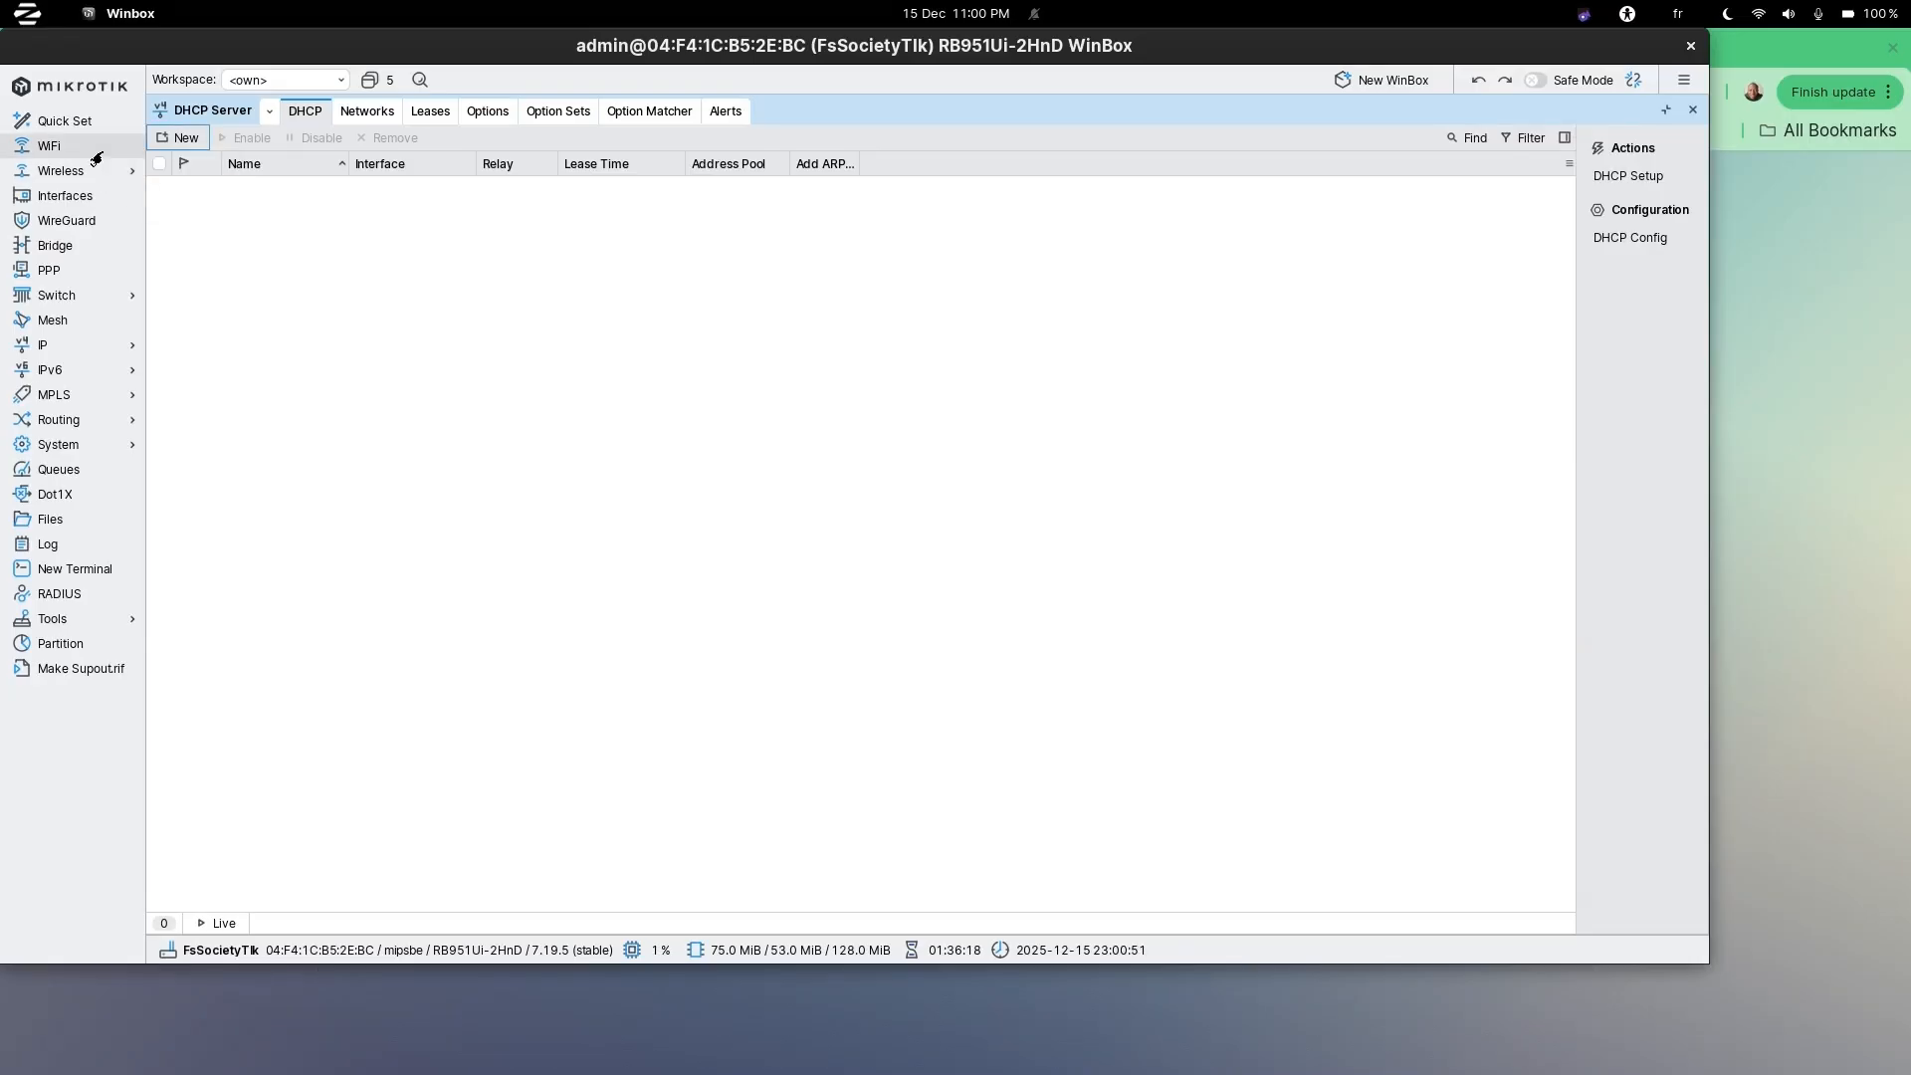
pyautogui.moveTo(45, 344)
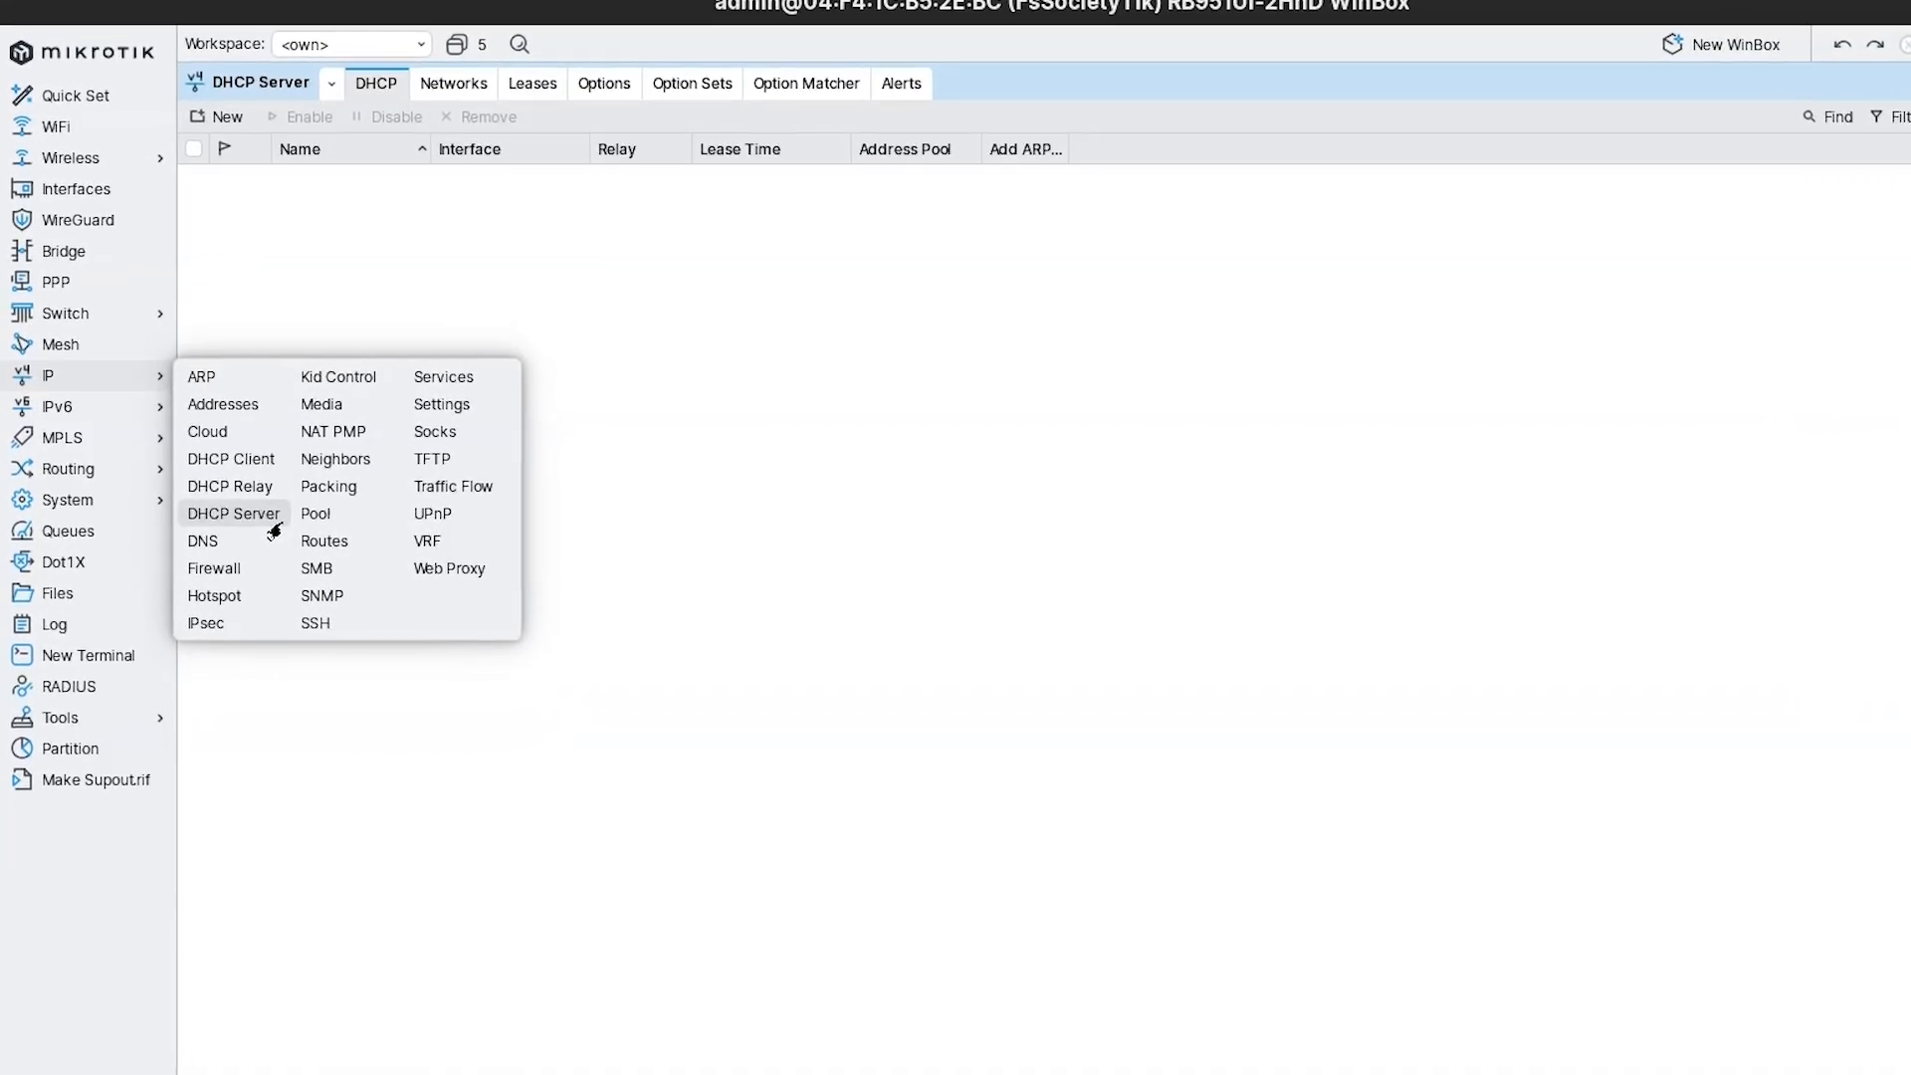
pyautogui.click(282, 538)
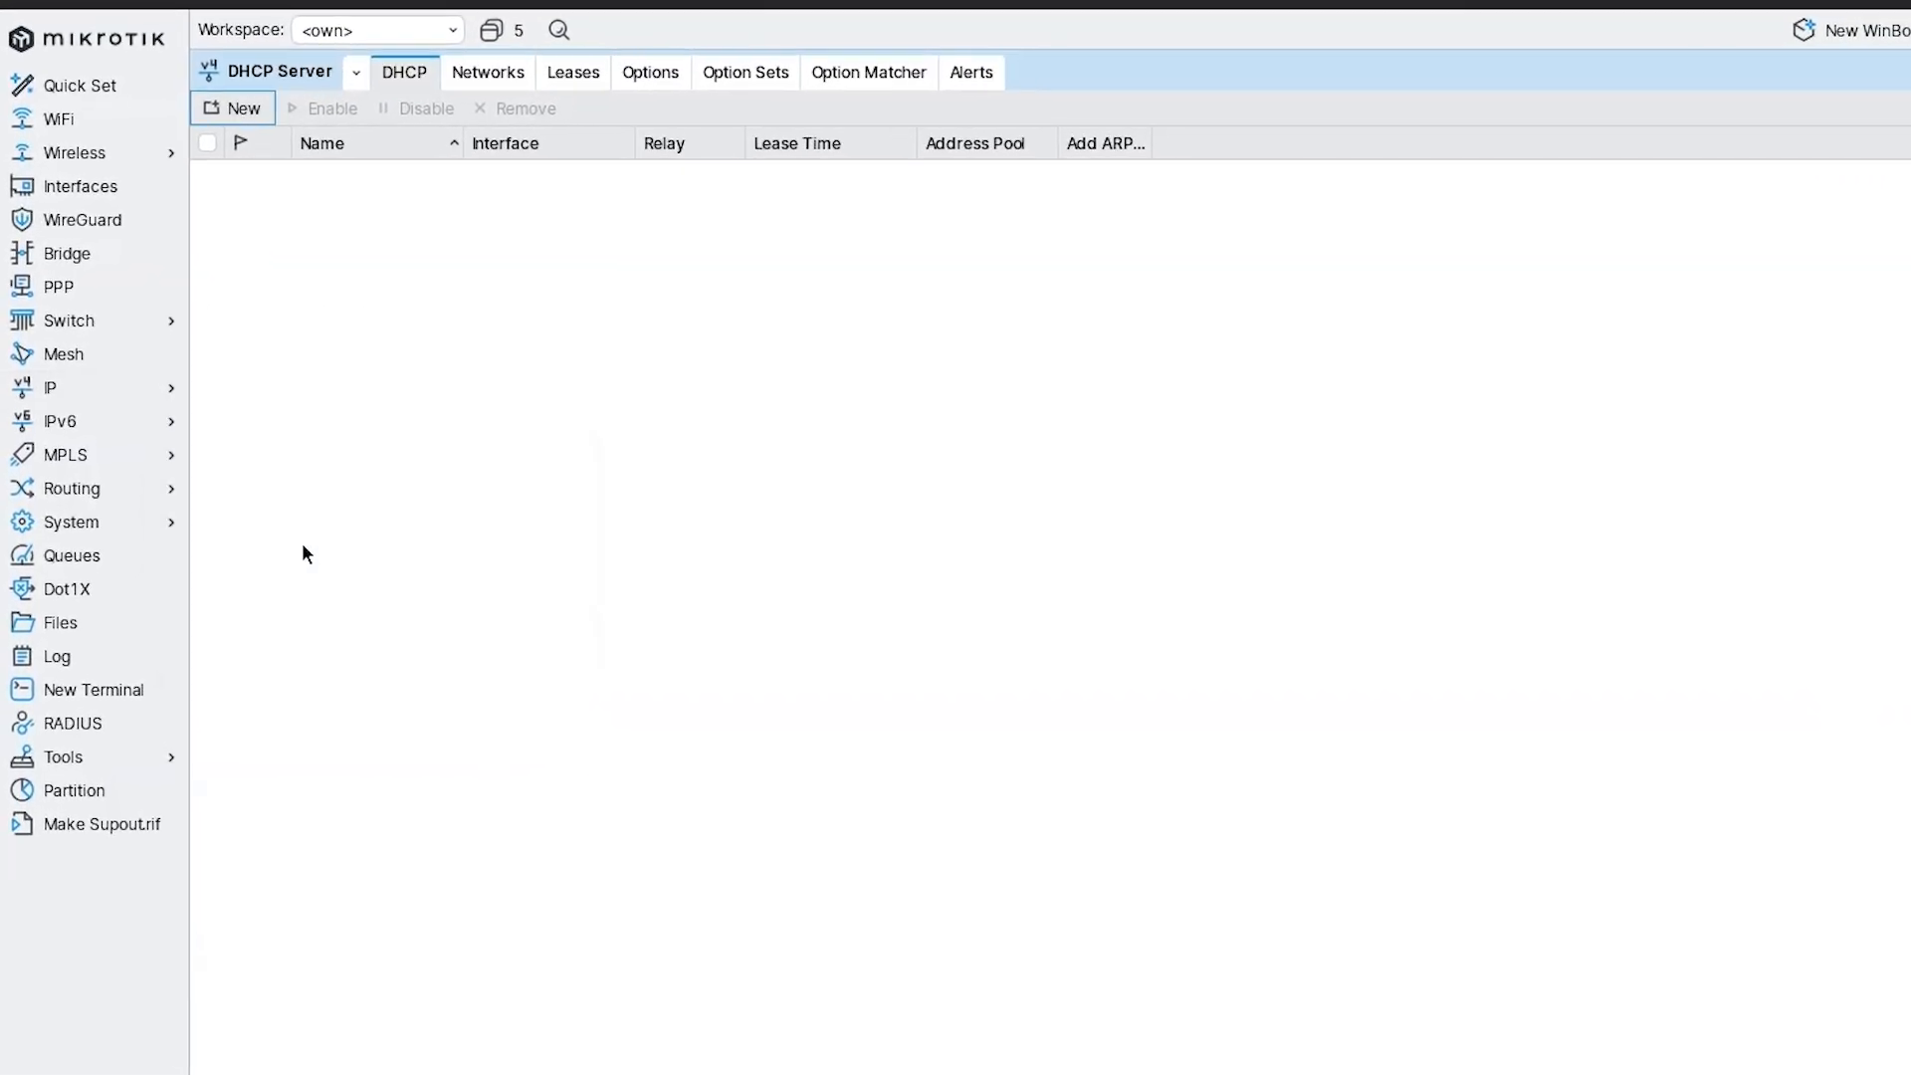
pyautogui.click(73, 390)
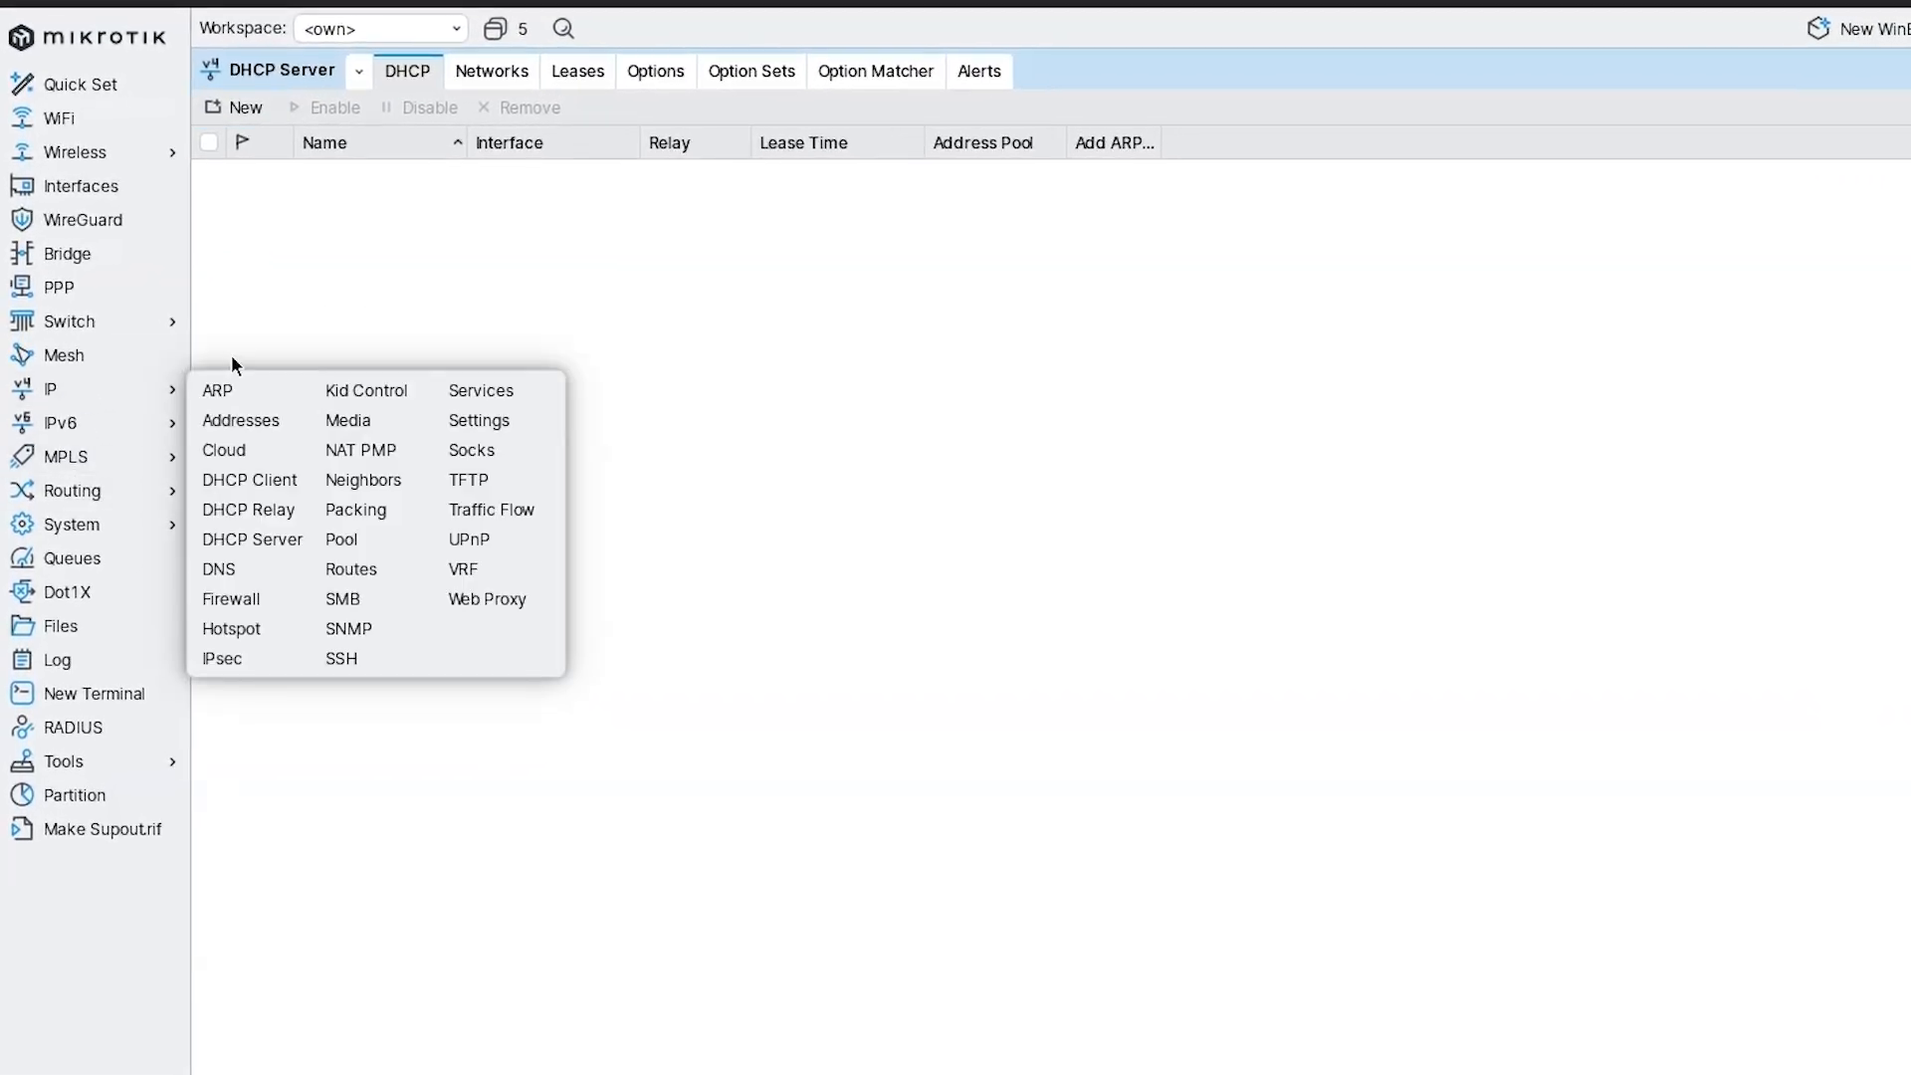
pyautogui.click(254, 542)
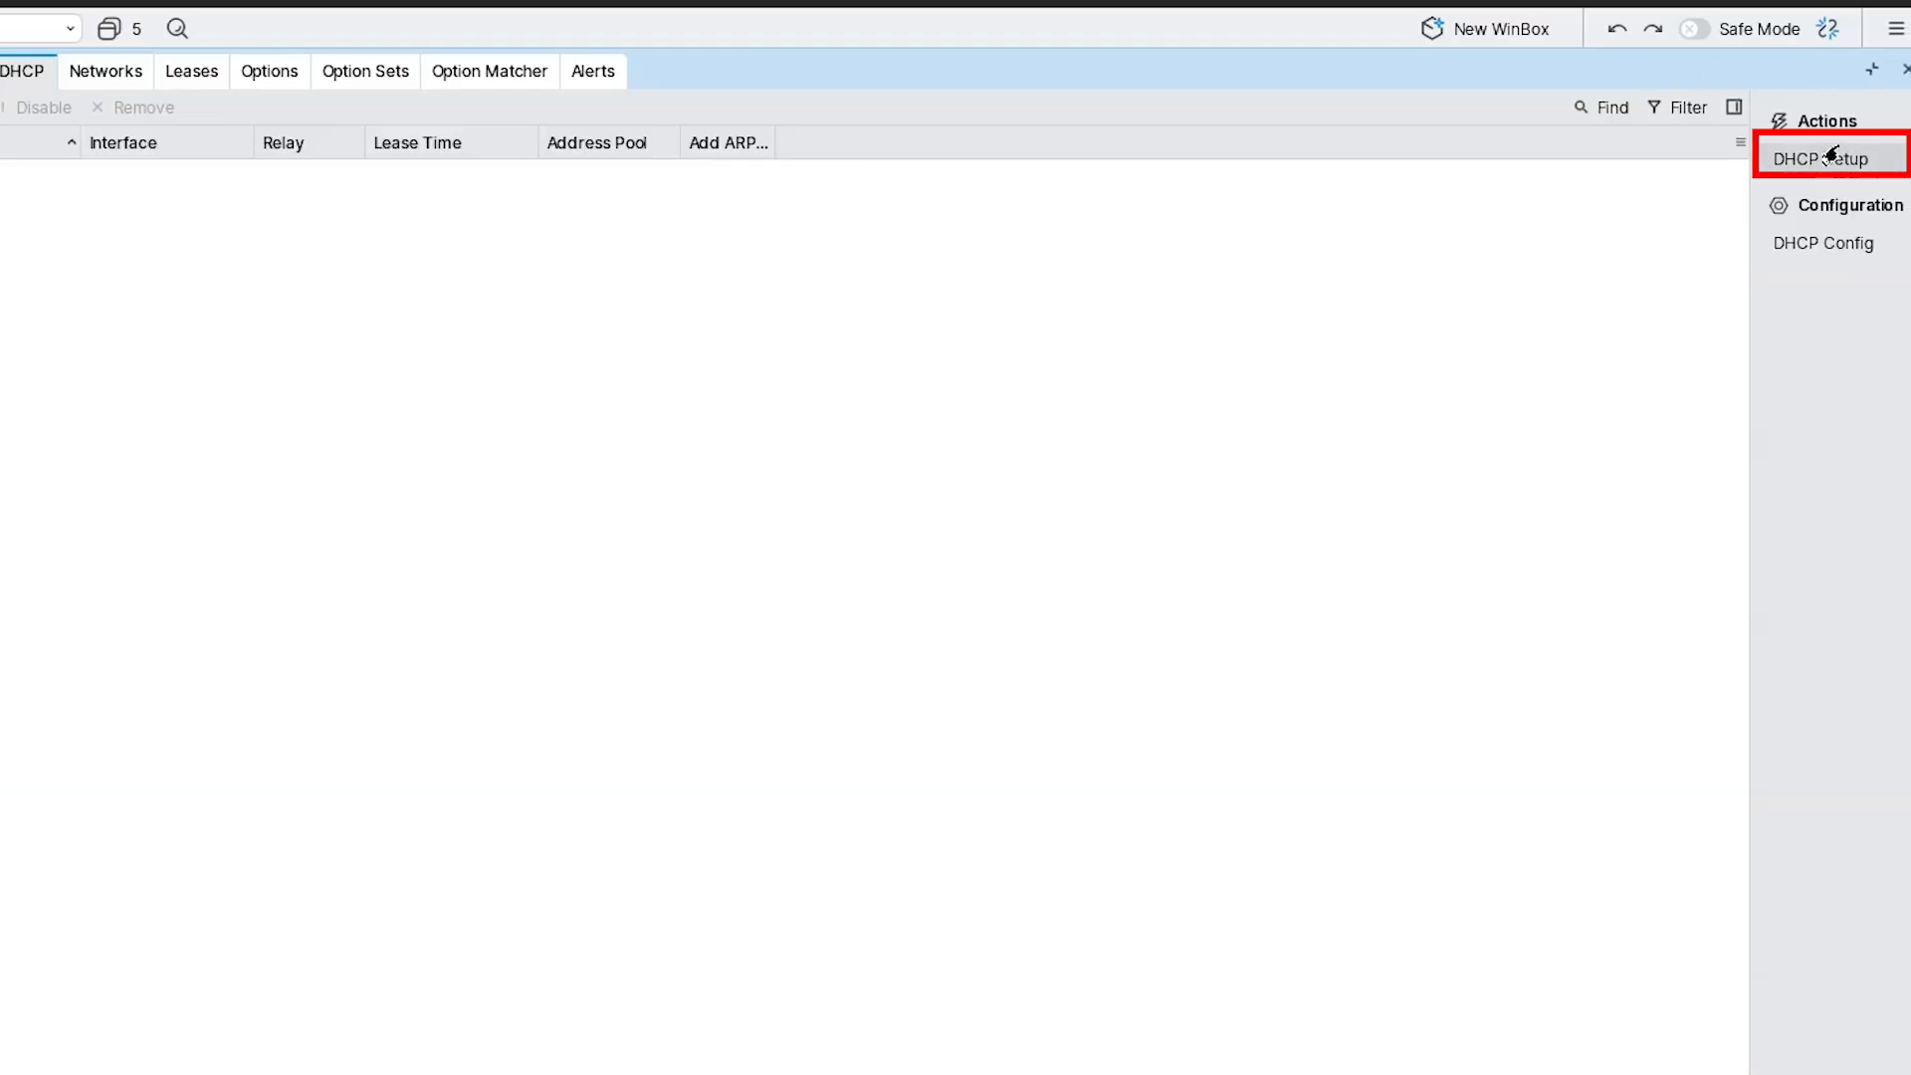
# Start DHCP Setup on bridge_ap, accepting the suggested address space, gateway 126.0.1.1 and pool.
pyautogui.click(1809, 157)
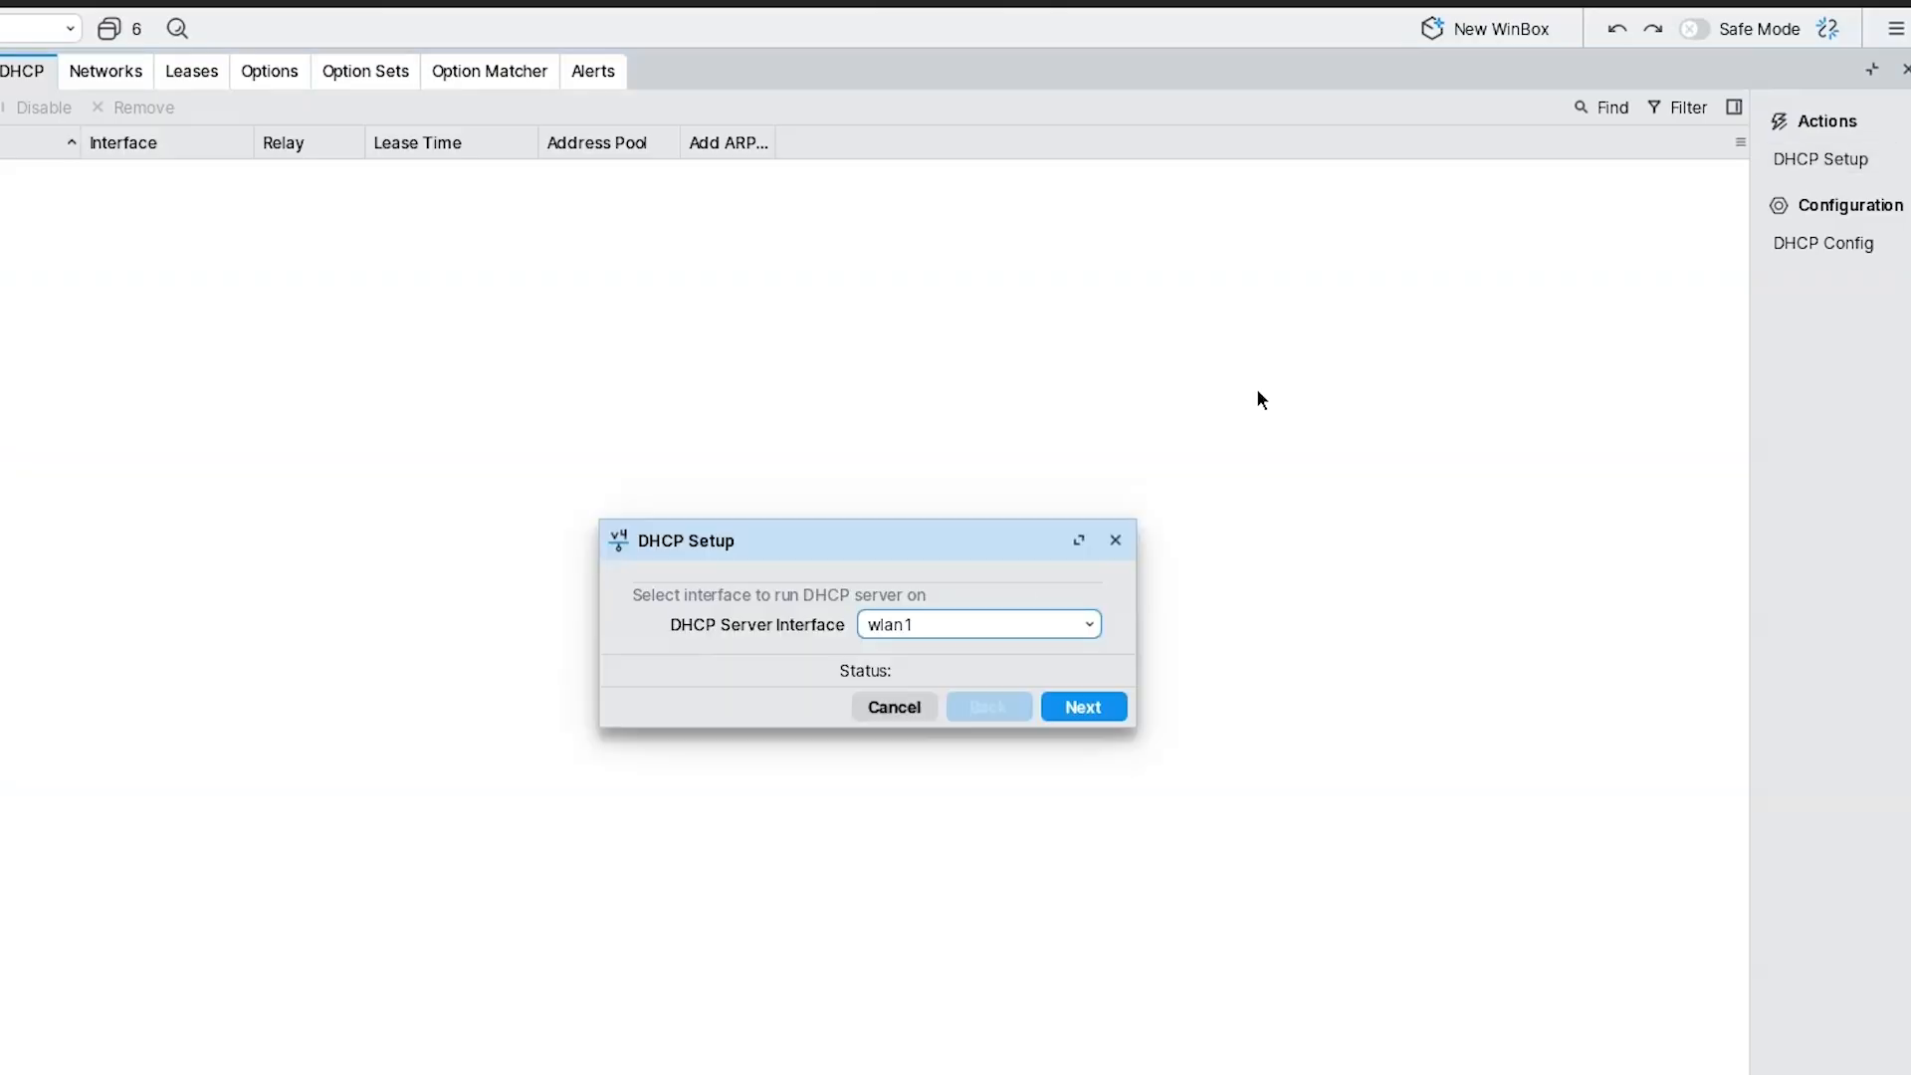
pyautogui.click(994, 625)
pyautogui.click(971, 660)
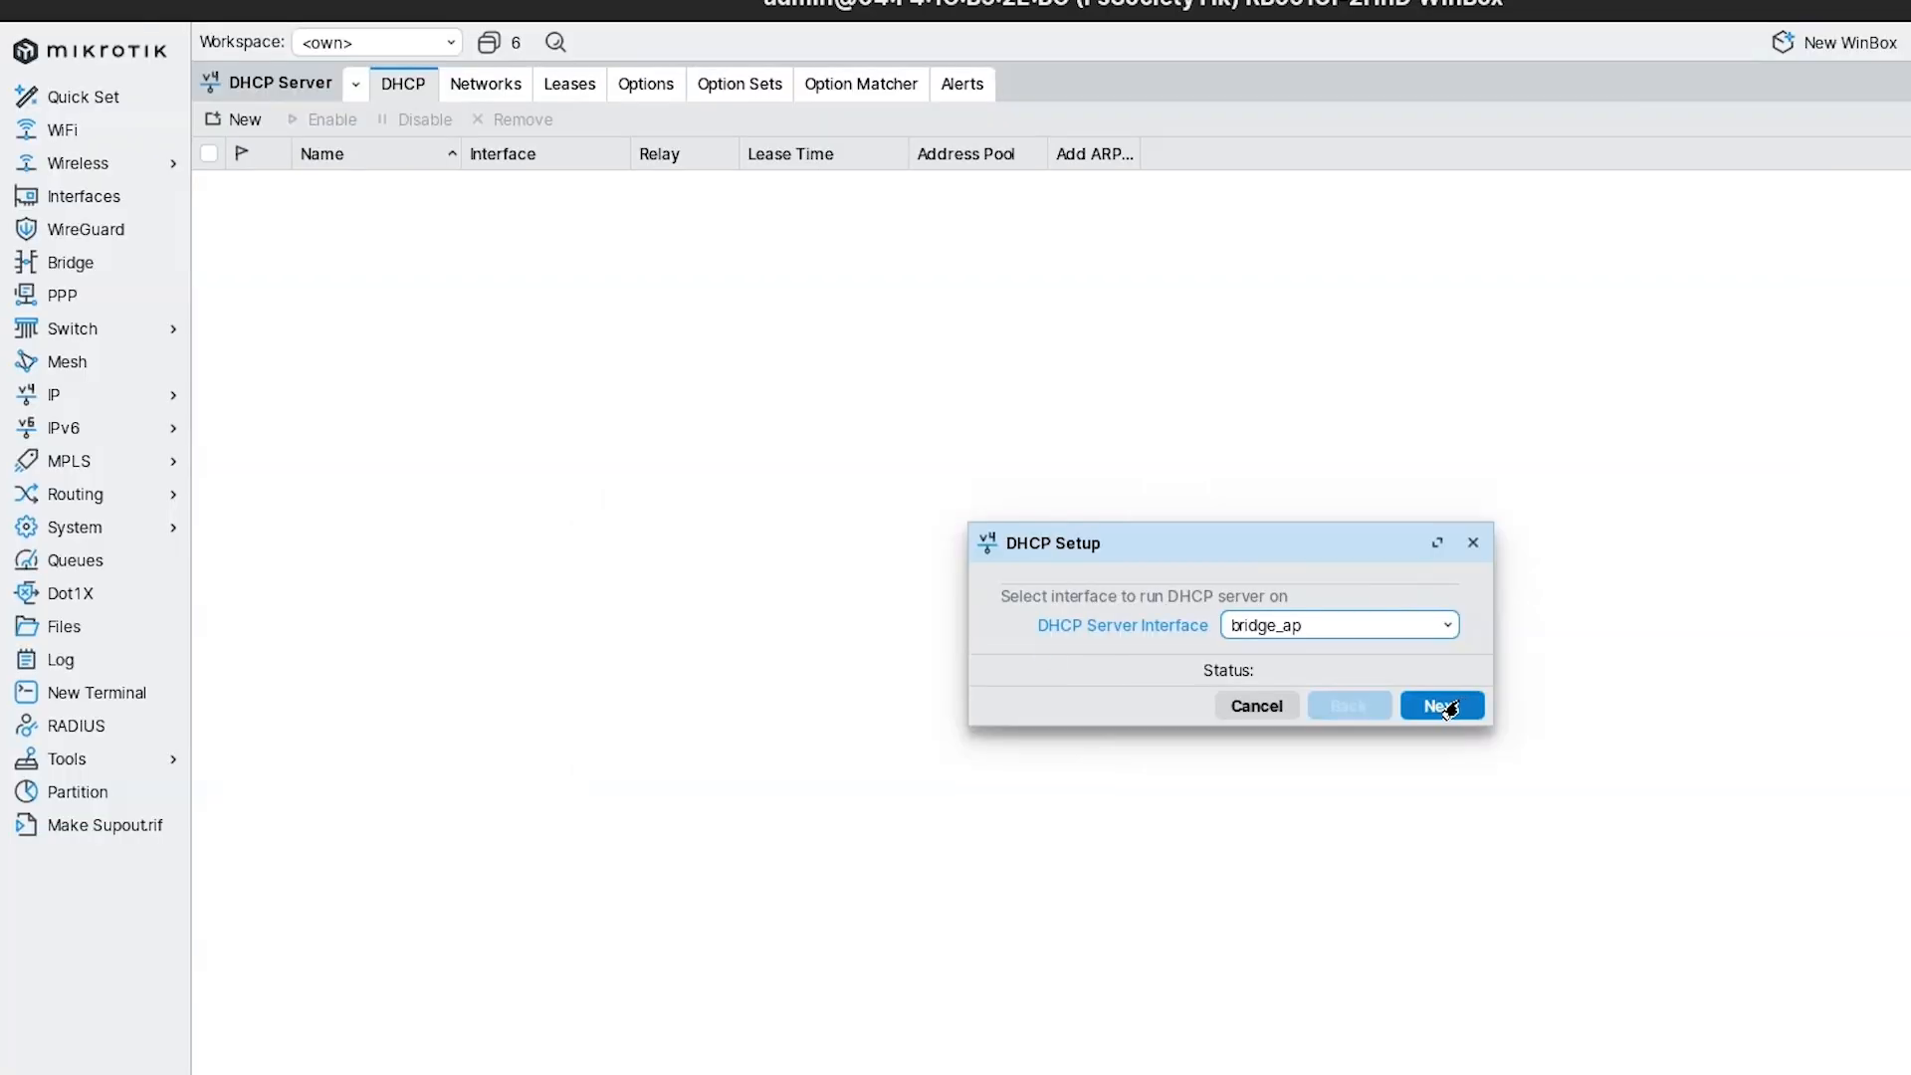
pyautogui.click(1441, 705)
pyautogui.click(1442, 705)
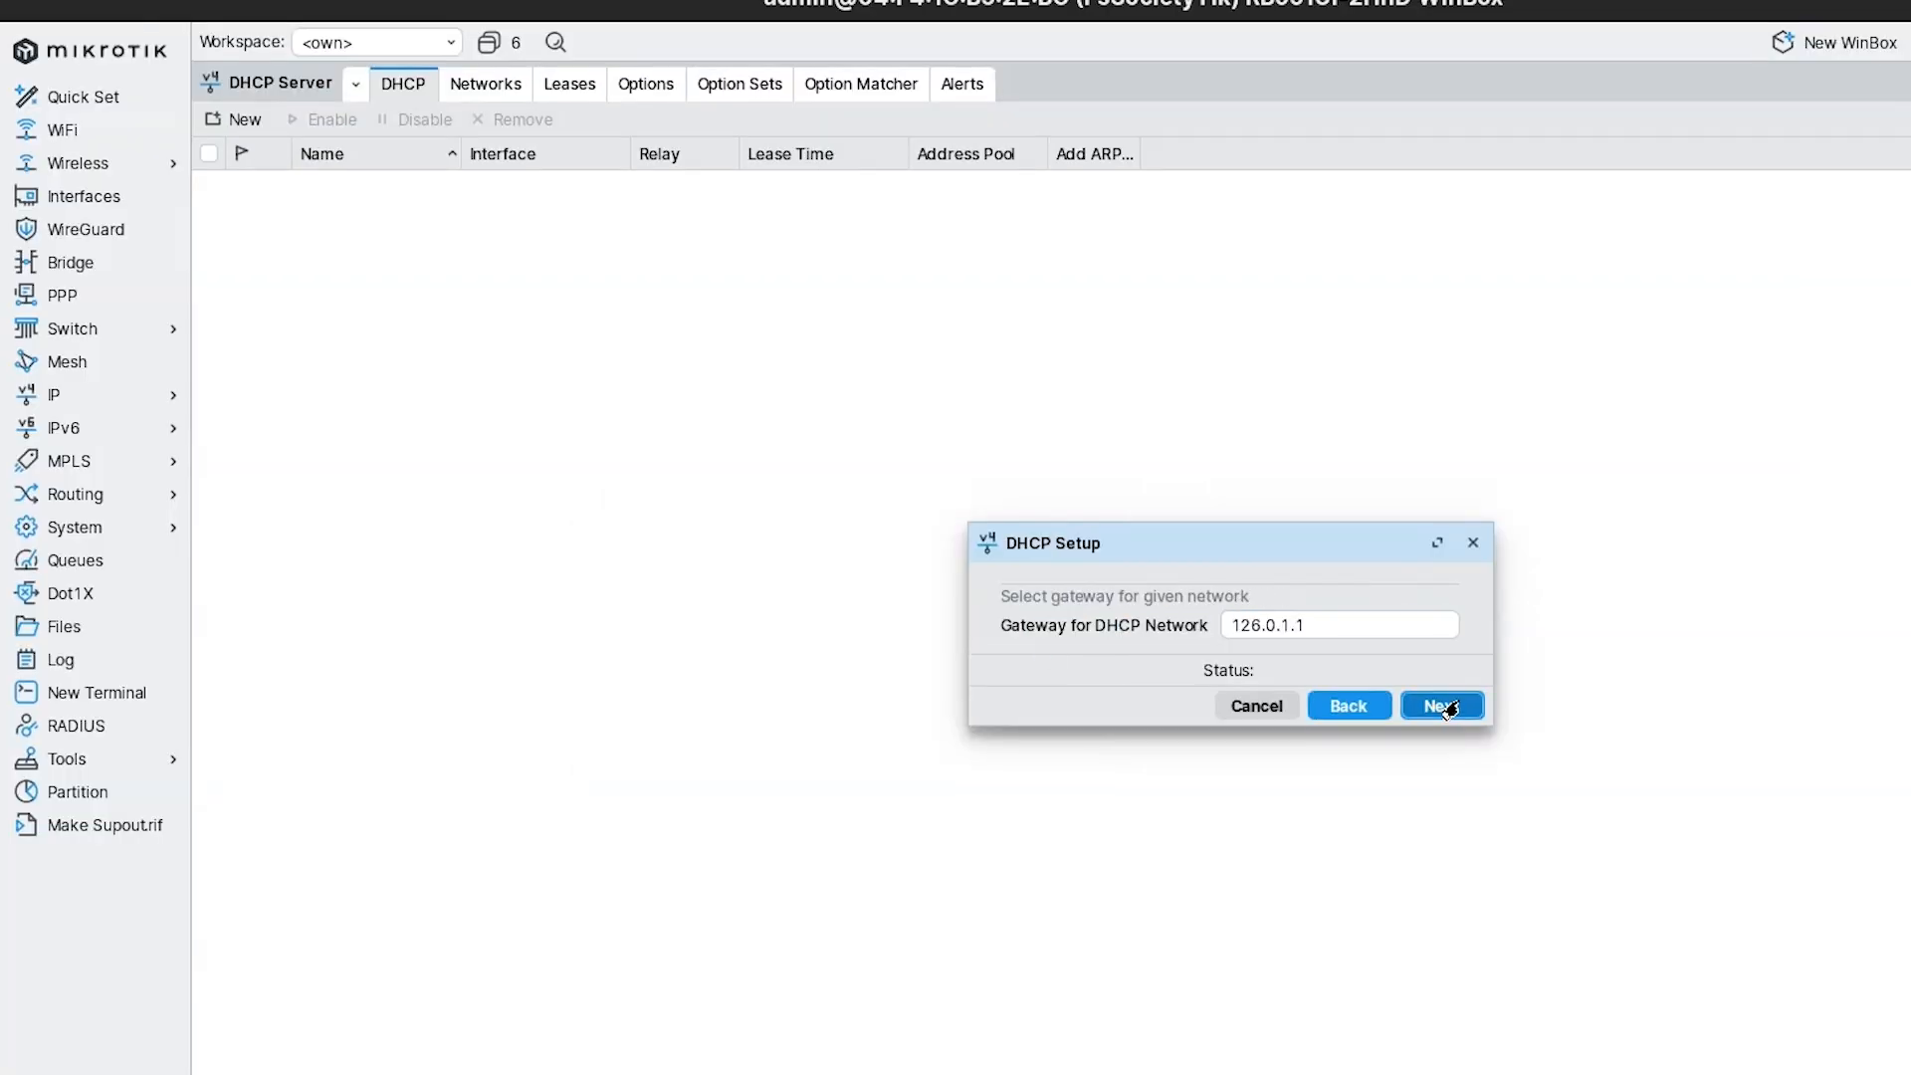
pyautogui.click(1442, 706)
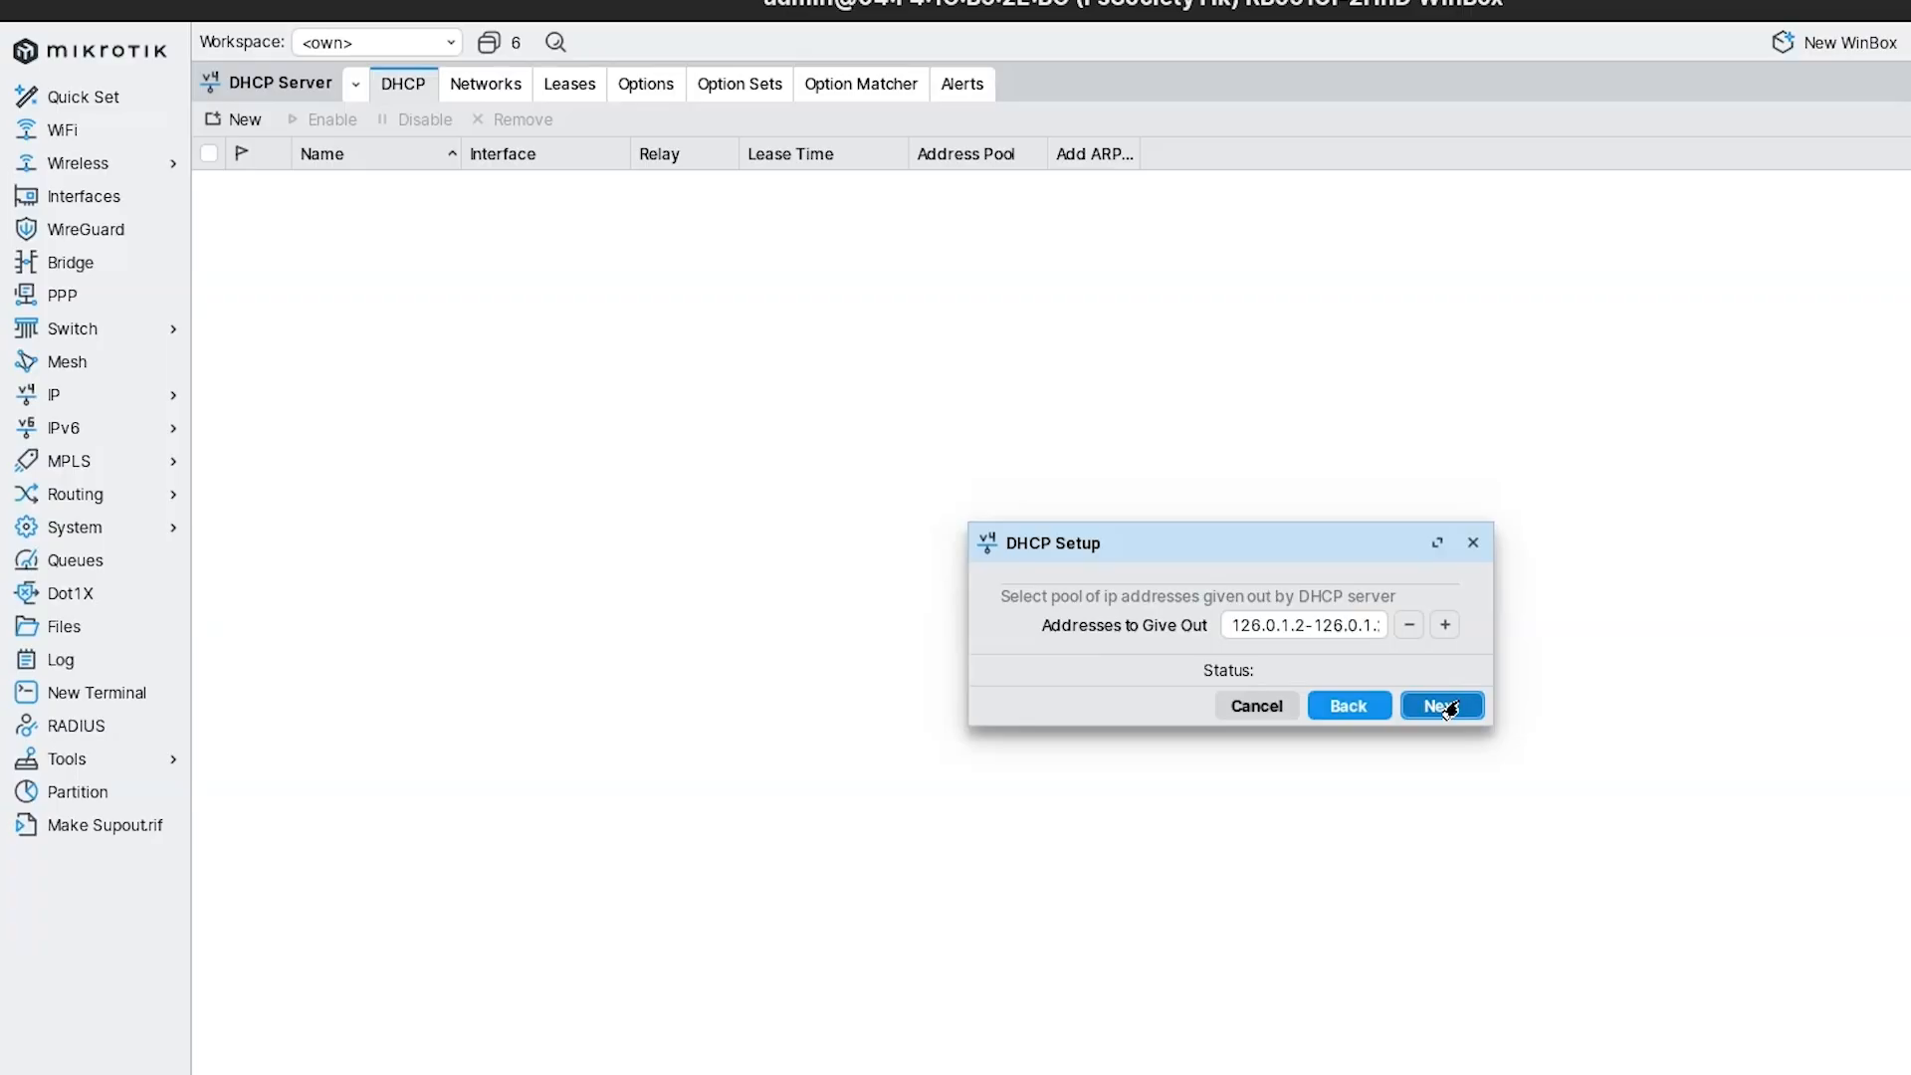
pyautogui.click(1442, 706)
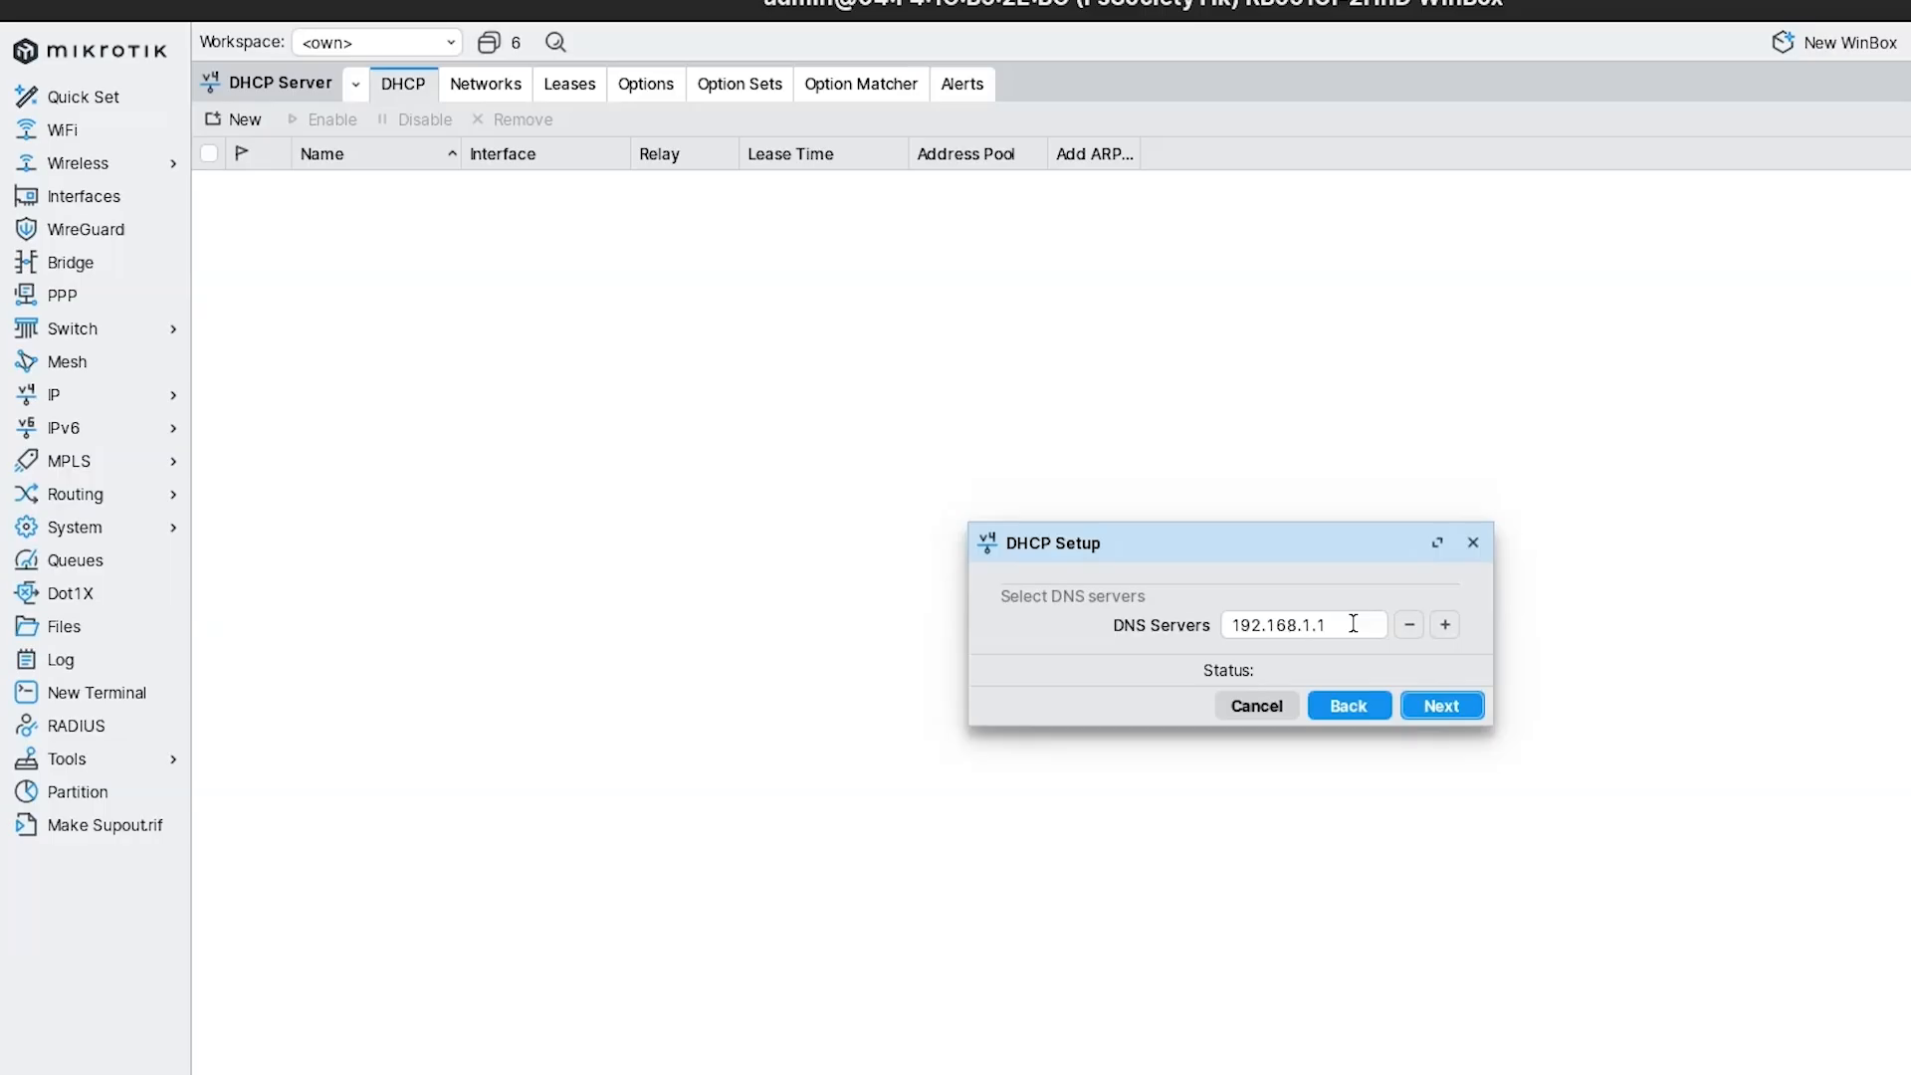
# Enter 8.8.8.8 as the first two DHCP DNS servers.
pyautogui.click(1445, 624)
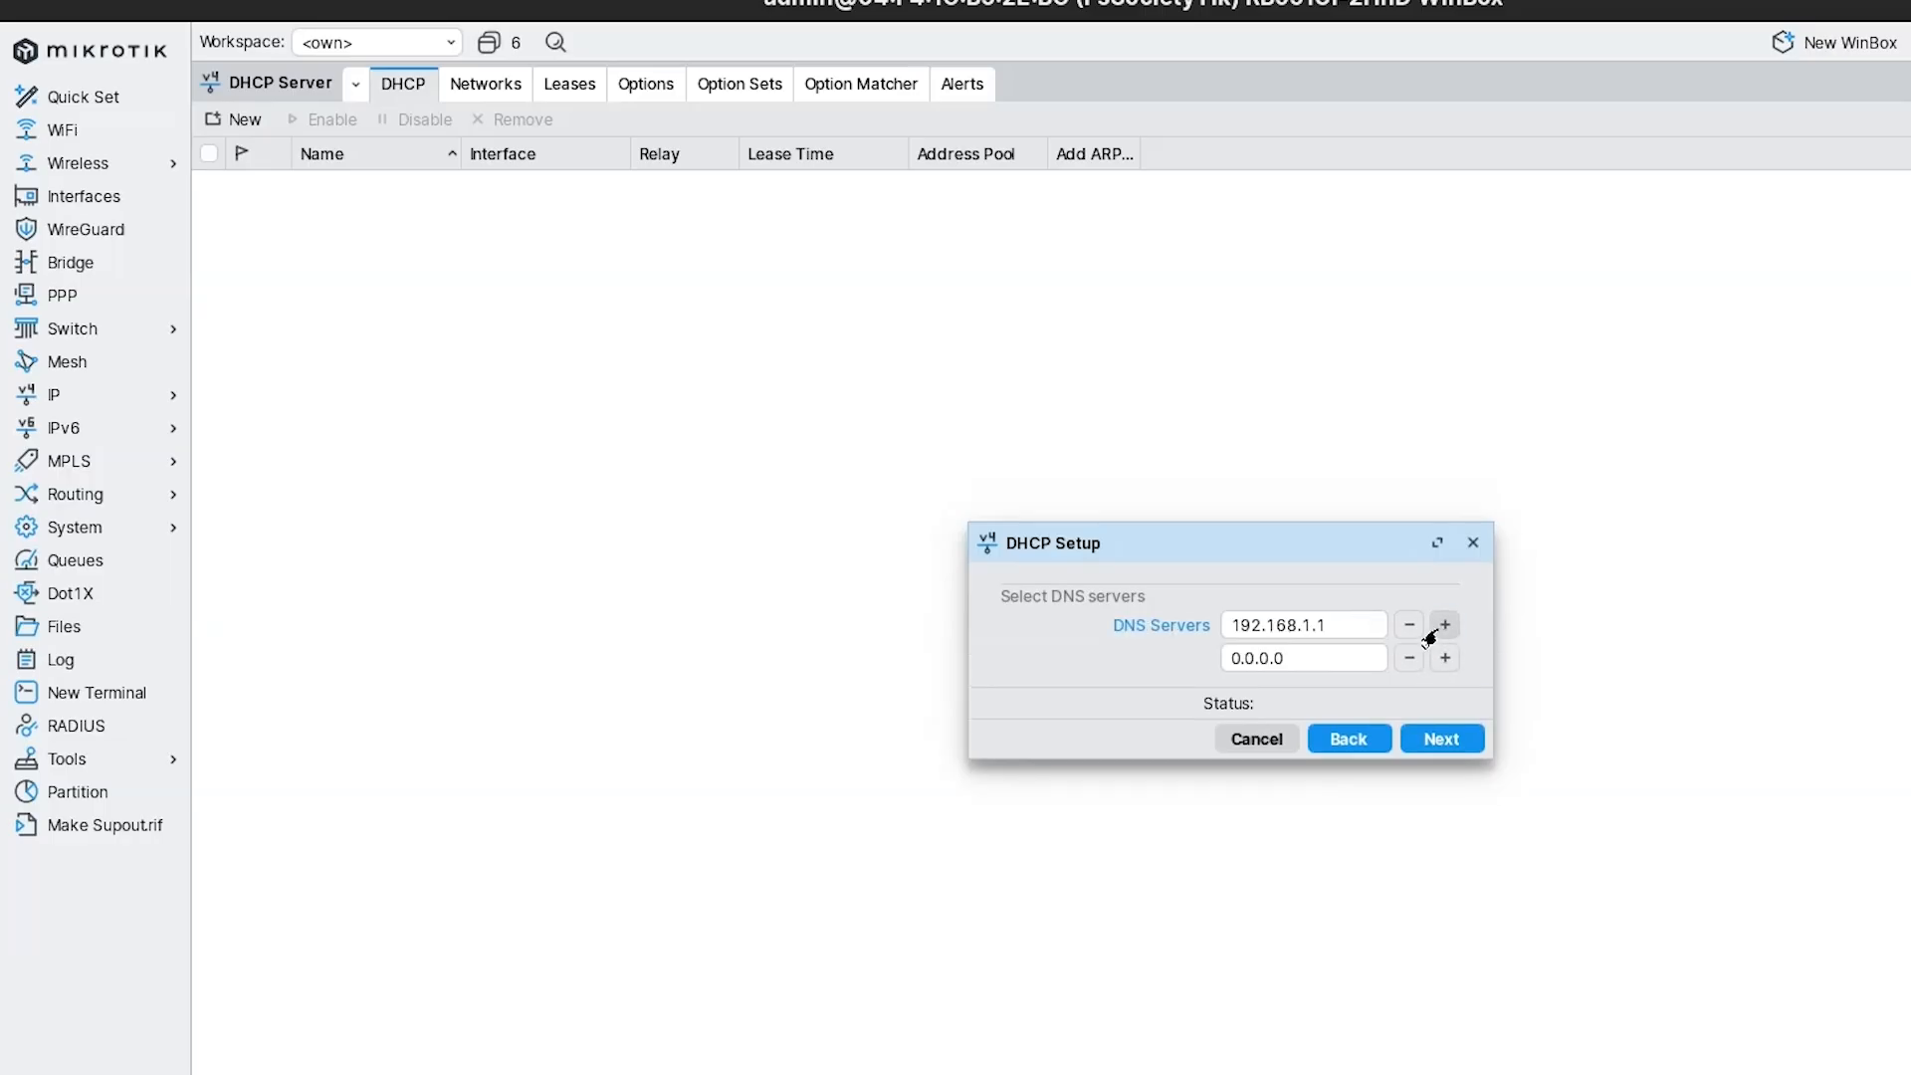
pyautogui.click(1312, 663)
pyautogui.press('BackSpace')
pyautogui.press('BackSpace')
pyautogui.press('BackSpace')
pyautogui.press('BackSpace')
pyautogui.press('BackSpace')
pyautogui.press('BackSpace')
pyautogui.press('BackSpace')
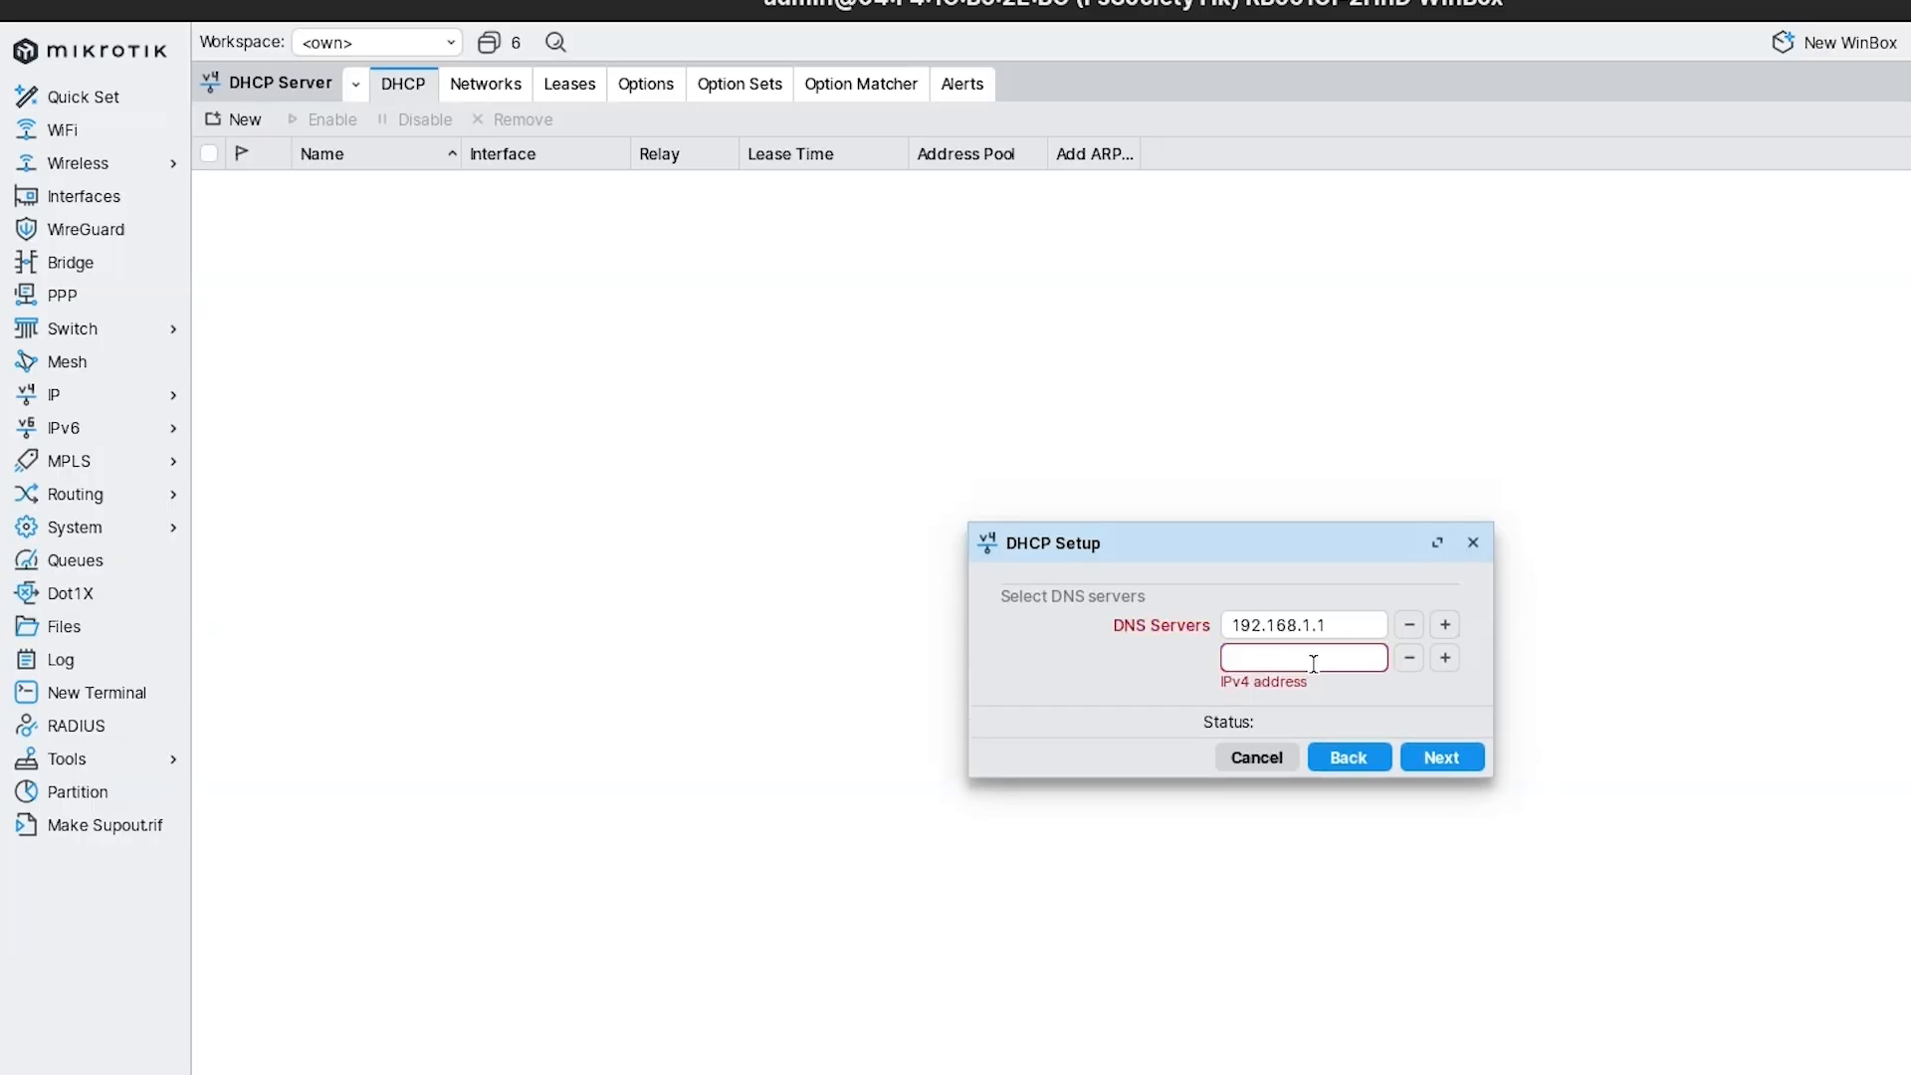
pyautogui.write('8.8.8')
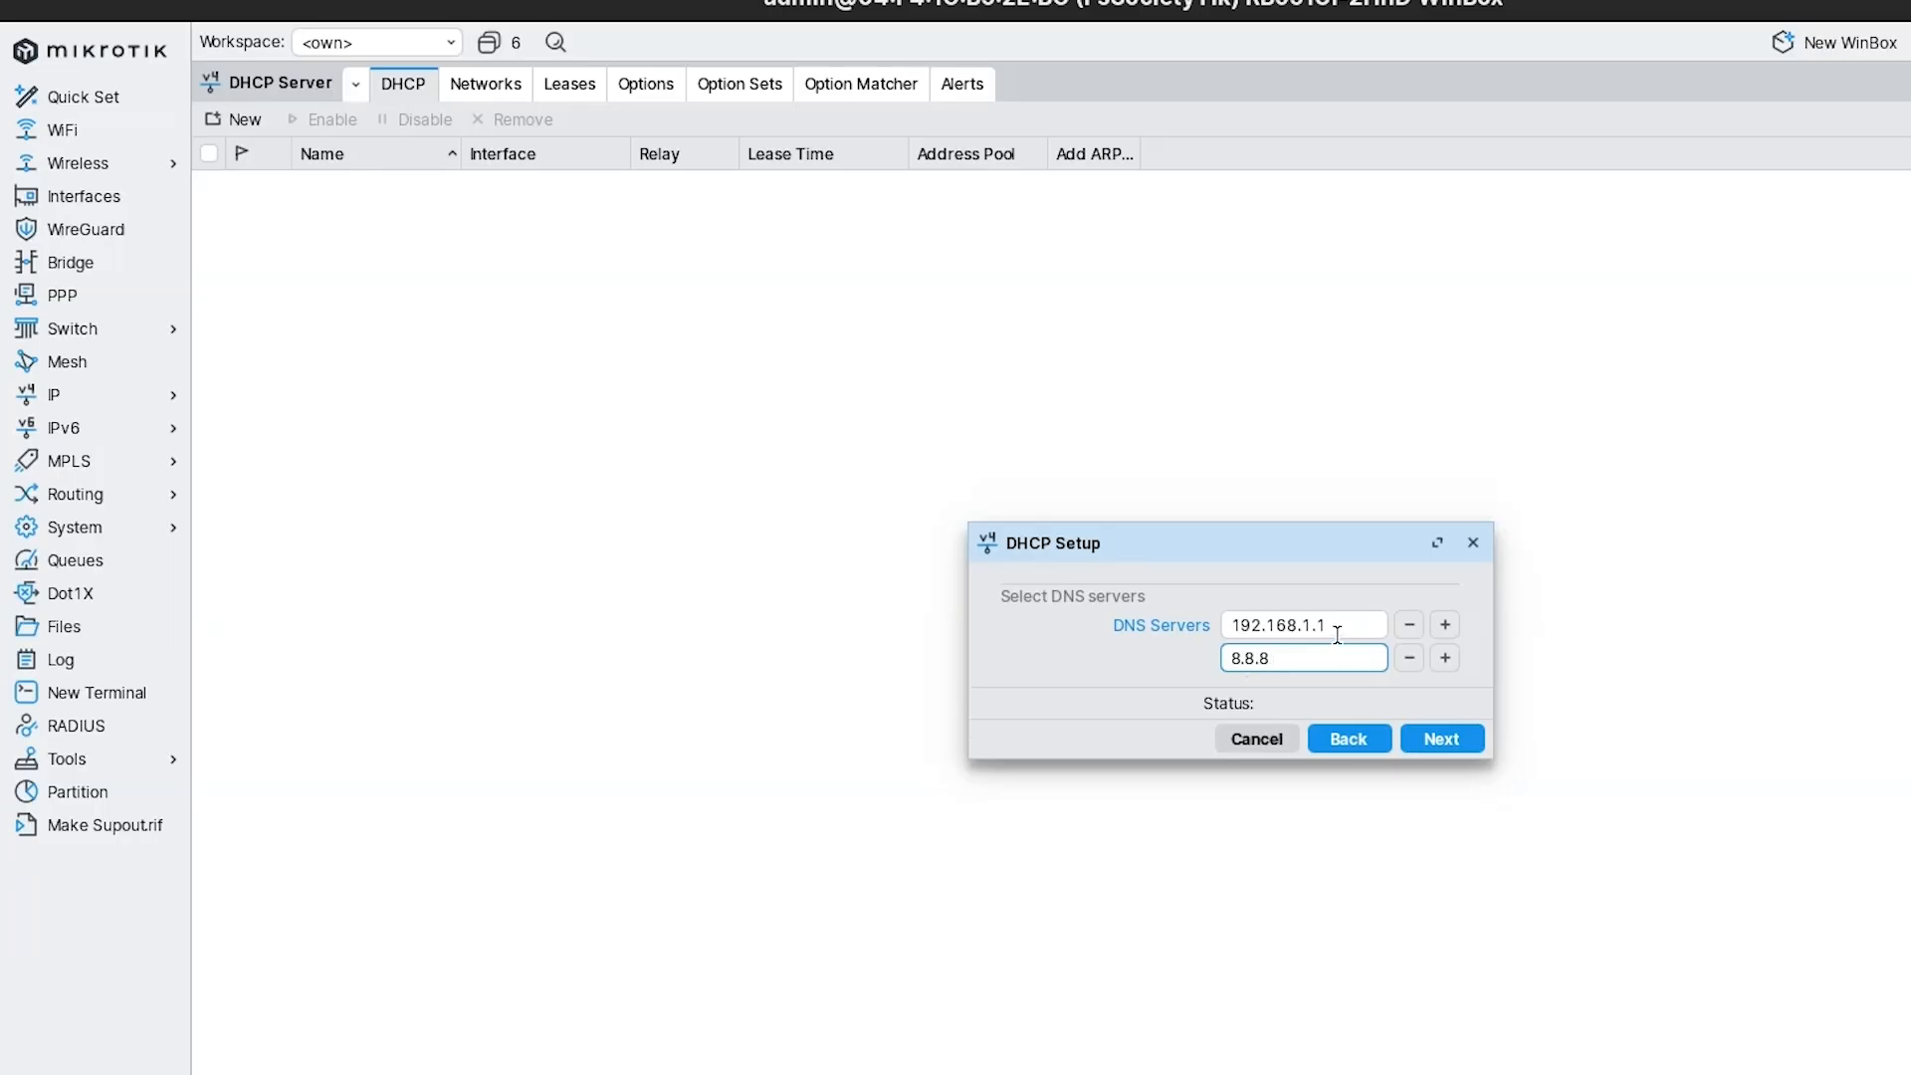
pyautogui.click(1338, 633)
pyautogui.write('1')
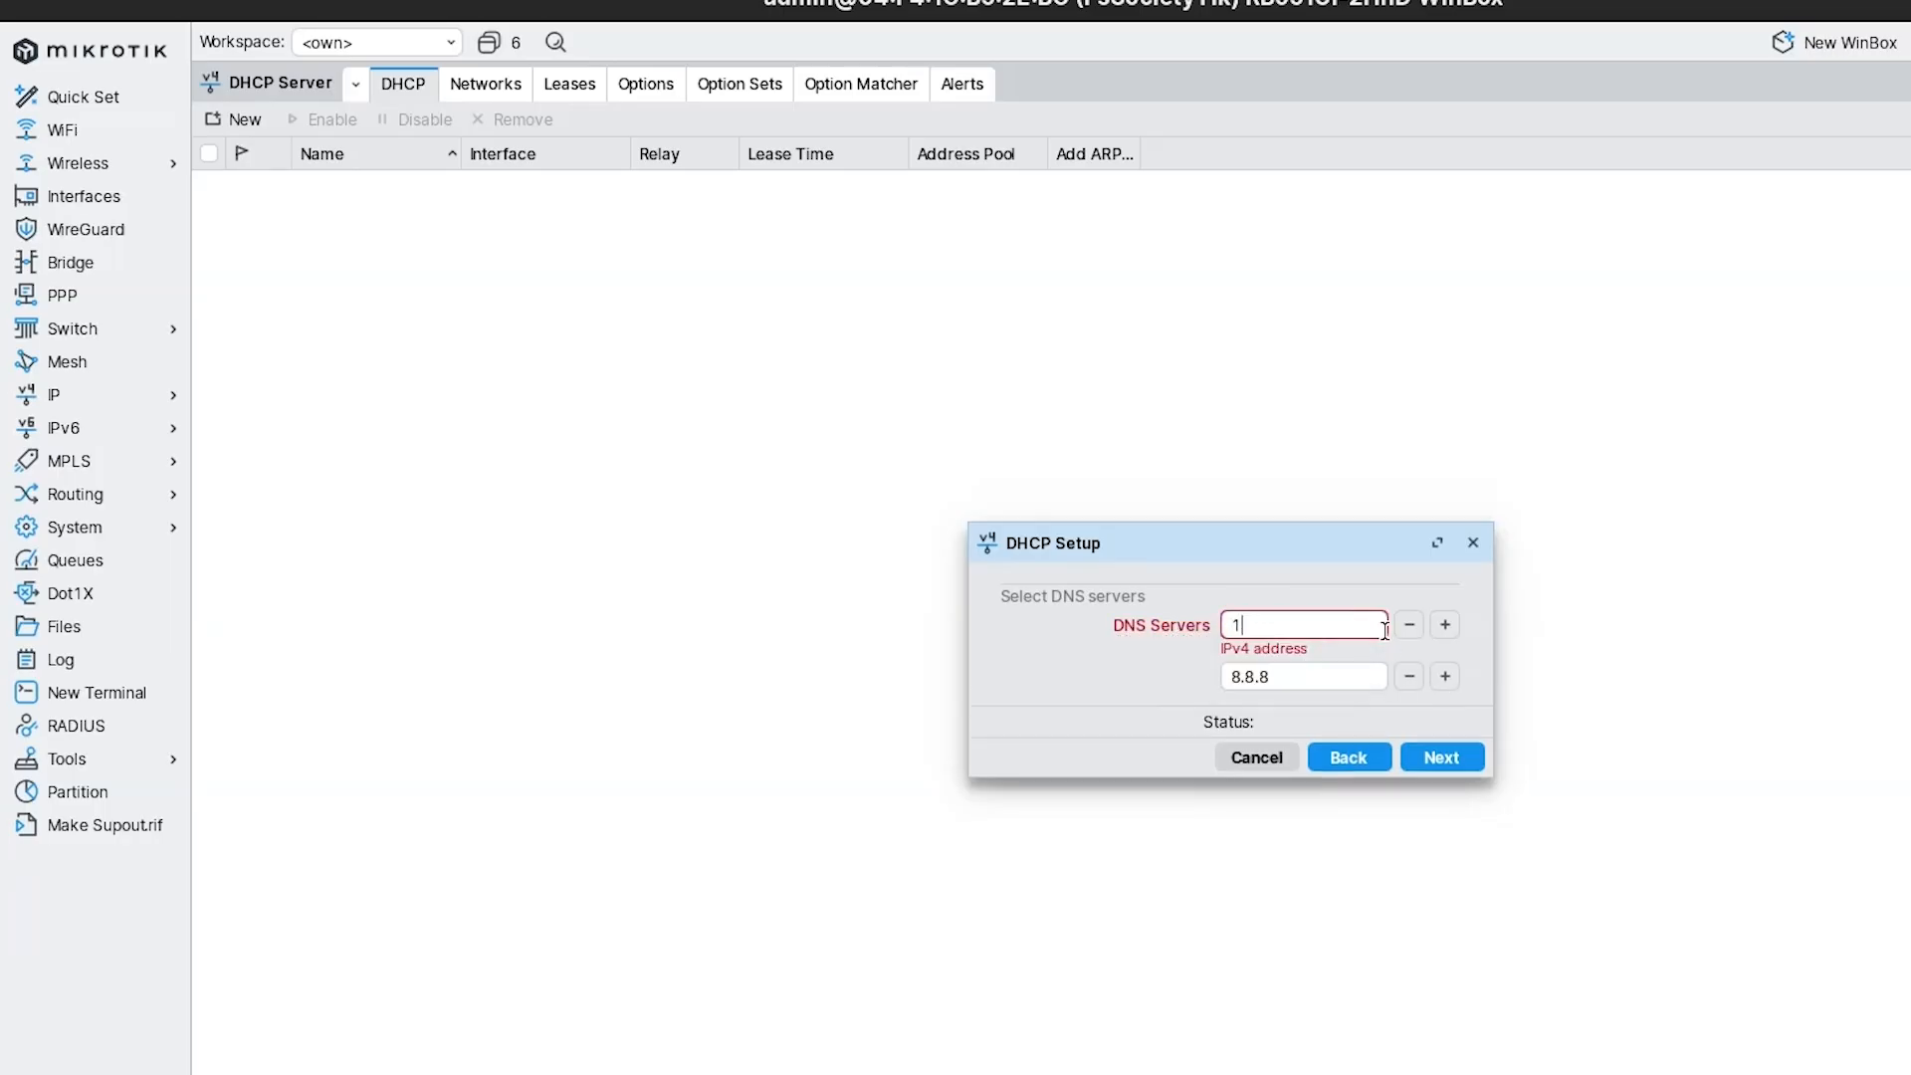
pyautogui.hotkey('ctrl', 'z')
pyautogui.press('BackSpace')
pyautogui.click(1411, 626)
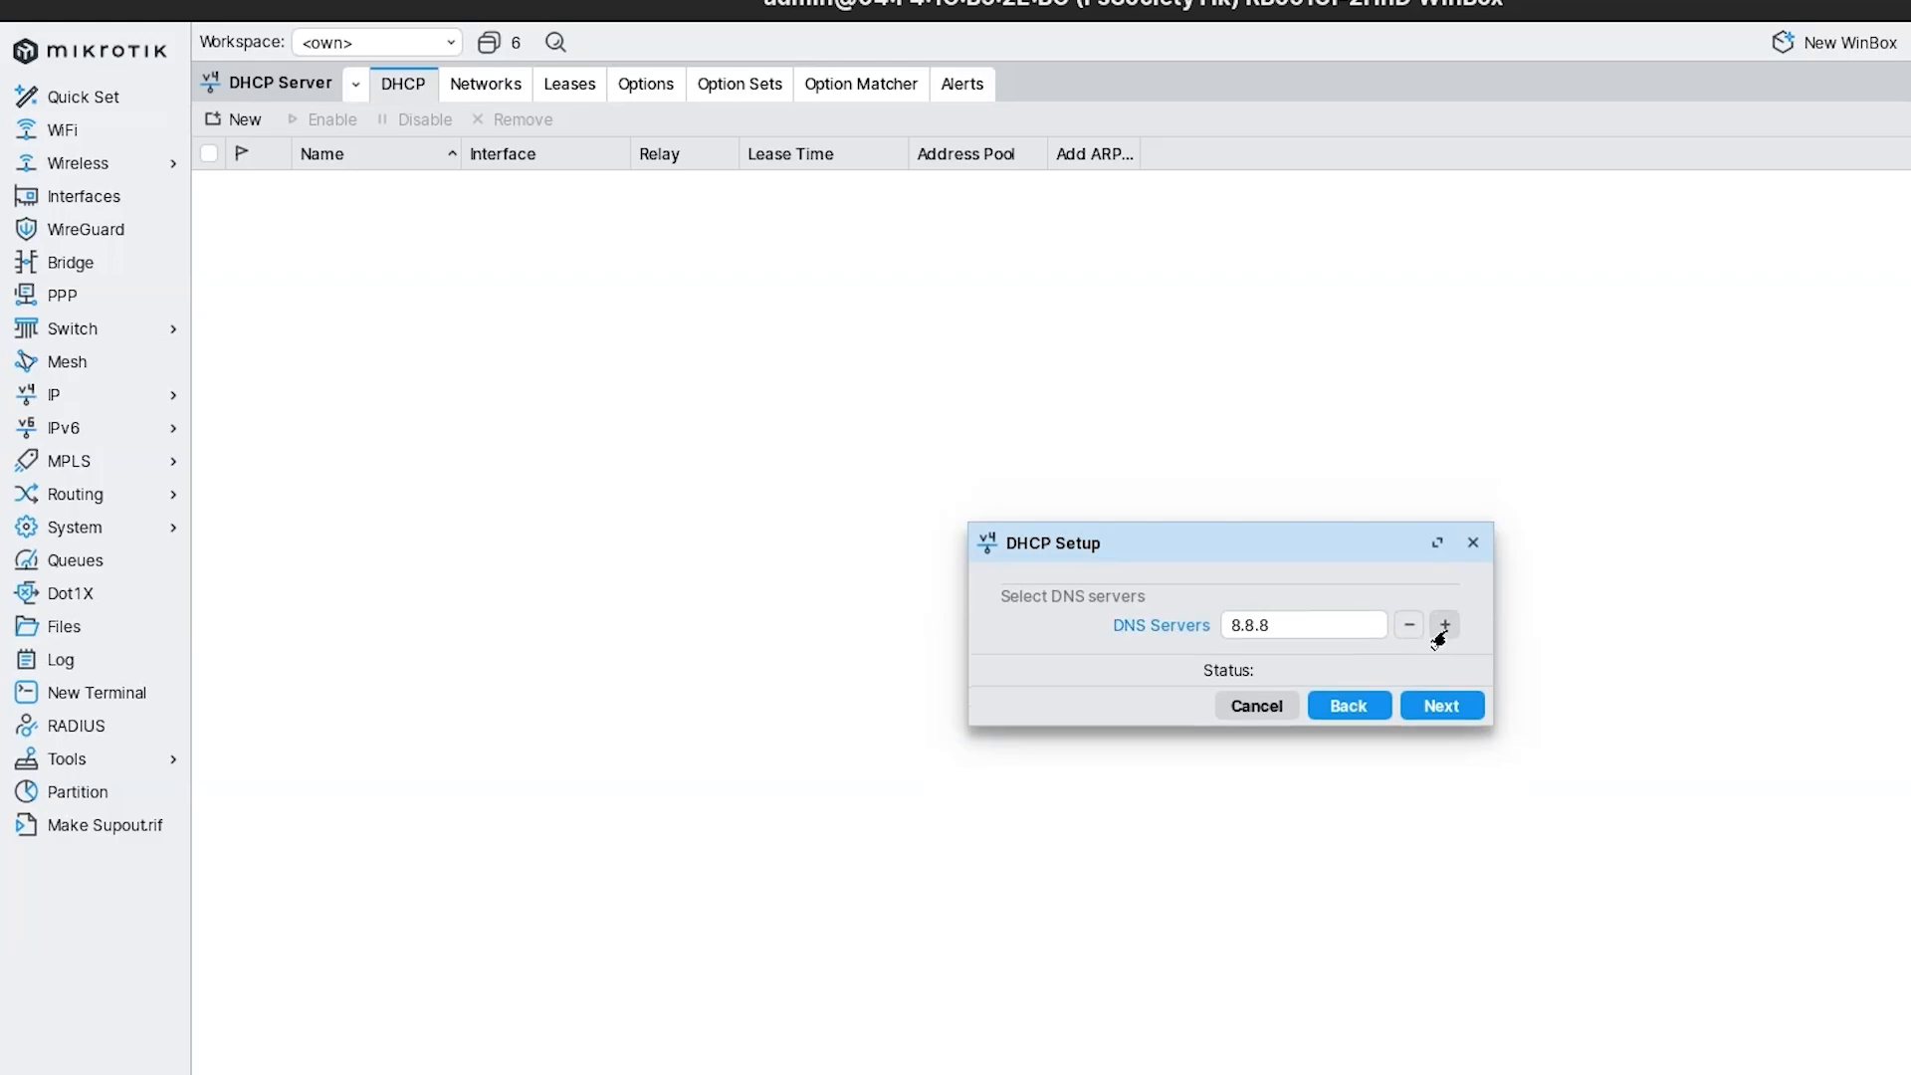
pyautogui.click(1445, 625)
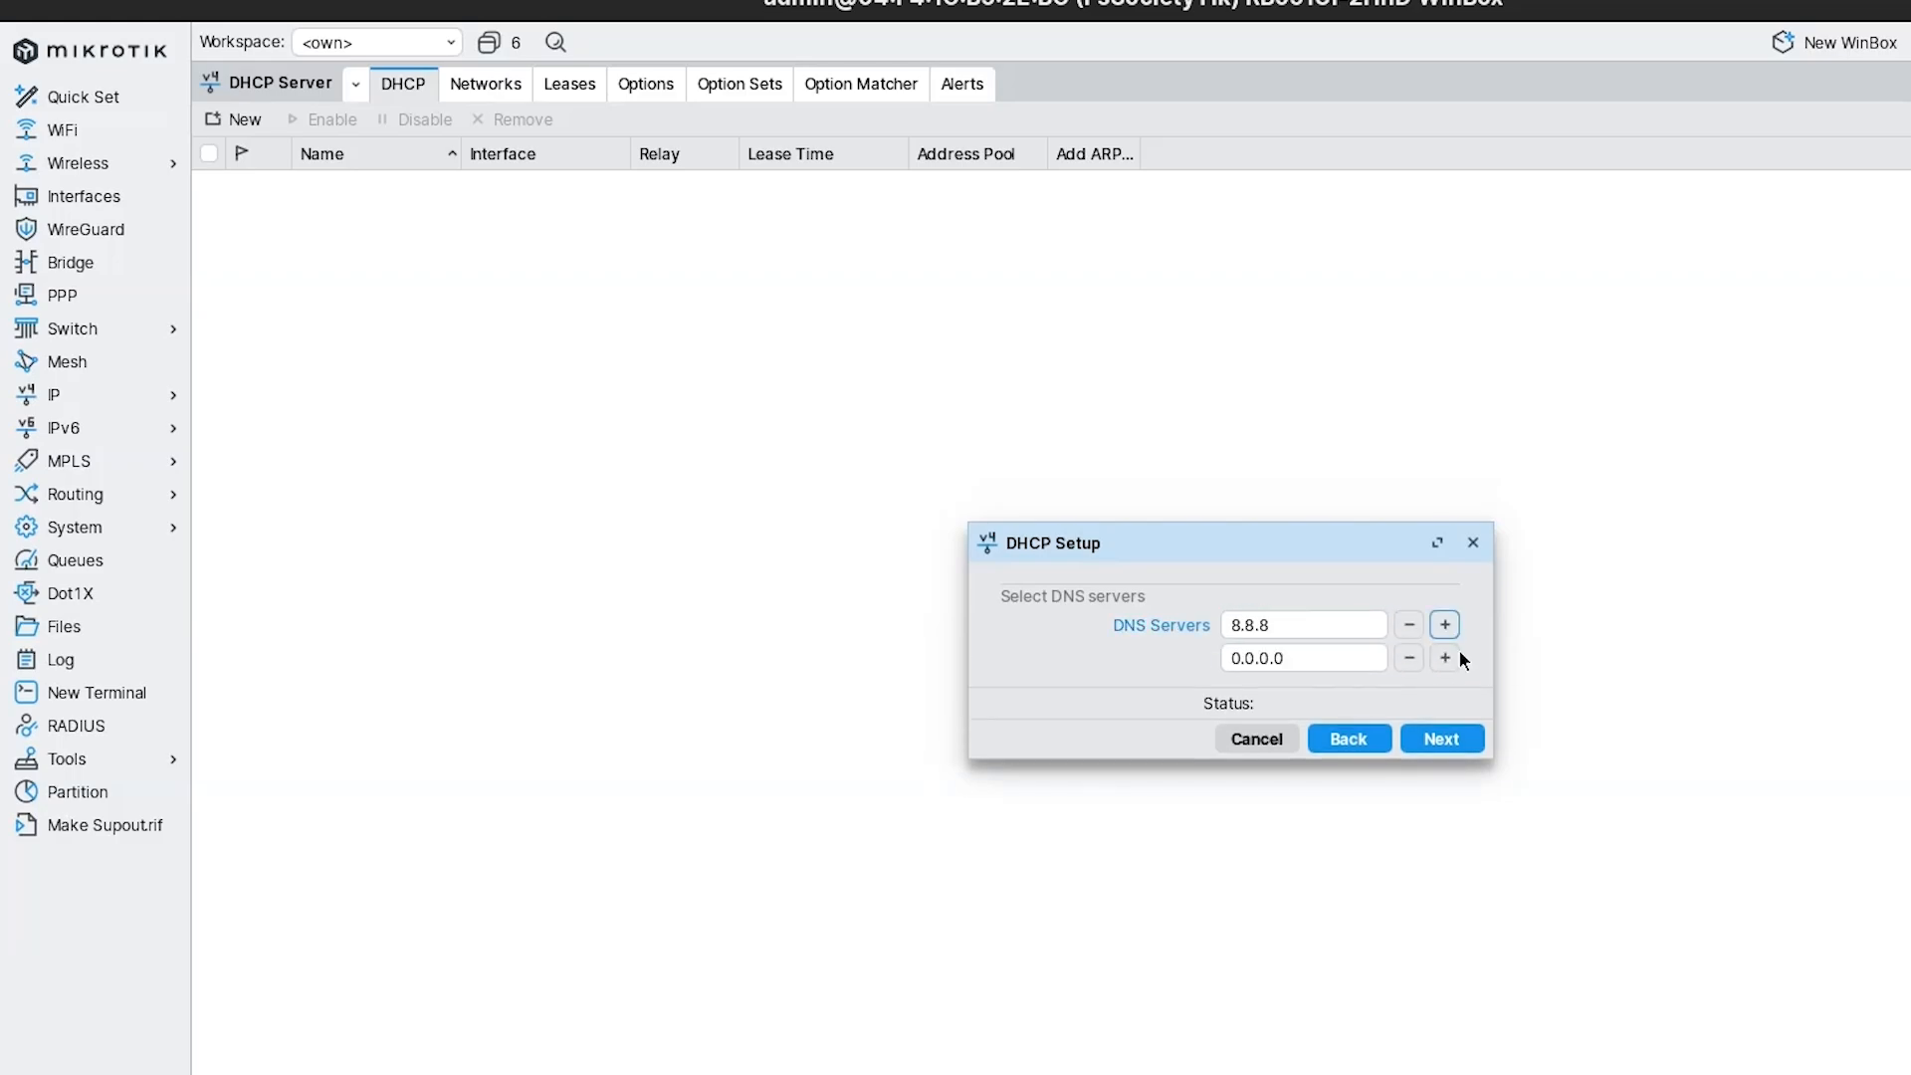
pyautogui.click(1284, 614)
pyautogui.write('.8')
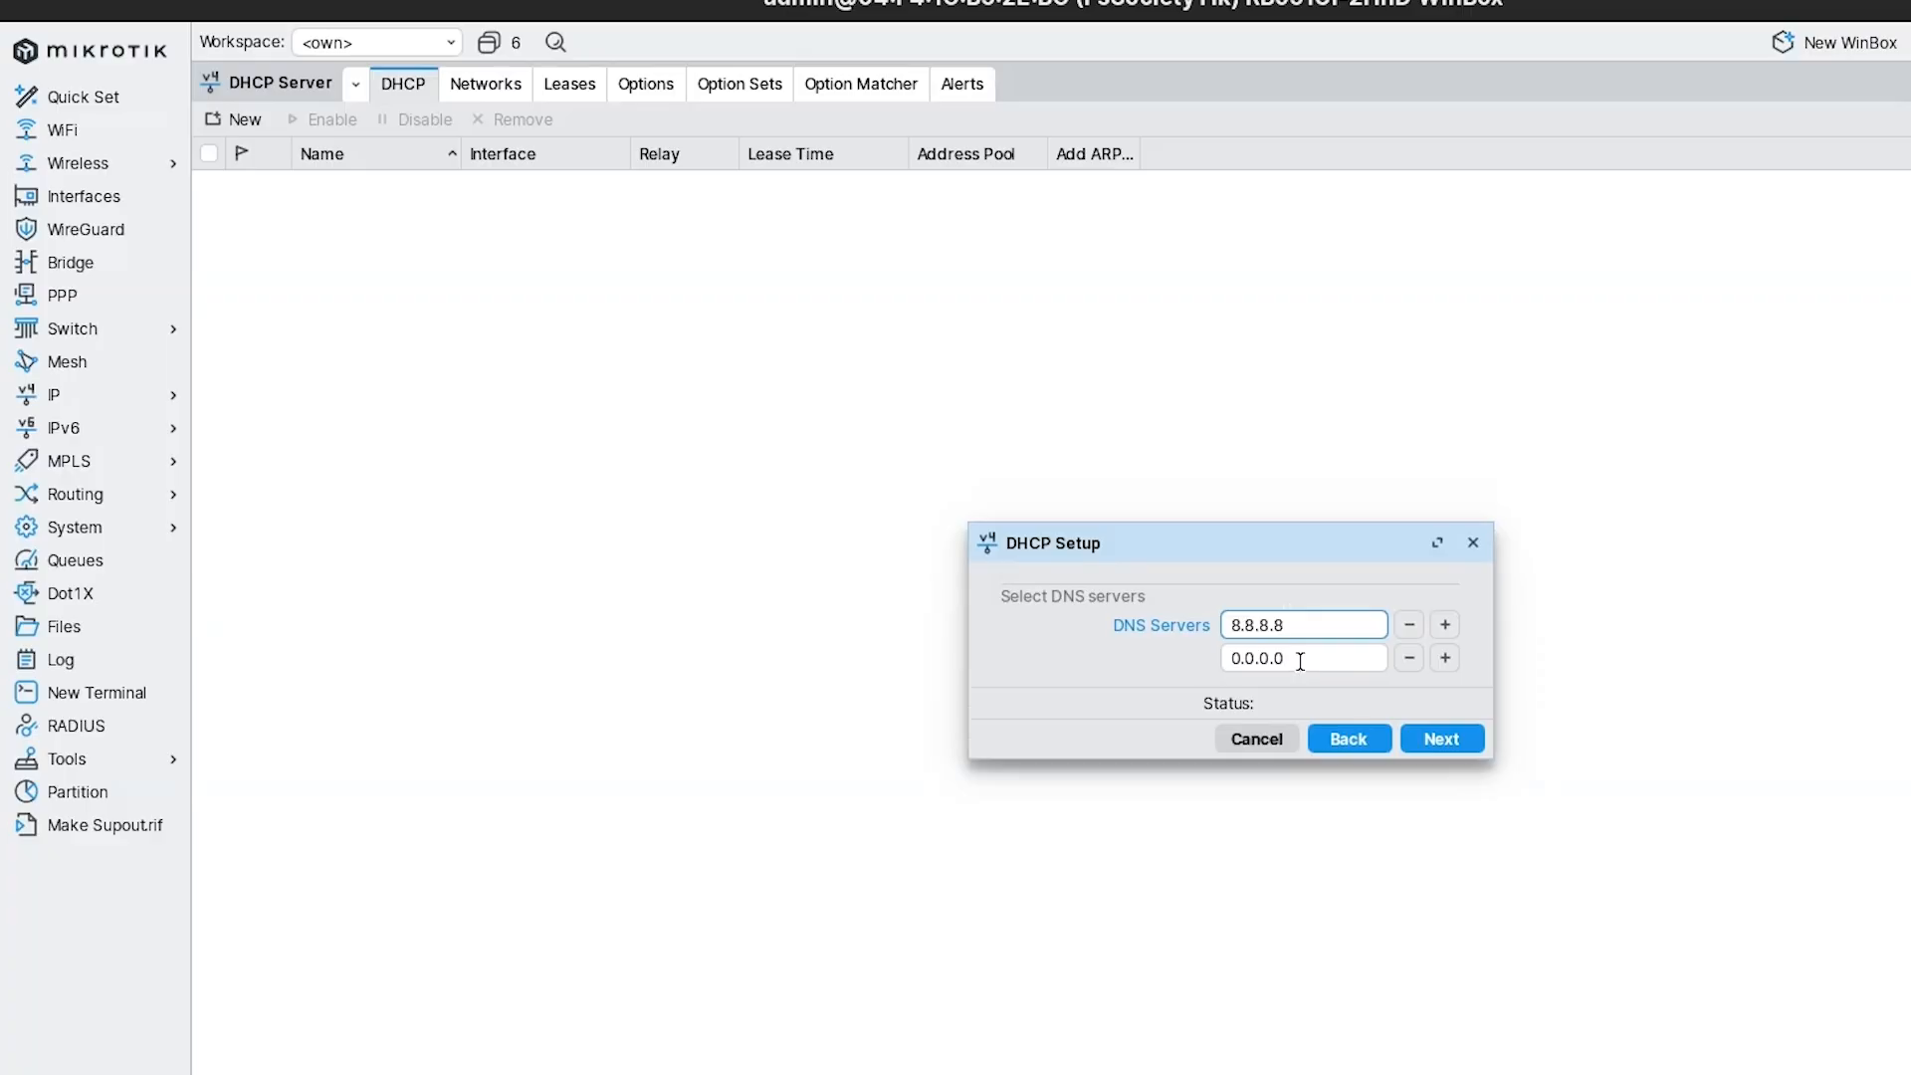
# Add 126.0.1.1 and 192.168.1.1 as the third and fourth DNS servers.
pyautogui.click(1299, 661)
pyautogui.press('BackSpace')
pyautogui.press('BackSpace')
pyautogui.press('BackSpace')
pyautogui.press('BackSpace')
pyautogui.press('BackSpace')
pyautogui.press('BackSpace')
pyautogui.press('BackSpace')
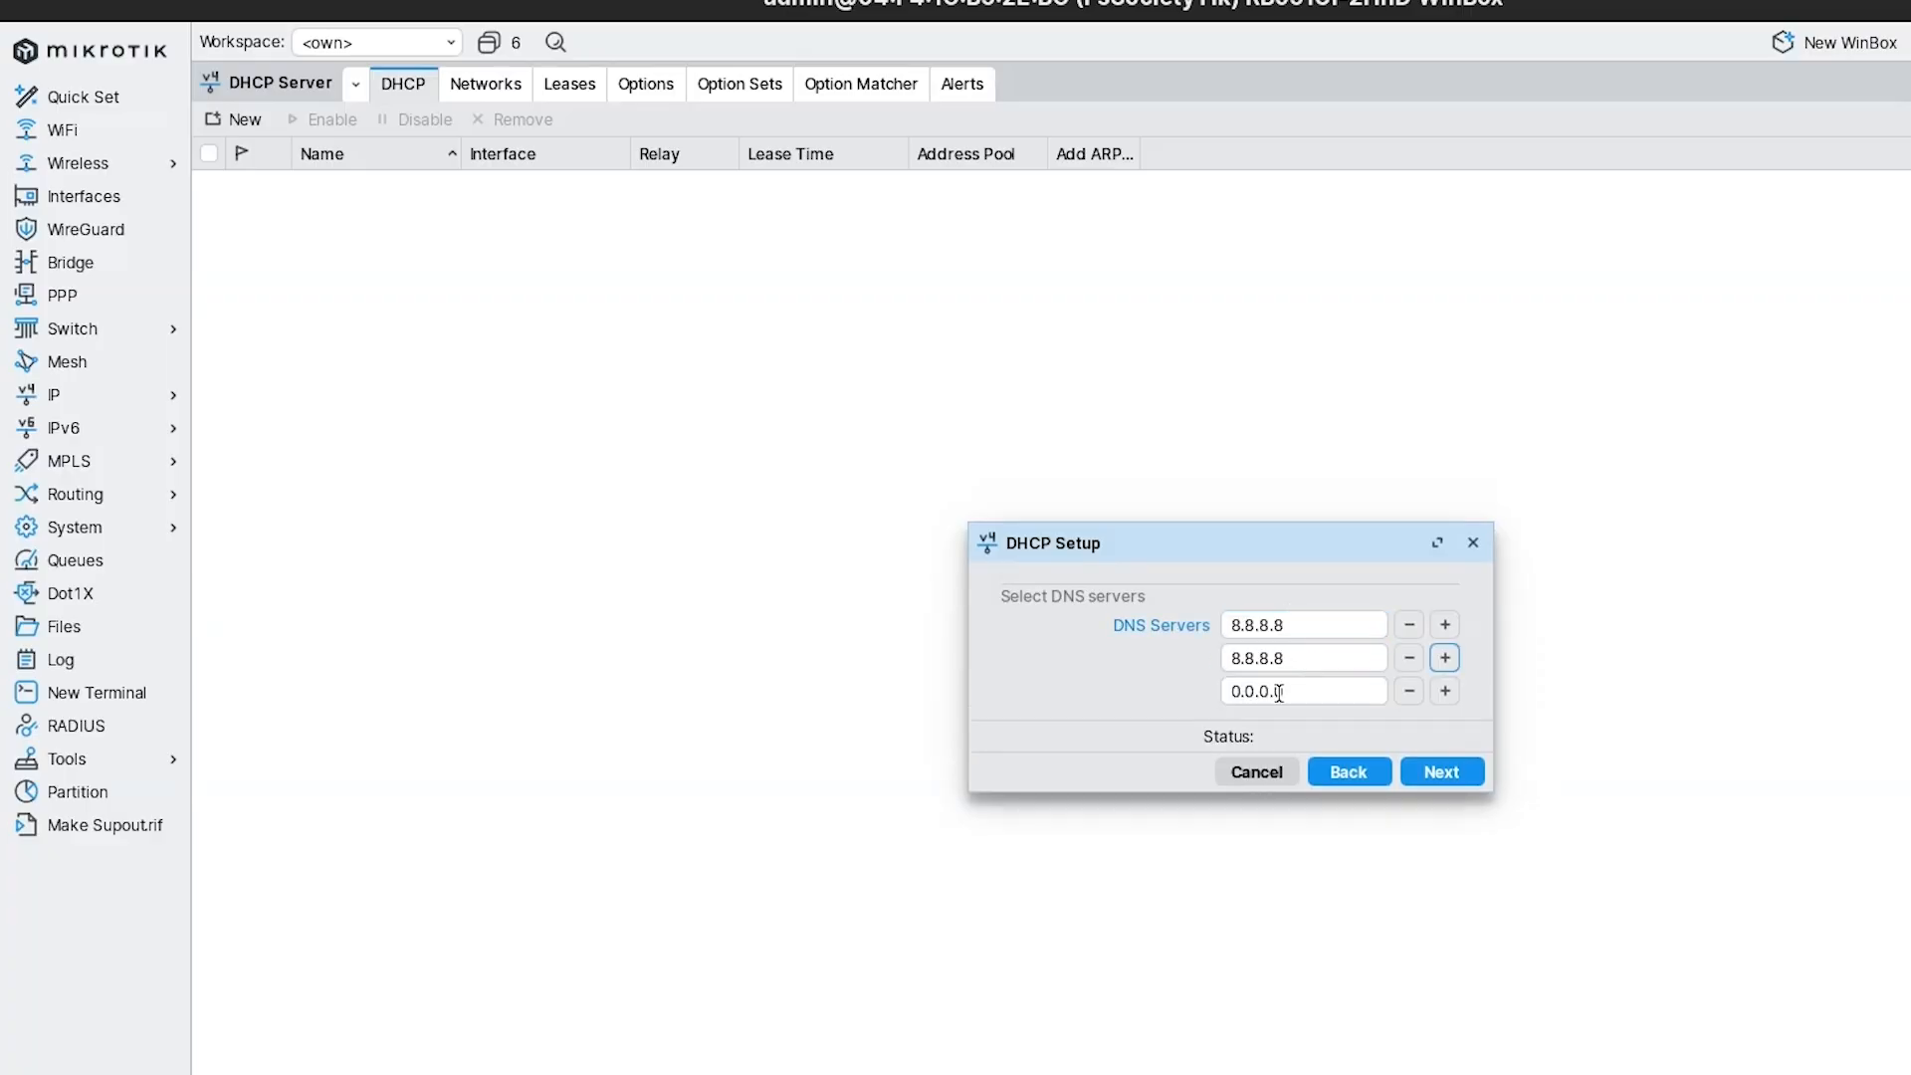
pyautogui.click(1279, 690)
pyautogui.press('BackSpace')
pyautogui.press('BackSpace')
pyautogui.press('BackSpace')
pyautogui.press('BackSpace')
pyautogui.press('BackSpace')
pyautogui.press('BackSpace')
pyautogui.press('BackSpace')
pyautogui.write('&É')
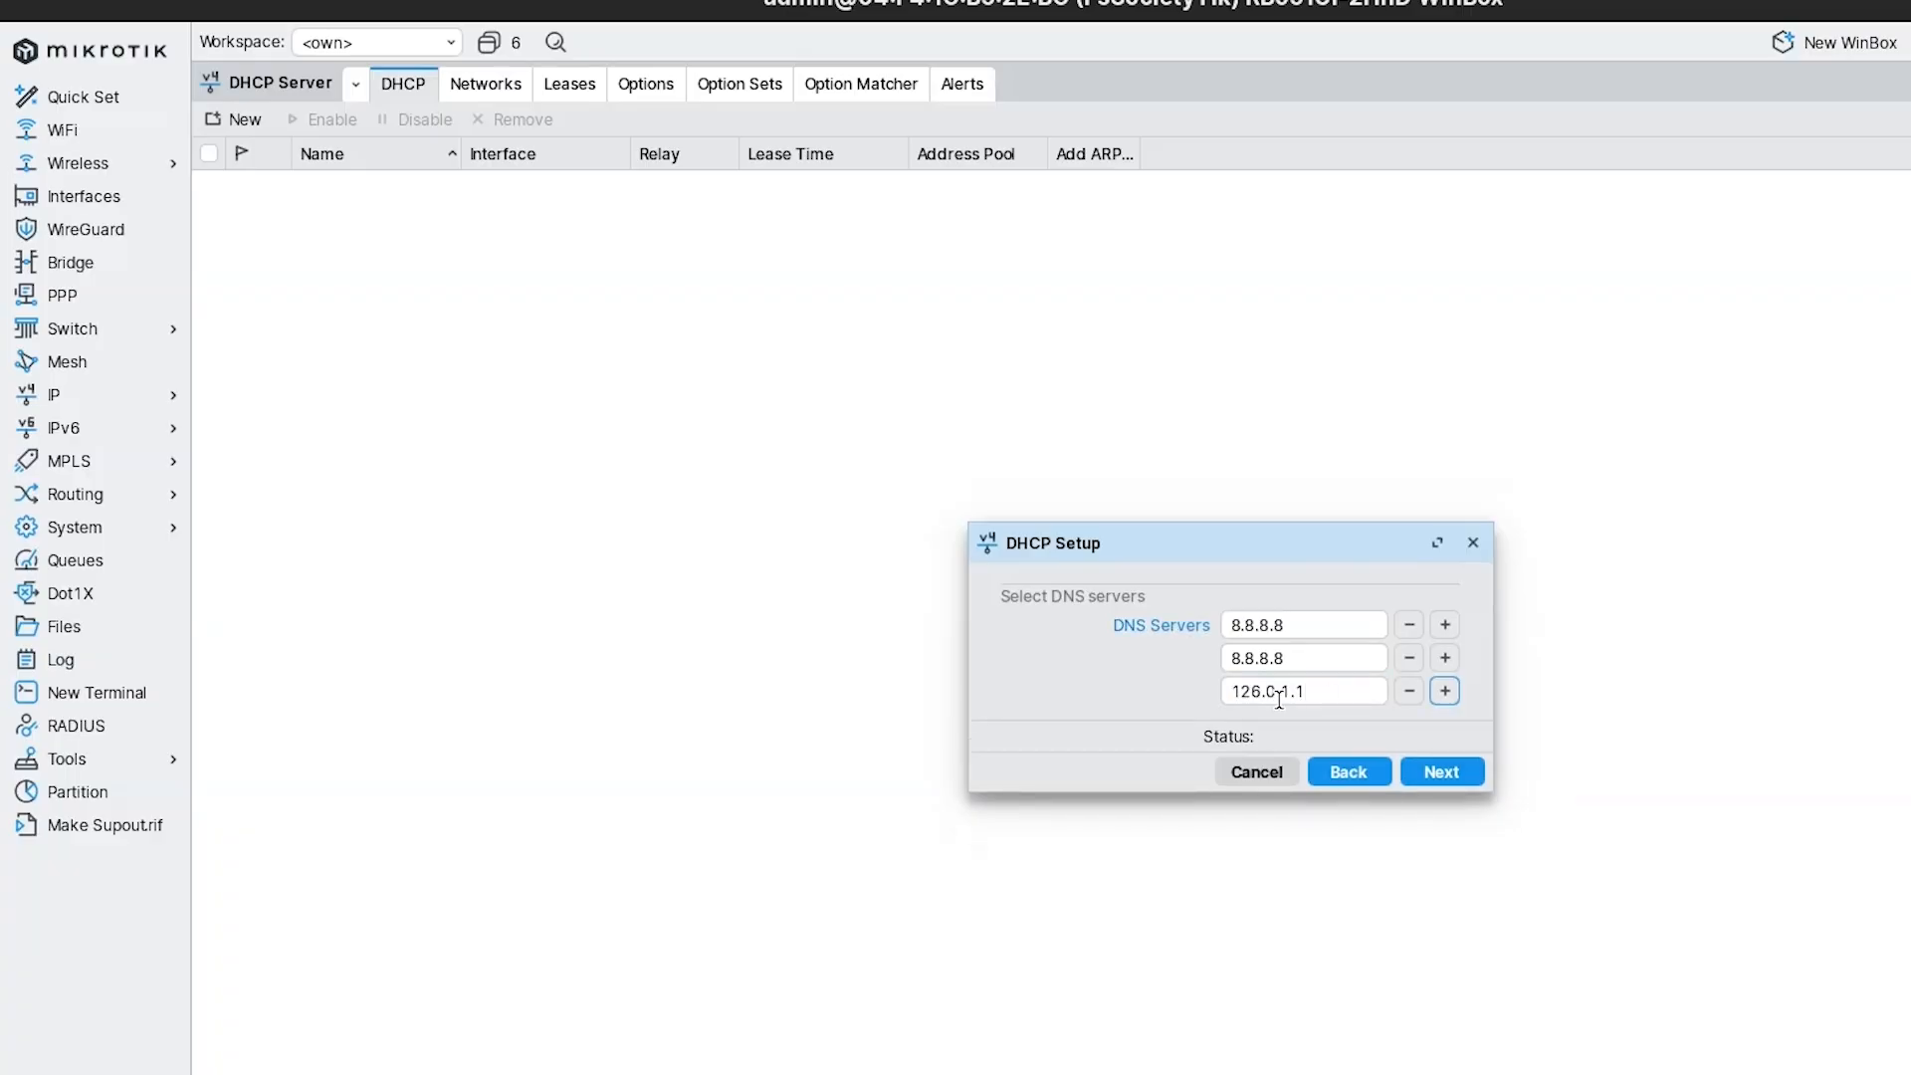
pyautogui.click(1444, 691)
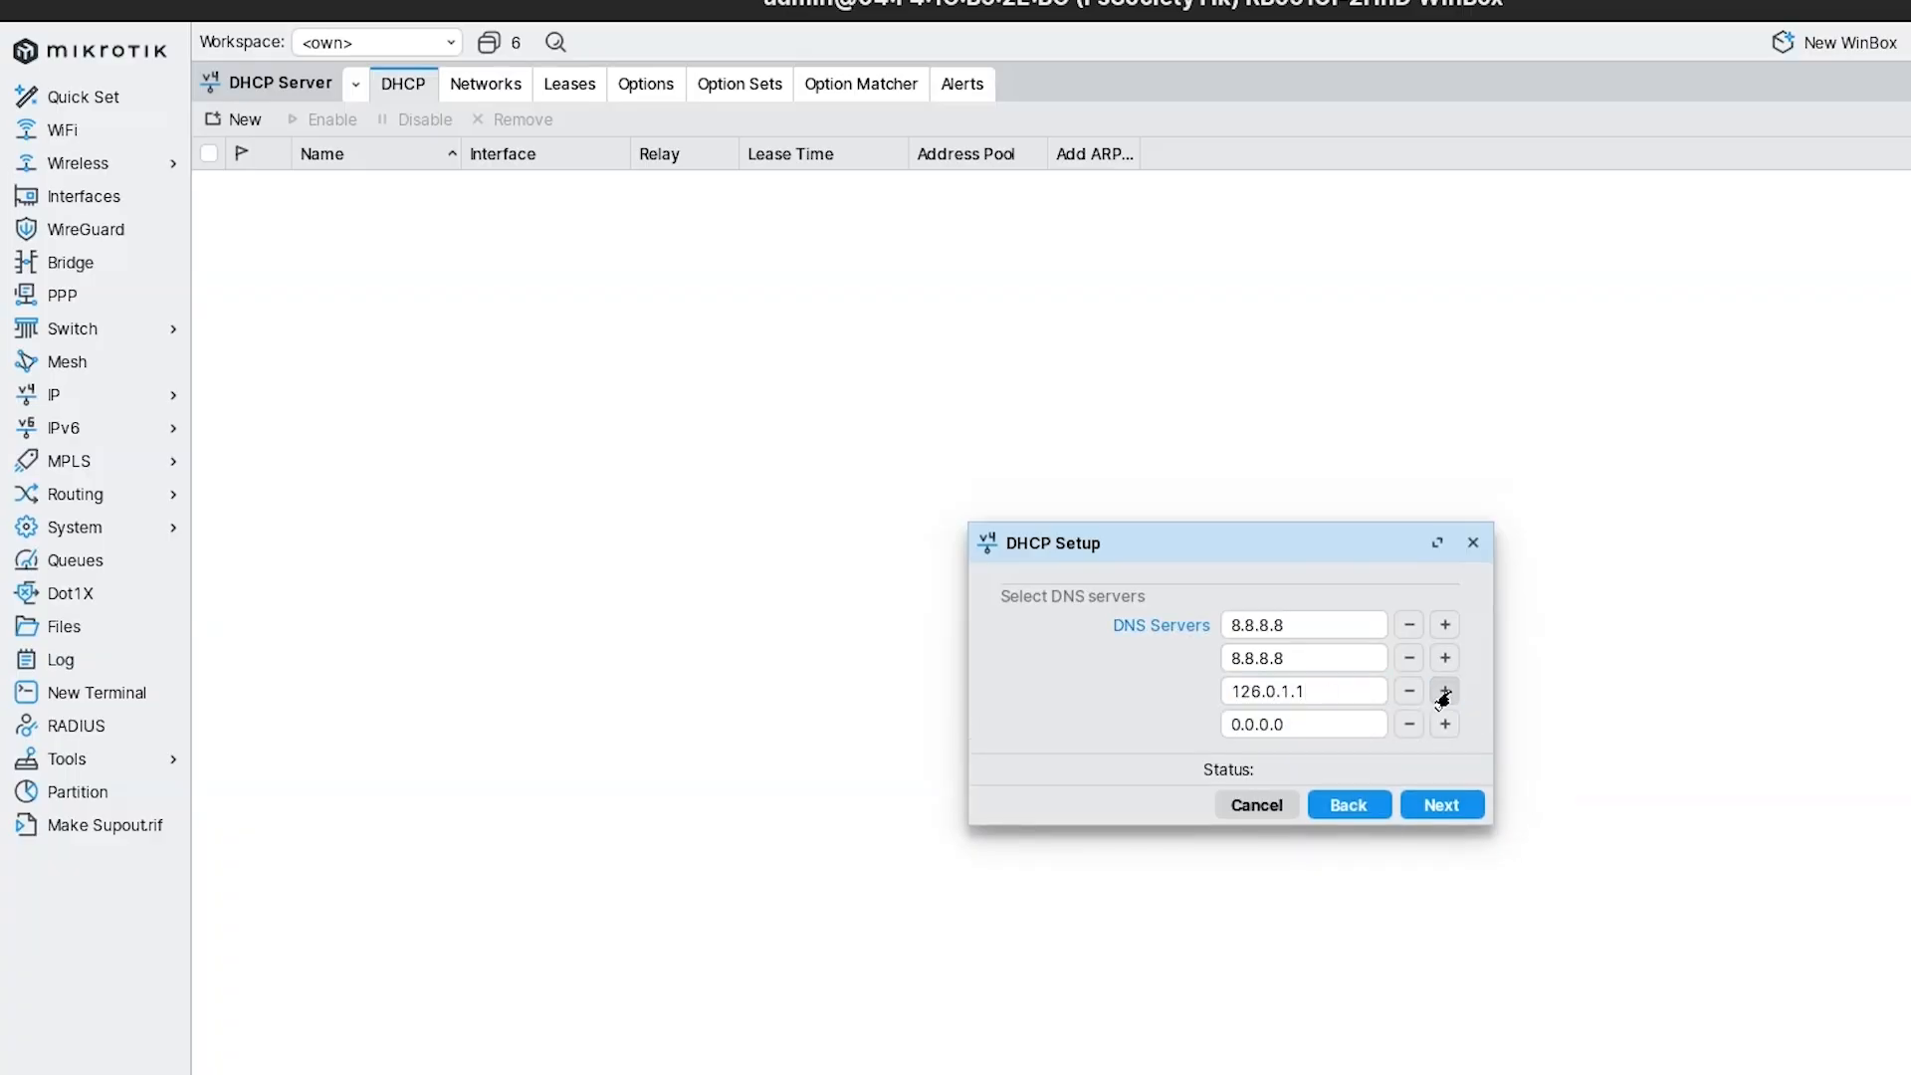
pyautogui.click(1444, 690)
pyautogui.click(1318, 723)
pyautogui.write('192.168.1.')
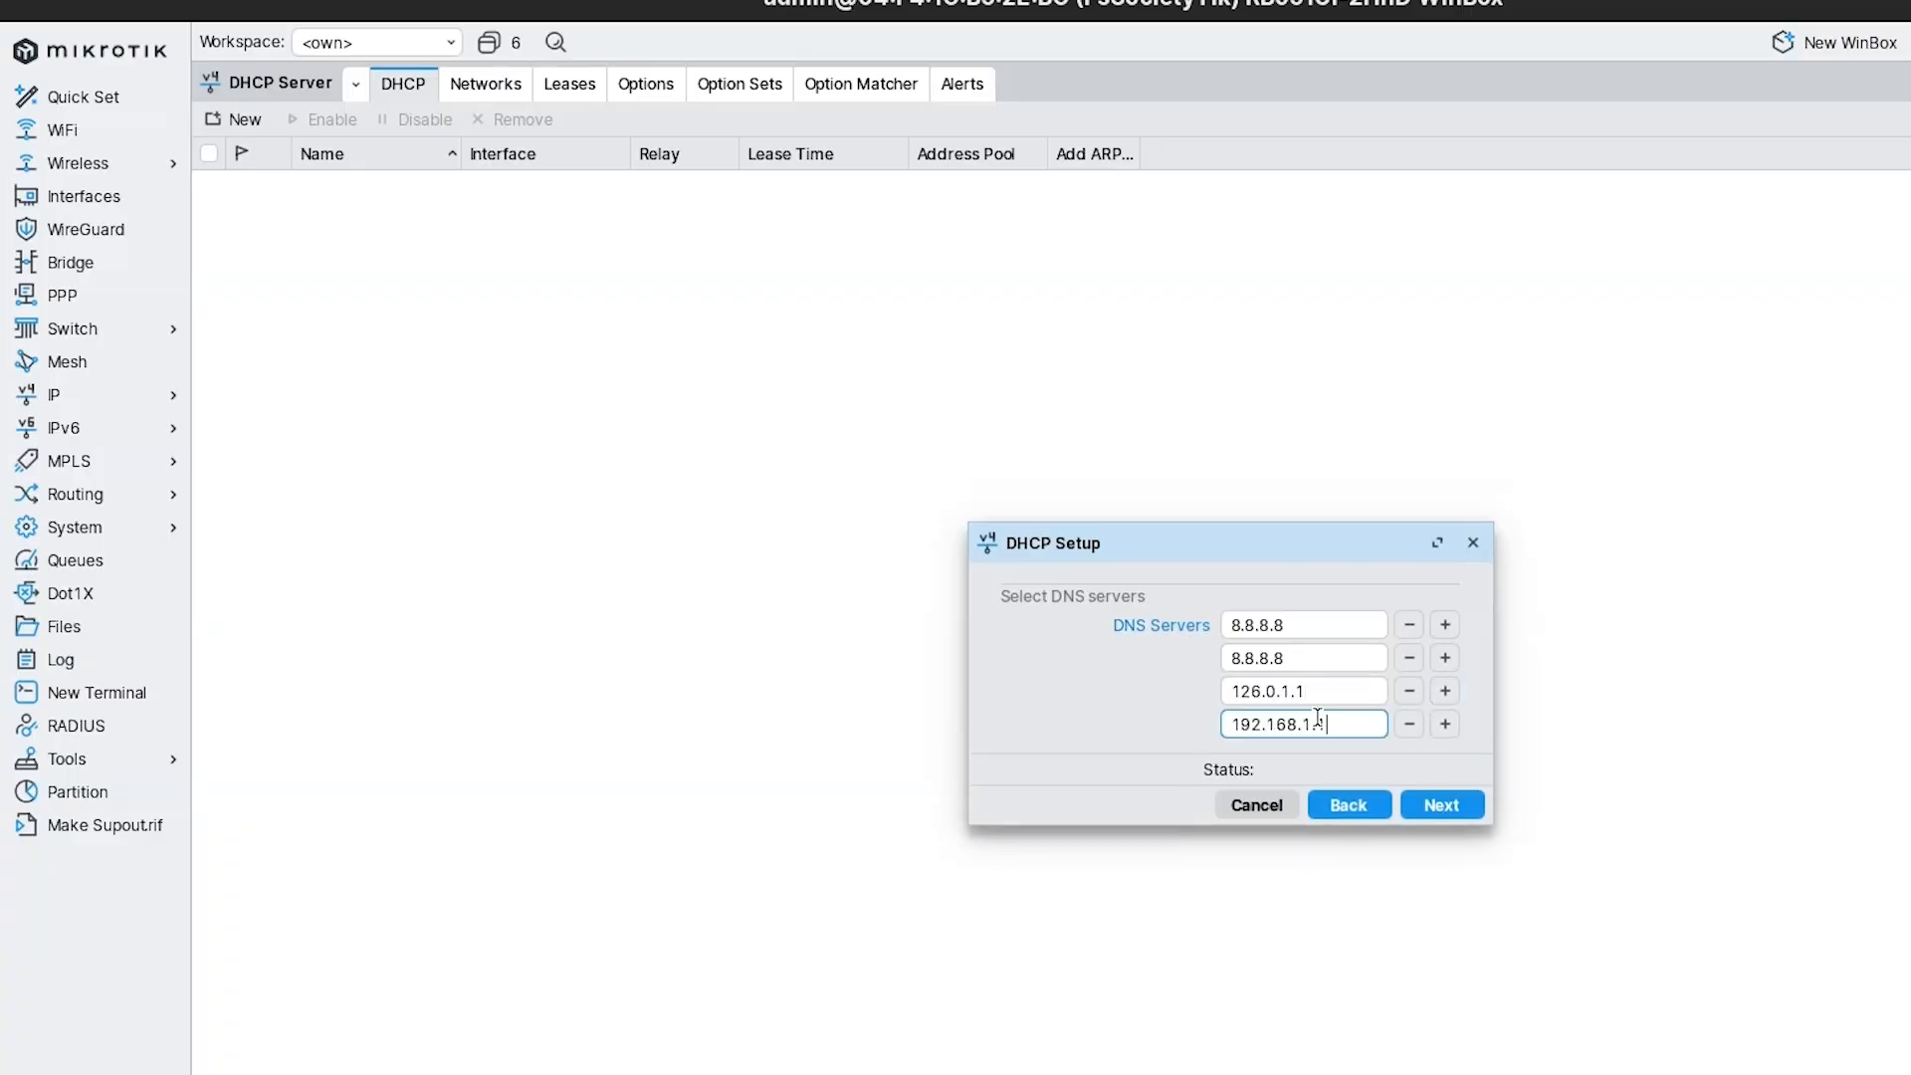
pyautogui.write('1')
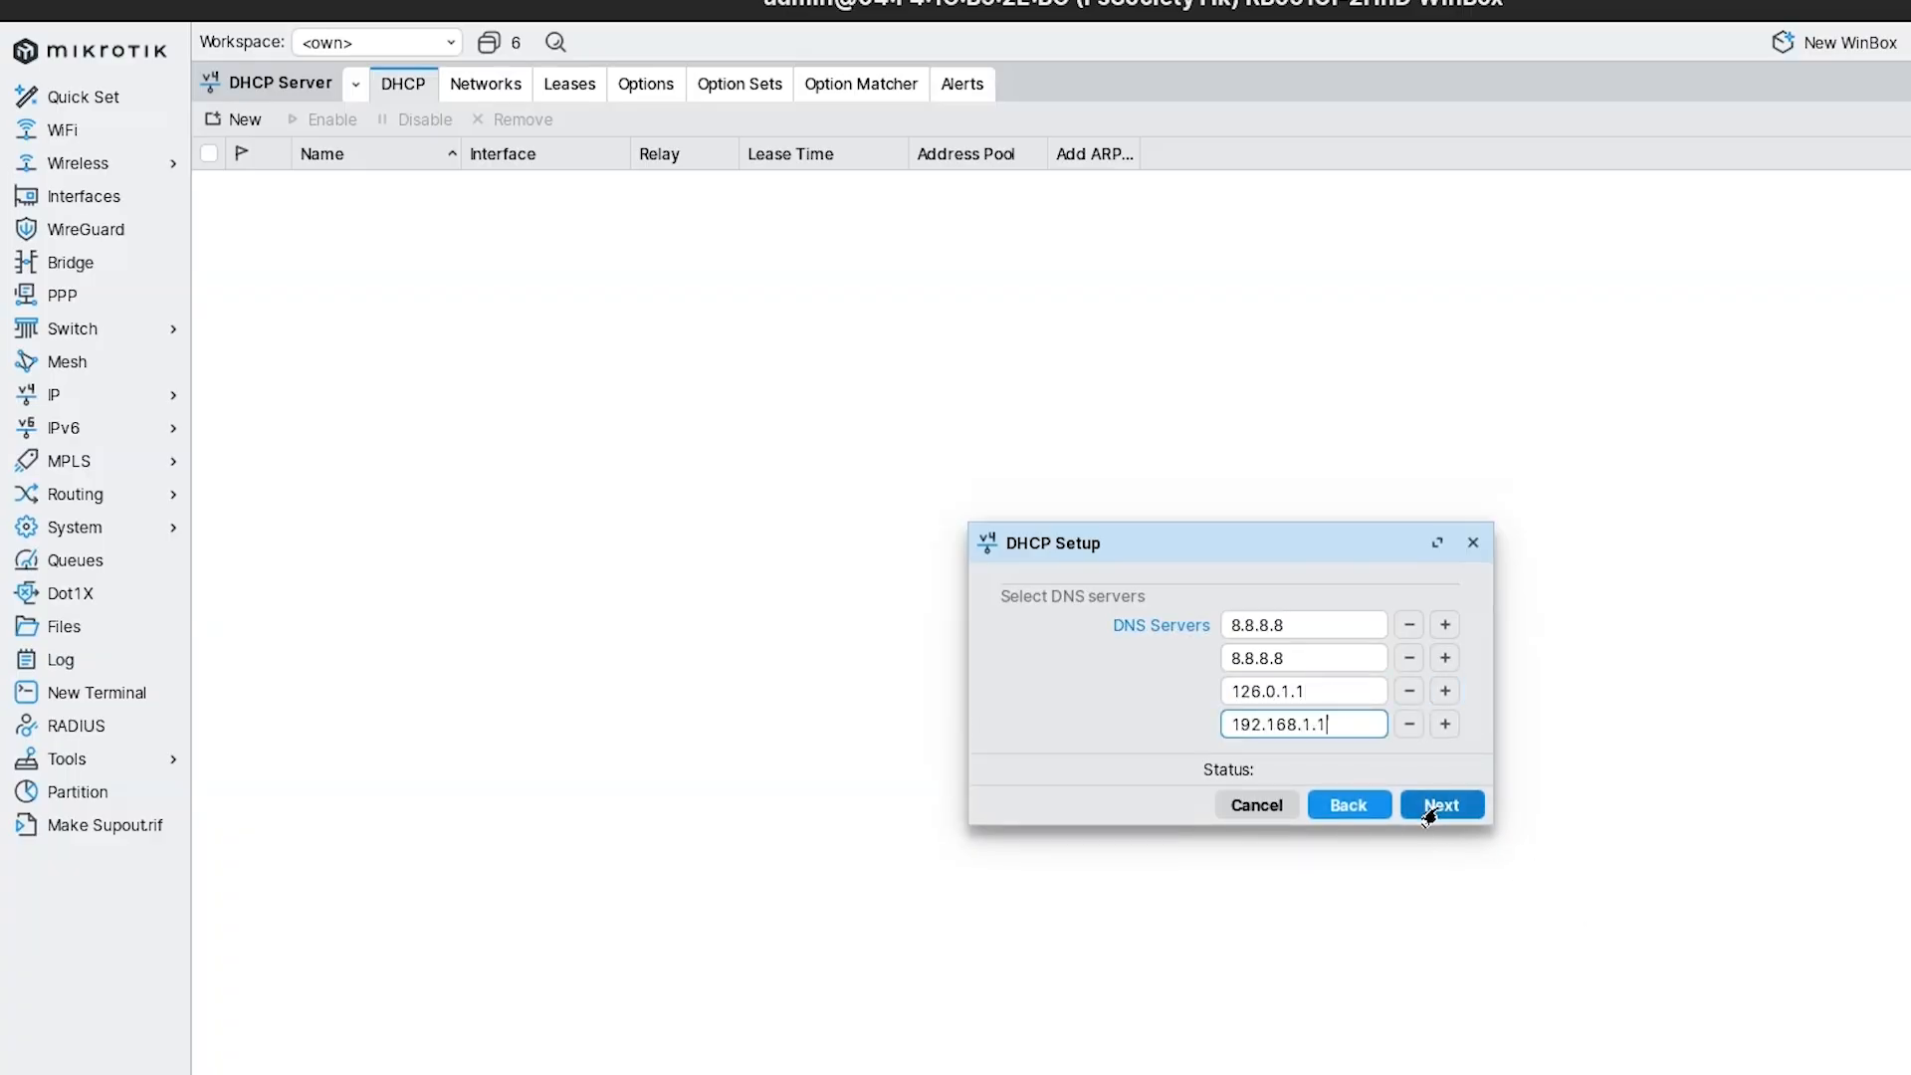
pyautogui.click(1437, 804)
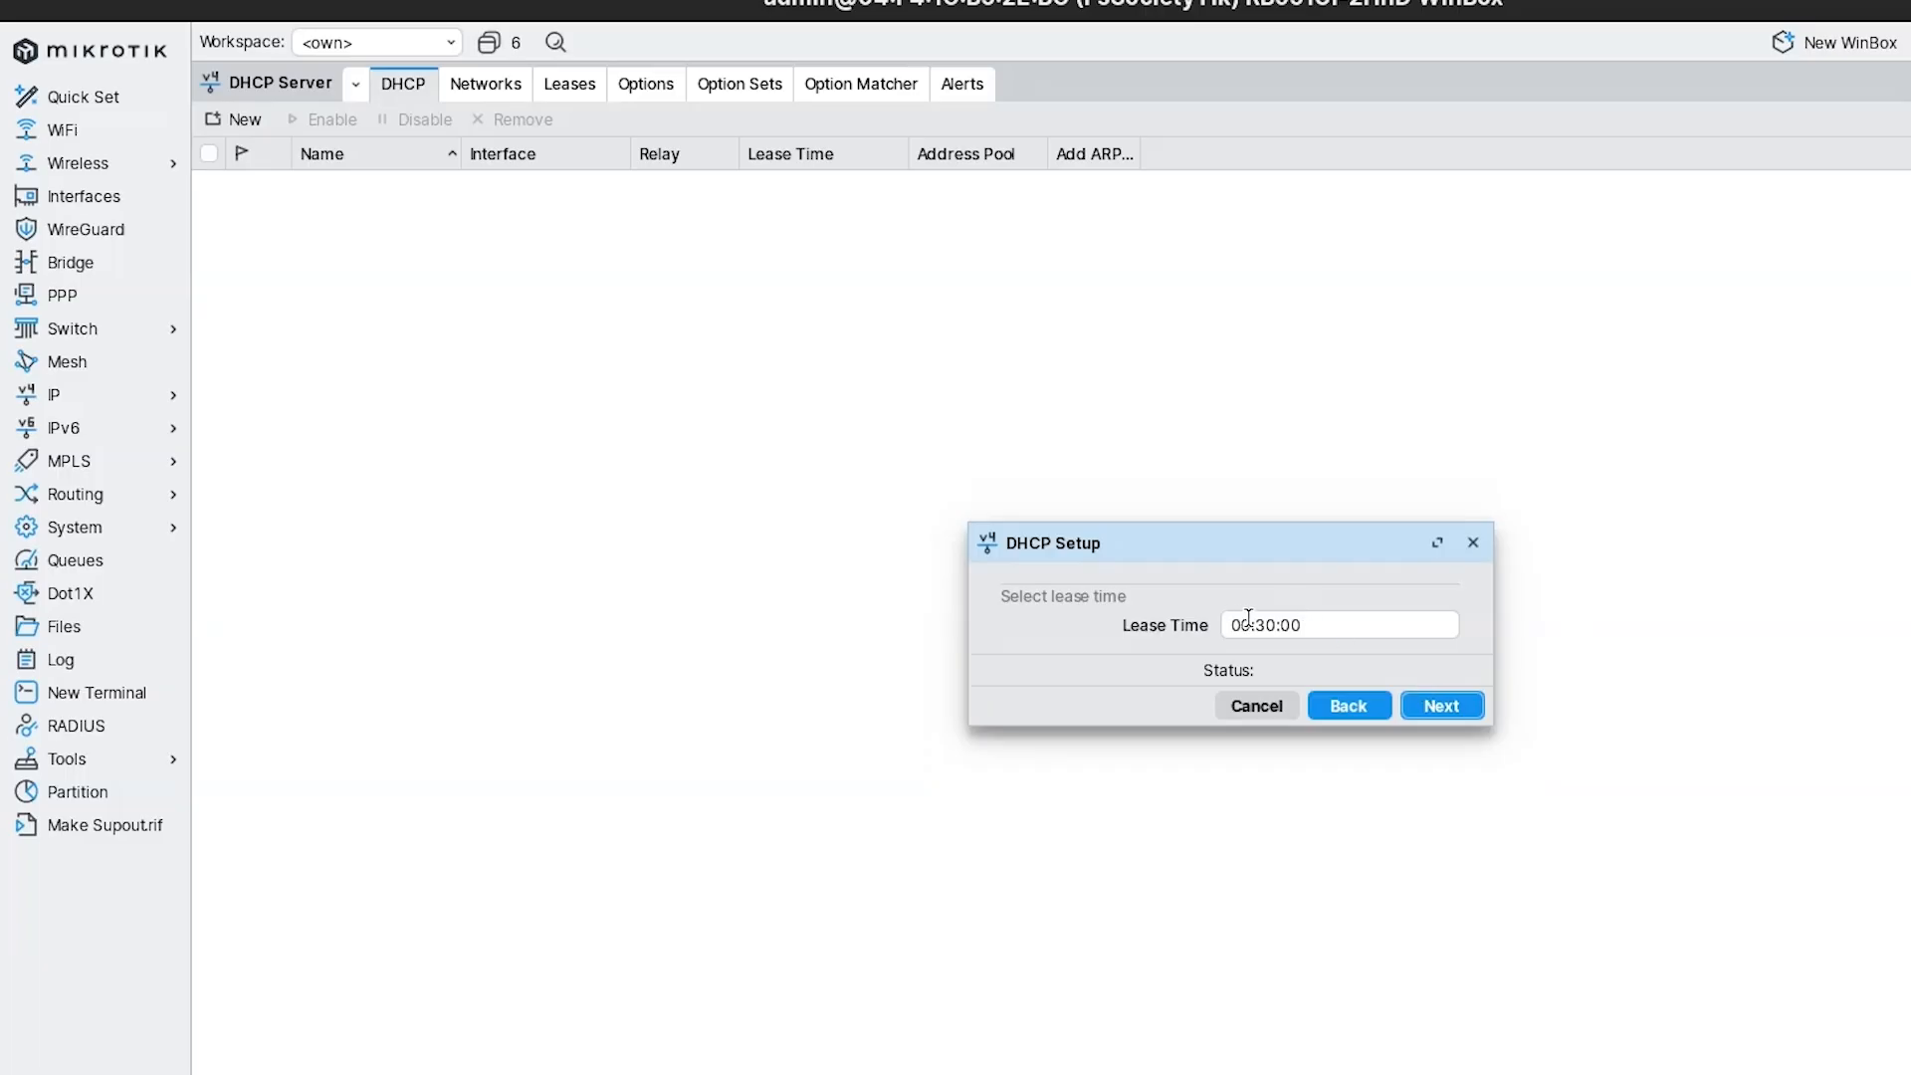
# Set the lease time to 24:00:00 and finish the DHCP setup.
pyautogui.click(1248, 620)
pyautogui.press('BackSpace')
pyautogui.press('BackSpace')
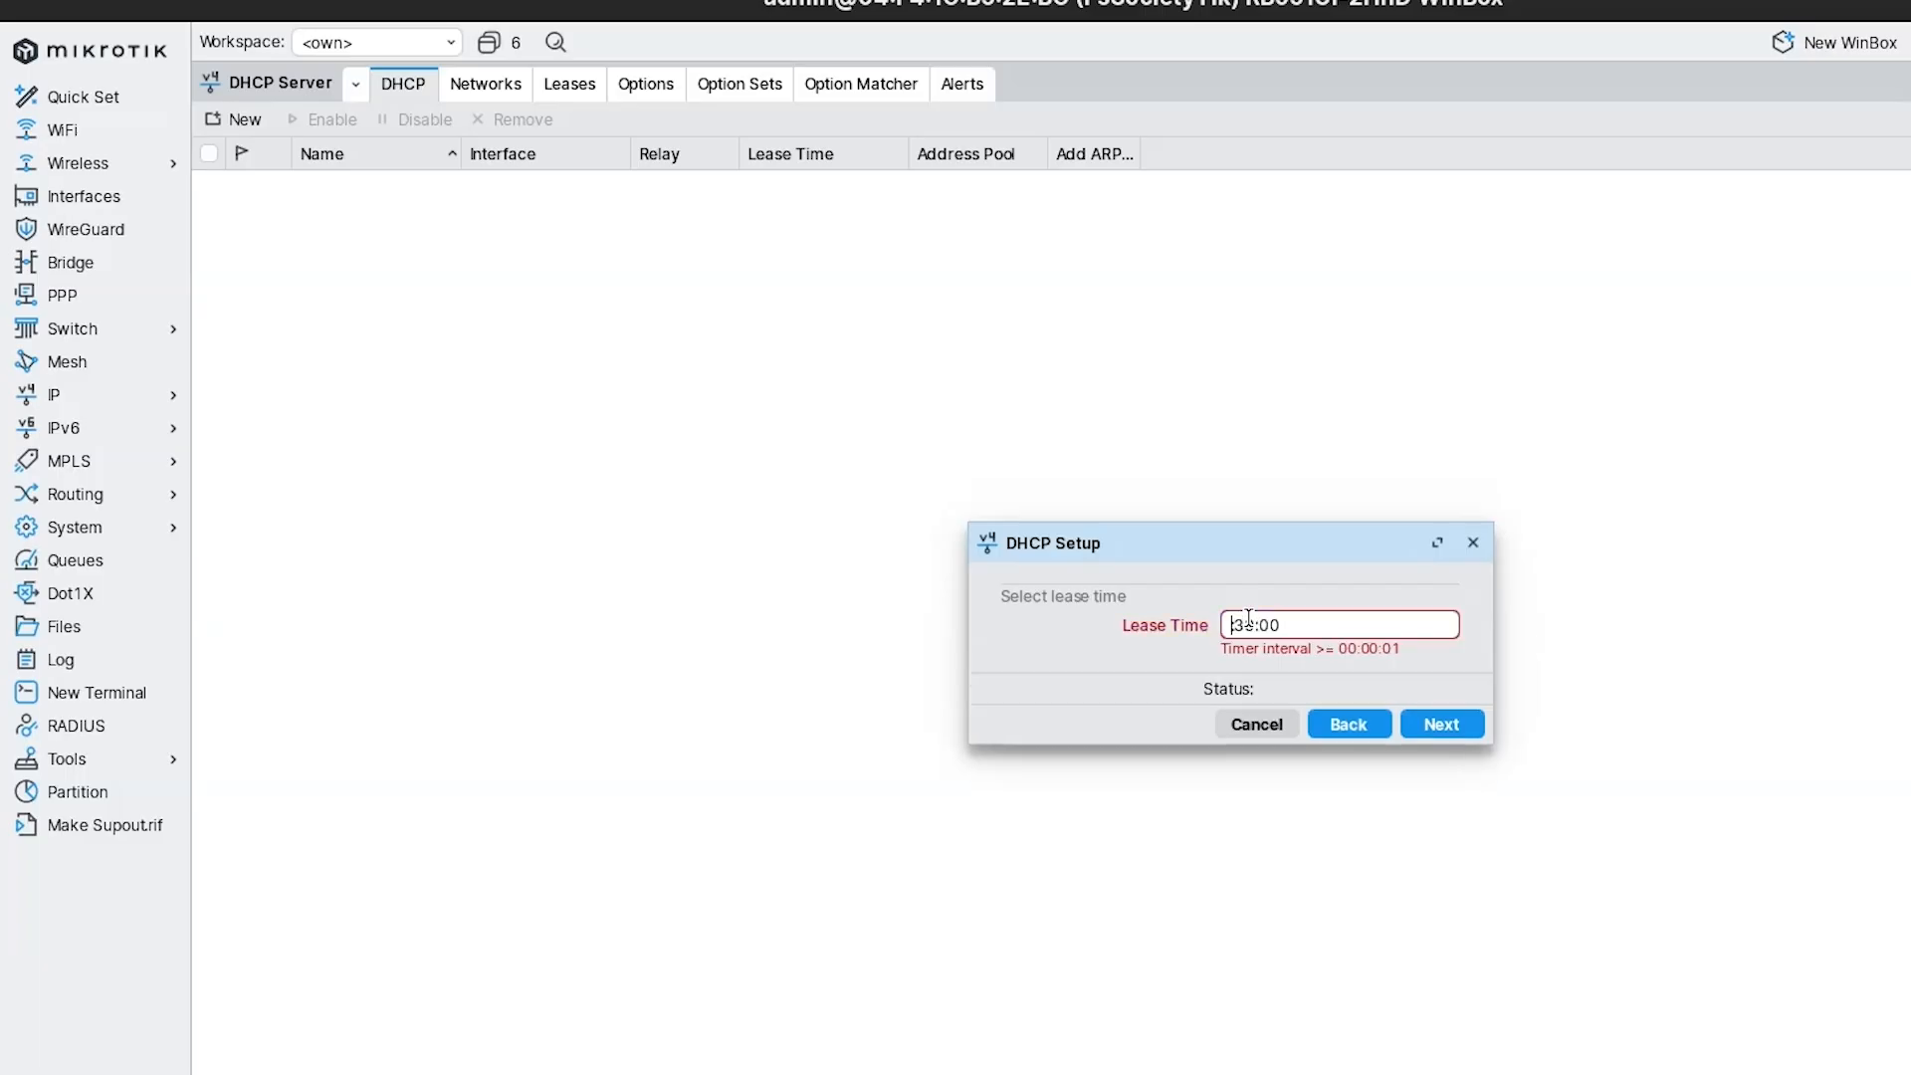
pyautogui.write("é'")
pyautogui.press('BackSpace')
pyautogui.press('BackSpace')
pyautogui.write('24:')
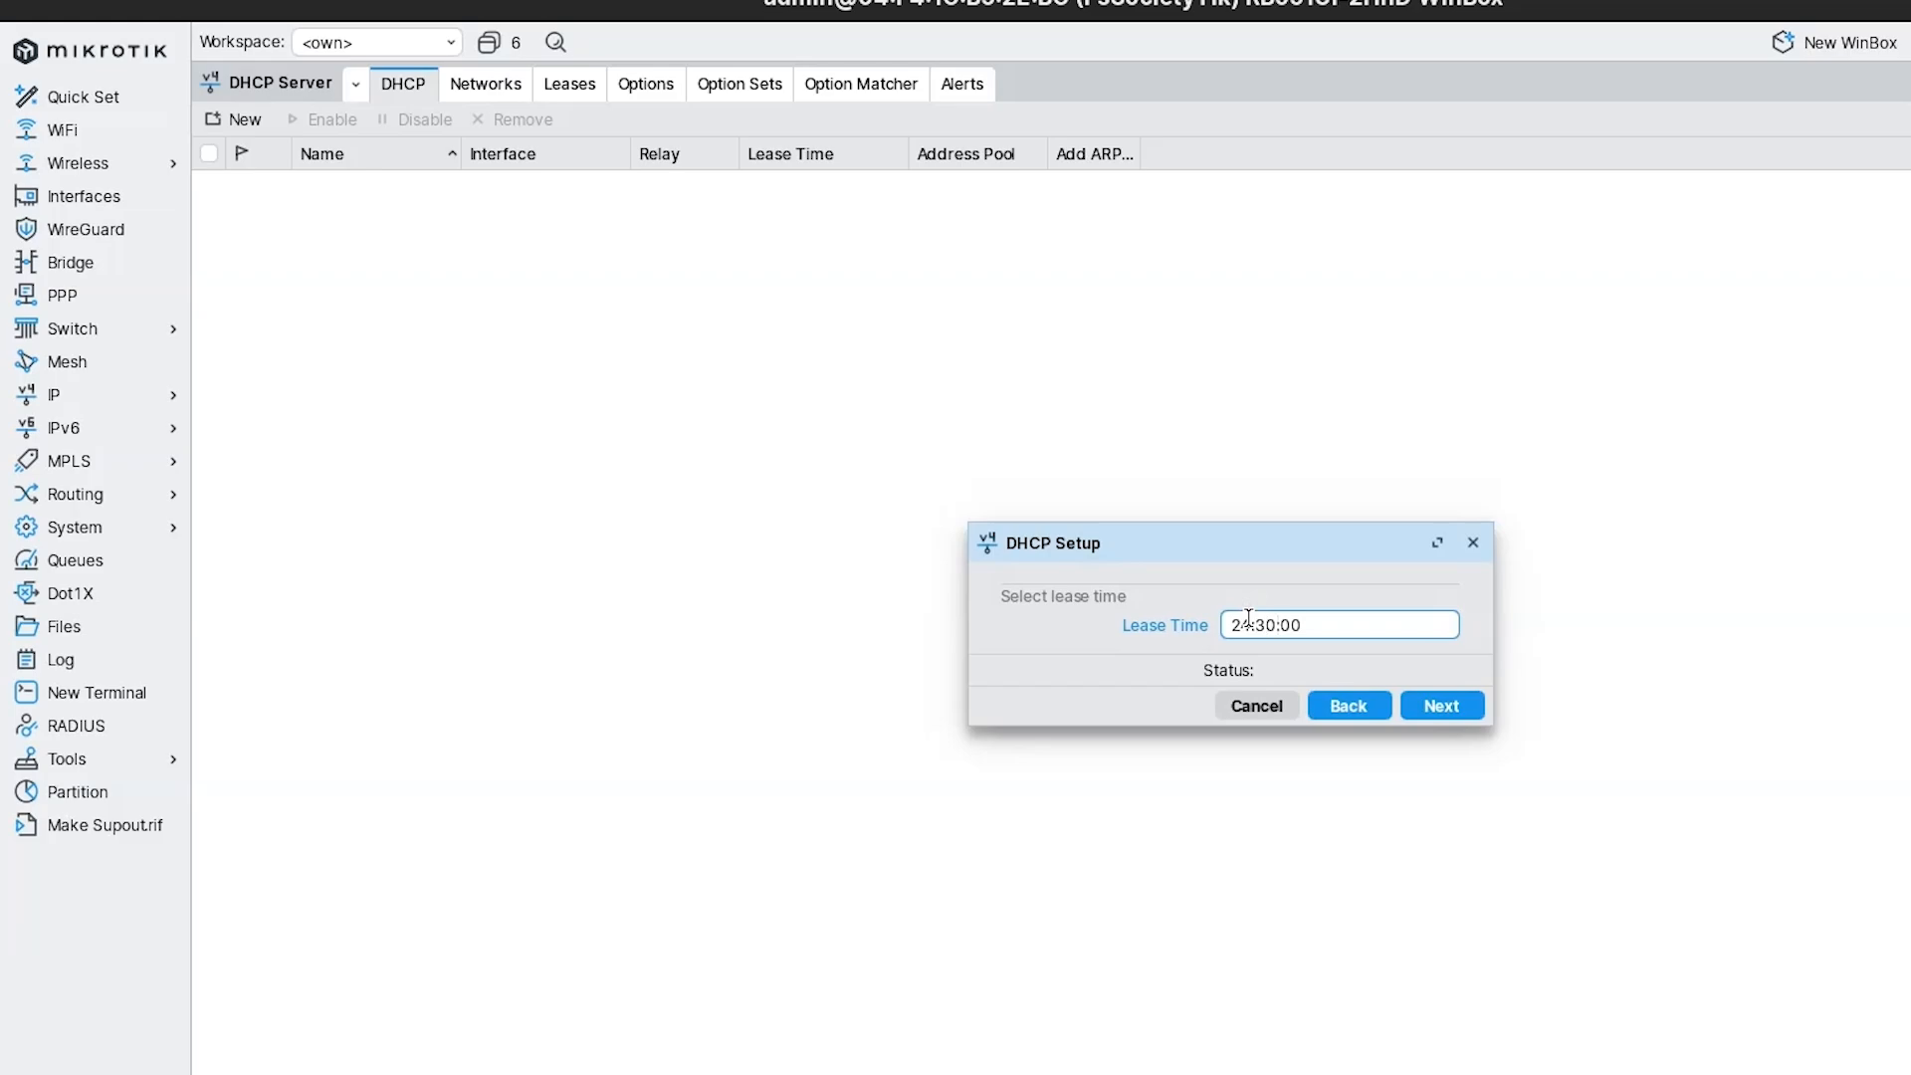
pyautogui.press('BackSpace')
pyautogui.write('0')
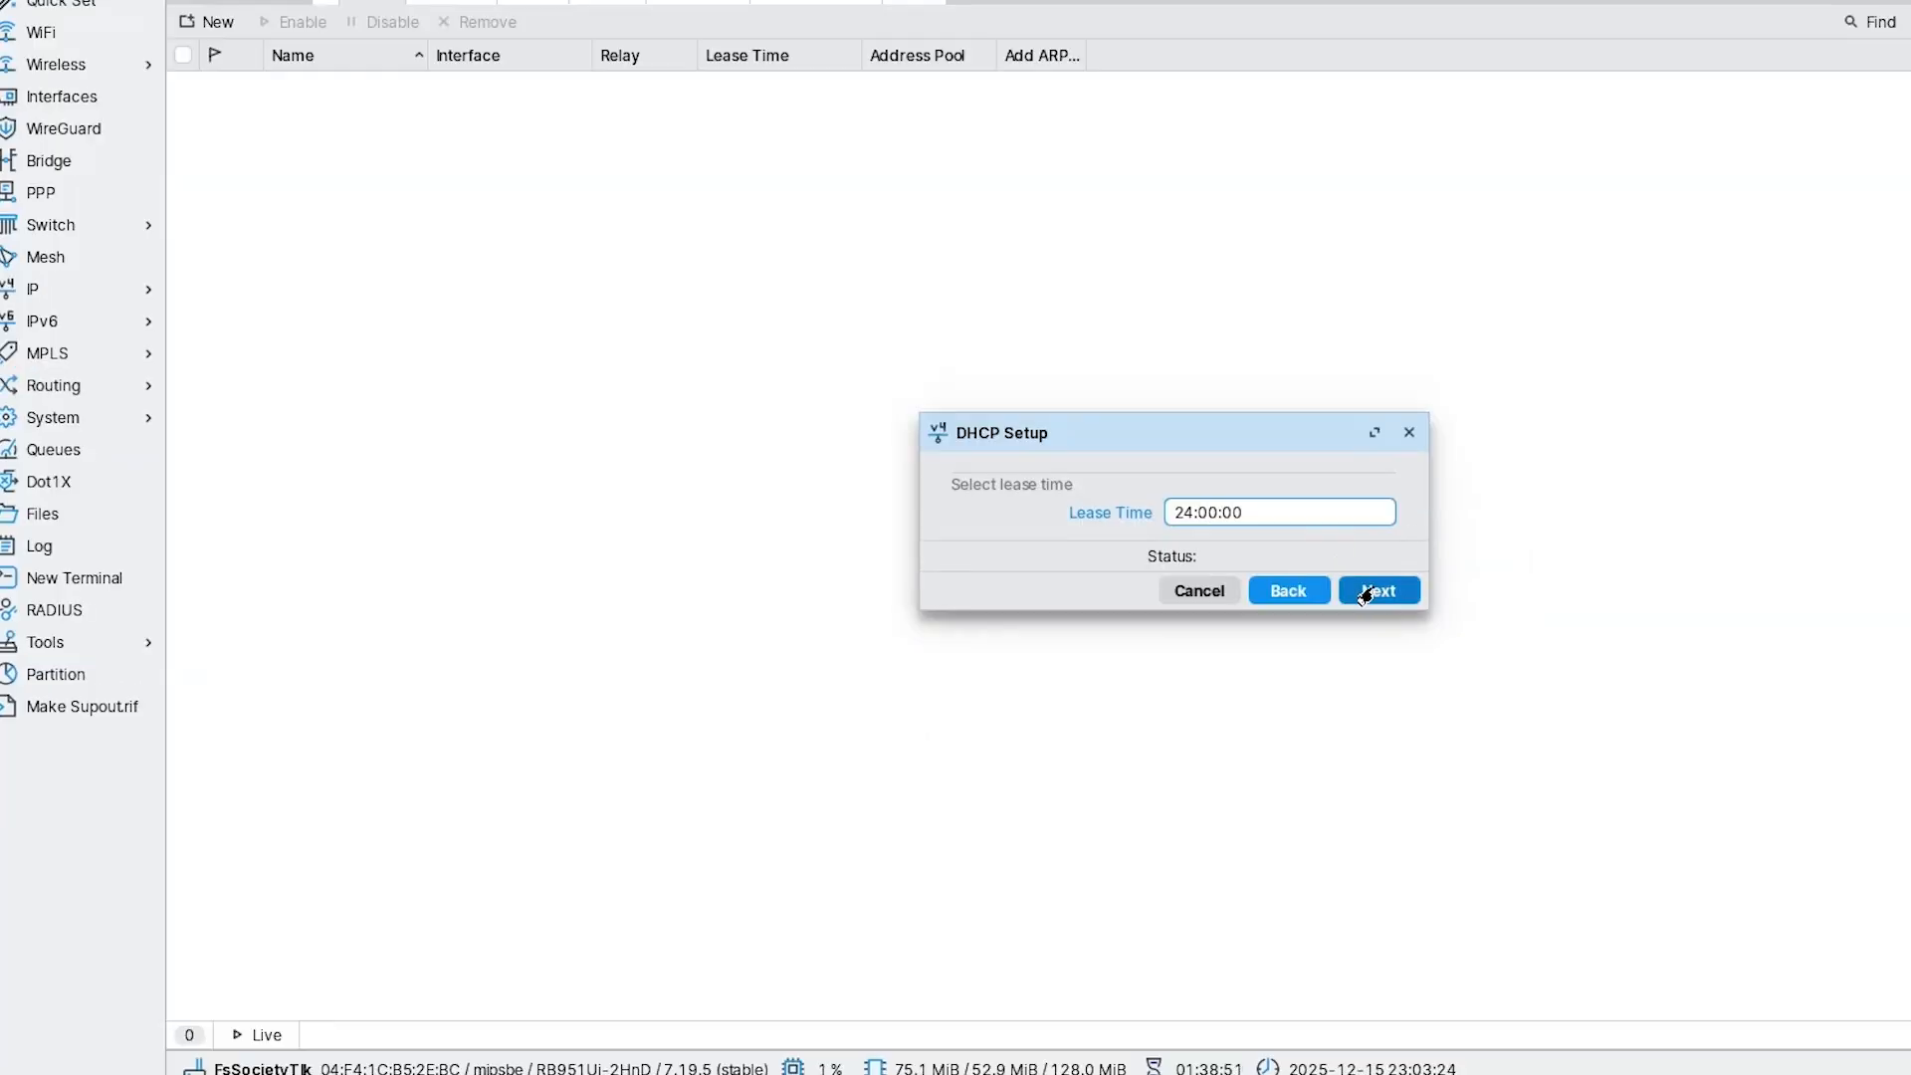
pyautogui.click(1365, 591)
# Enable Always Broadcast and Add ARP For Leases on the dhcp1 server.
pyautogui.click(362, 91)
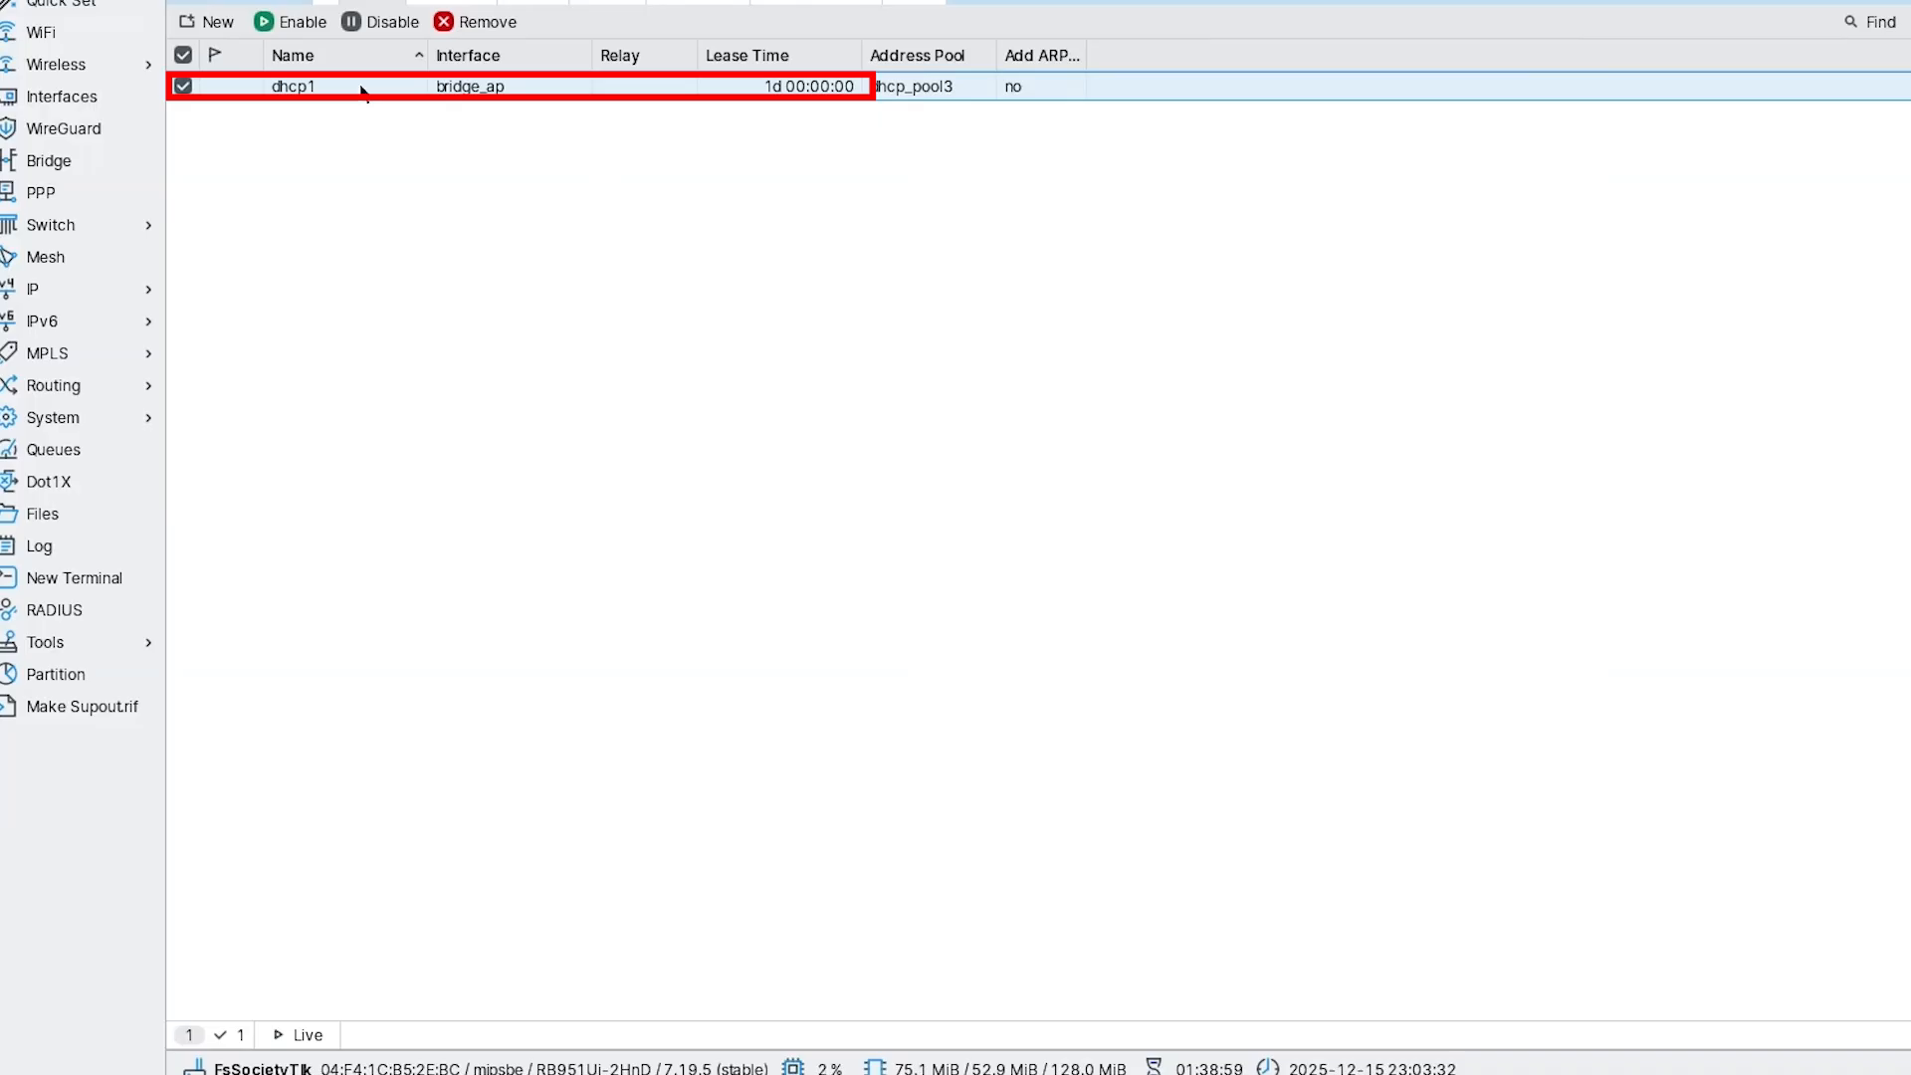
pyautogui.doubleClick(362, 92)
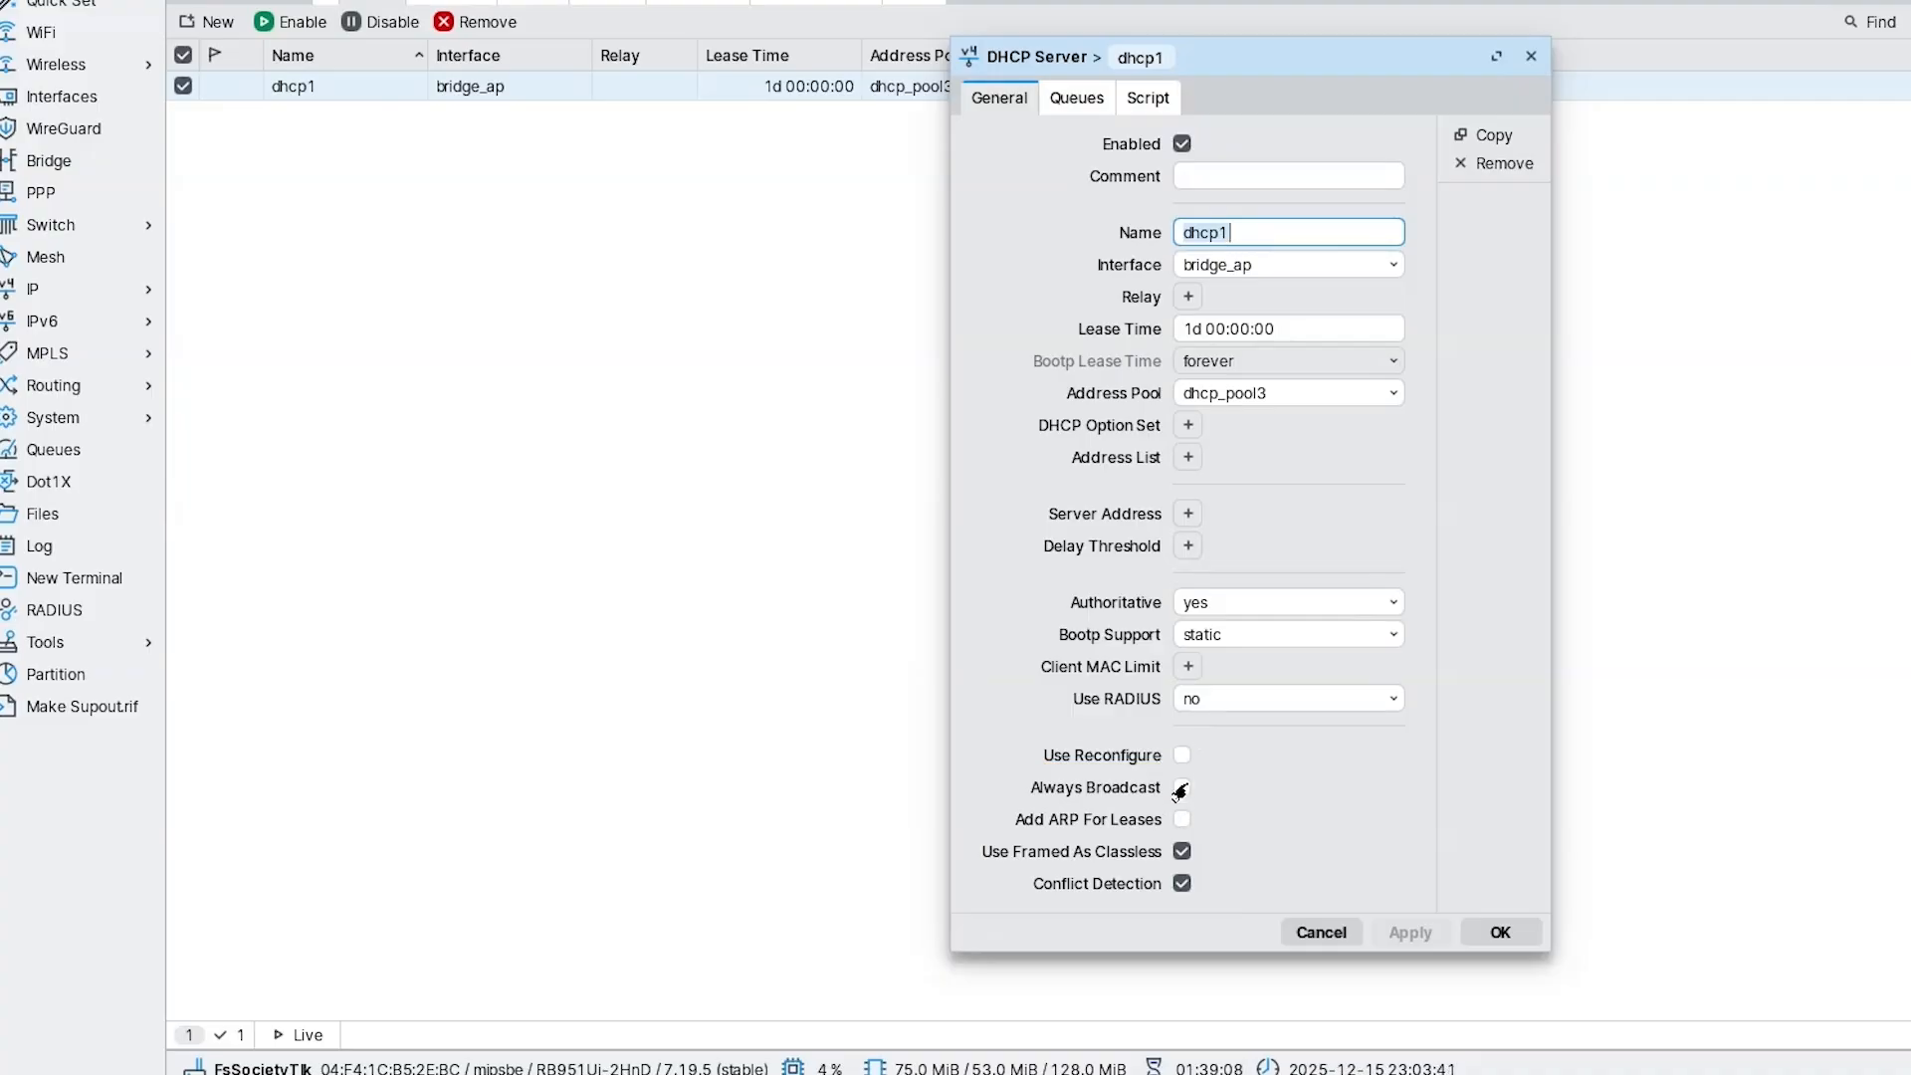
pyautogui.click(1181, 788)
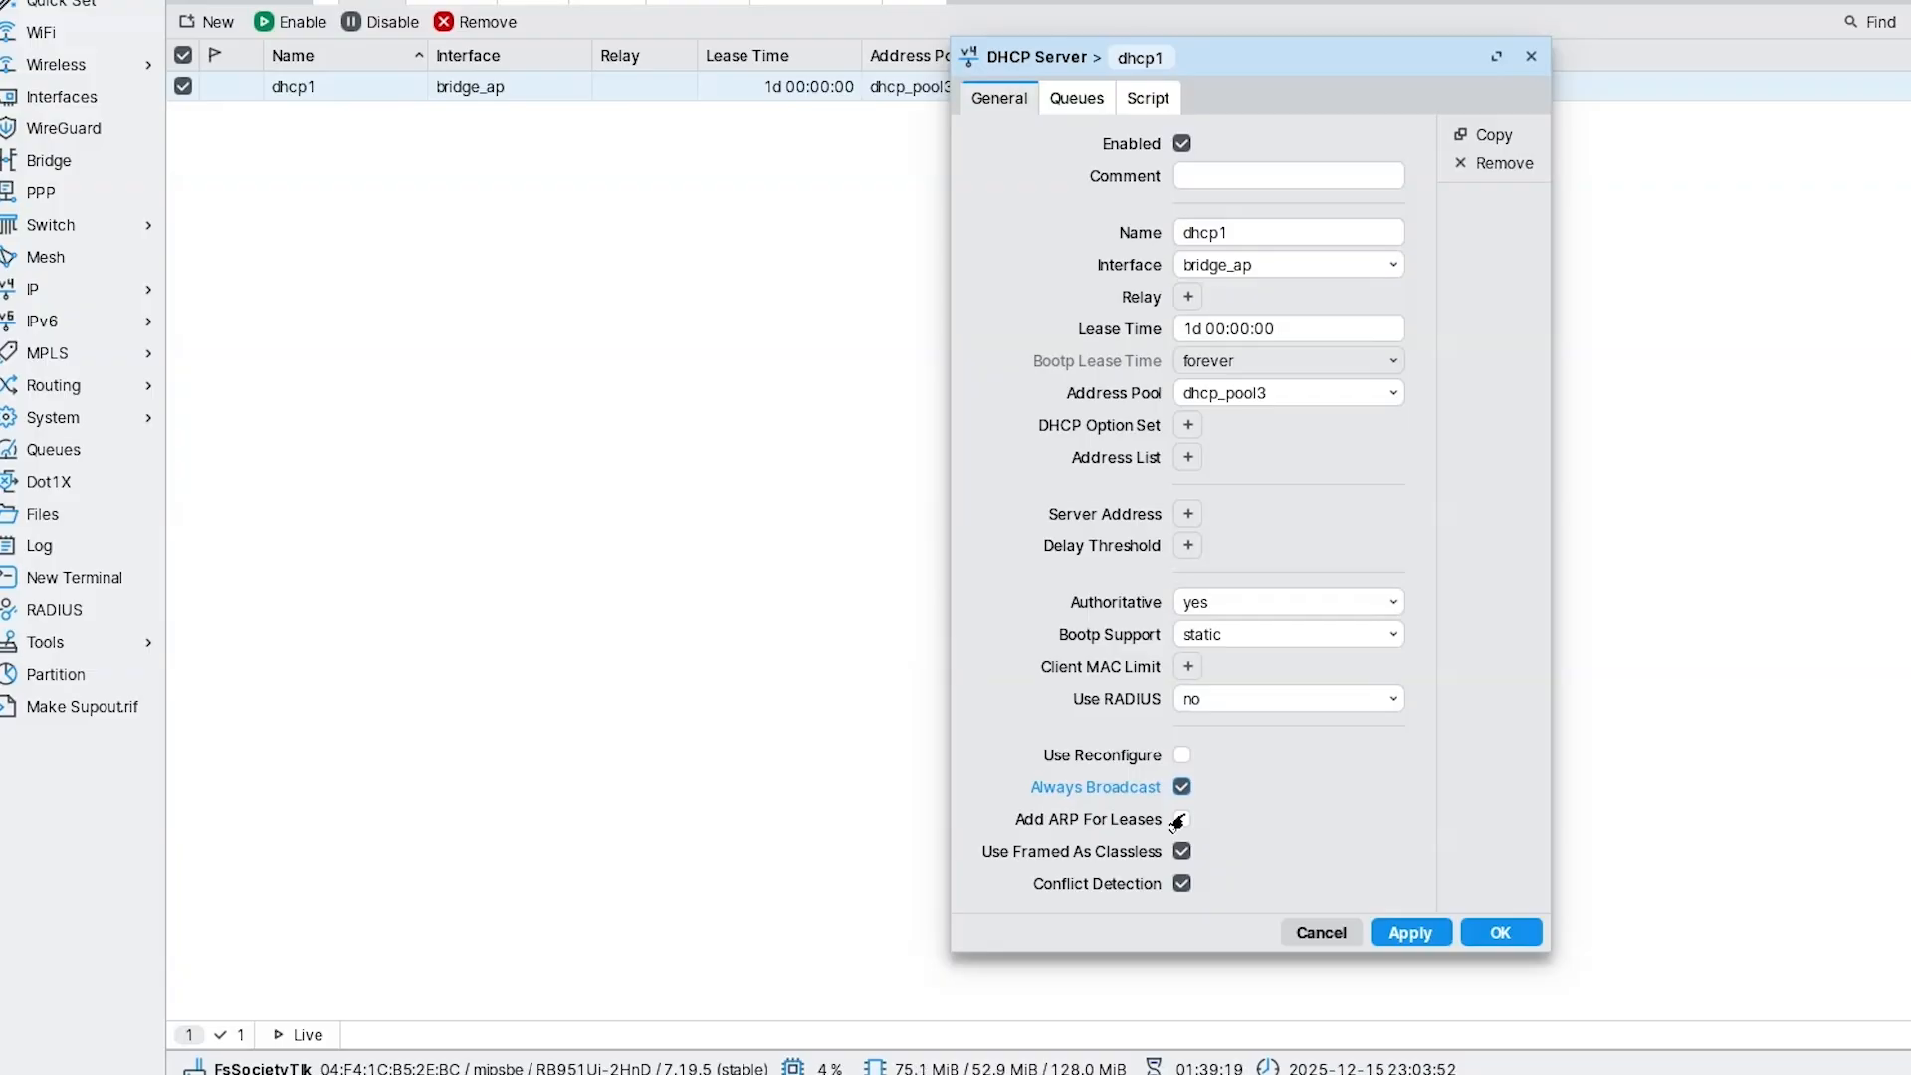
pyautogui.click(1180, 820)
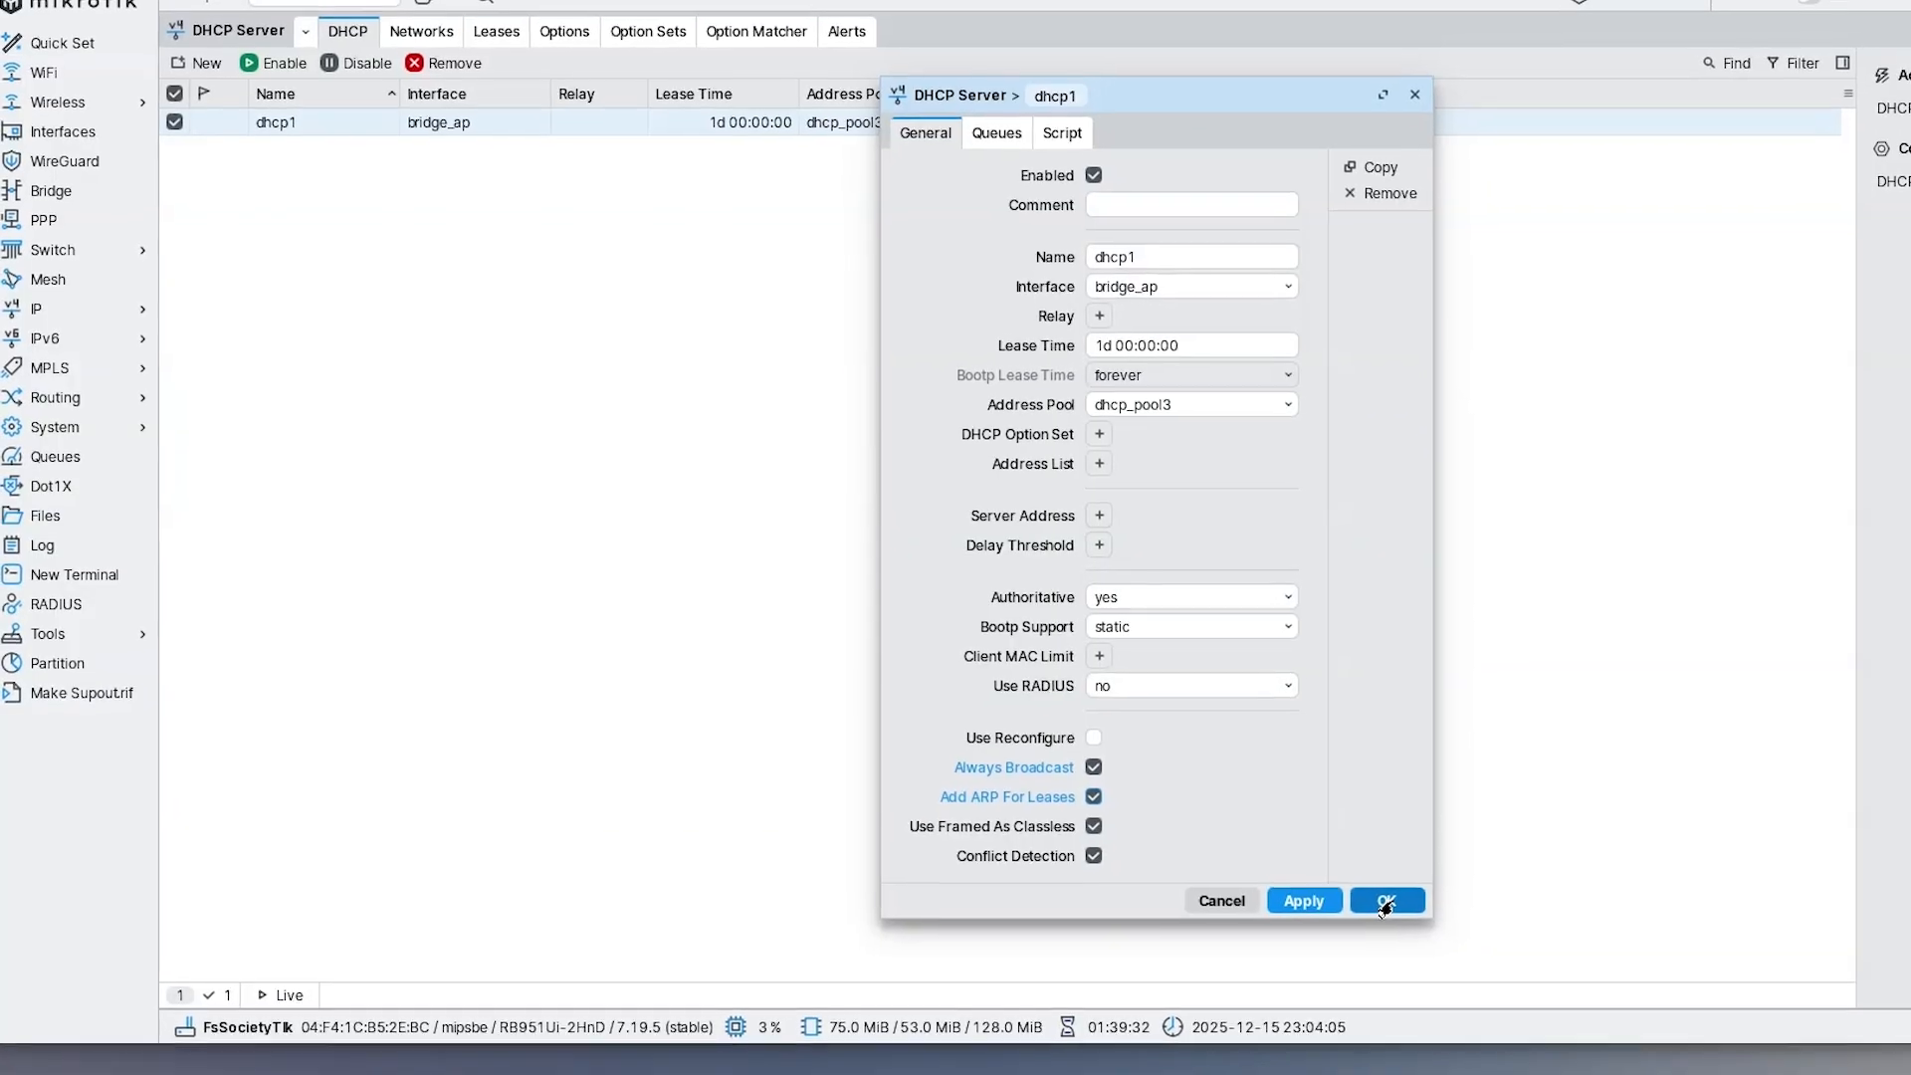
pyautogui.click(1407, 907)
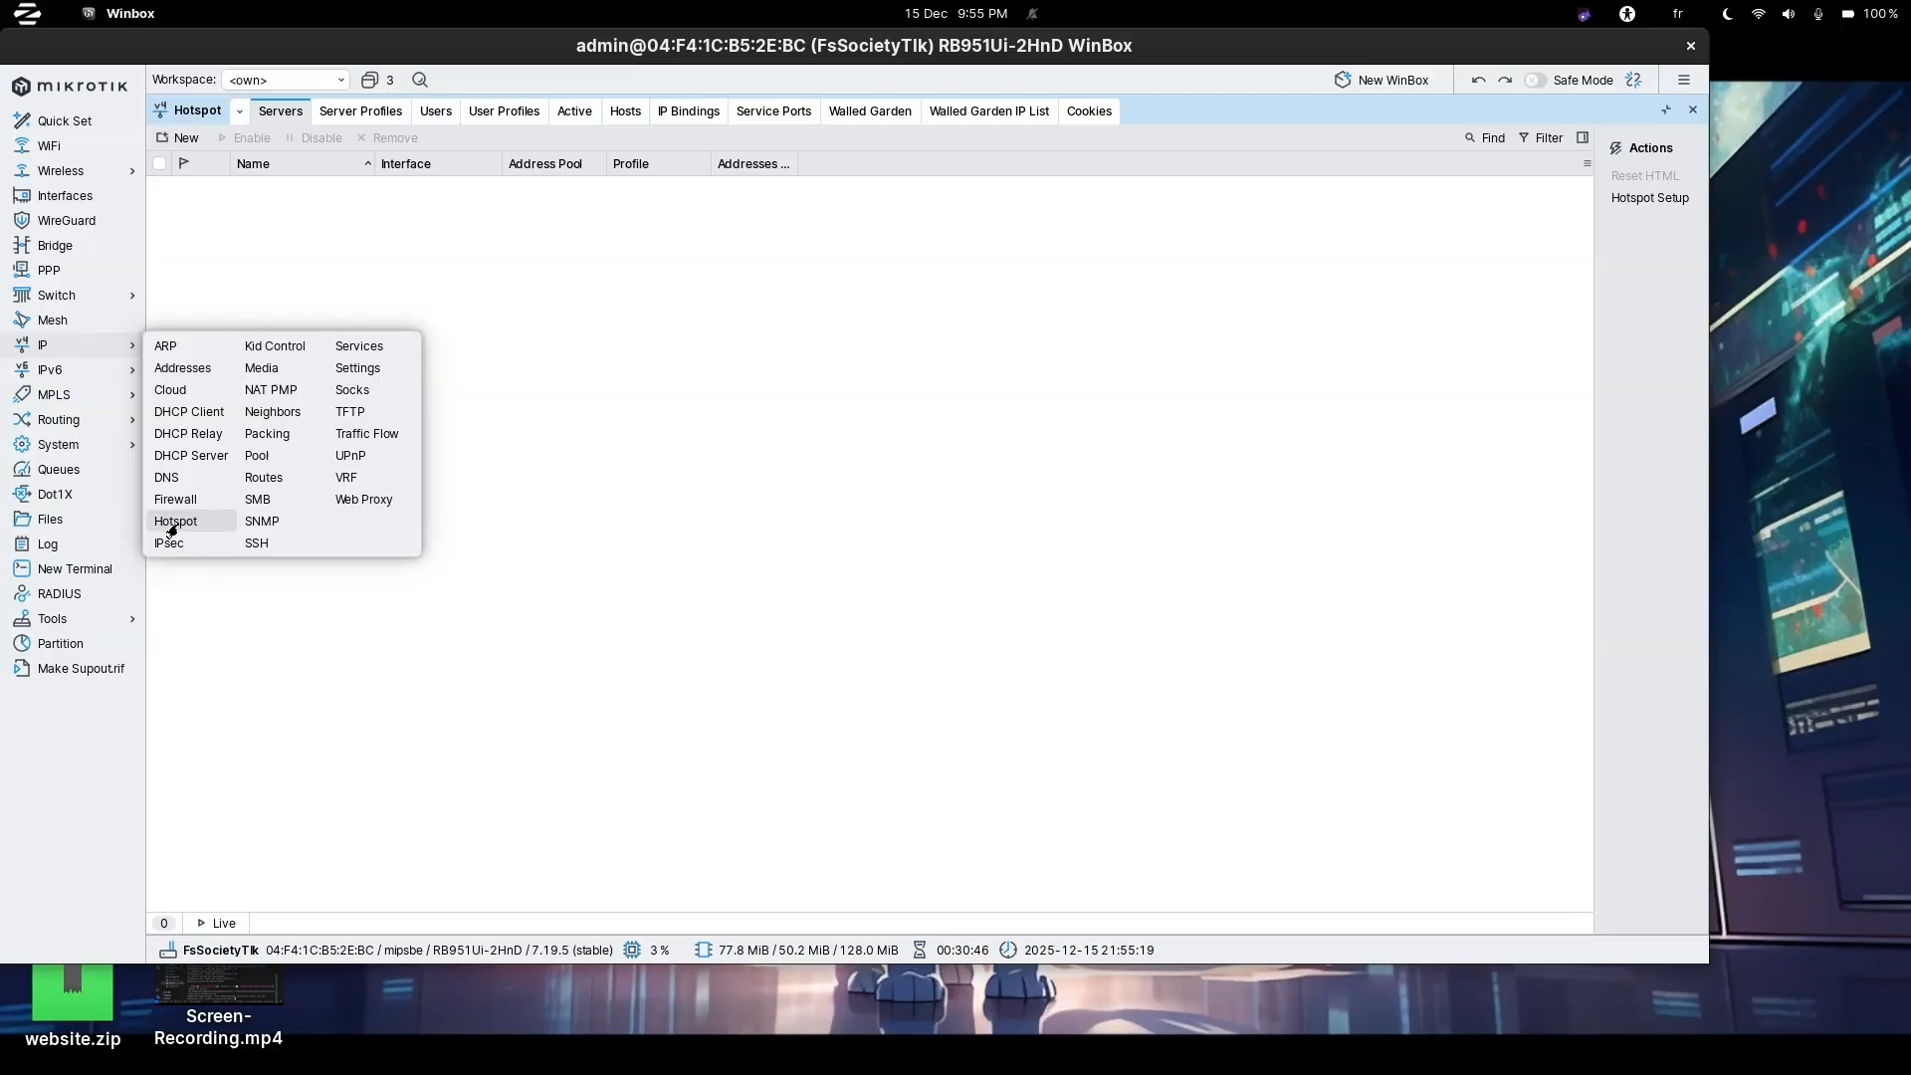
# Open the Hotspot window from the IP menu.
pyautogui.click(175, 521)
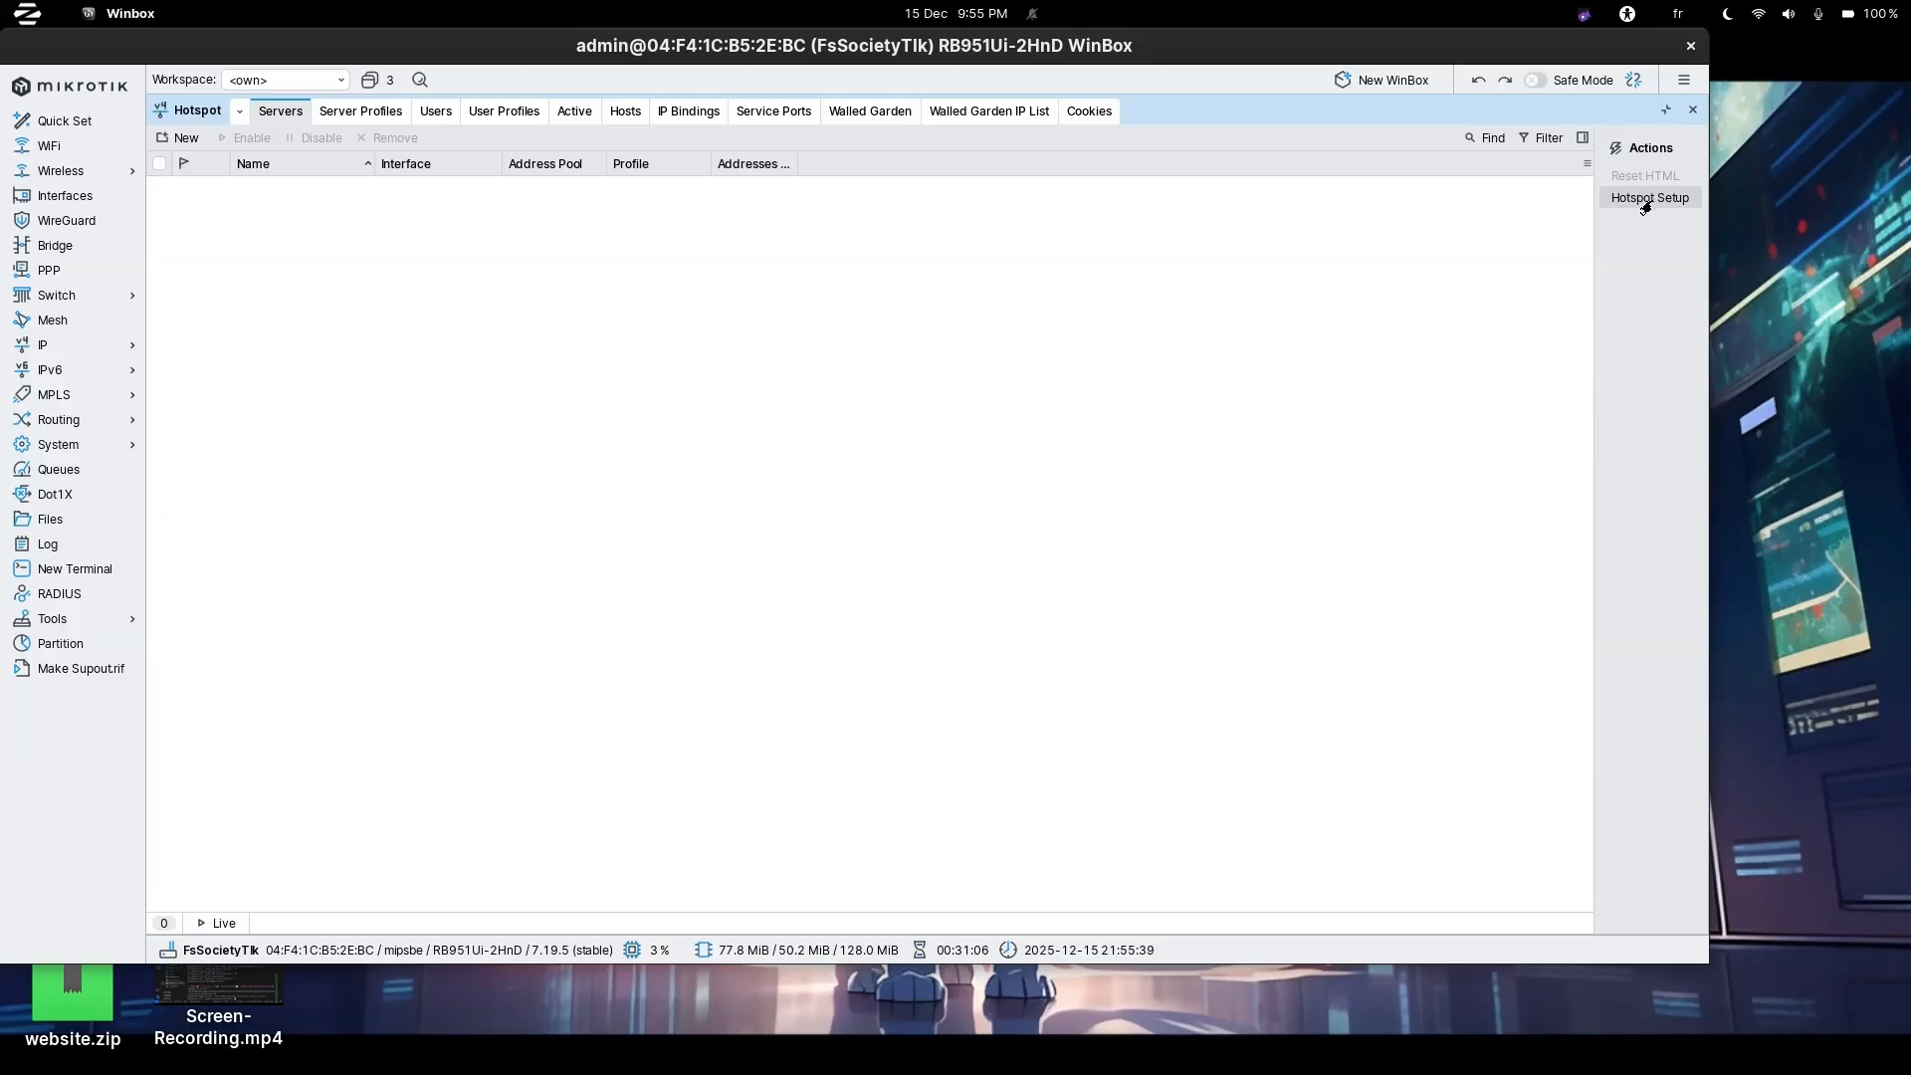
# Run Hotspot Setup on bridge_ap, accepting 126.0.1.1/24 with masquerade, the pool and no certificate.
pyautogui.click(1644, 199)
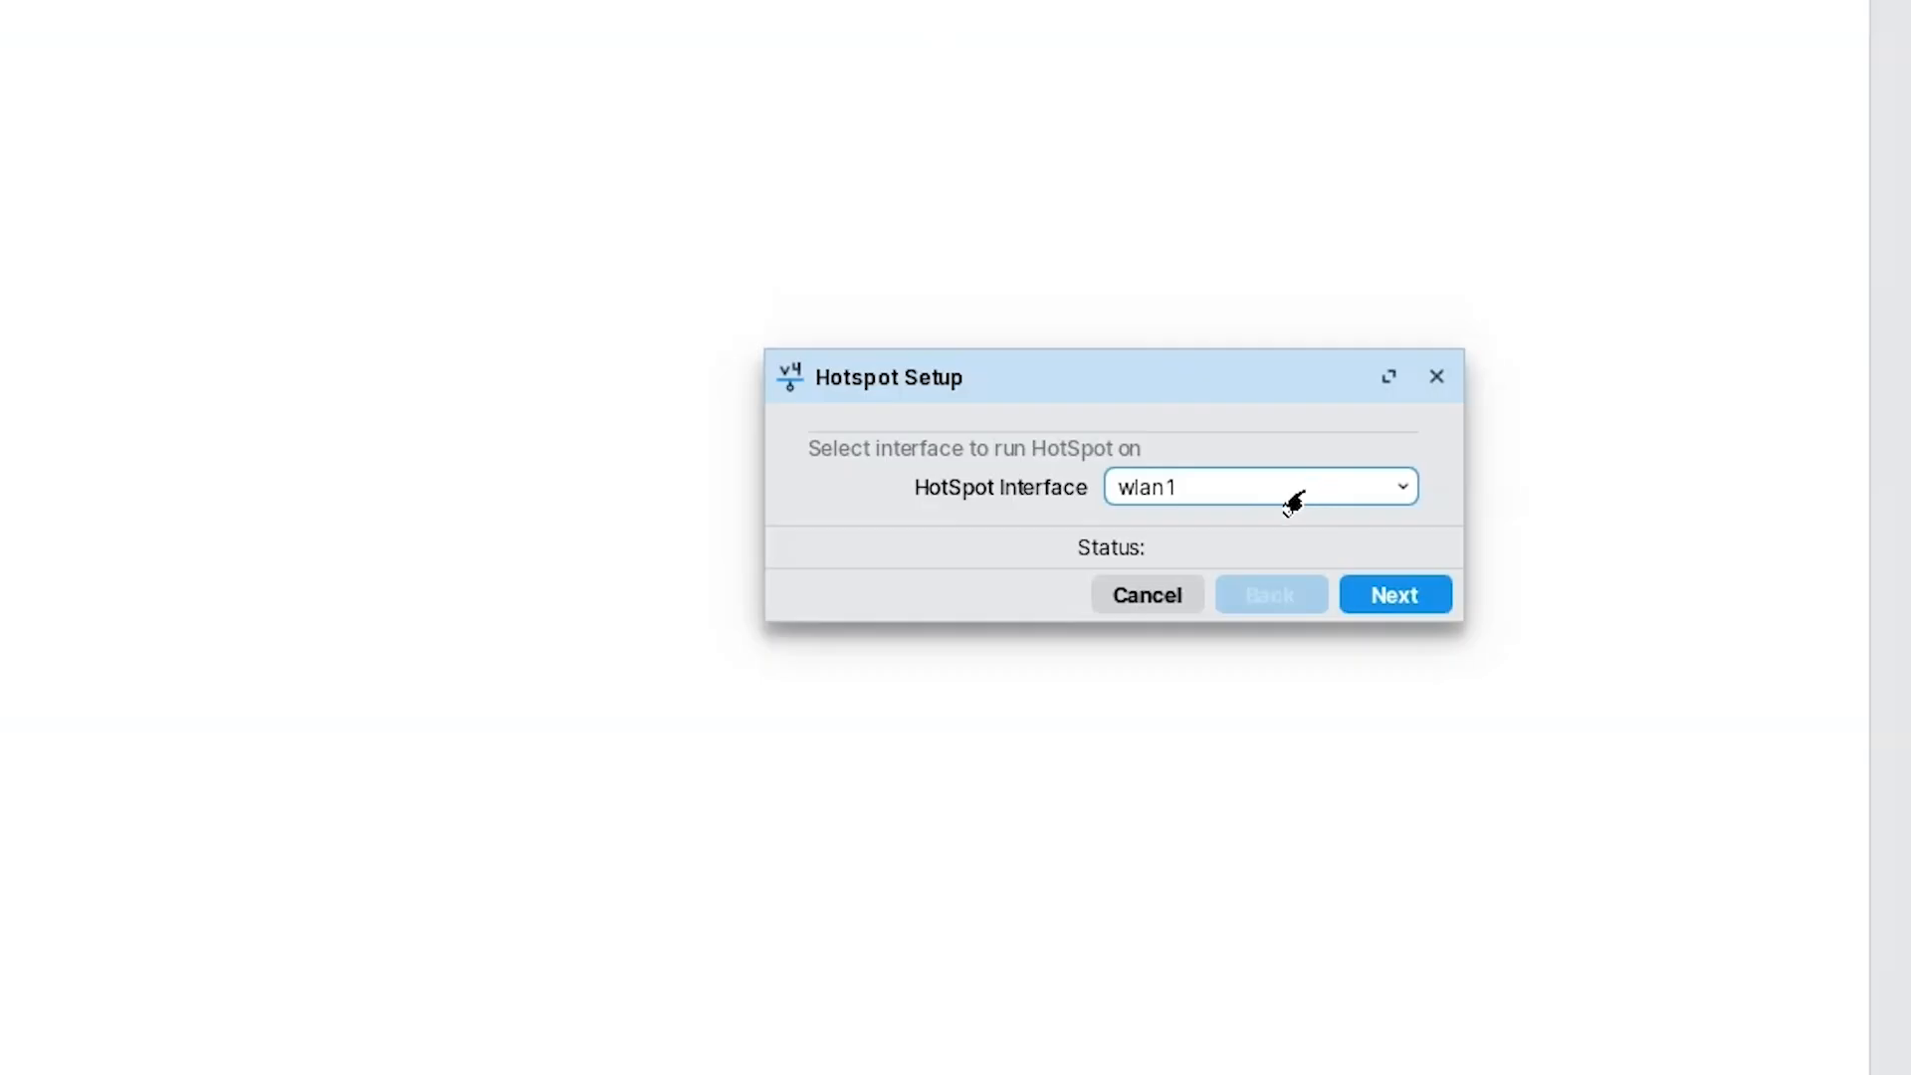
pyautogui.click(1284, 490)
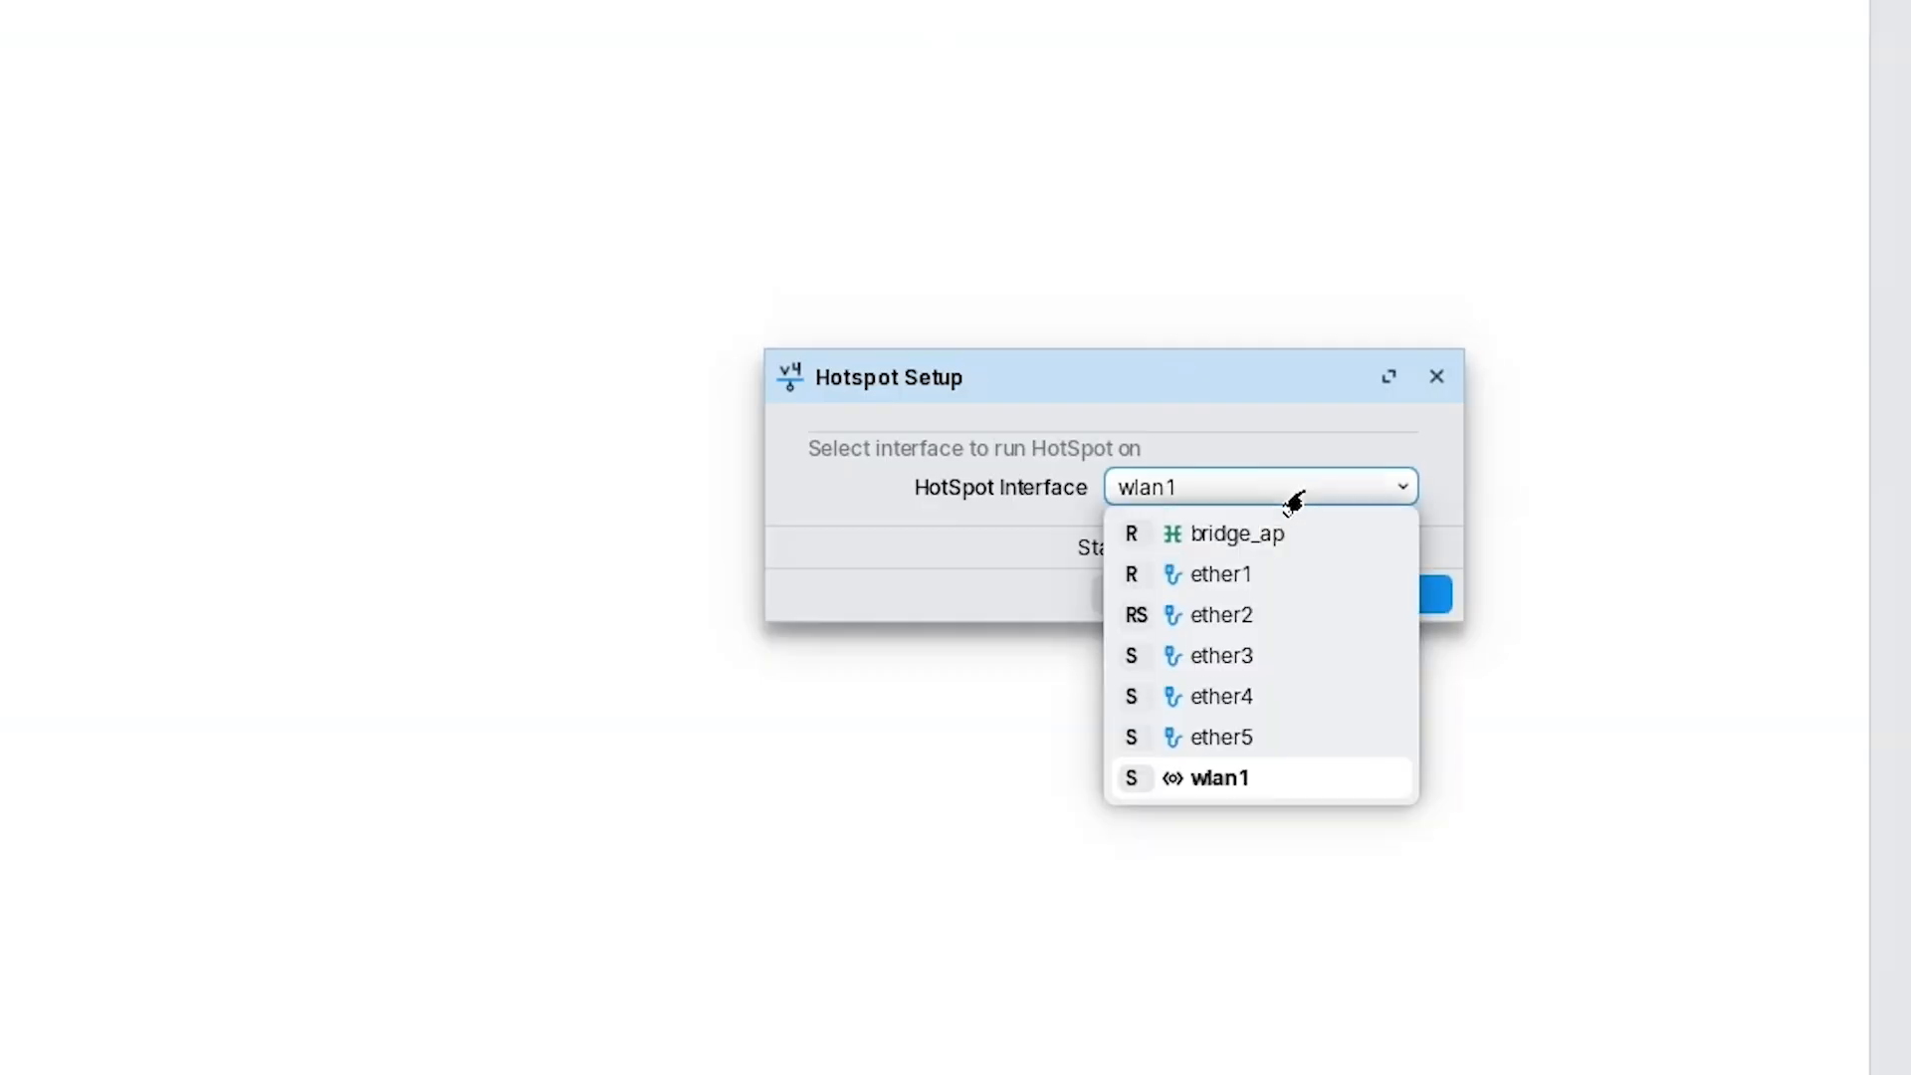
pyautogui.click(1170, 538)
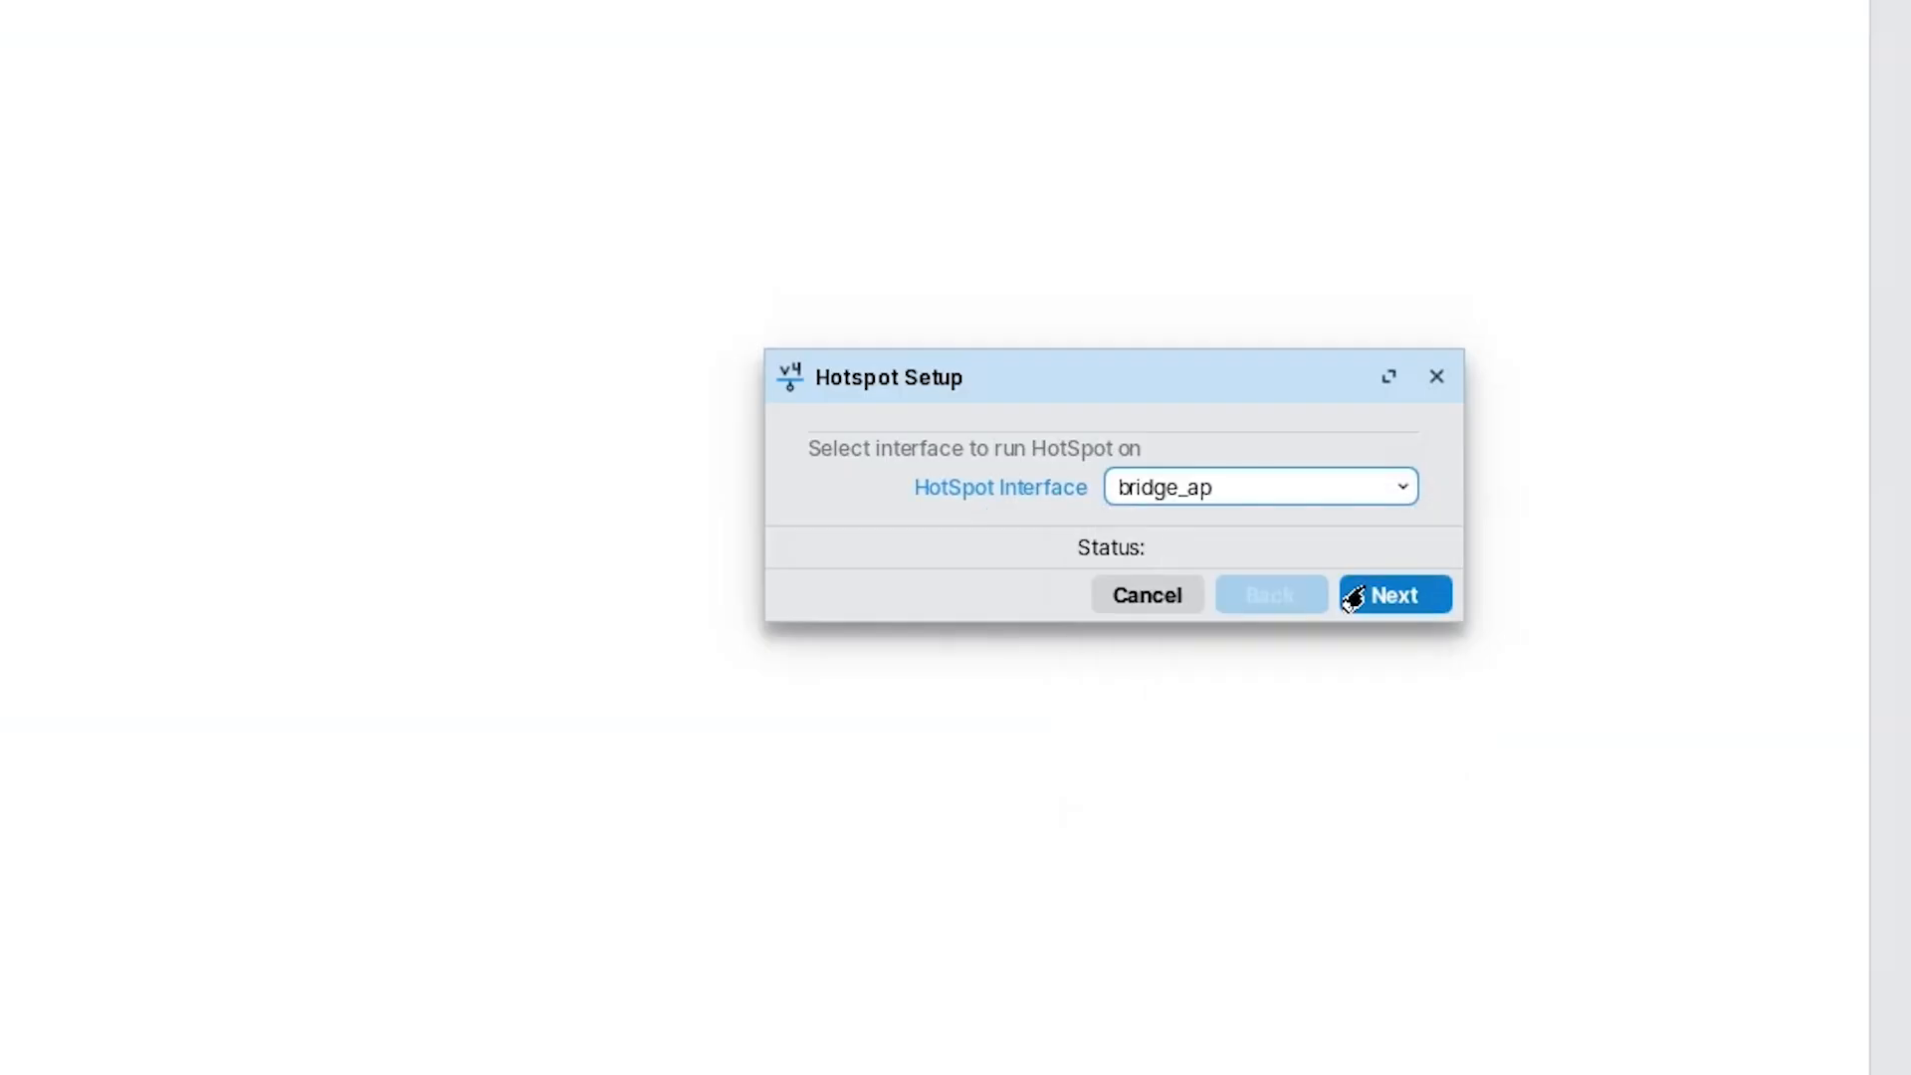
pyautogui.click(1414, 602)
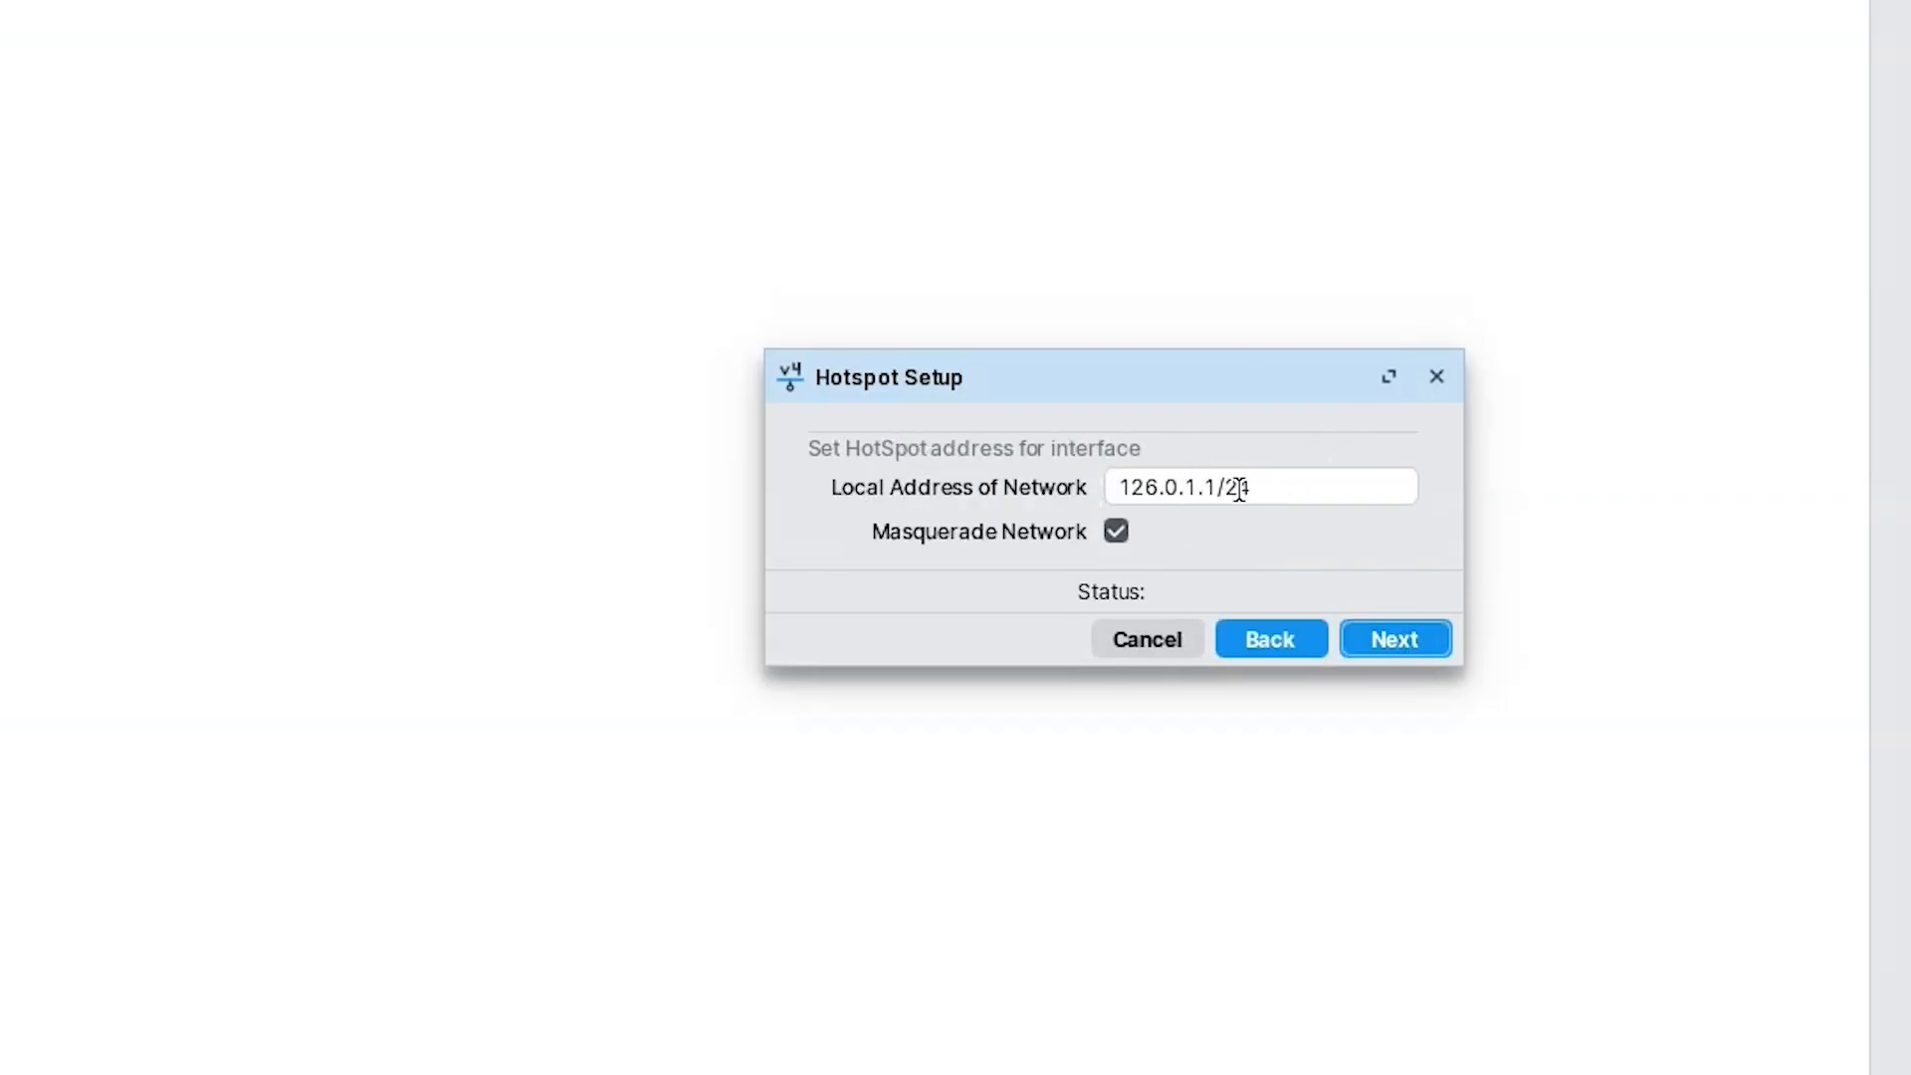
pyautogui.click(1353, 649)
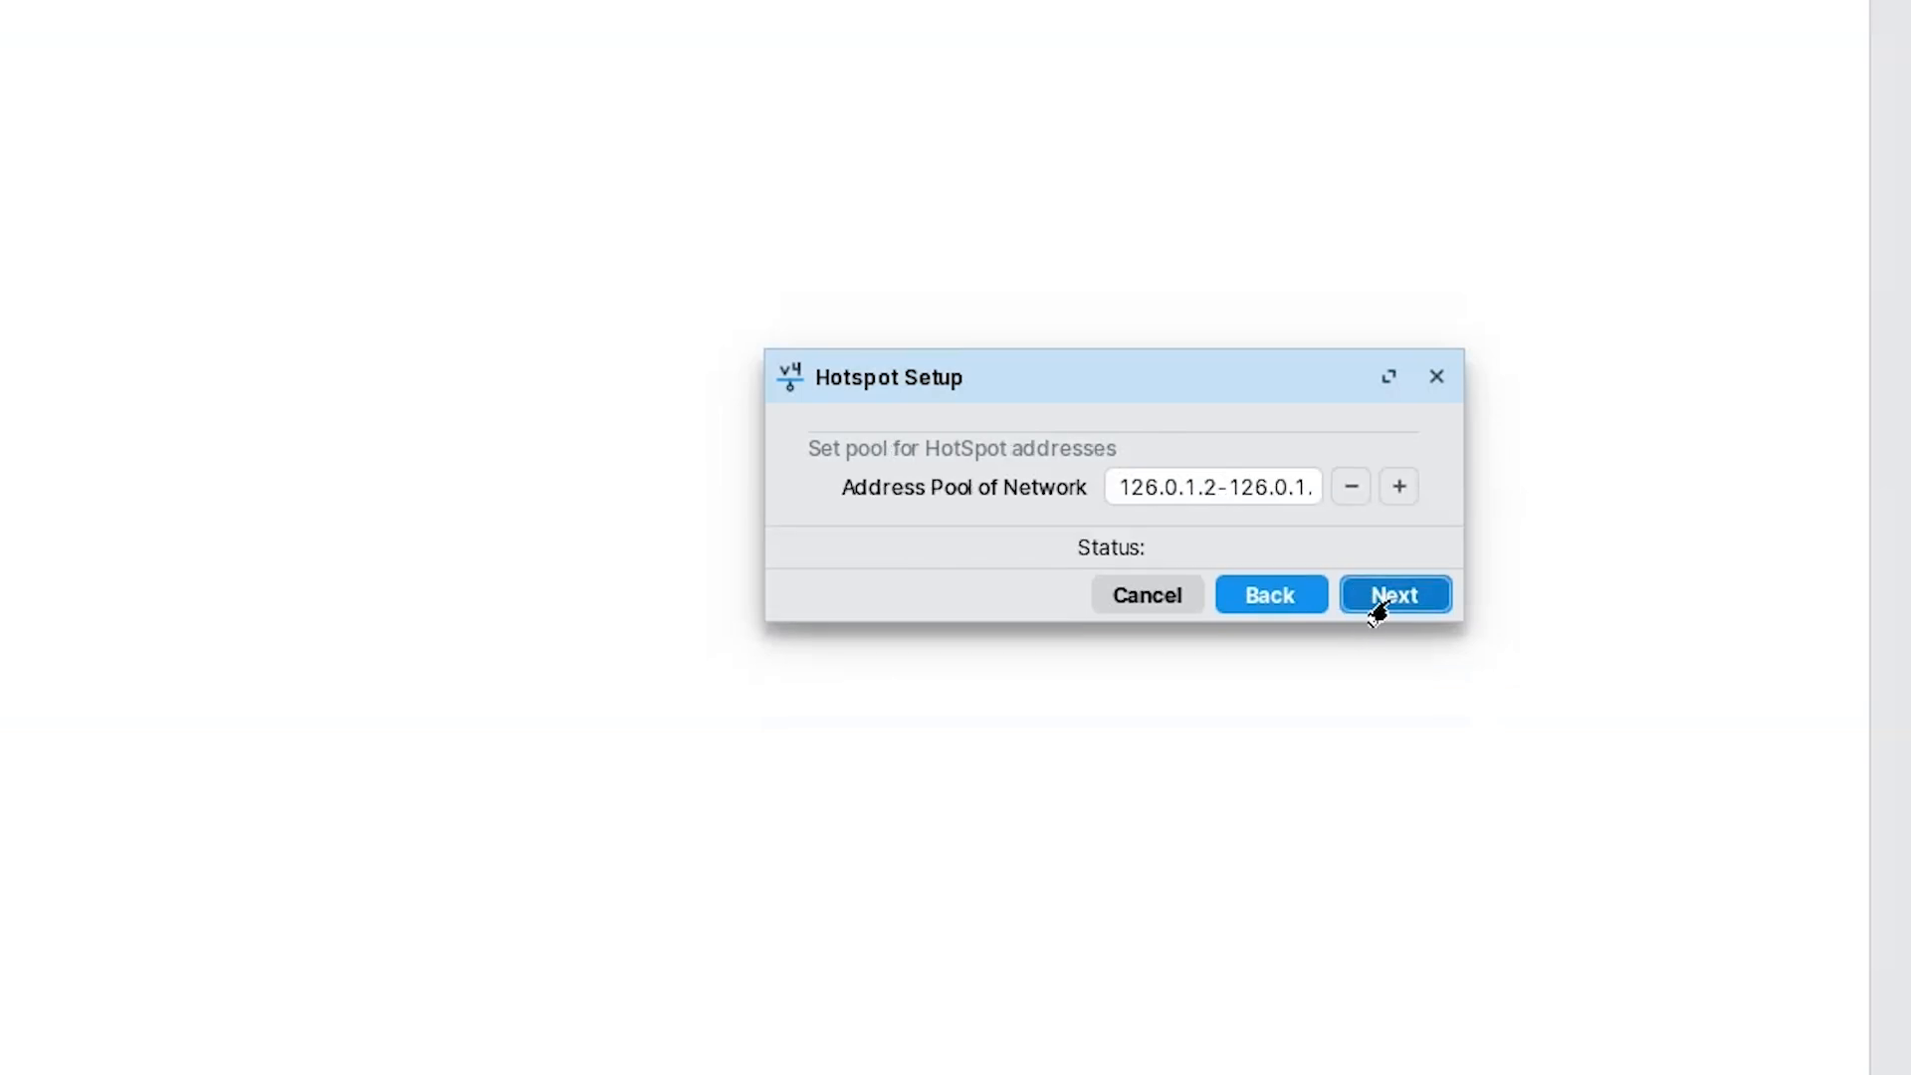
pyautogui.click(1378, 609)
pyautogui.click(1379, 610)
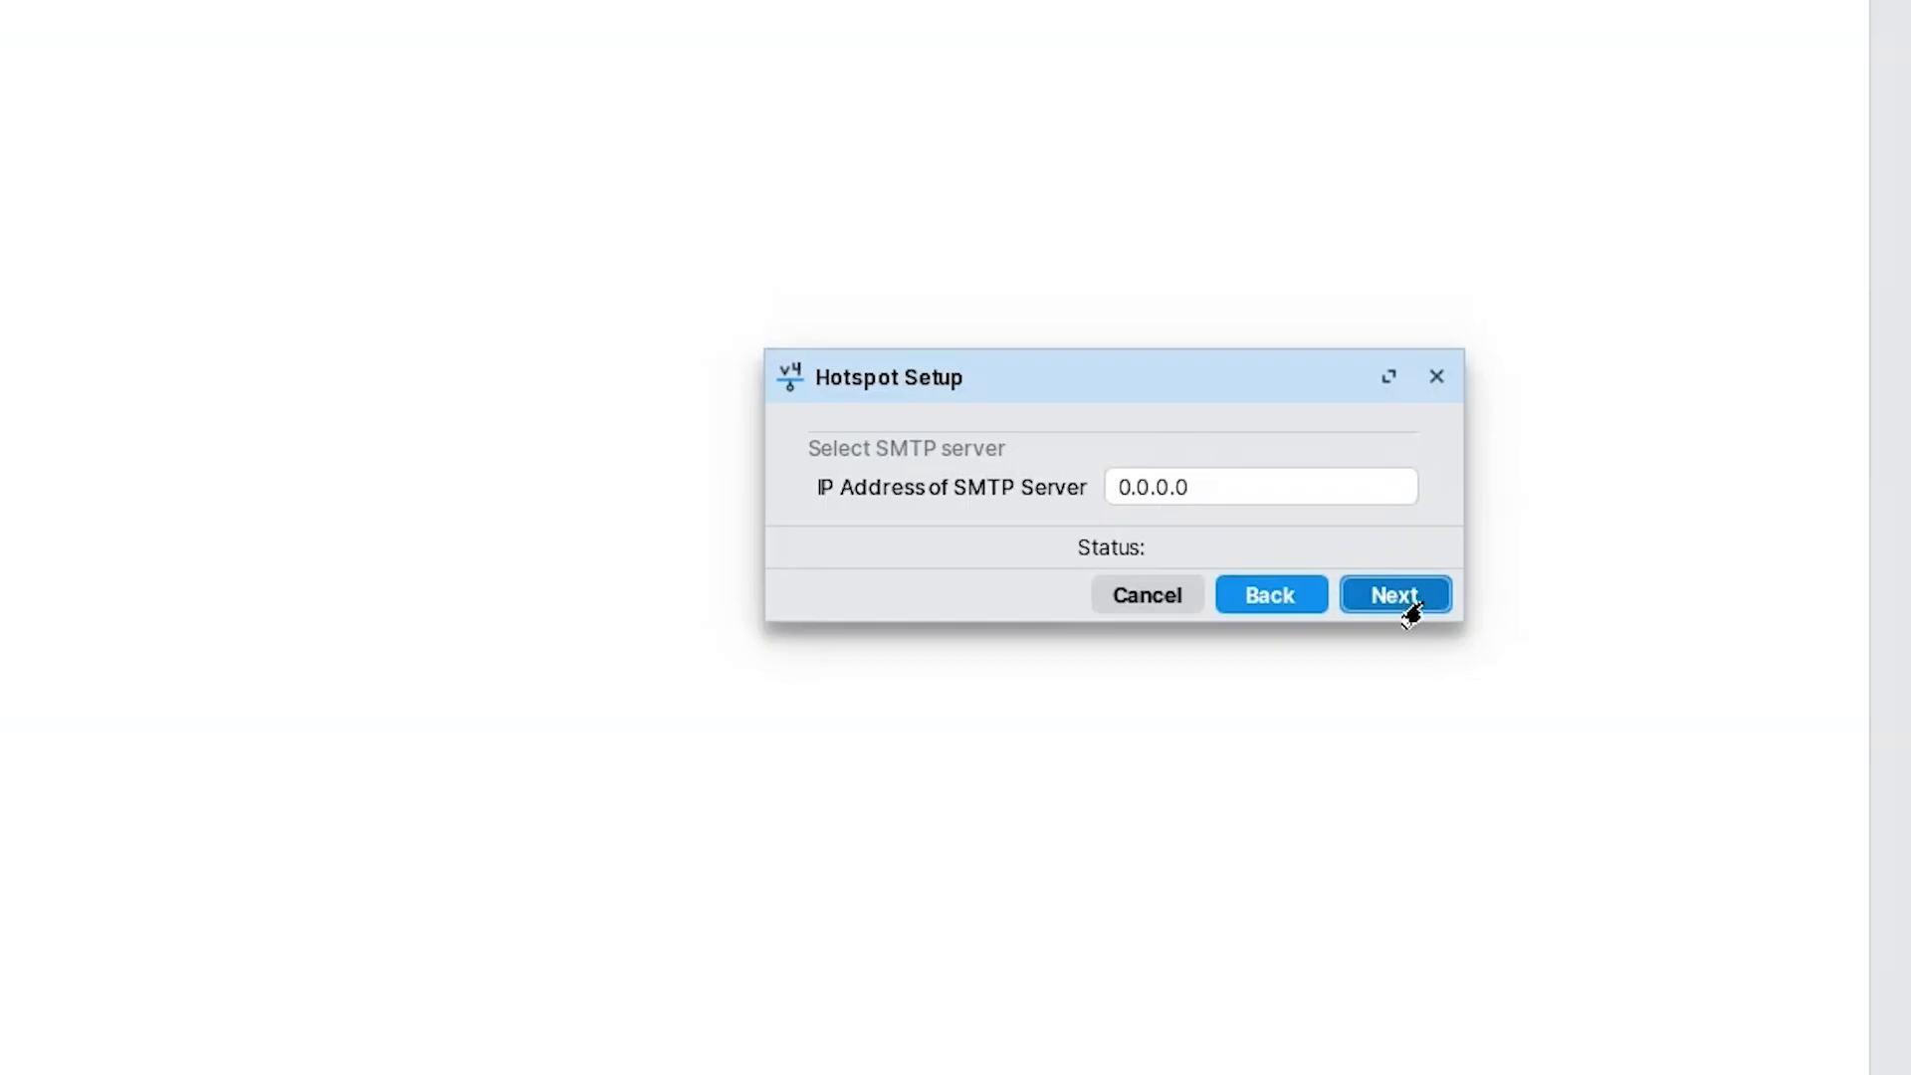
# Keep SMTP at 0.0.0.0 and enter hotspot DNS servers 8.8.8.8 and 8.8.4.4.
pyautogui.click(1395, 597)
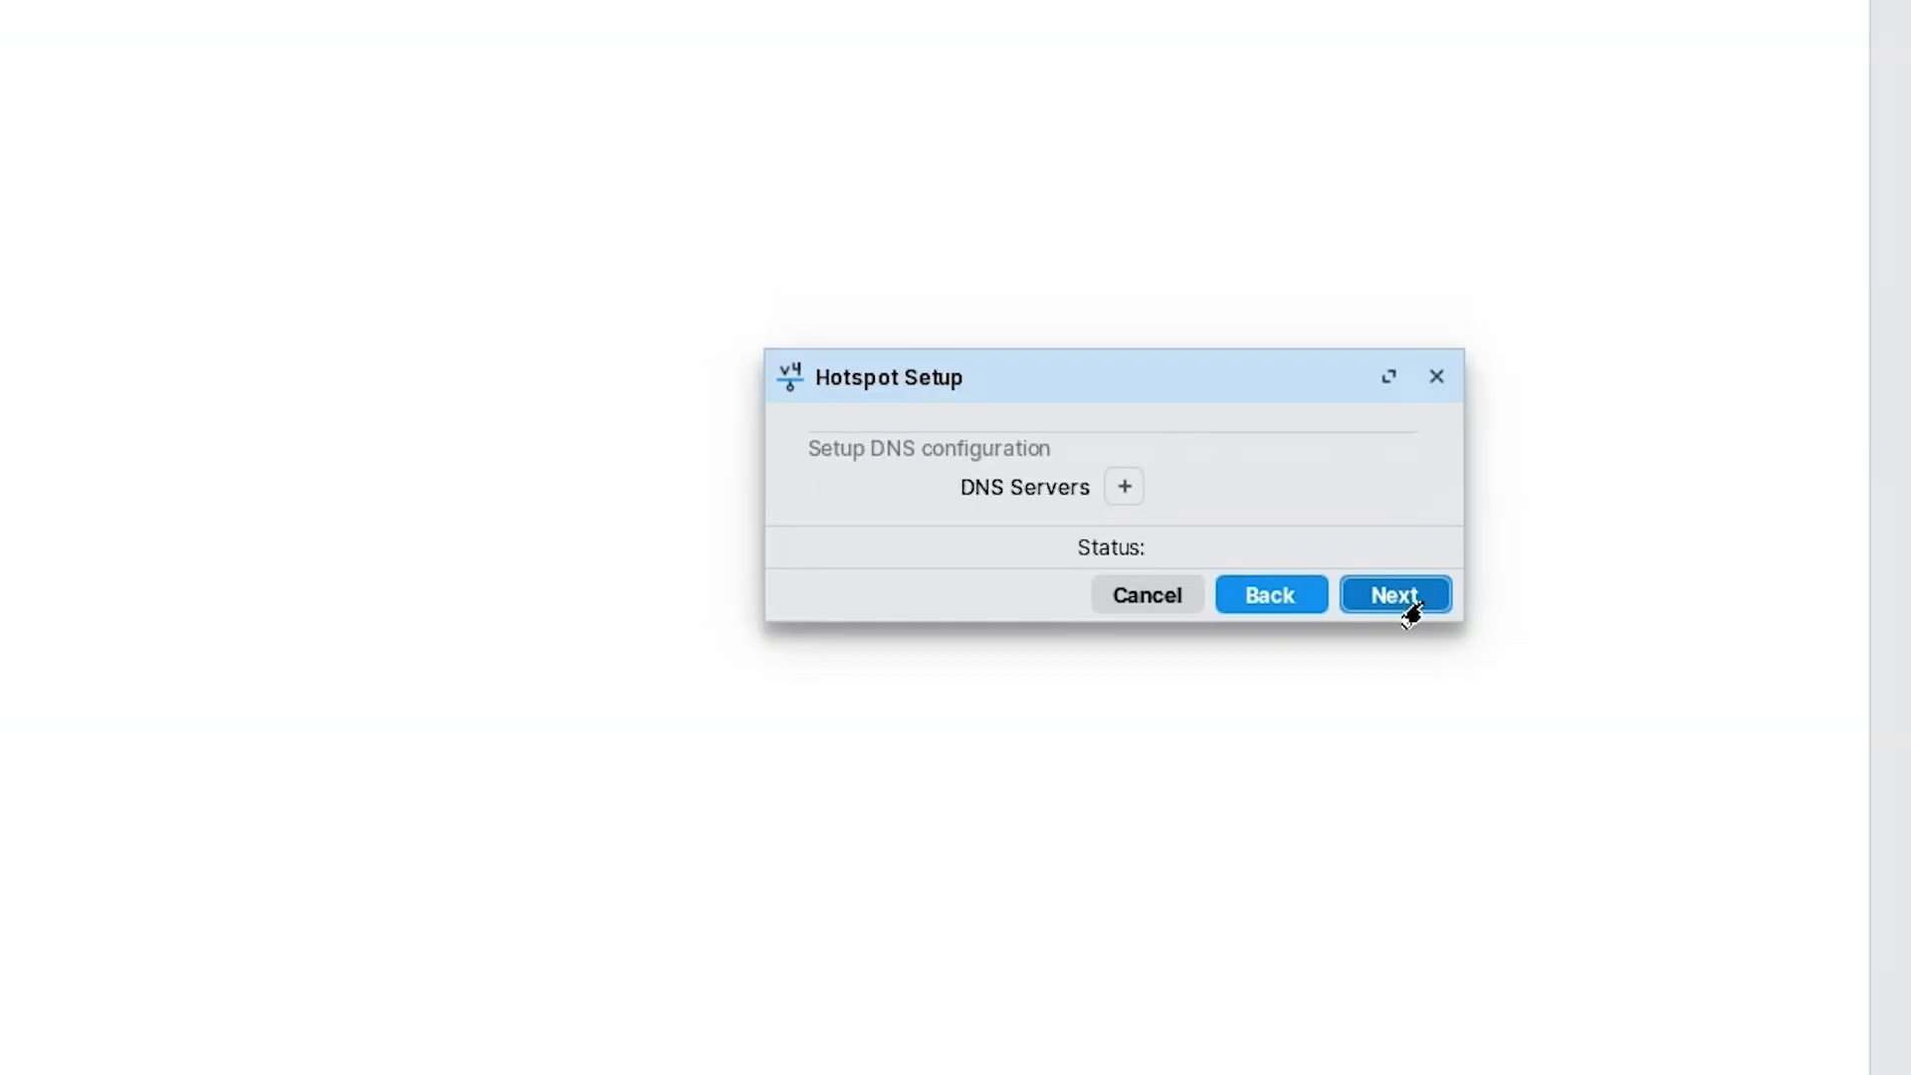
pyautogui.click(1121, 487)
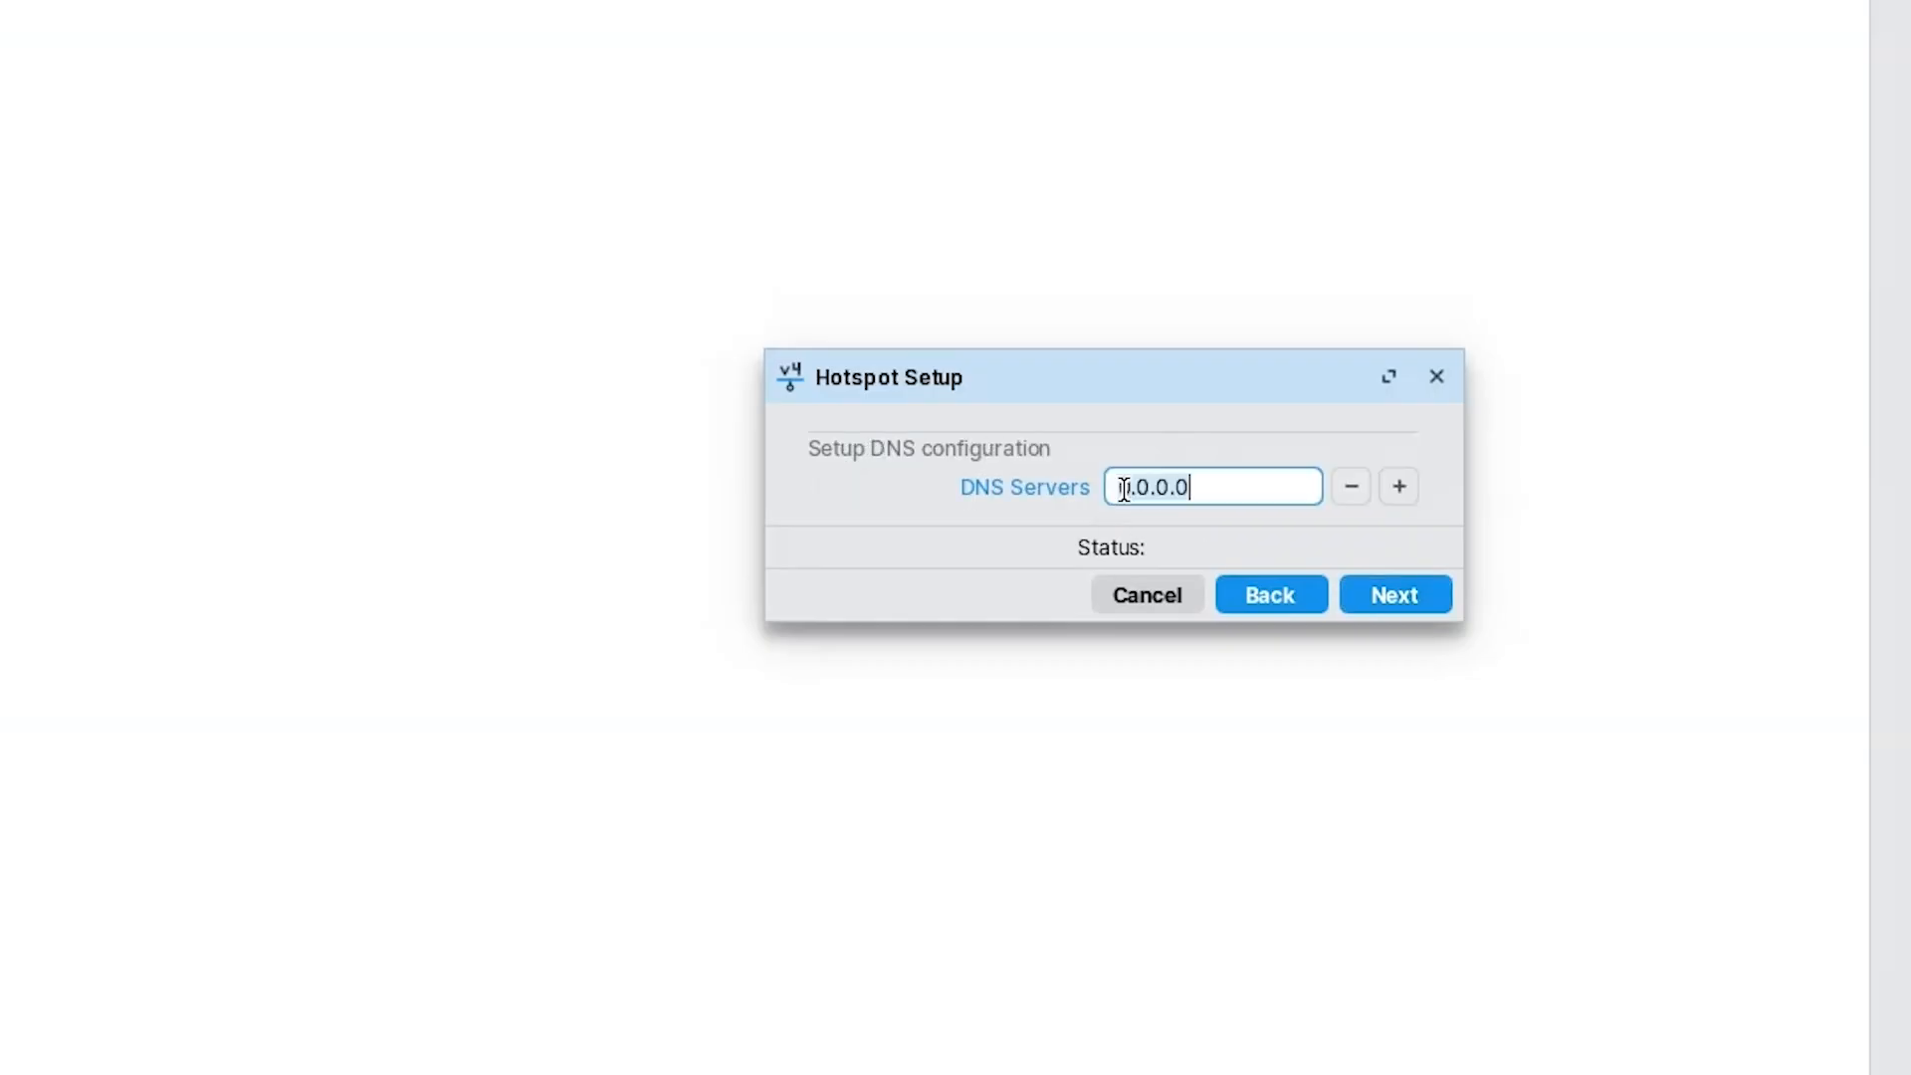
pyautogui.click(1246, 483)
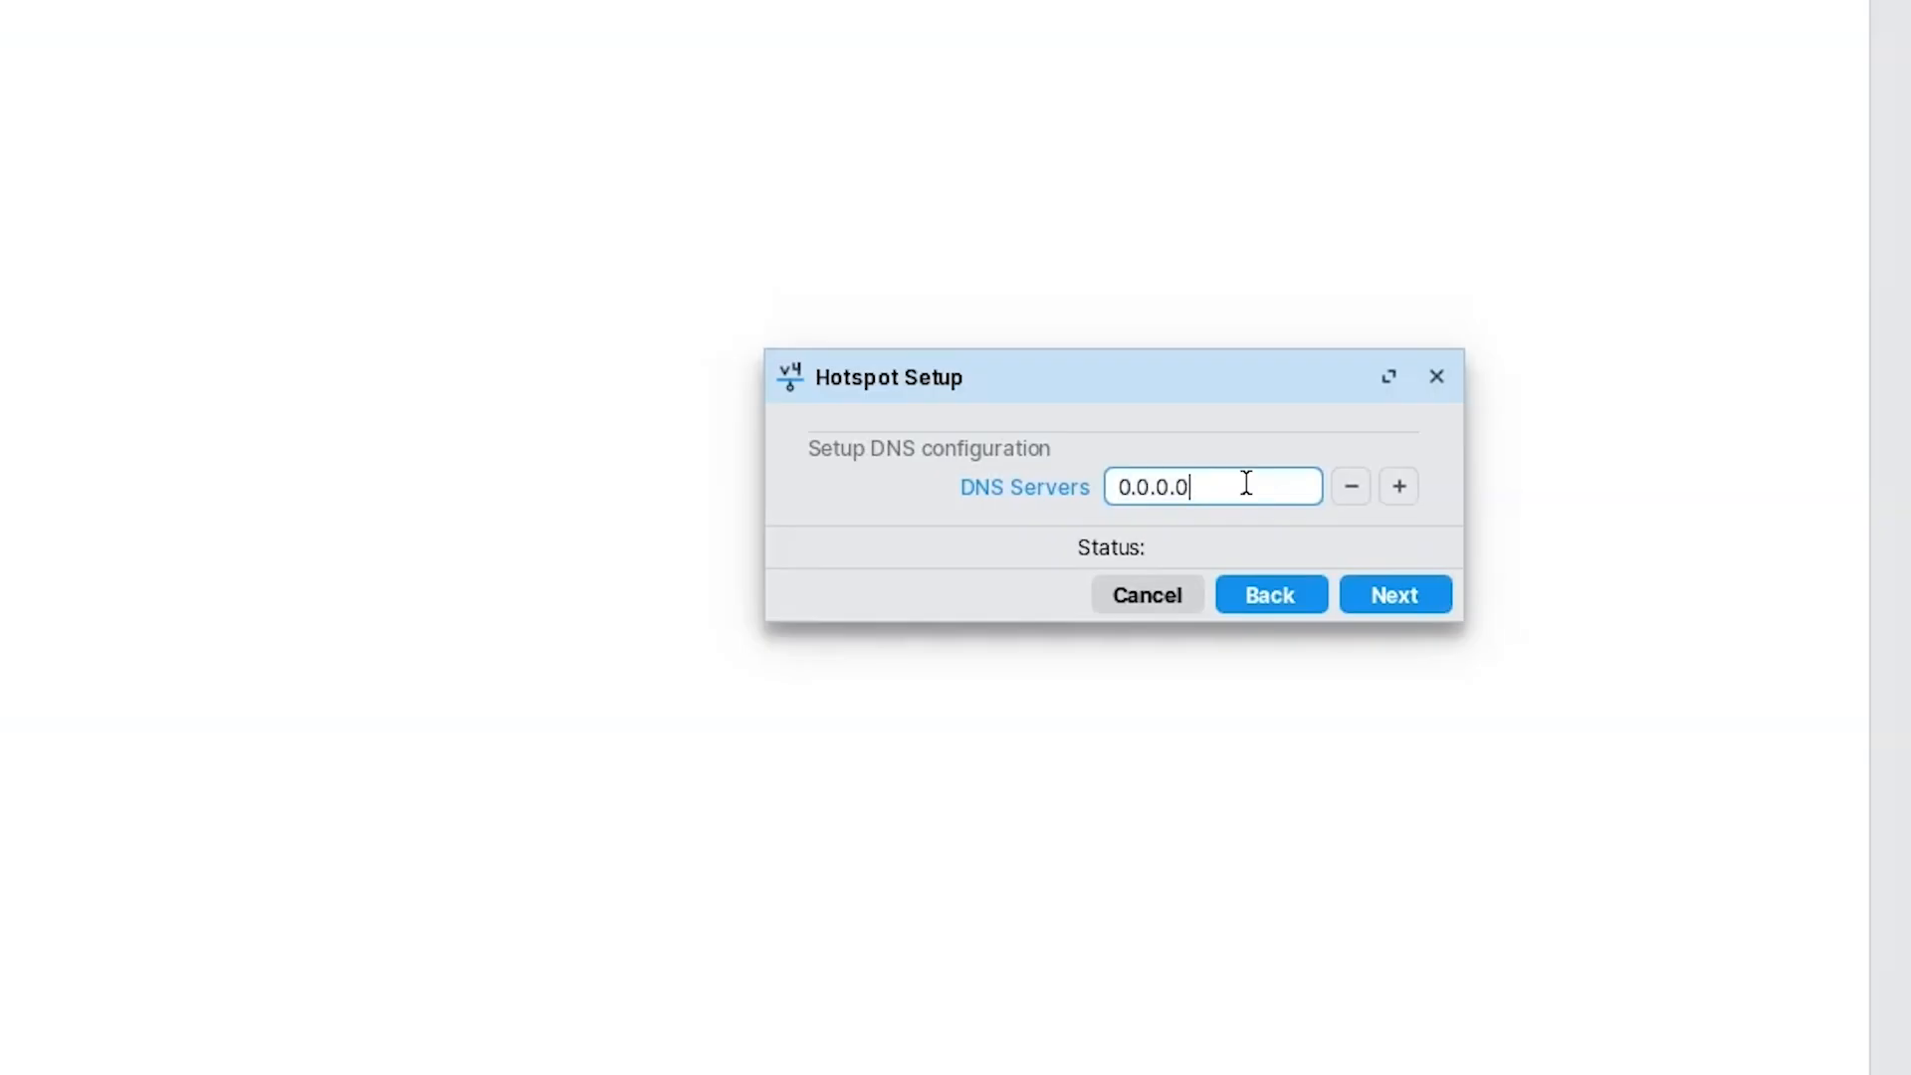
pyautogui.press('BackSpace')
pyautogui.press('BackSpace')
pyautogui.press('BackSpace')
pyautogui.press('BackSpace')
pyautogui.press('BackSpace')
pyautogui.press('BackSpace')
pyautogui.press('BackSpace')
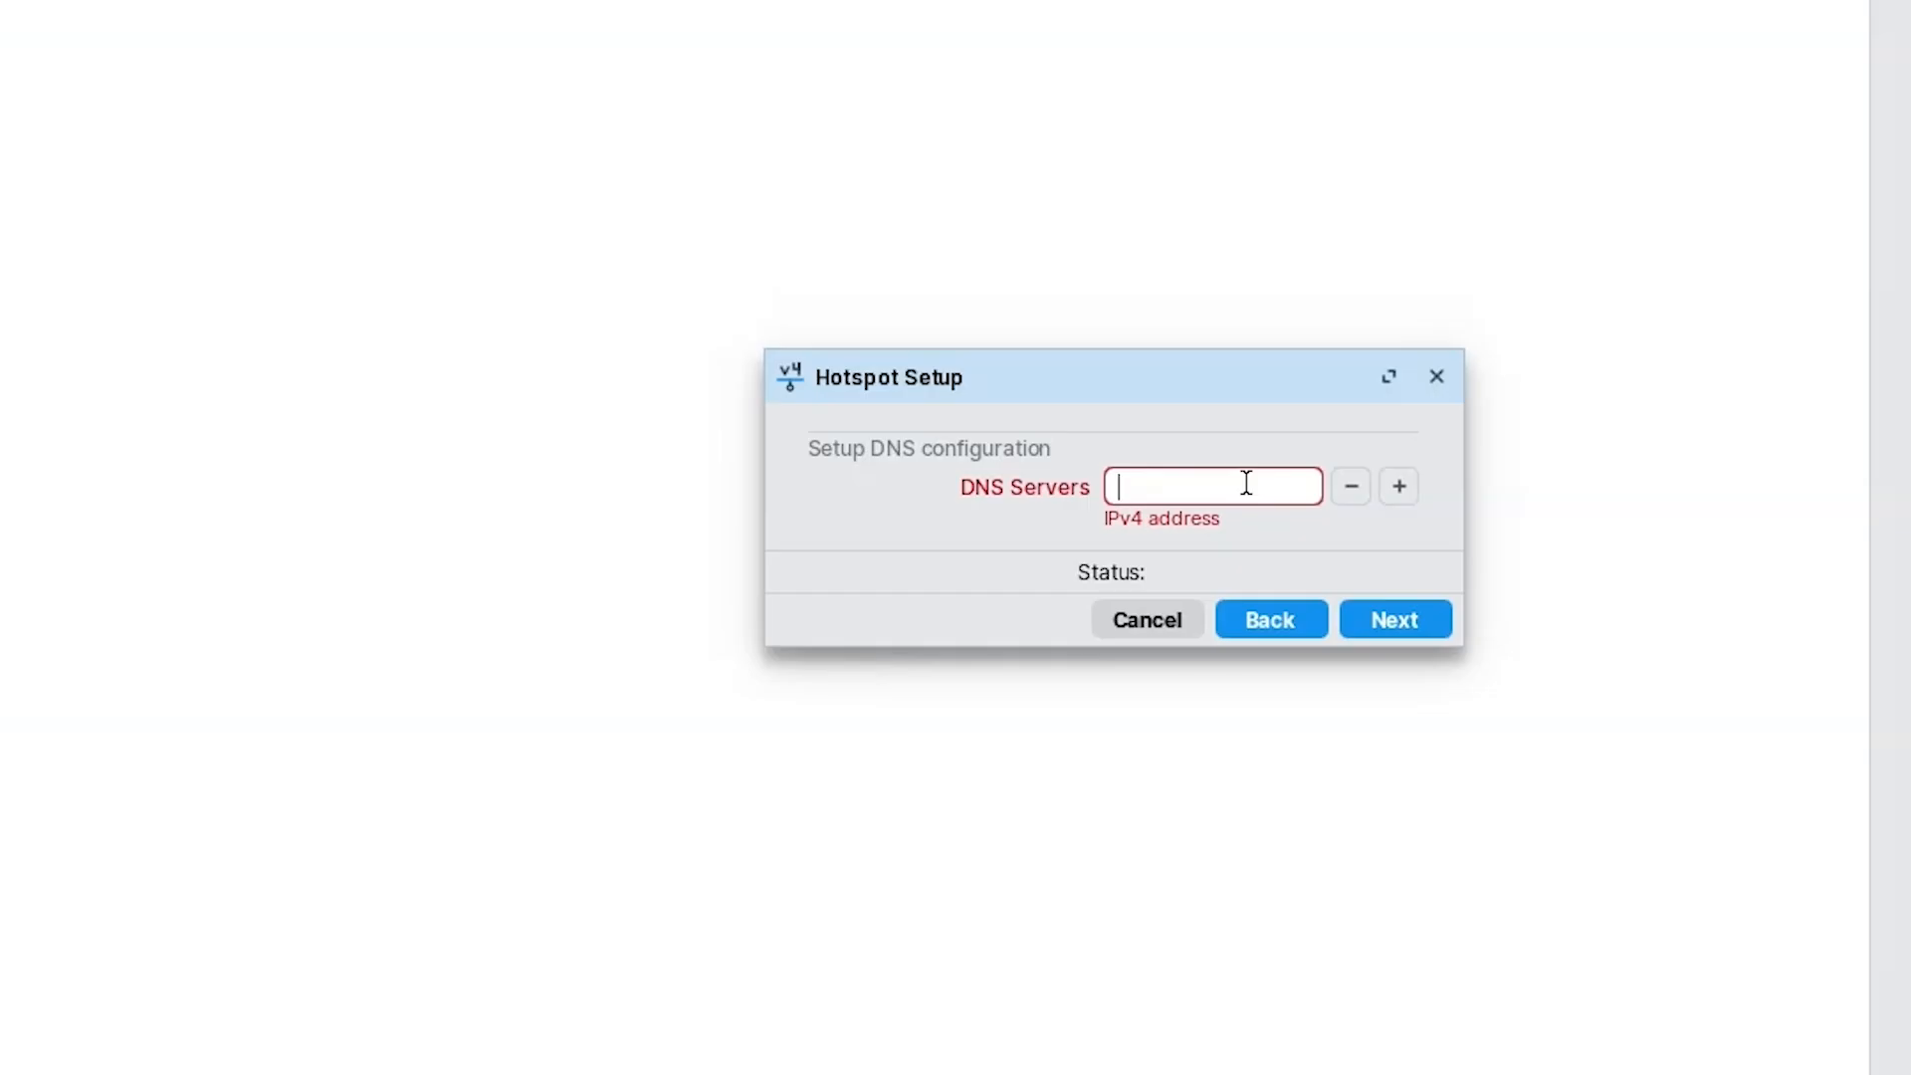
pyautogui.write('8.8.8.8')
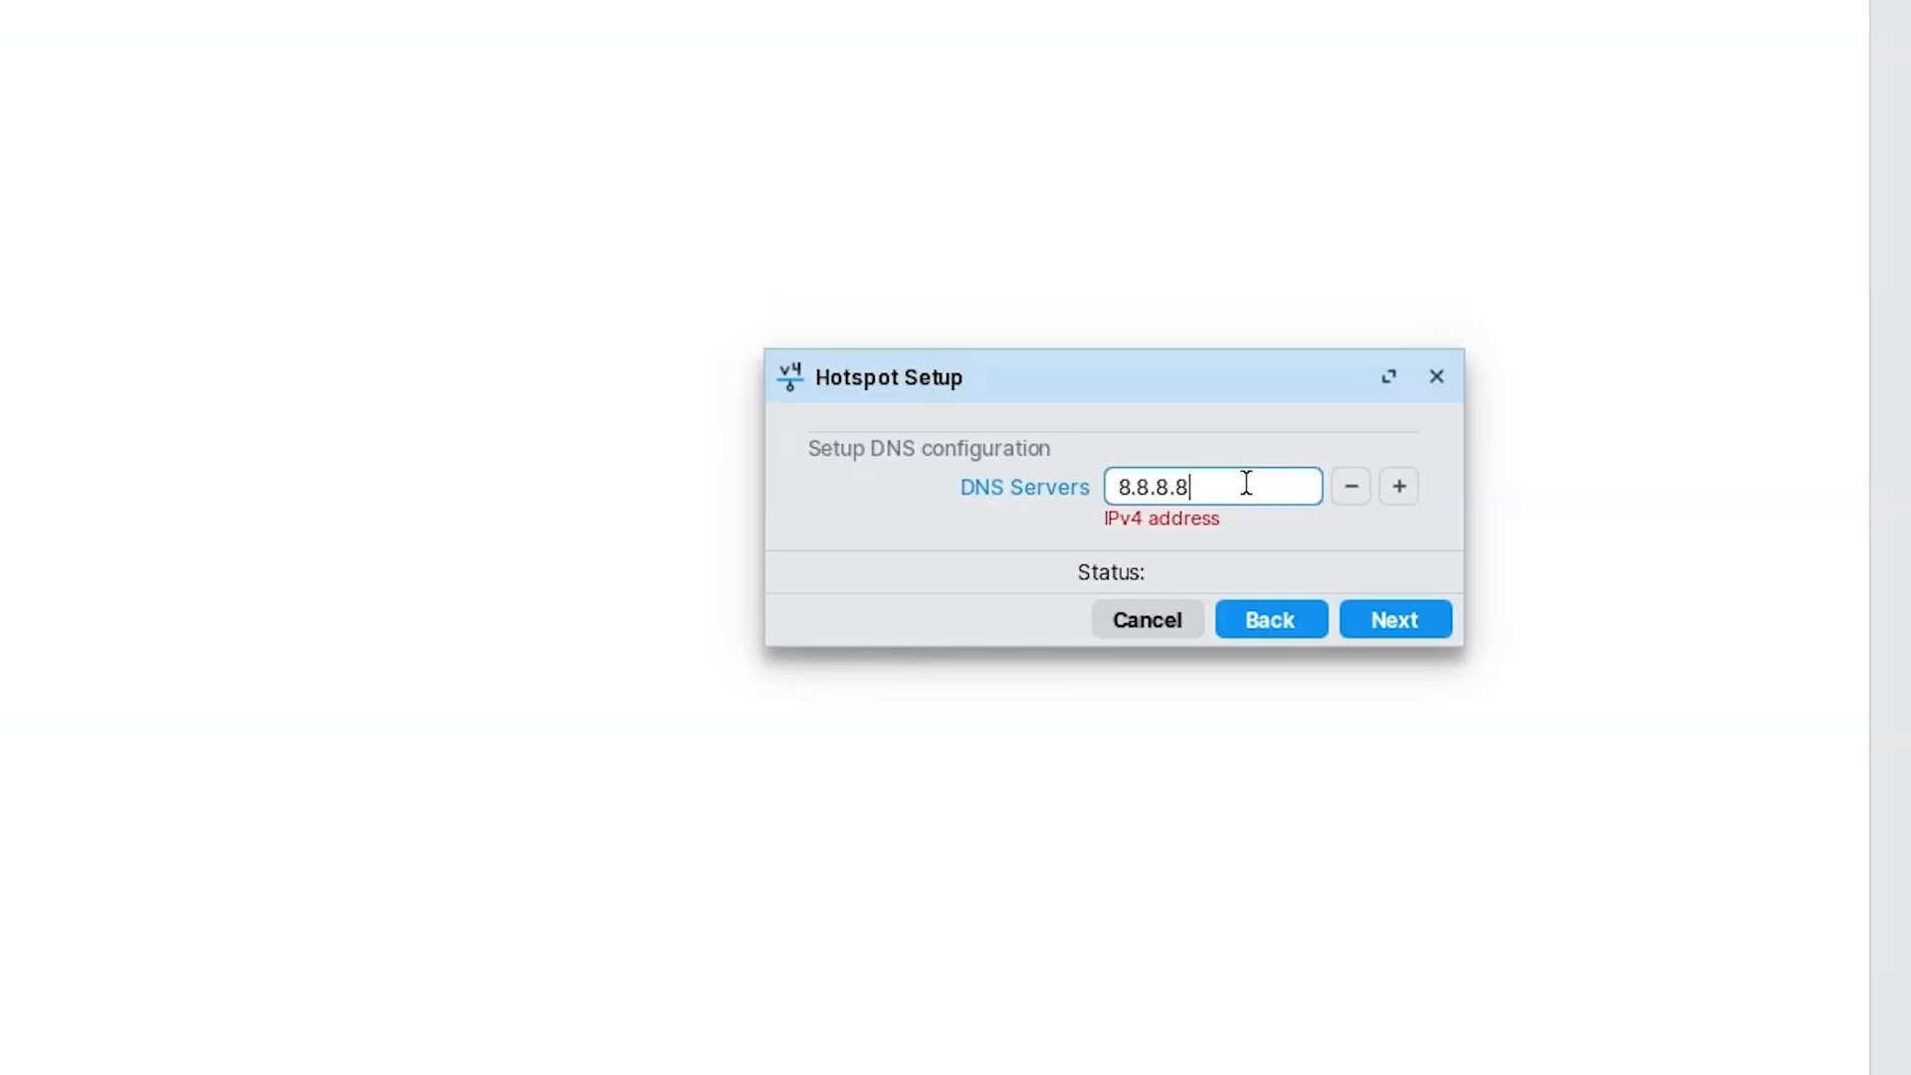
pyautogui.click(1398, 486)
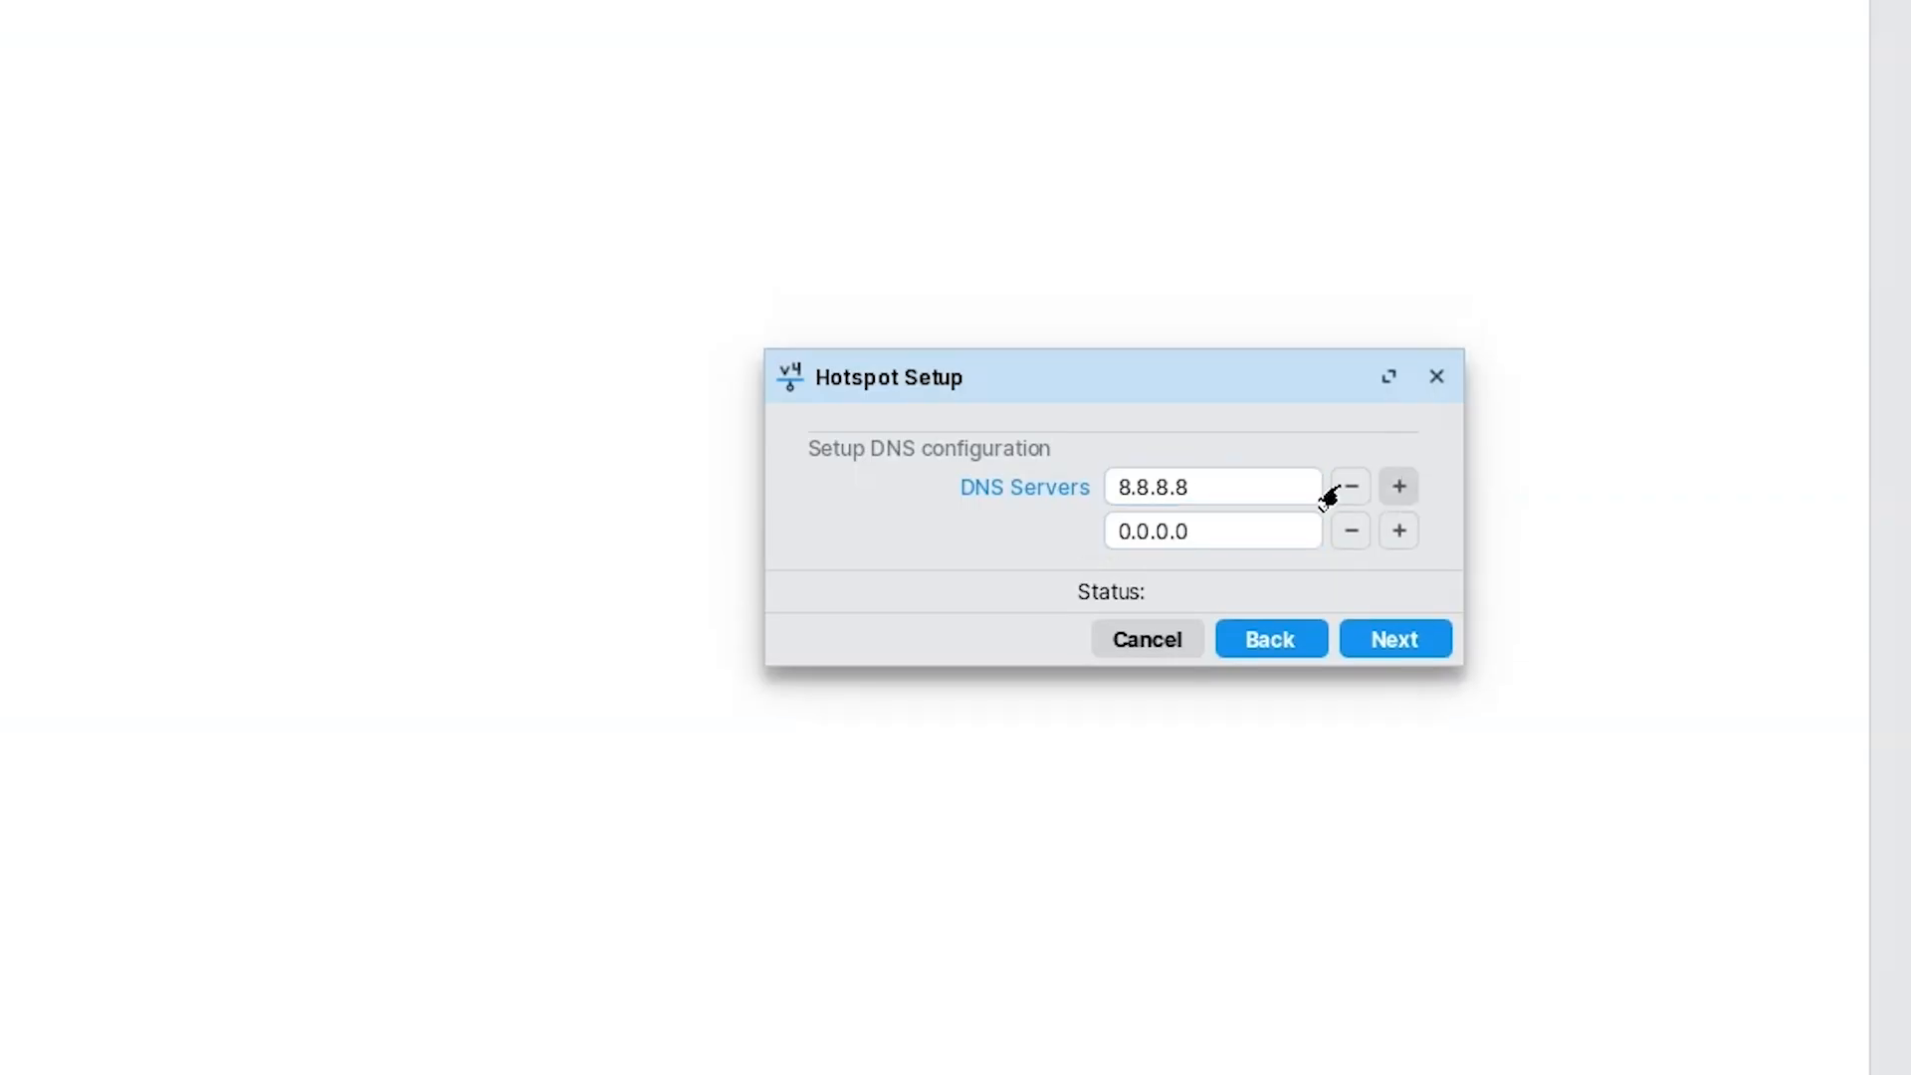
pyautogui.click(1187, 527)
pyautogui.press('BackSpace')
pyautogui.press('BackSpace')
pyautogui.press('BackSpace')
pyautogui.press('BackSpace')
pyautogui.press('BackSpace')
pyautogui.press('BackSpace')
pyautogui.press('BackSpace')
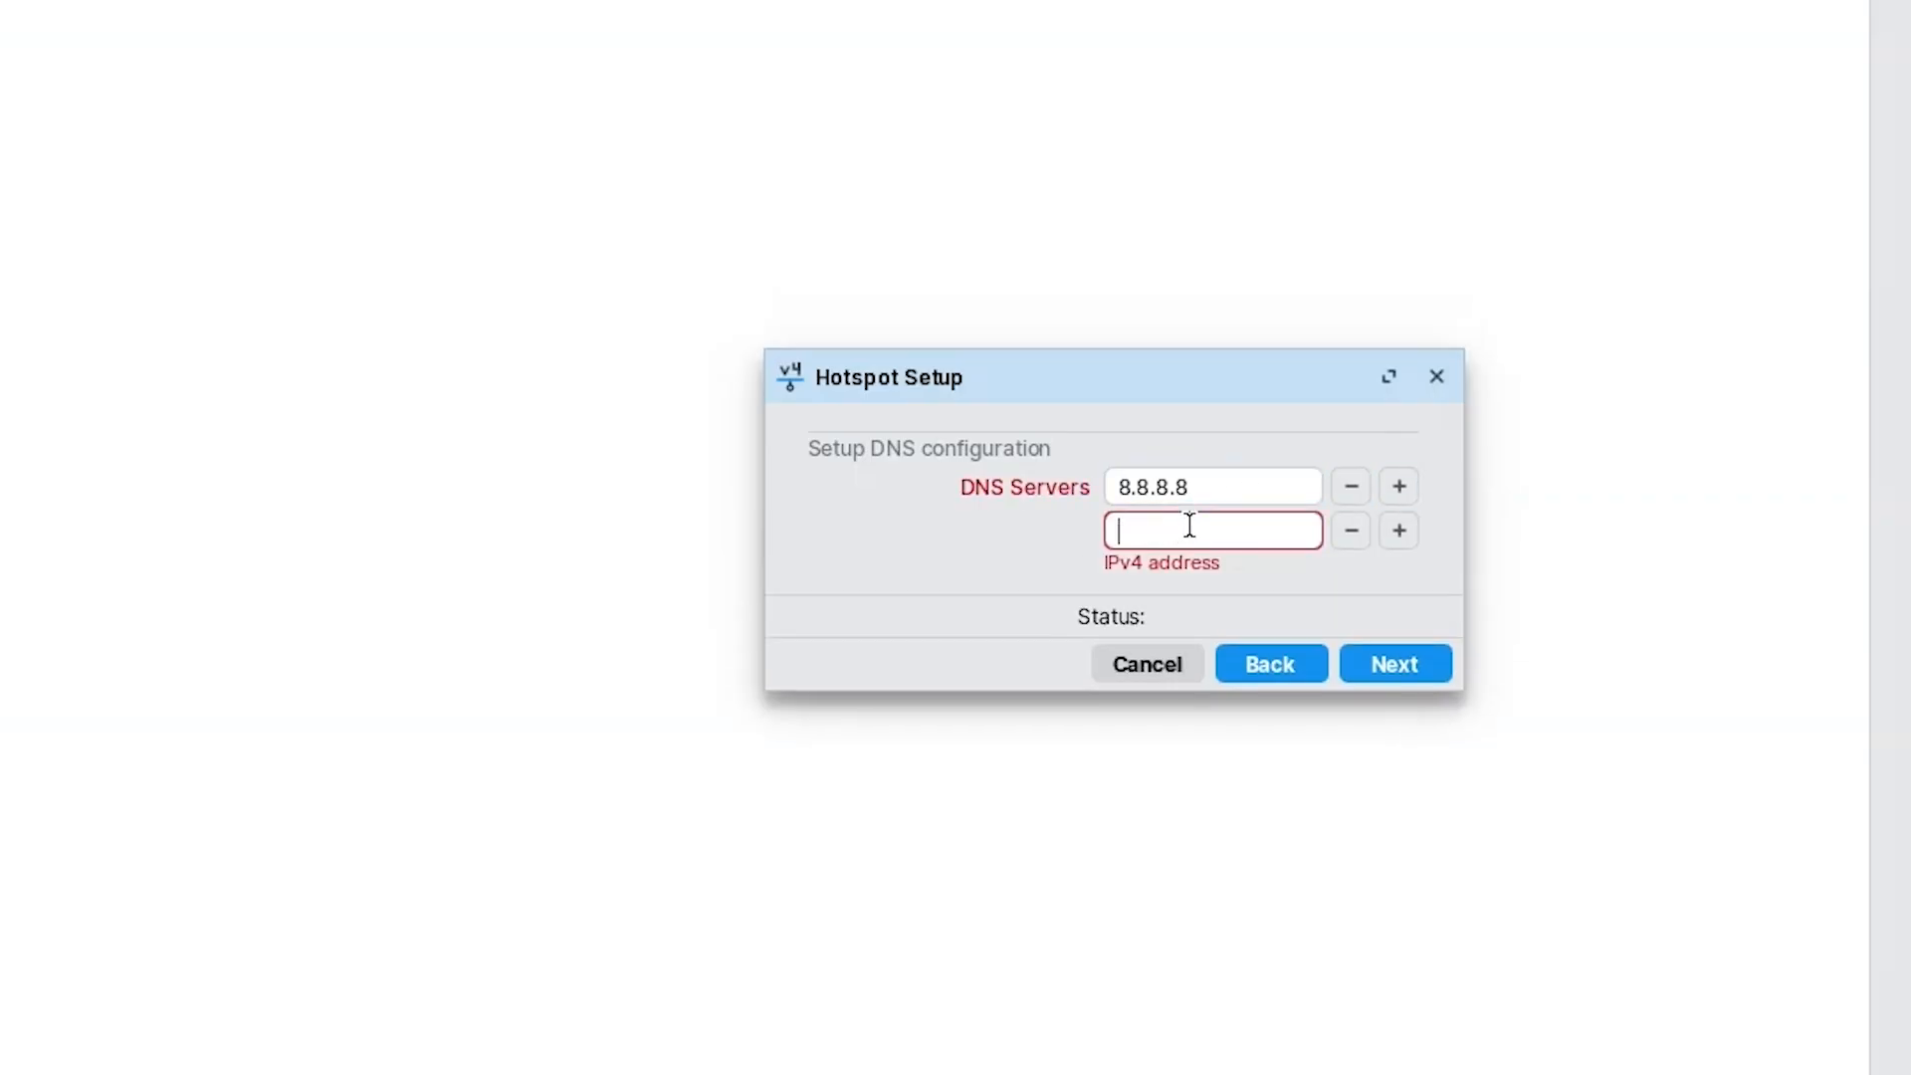
pyautogui.write('8.8.4.4')
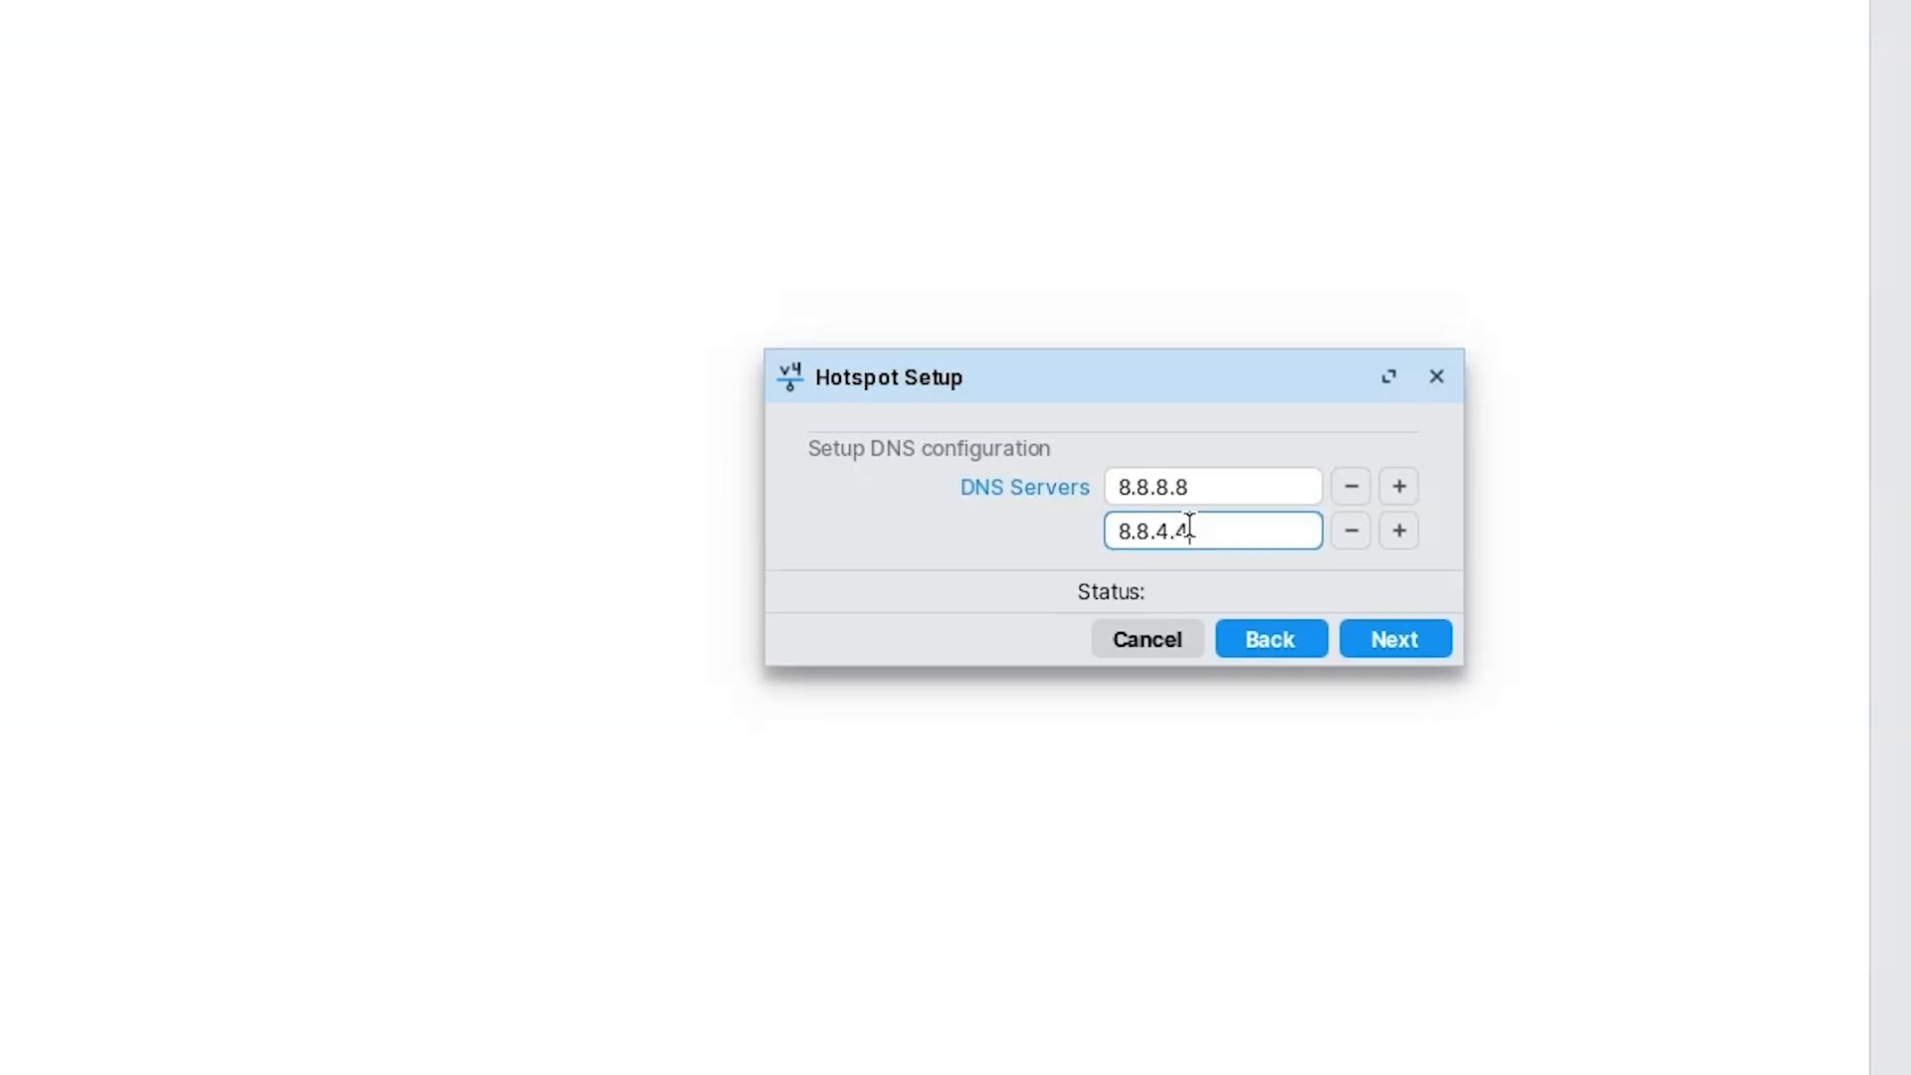
# Add 126.0.1.1 as the third DNS server and remove the extra empty row.
pyautogui.click(1393, 542)
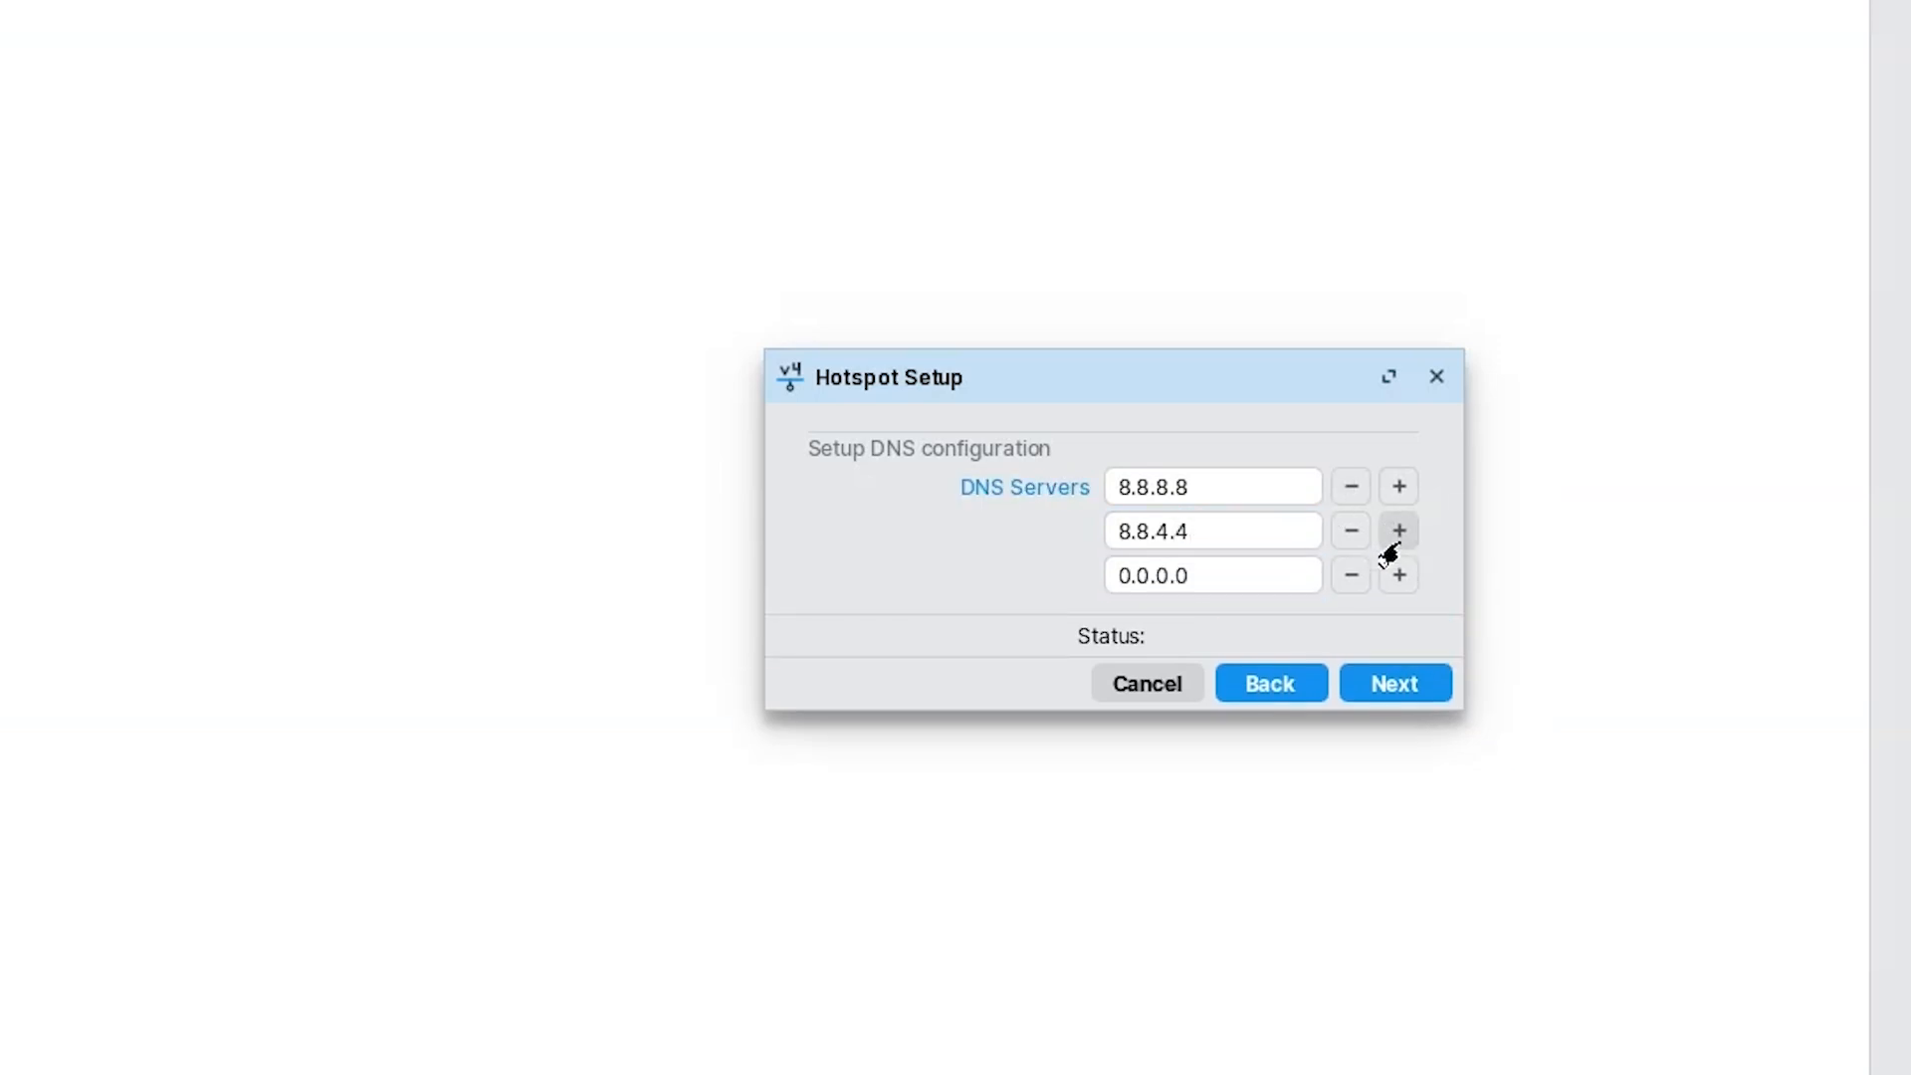
pyautogui.click(1216, 560)
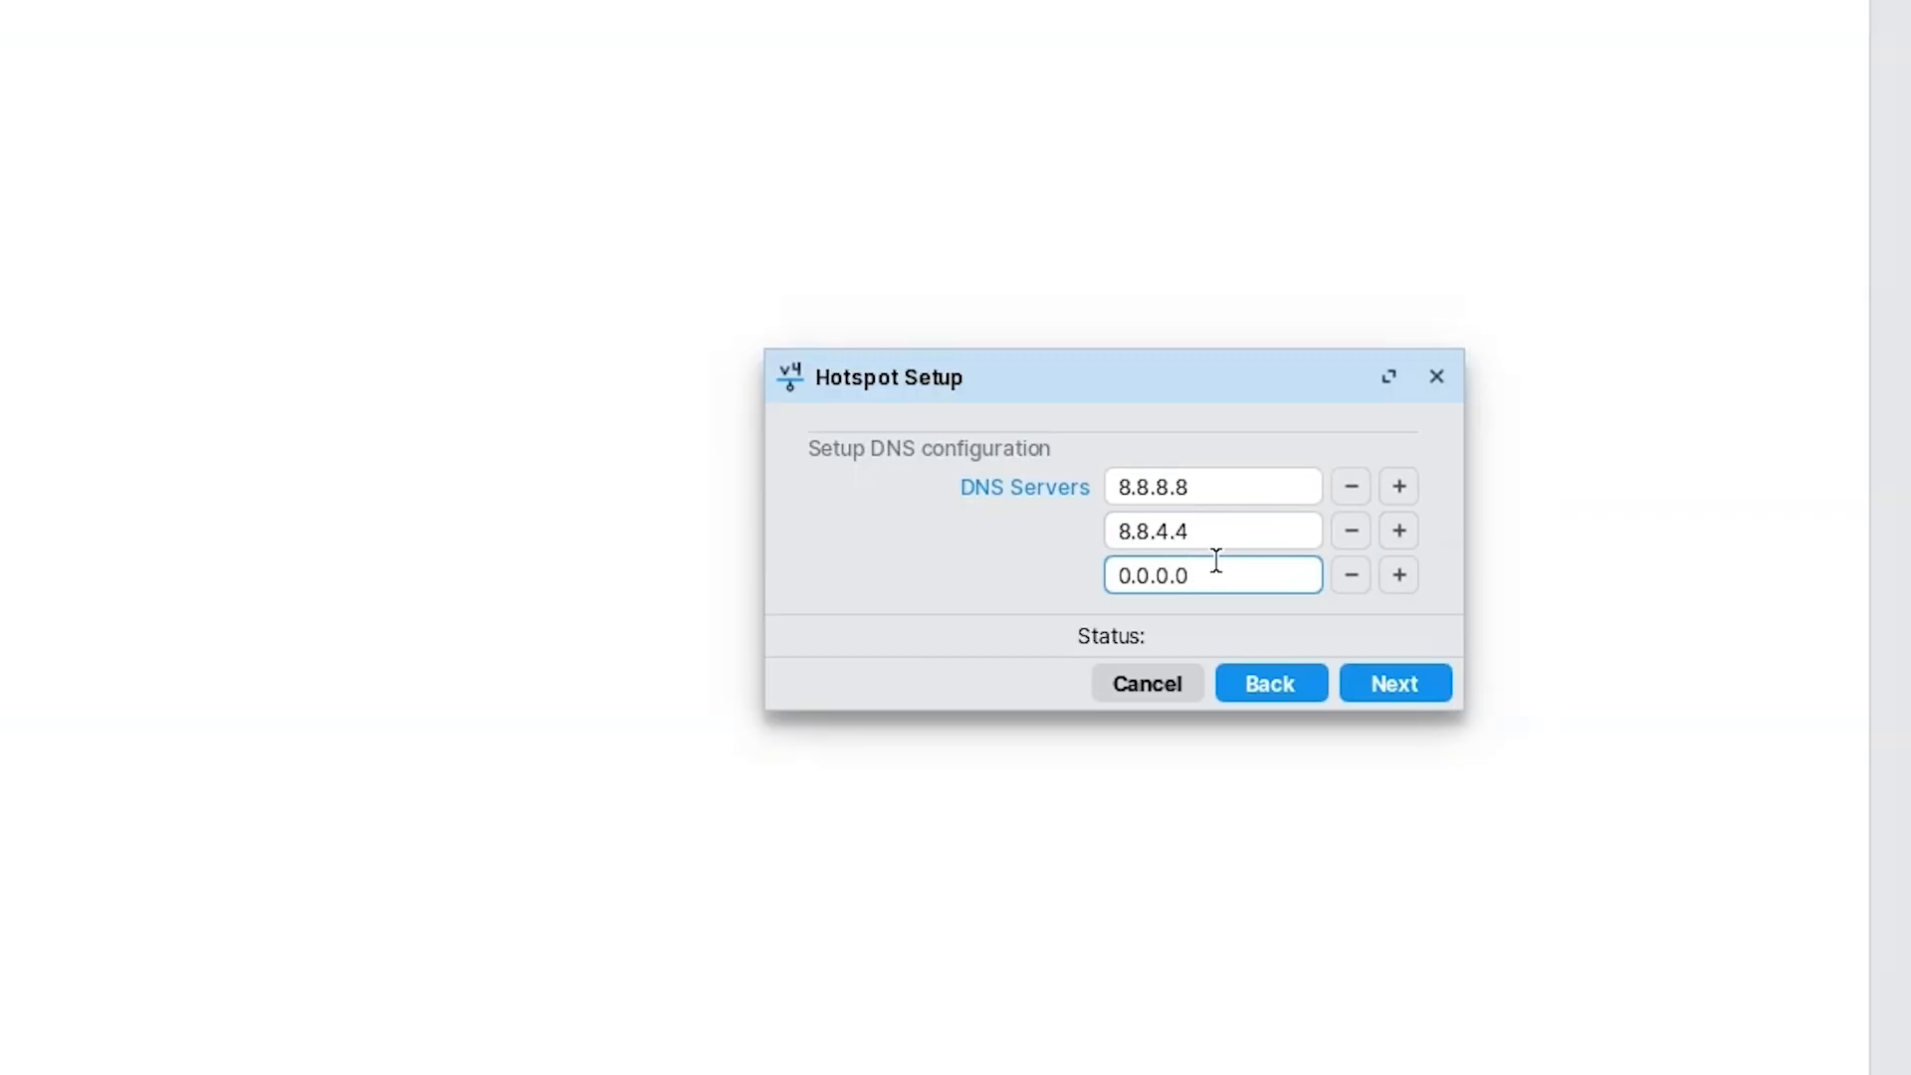
pyautogui.press('BackSpace')
pyautogui.press('BackSpace')
pyautogui.press('BackSpace')
pyautogui.press('BackSpace')
pyautogui.press('BackSpace')
pyautogui.press('BackSpace')
pyautogui.press('BackSpace')
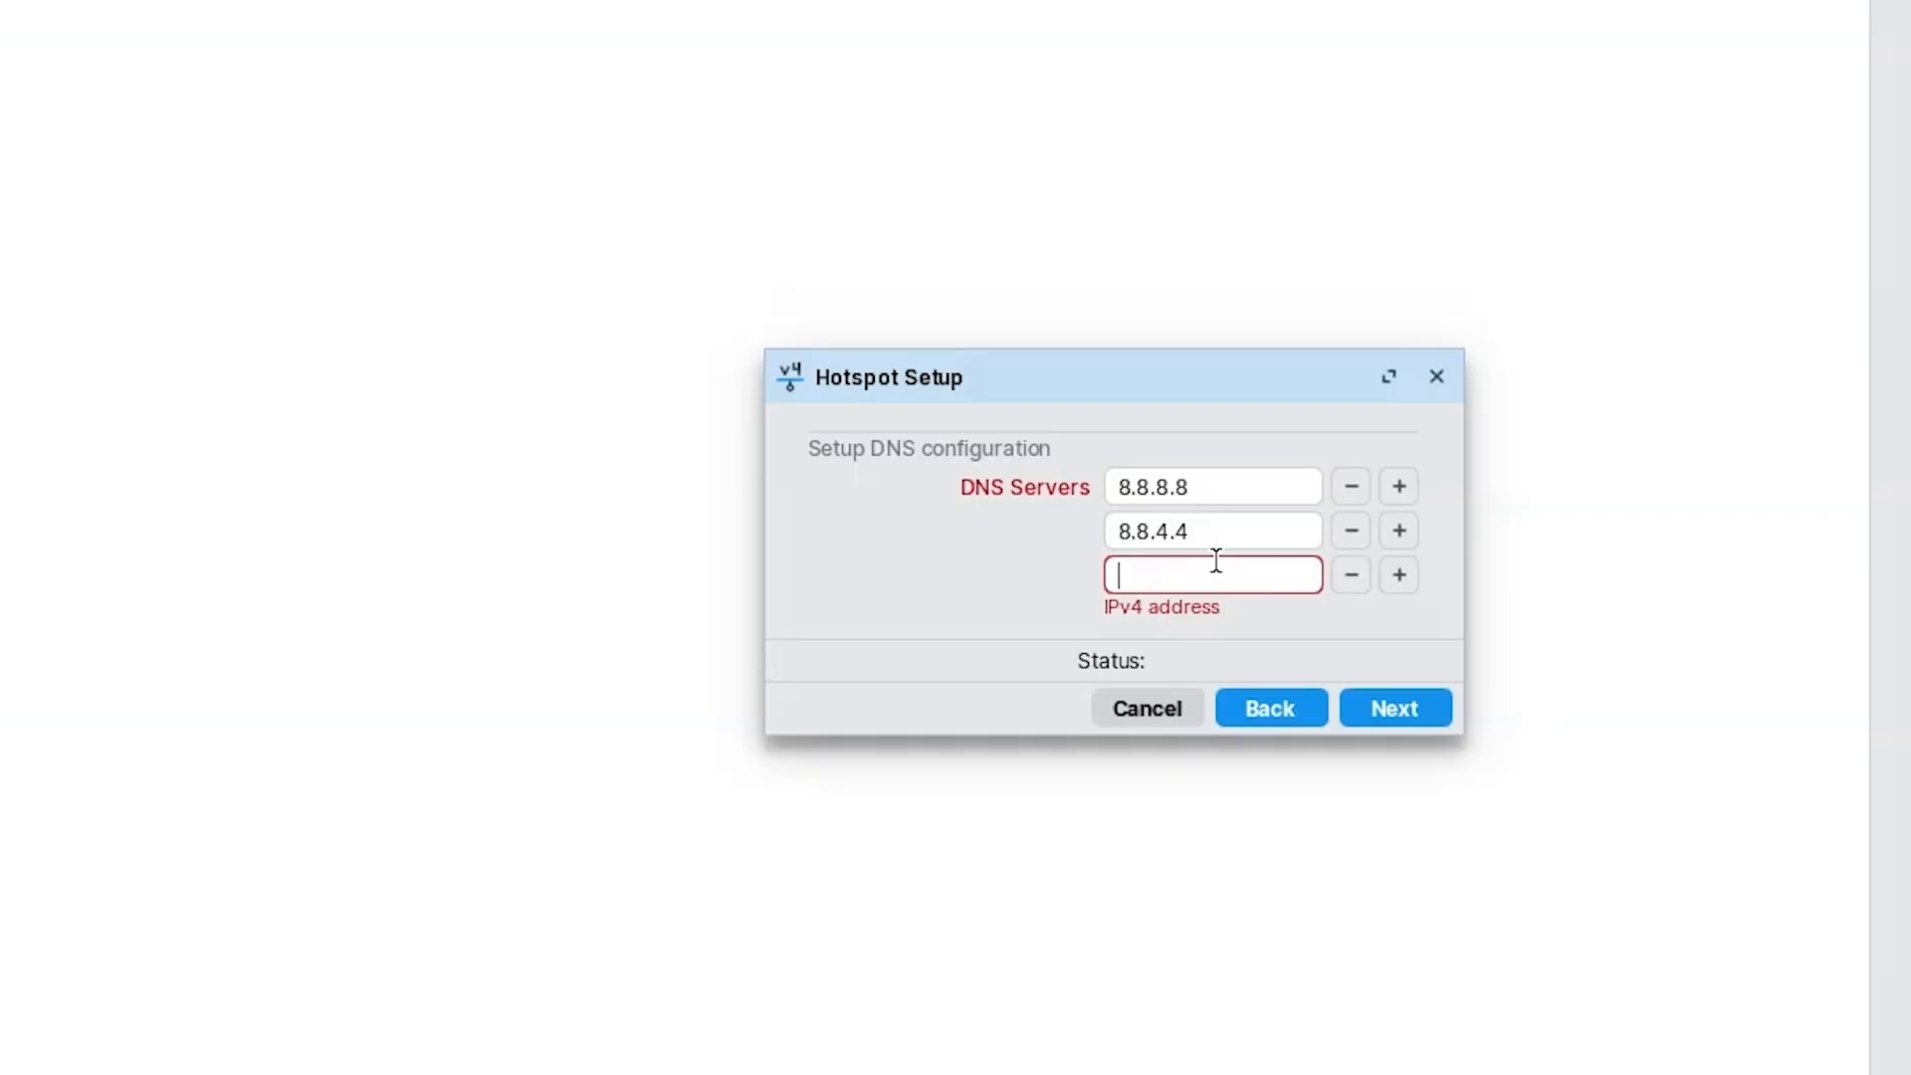
pyautogui.write('&')
pyautogui.press('BackSpace')
pyautogui.write('126.0.1.1')
pyautogui.click(1398, 574)
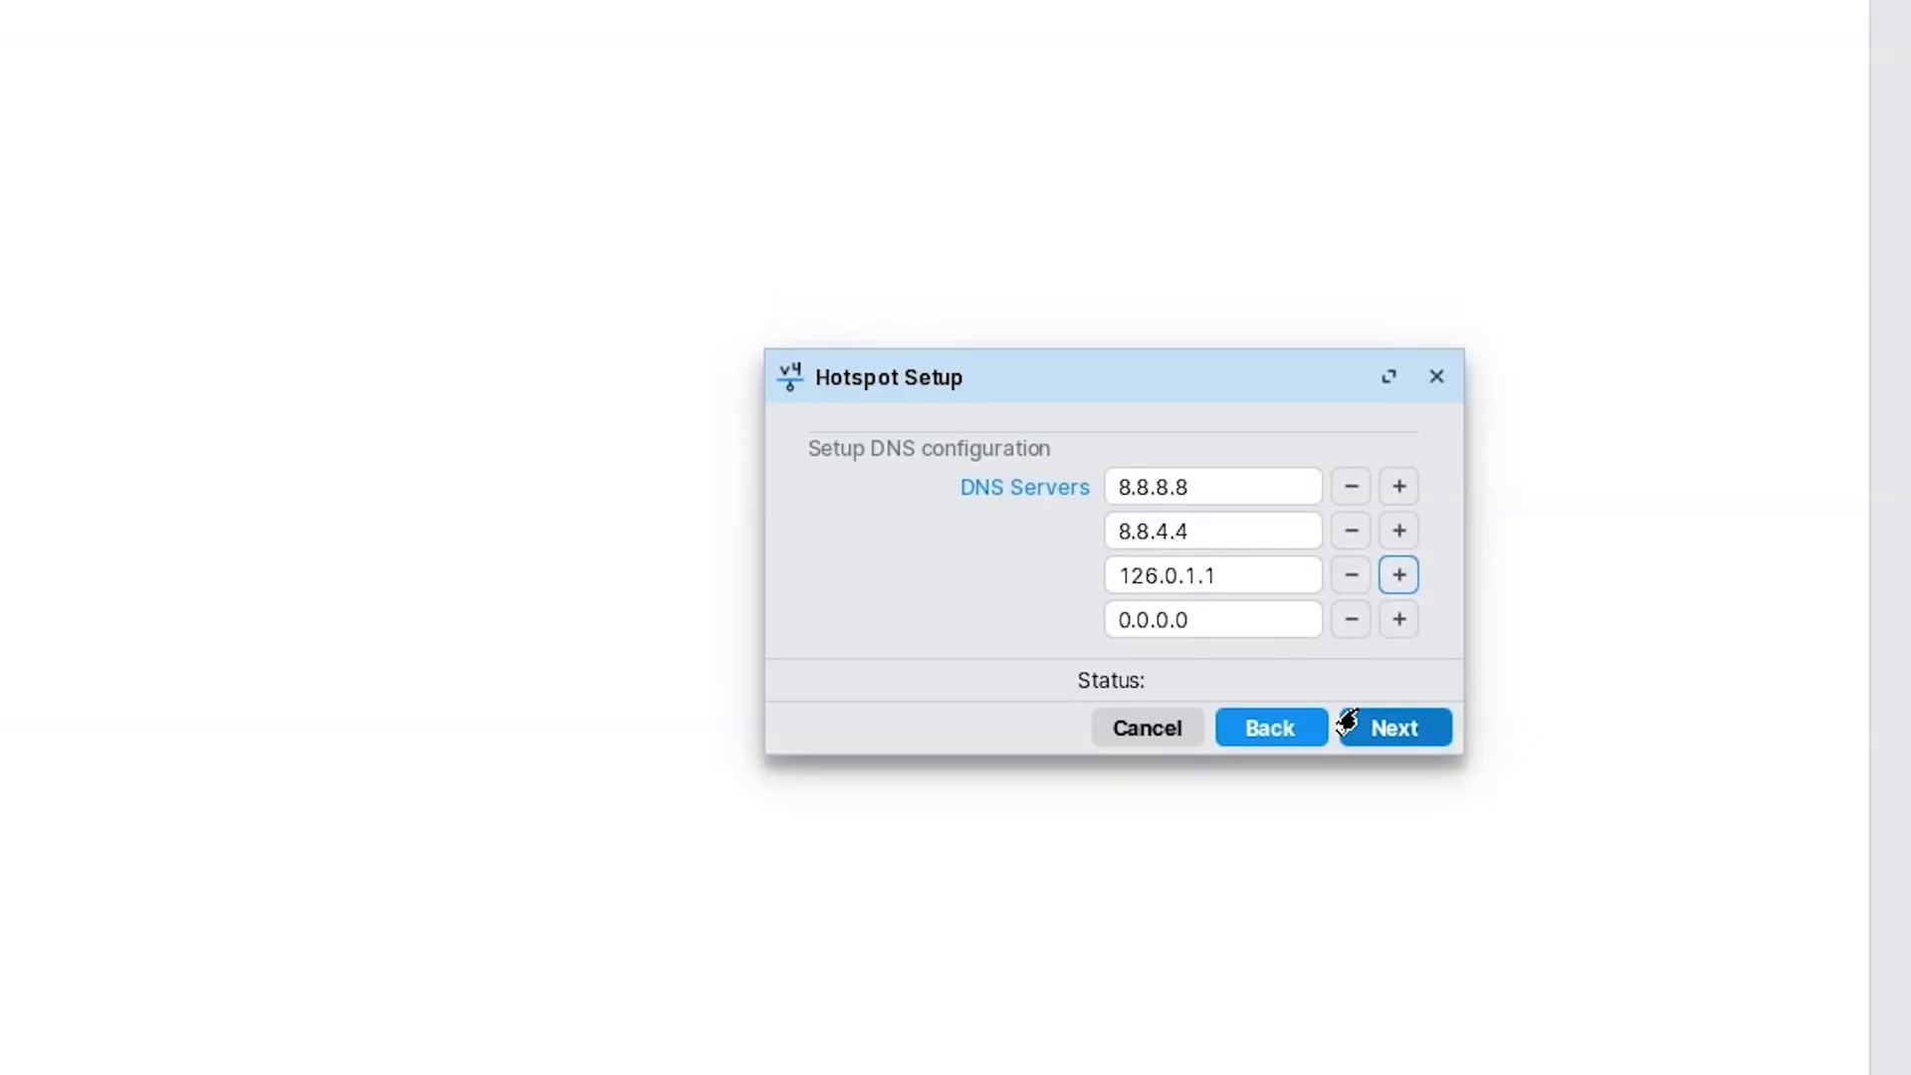
pyautogui.click(1194, 623)
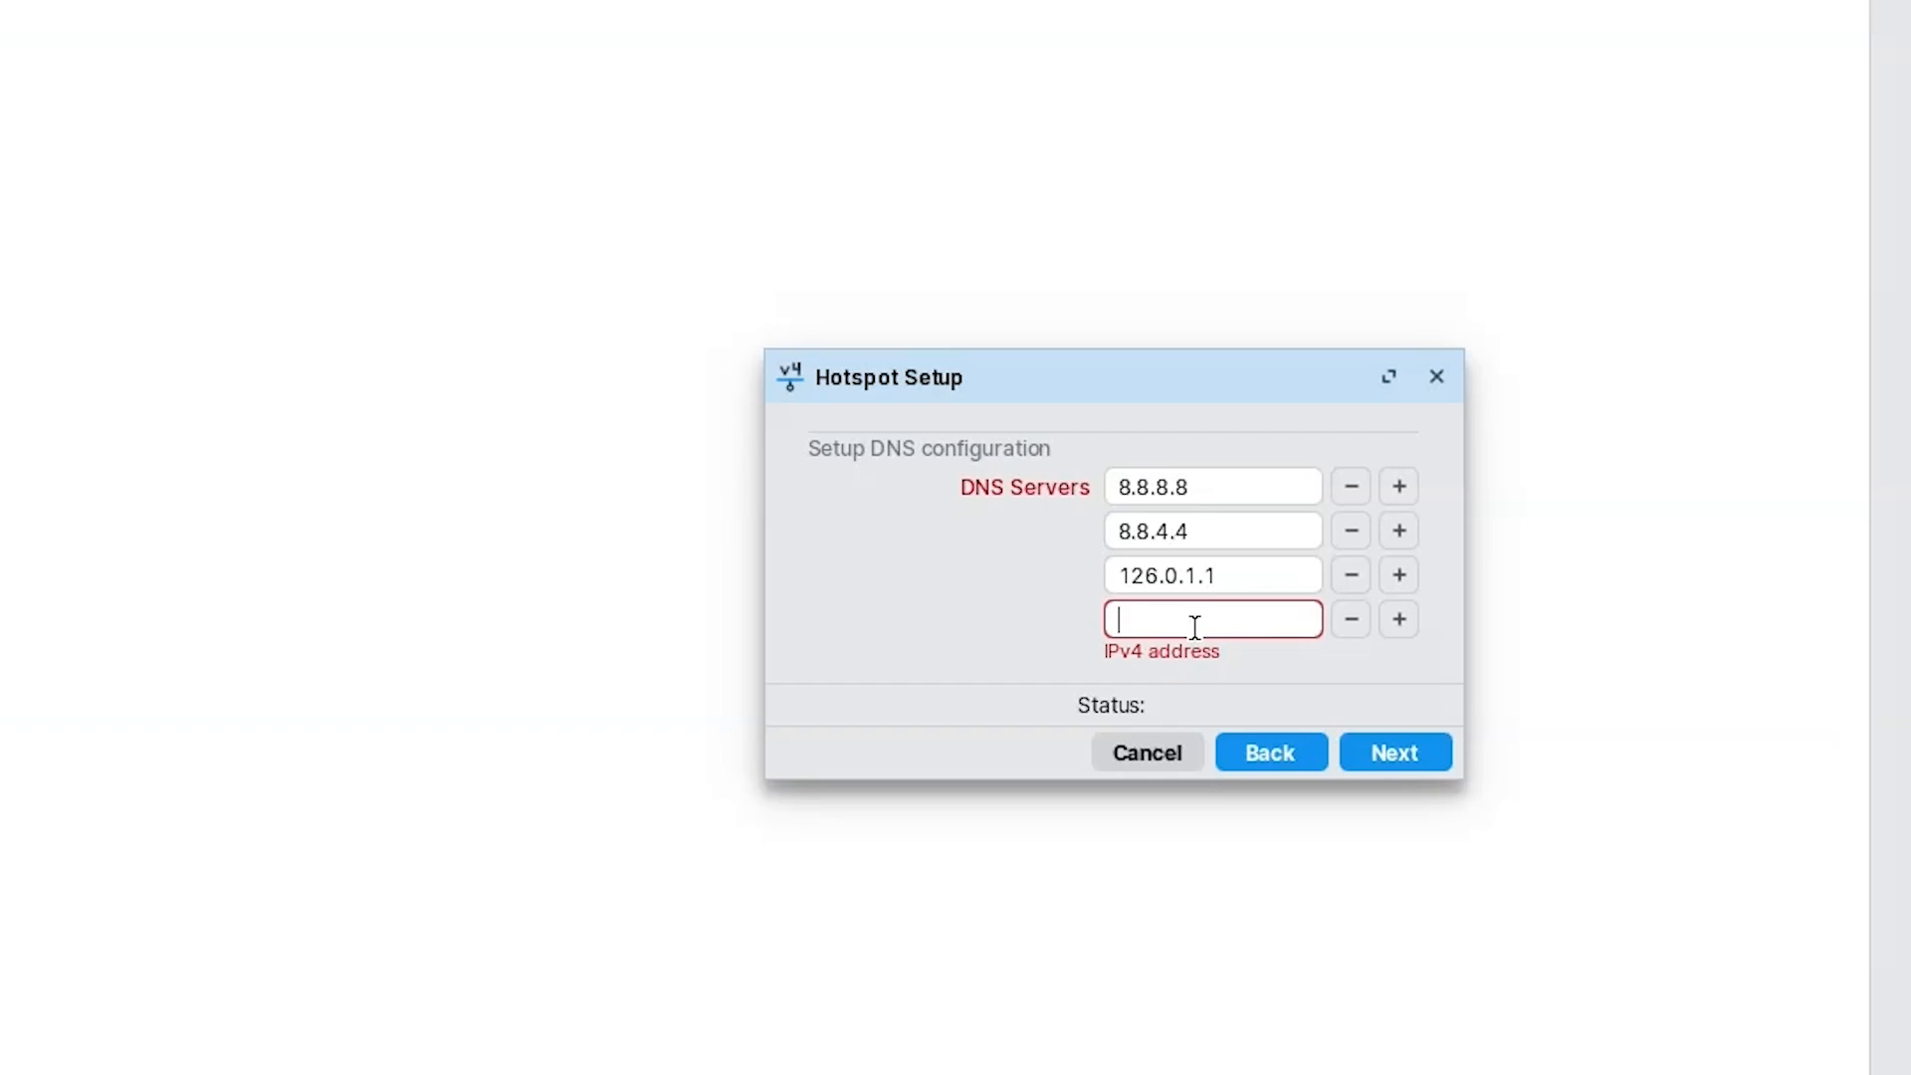
pyautogui.click(1352, 620)
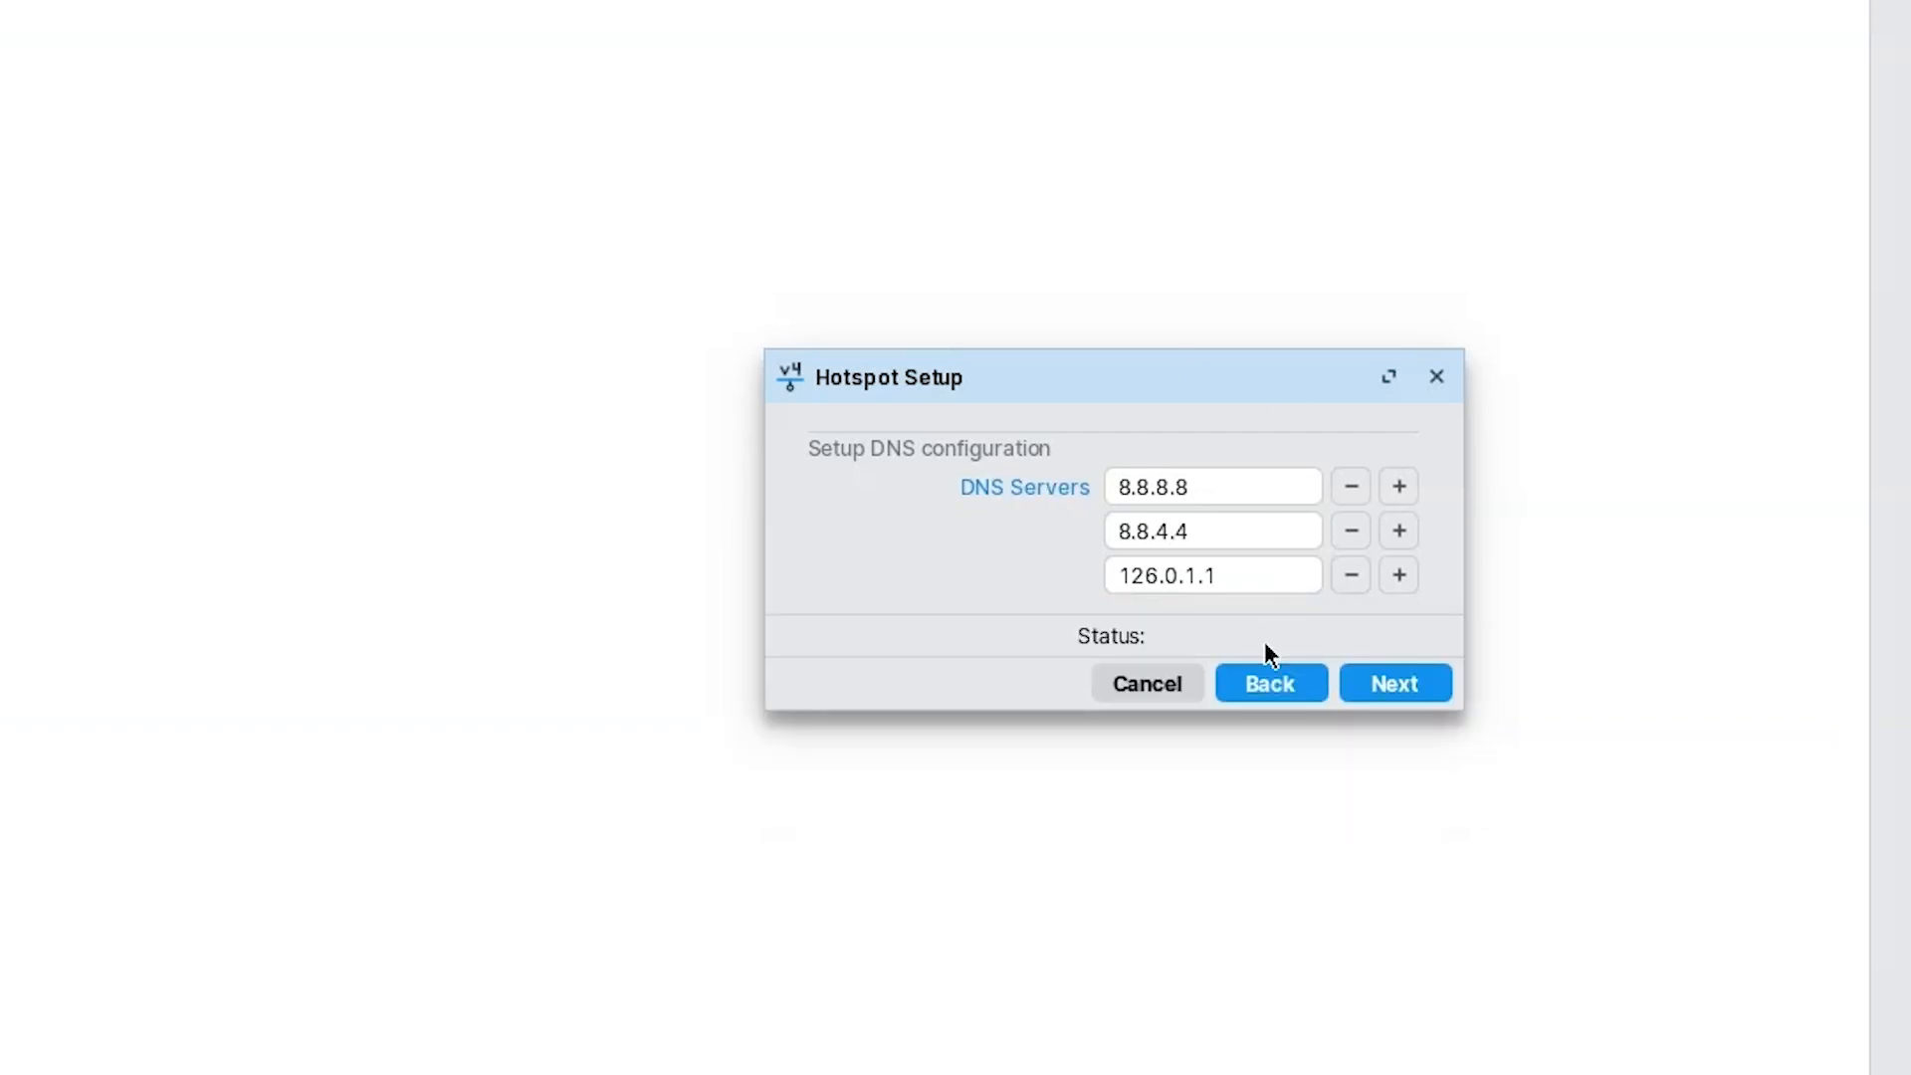
pyautogui.click(1399, 577)
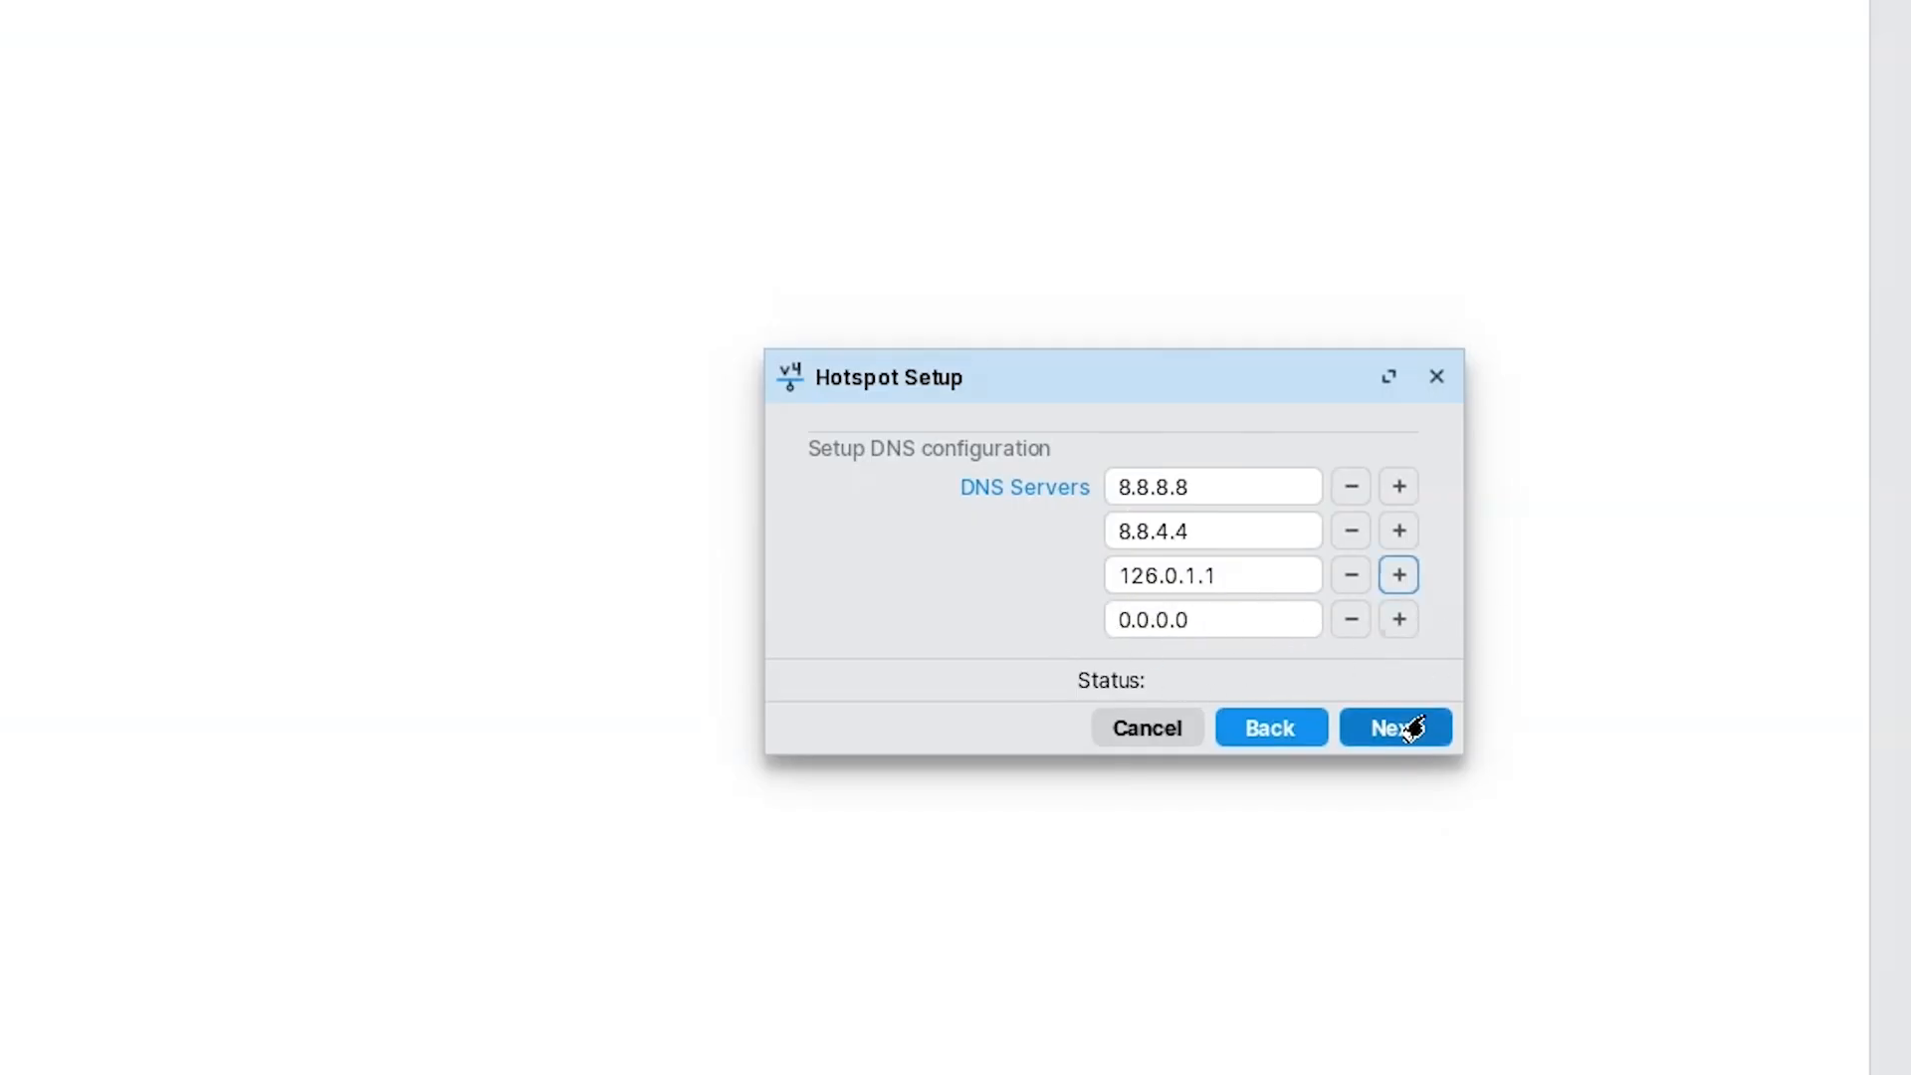
pyautogui.click(1351, 620)
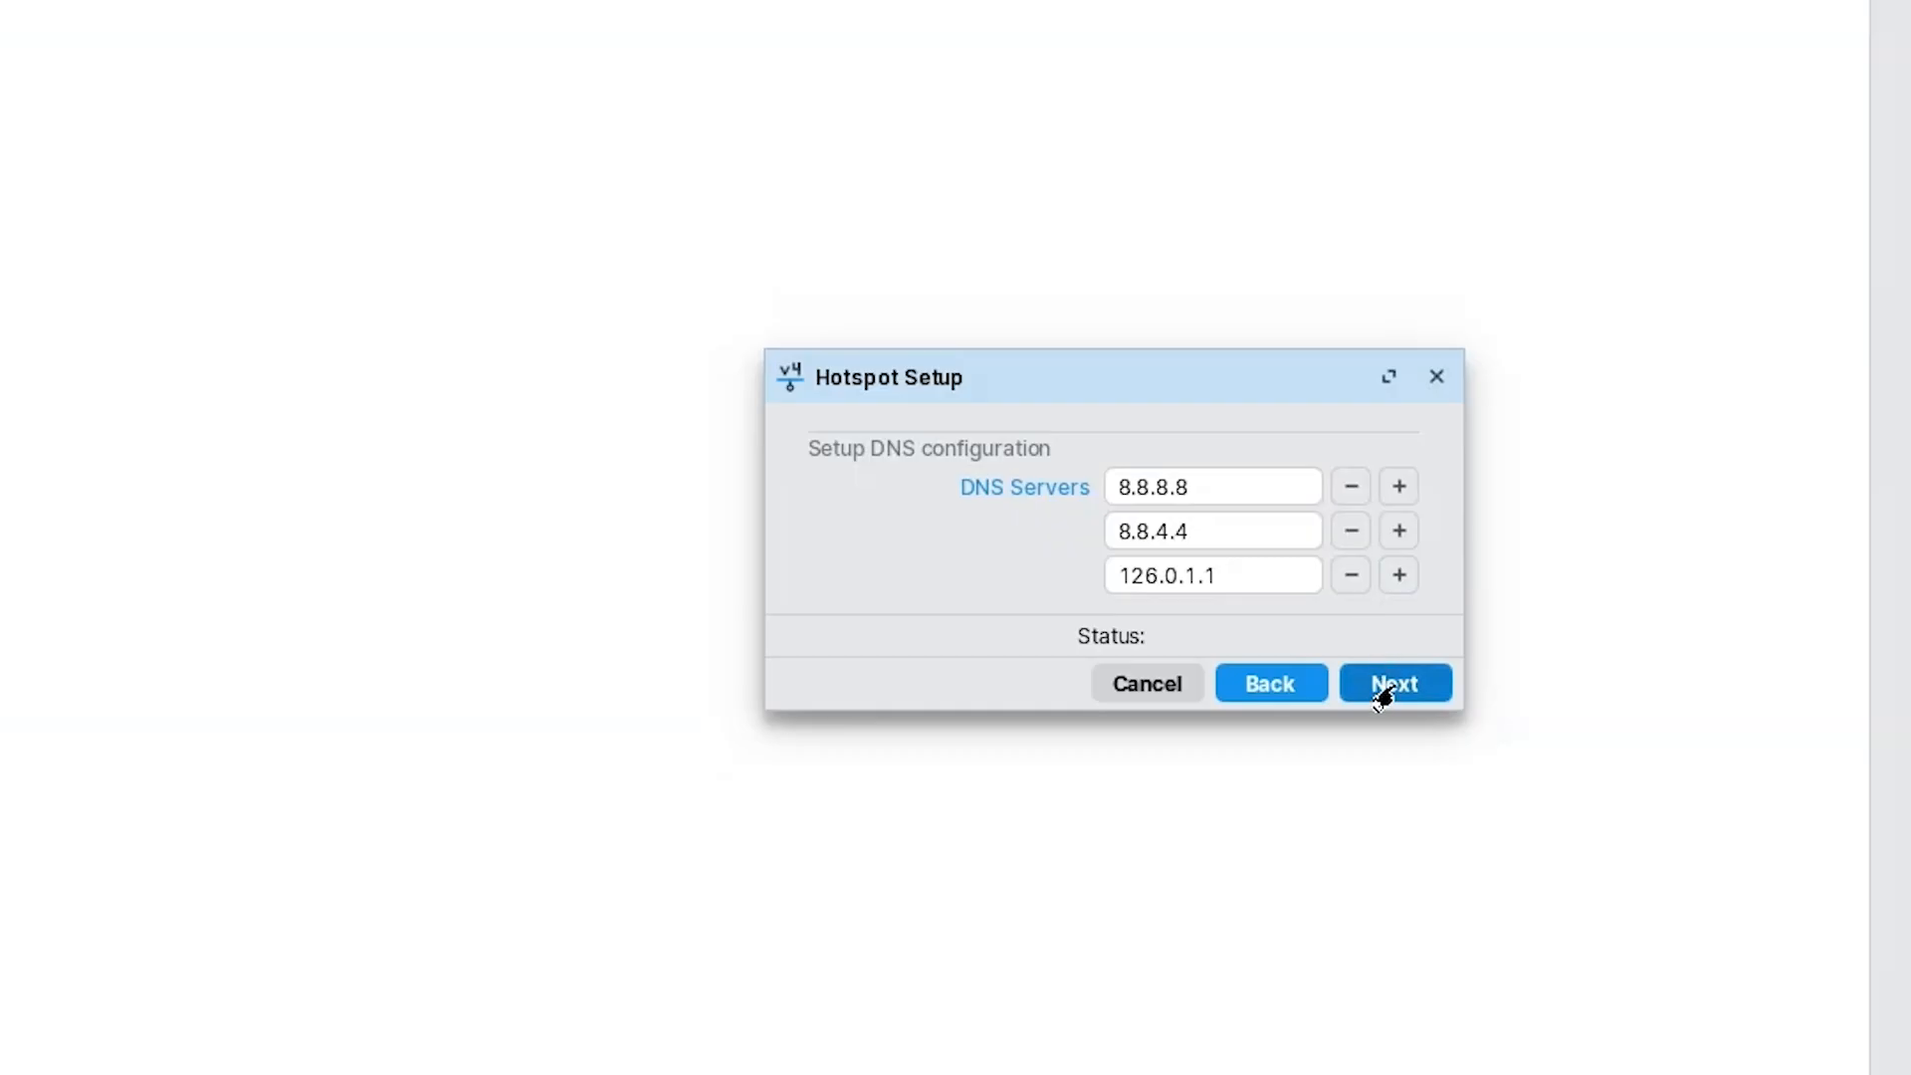
pyautogui.click(1388, 697)
# Enter miabewifi.tg as the hotspot DNS name.
pyautogui.click(1155, 483)
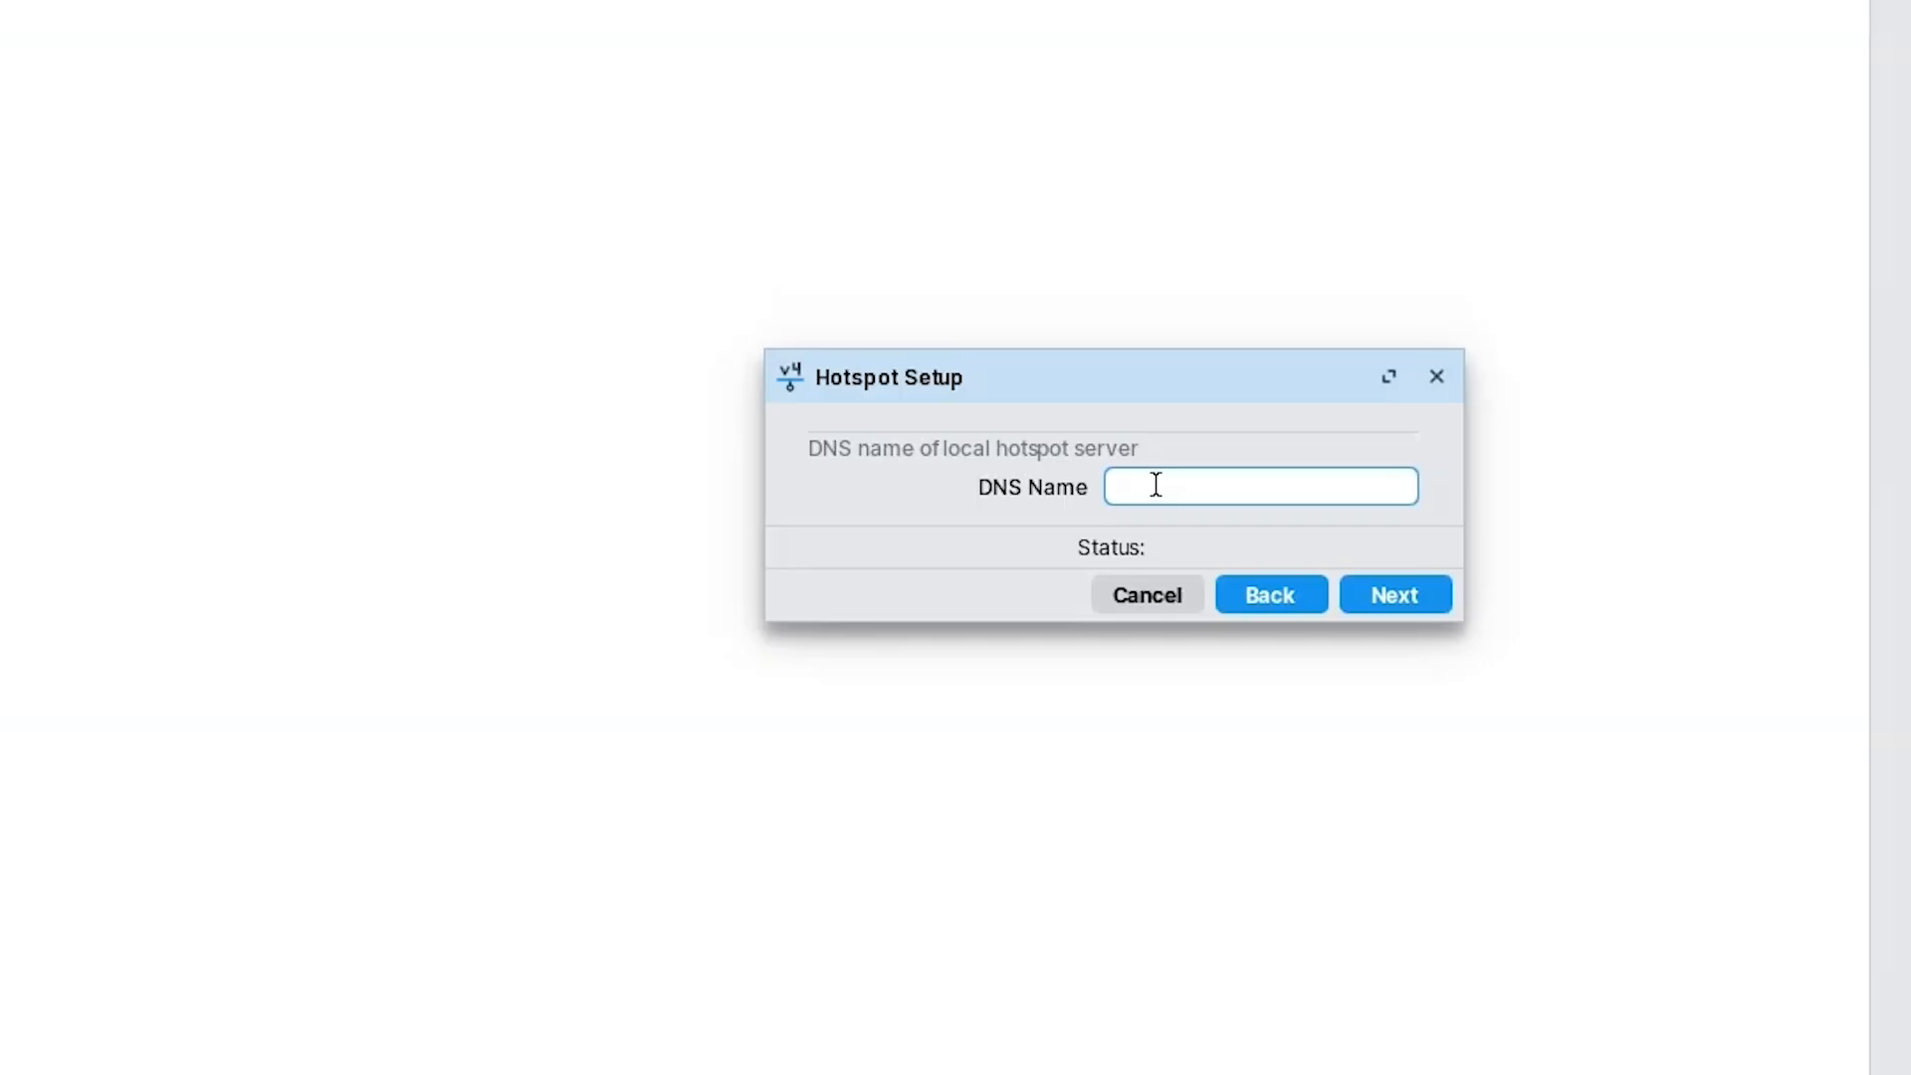
pyautogui.write('miazewifi.tg')
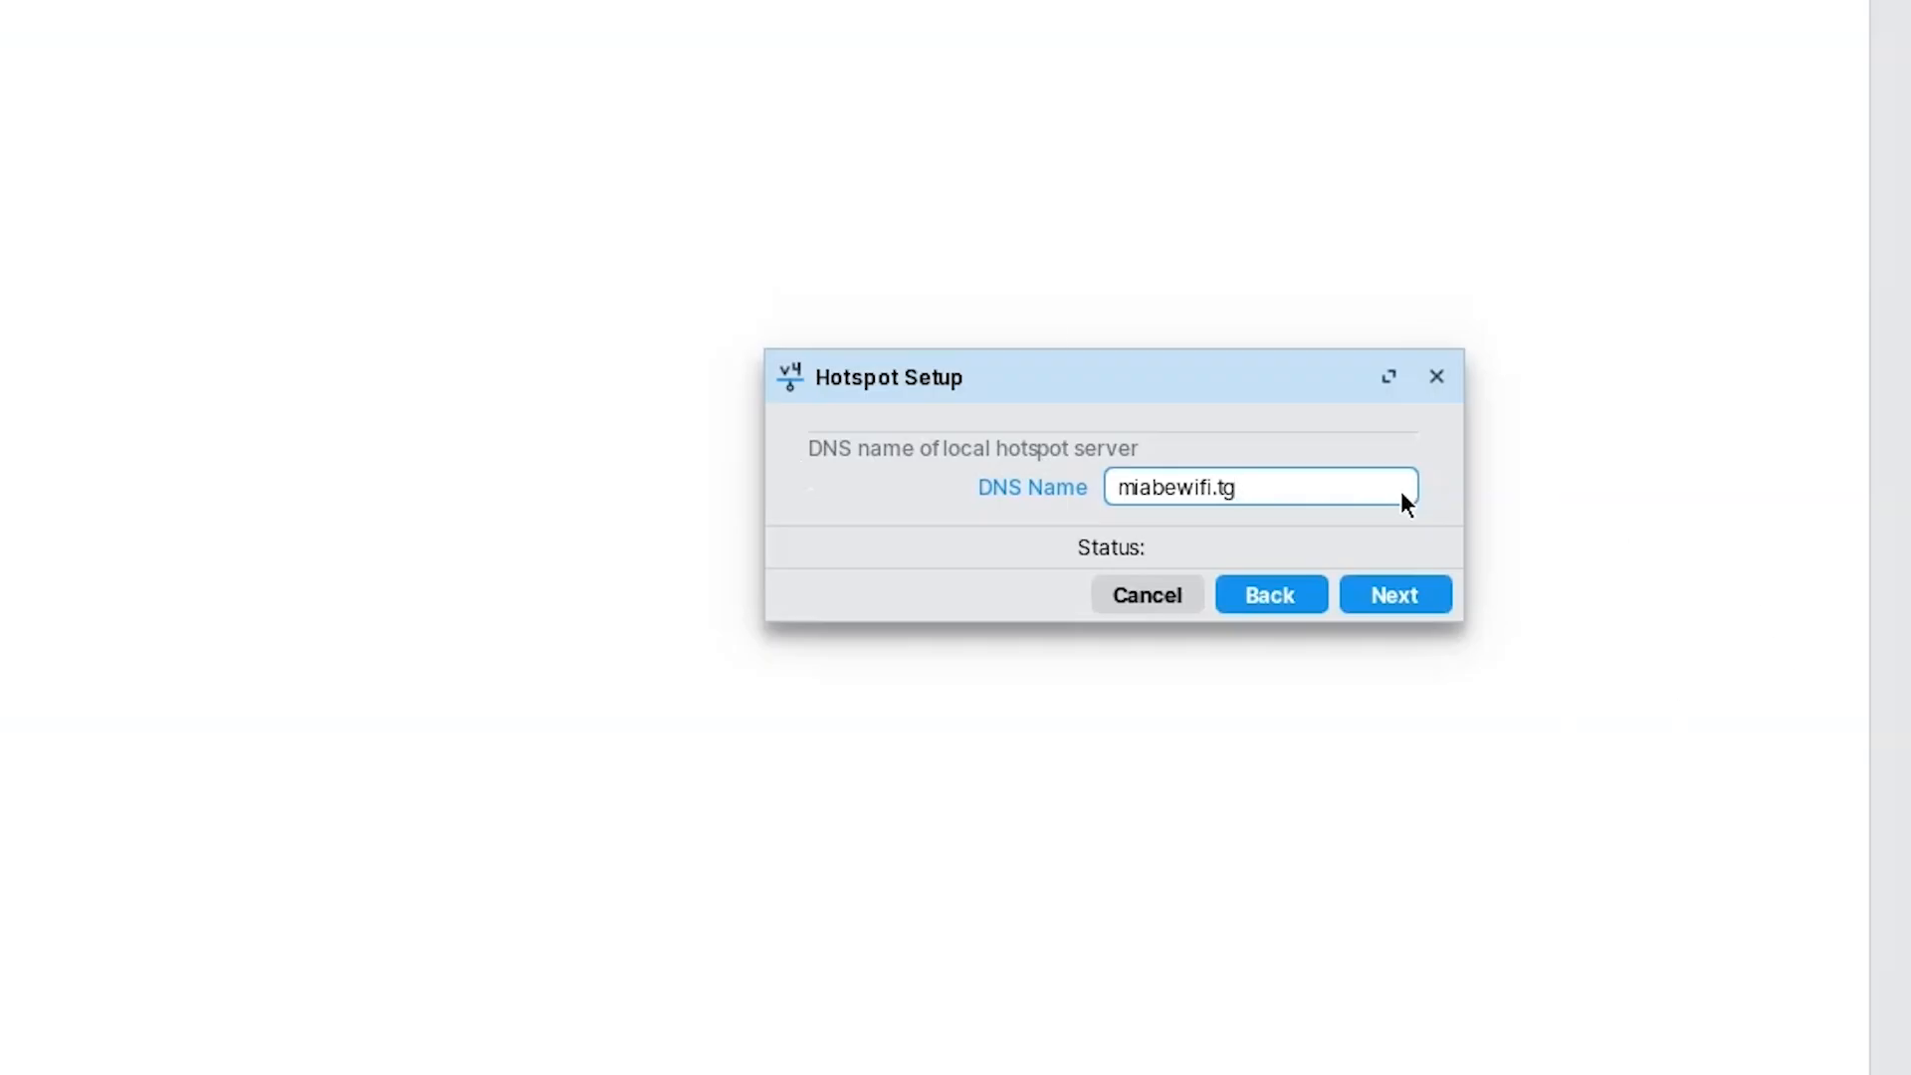
pyautogui.click(1397, 601)
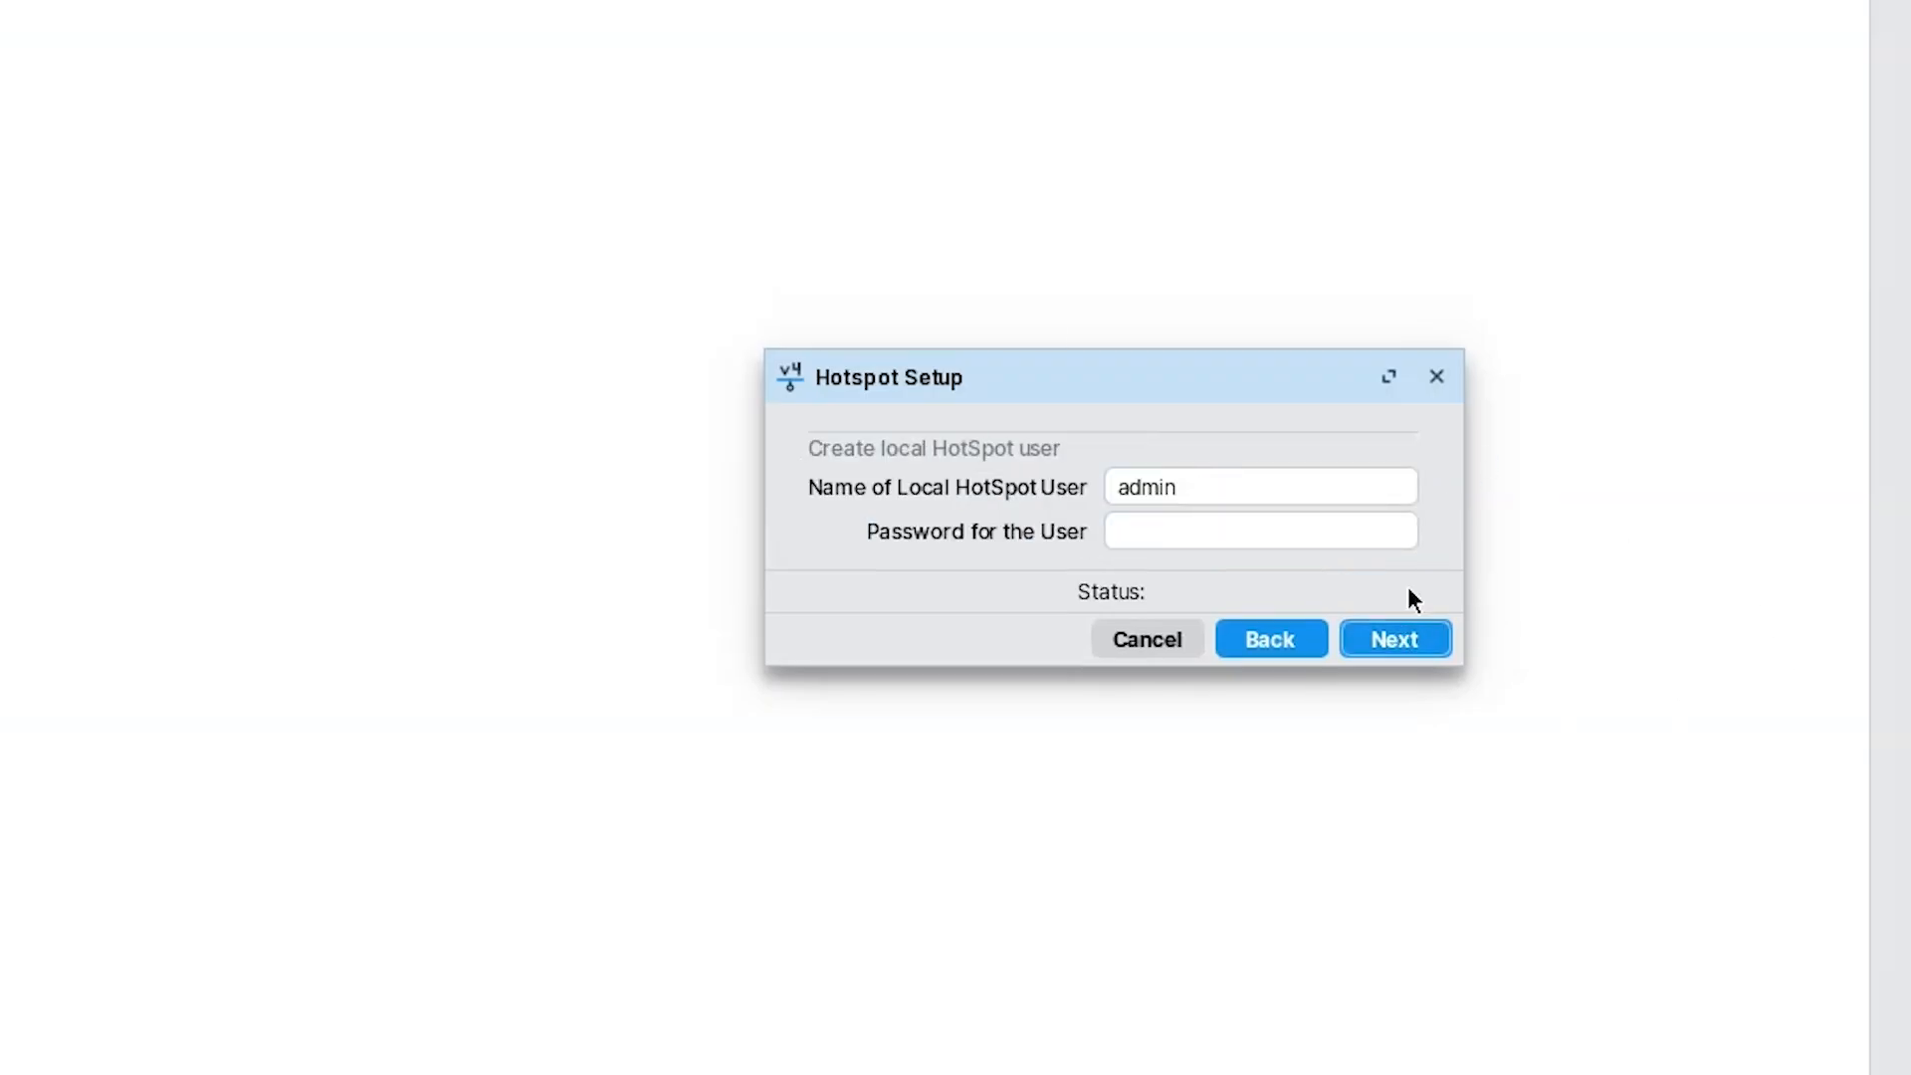
# Keep the default local user name, give it a password, and finish the wizard.
pyautogui.click(1207, 483)
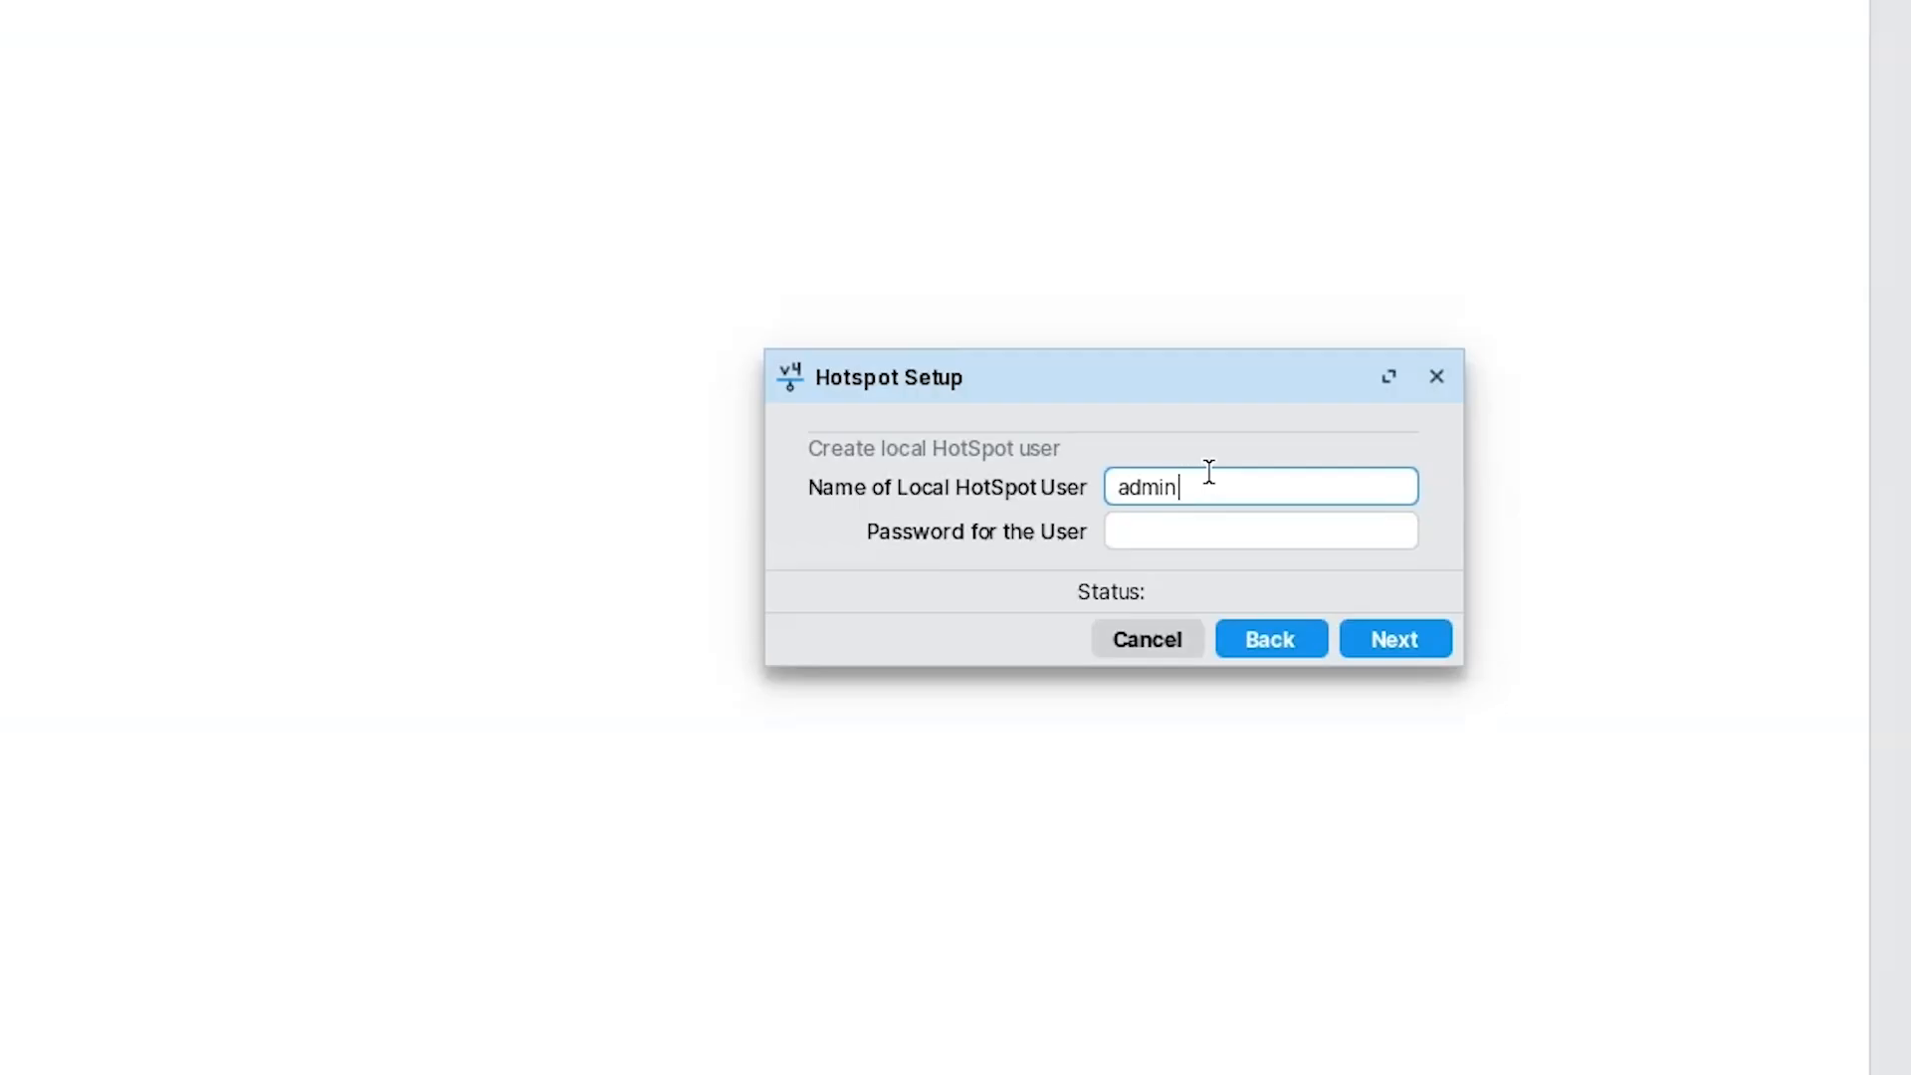
pyautogui.click(1166, 527)
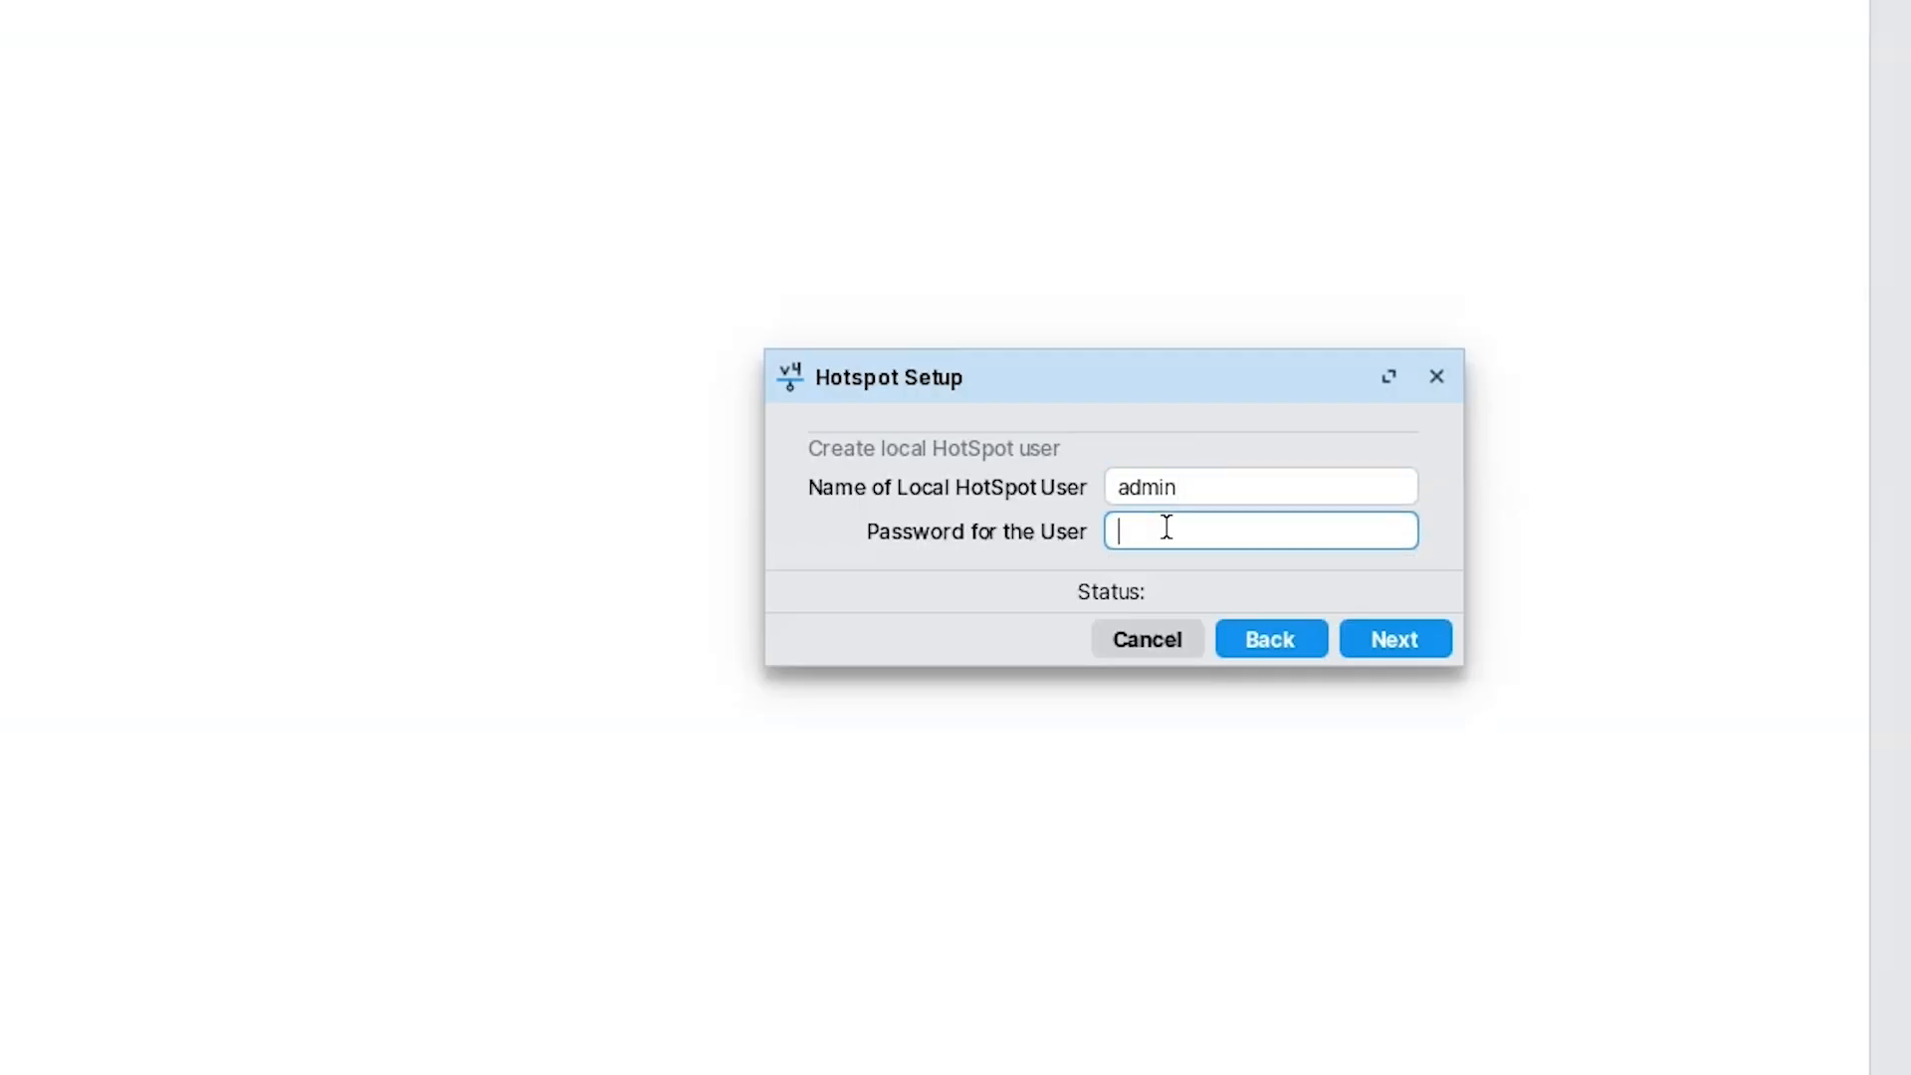
pyautogui.write('&é')
pyautogui.press('BackSpace')
pyautogui.press('BackSpace')
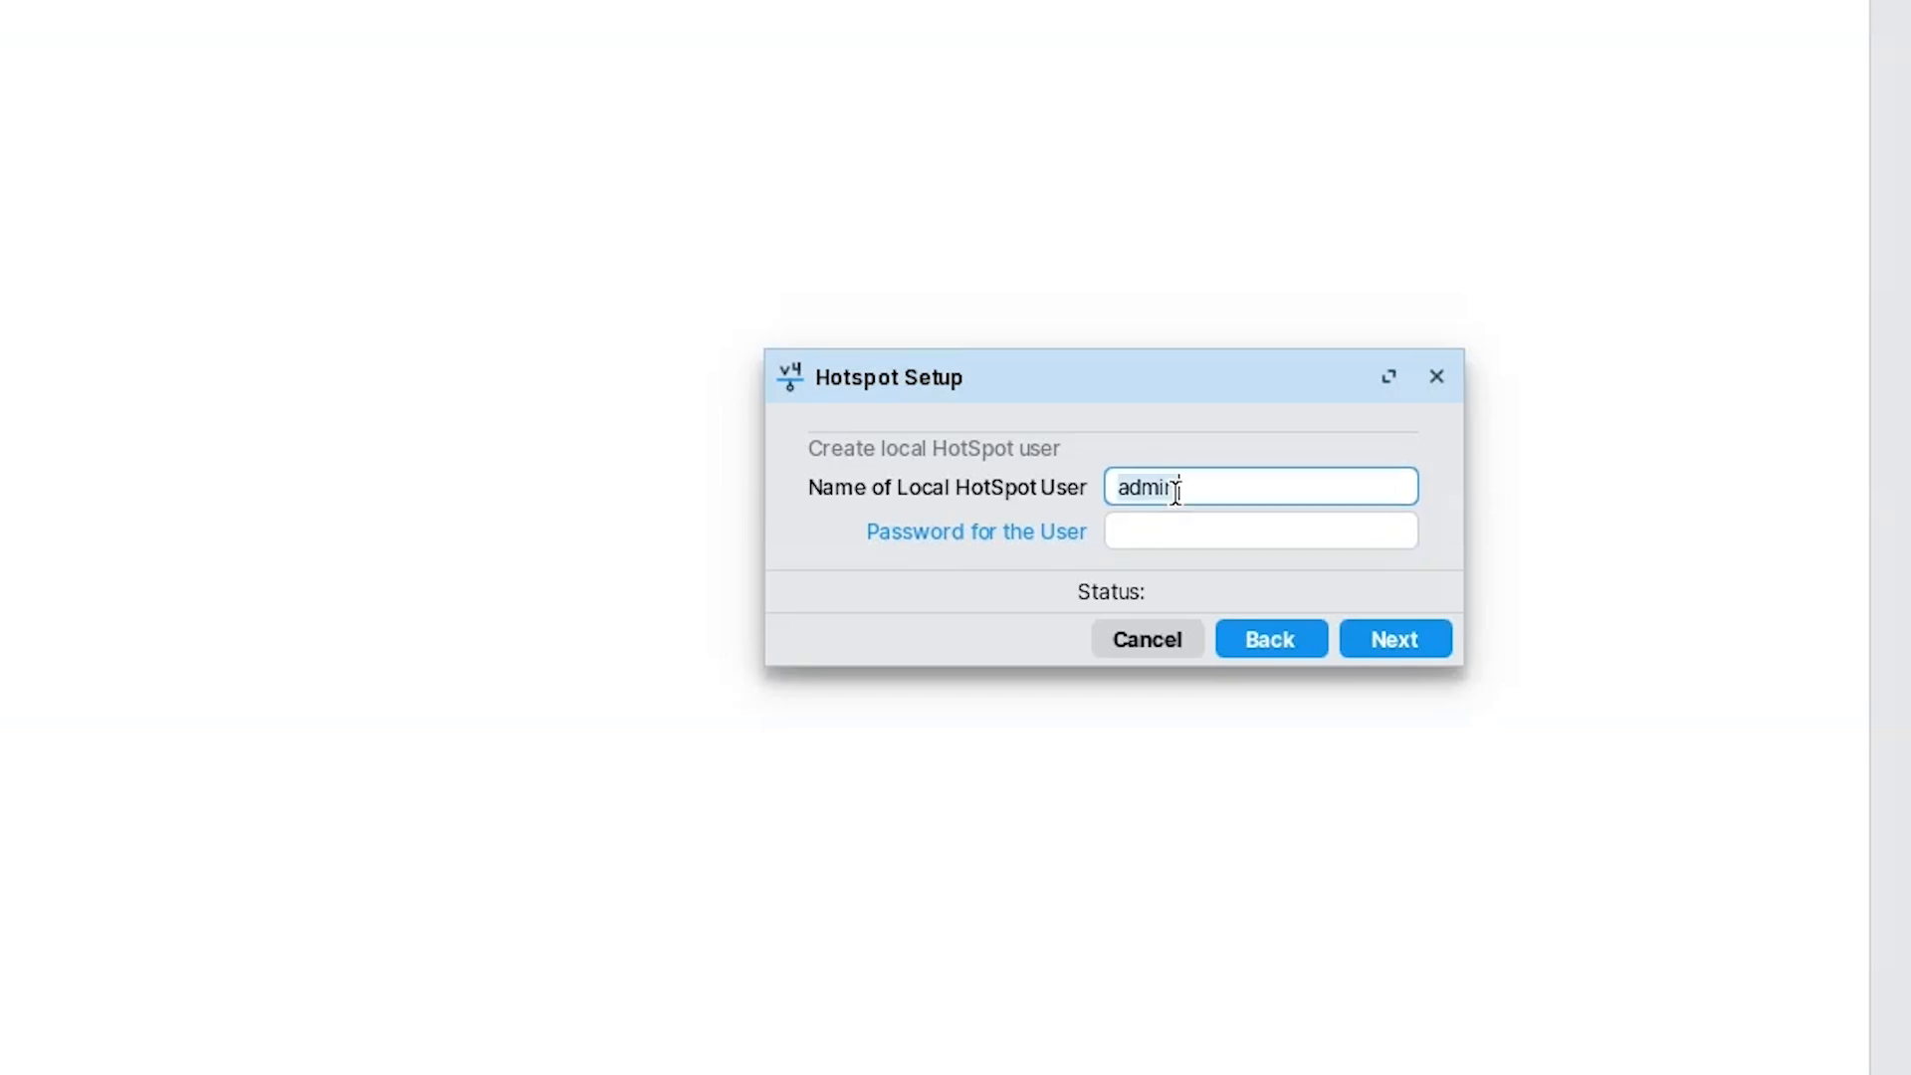
pyautogui.doubleClick(1175, 487)
pyautogui.click(1129, 533)
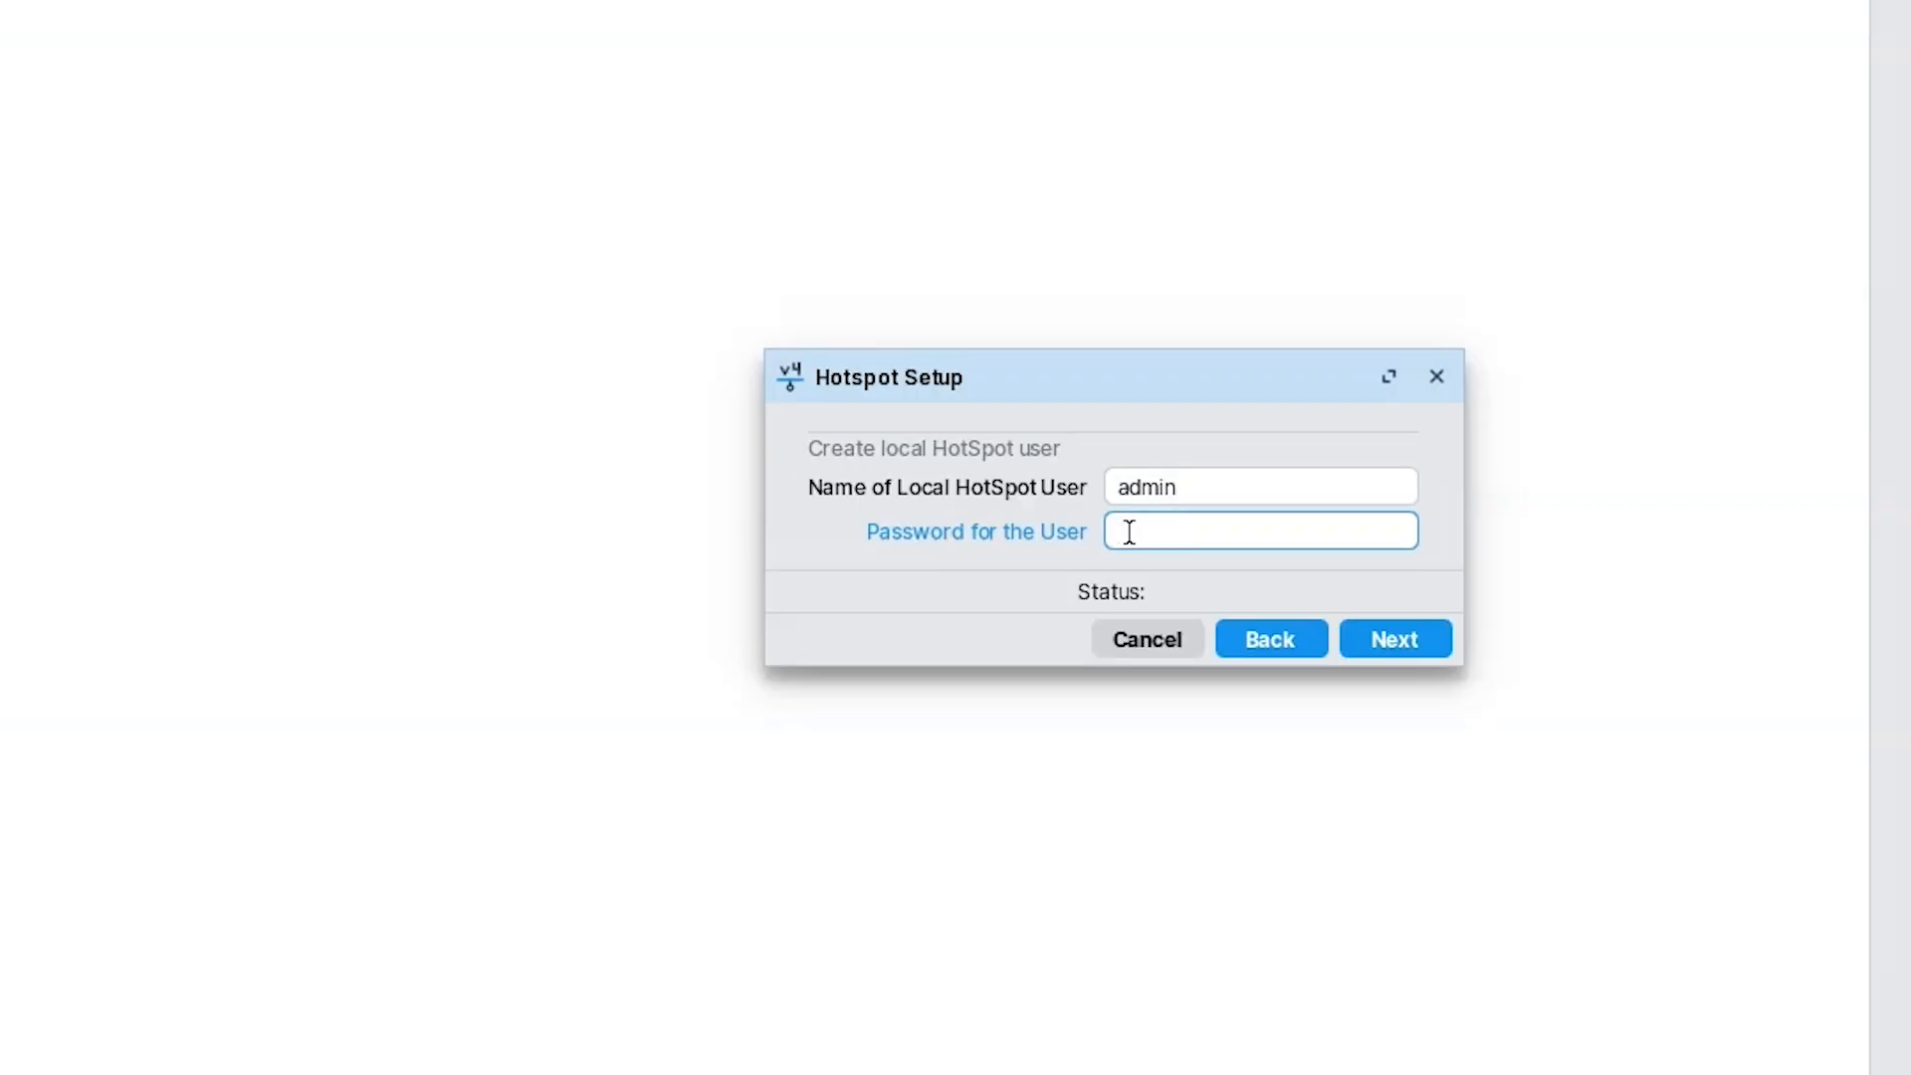
pyautogui.write('124')
pyautogui.press('BackSpace')
pyautogui.write('3')
pyautogui.click(1394, 639)
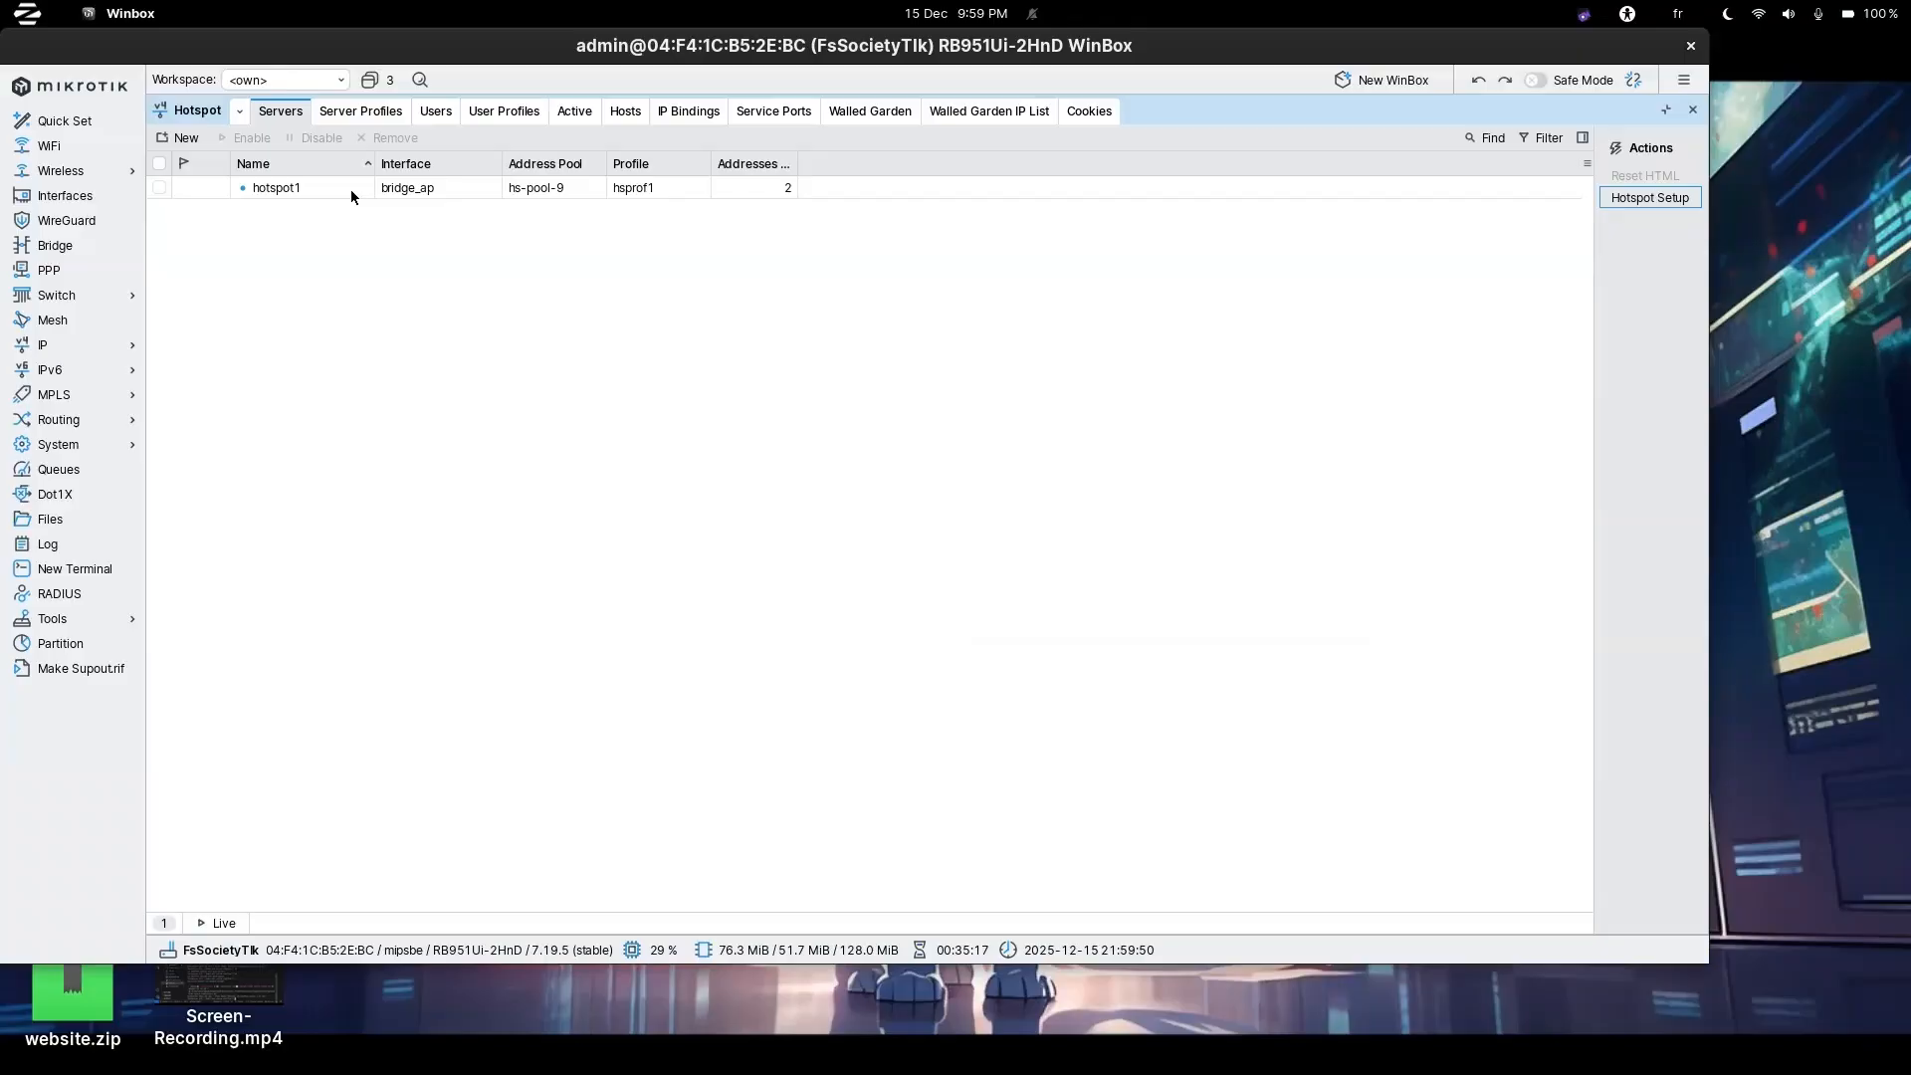
# Change hotspot1's Addresses Per MAC from 2 to 1.
pyautogui.doubleClick(337, 189)
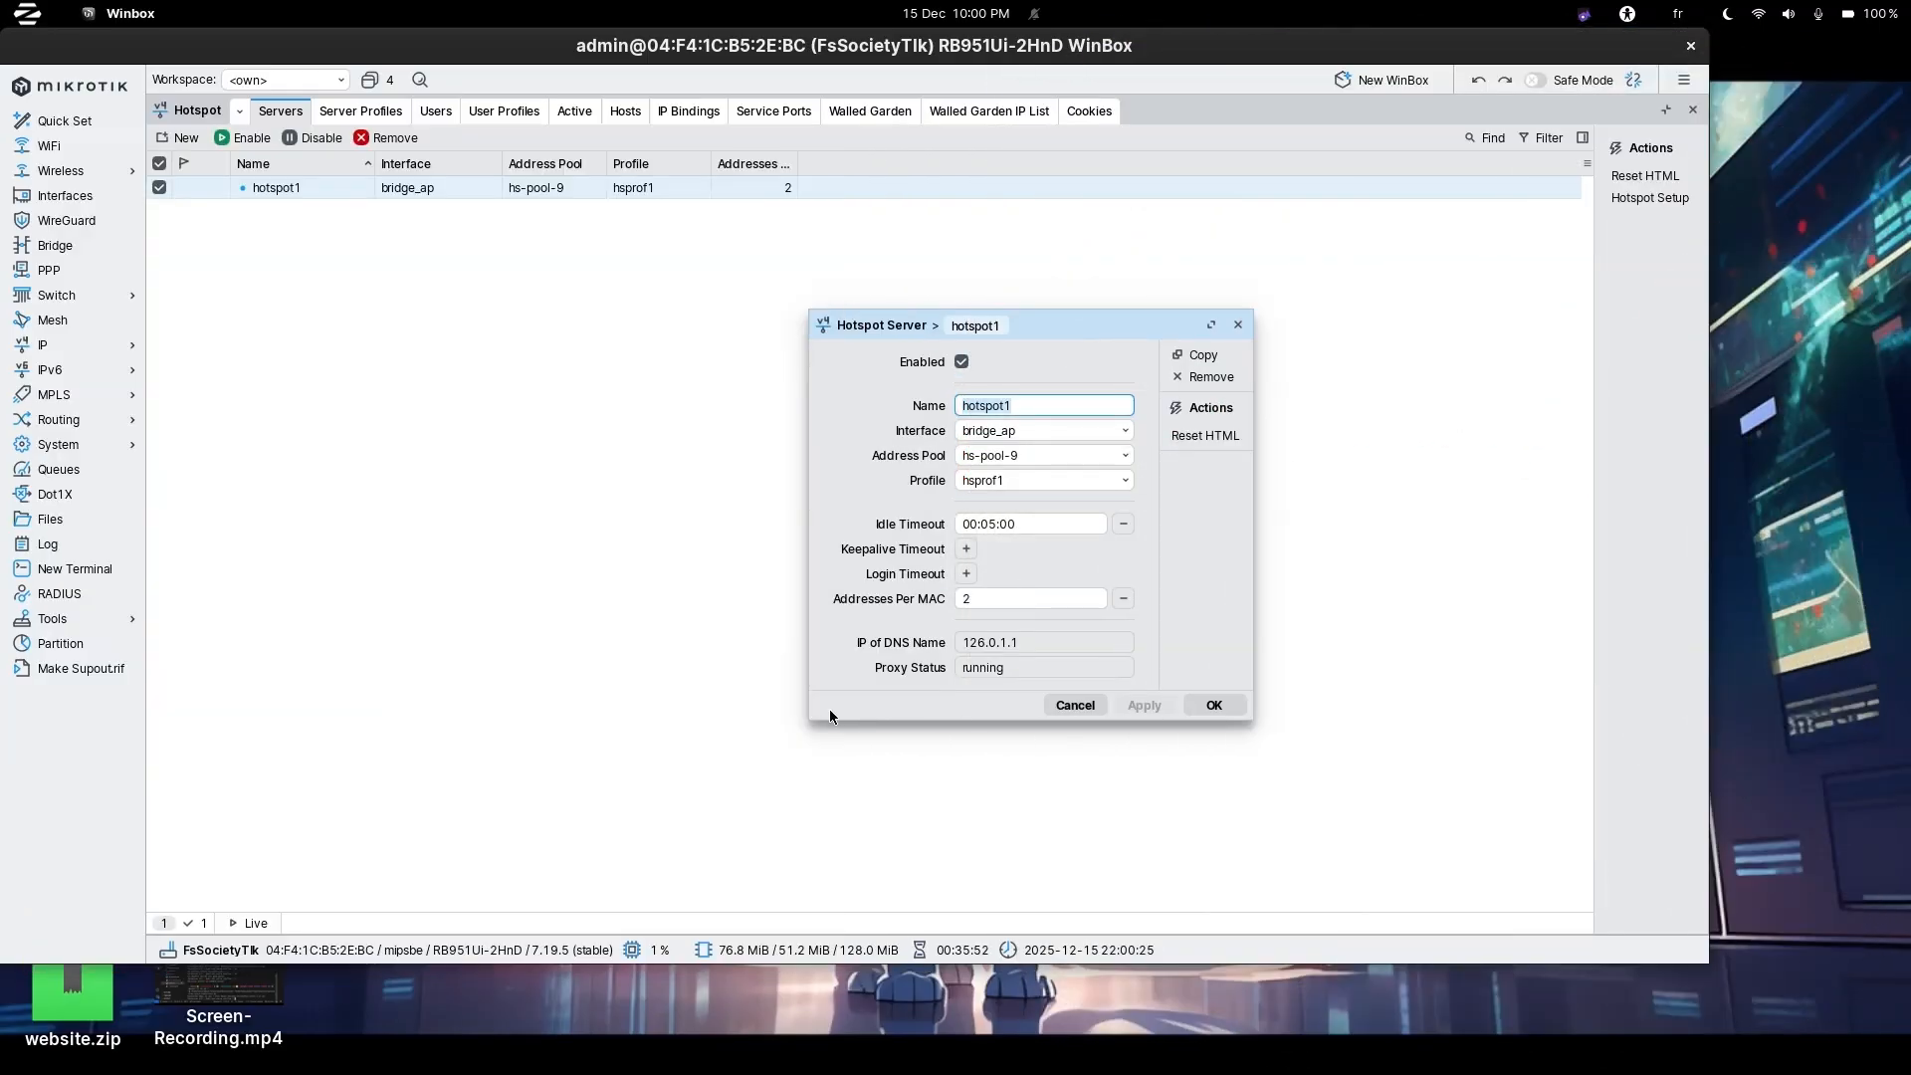
pyautogui.click(1020, 604)
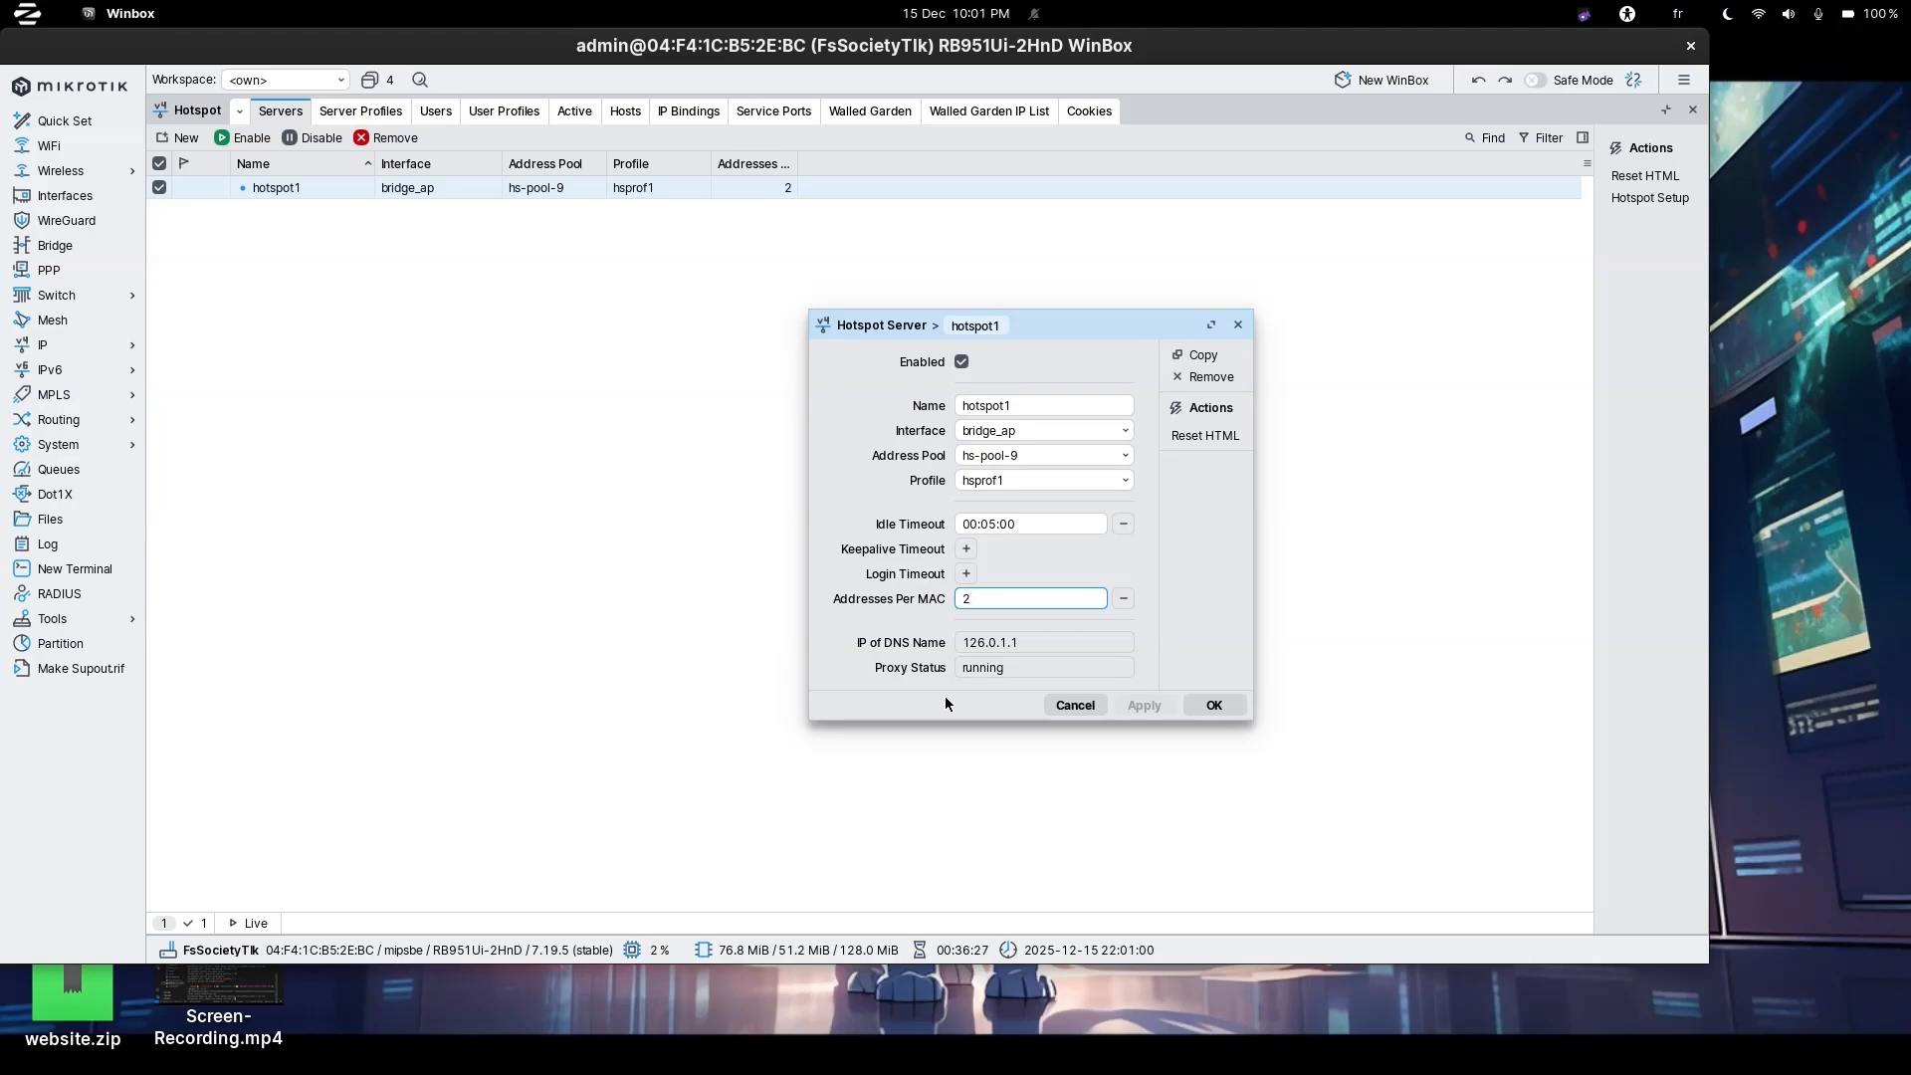
pyautogui.press('BackSpace')
pyautogui.write('1')
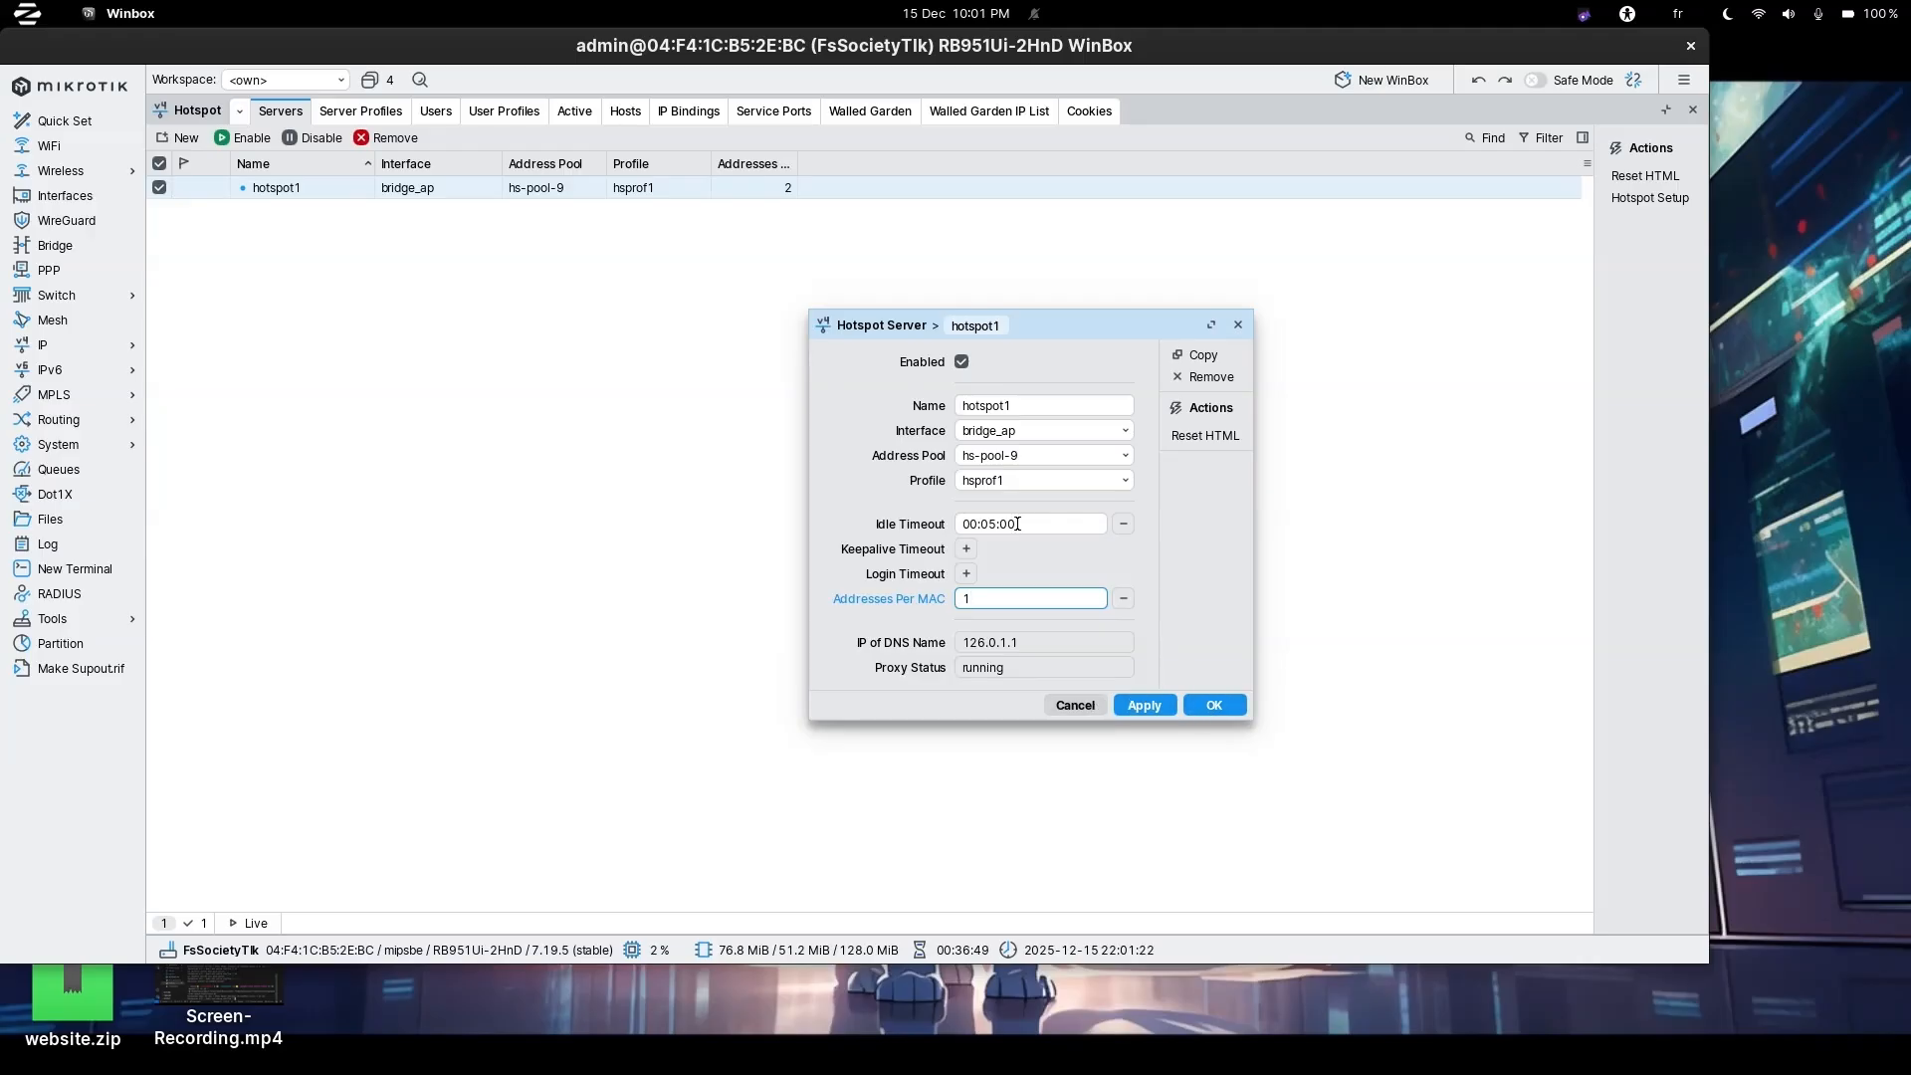
pyautogui.click(1214, 706)
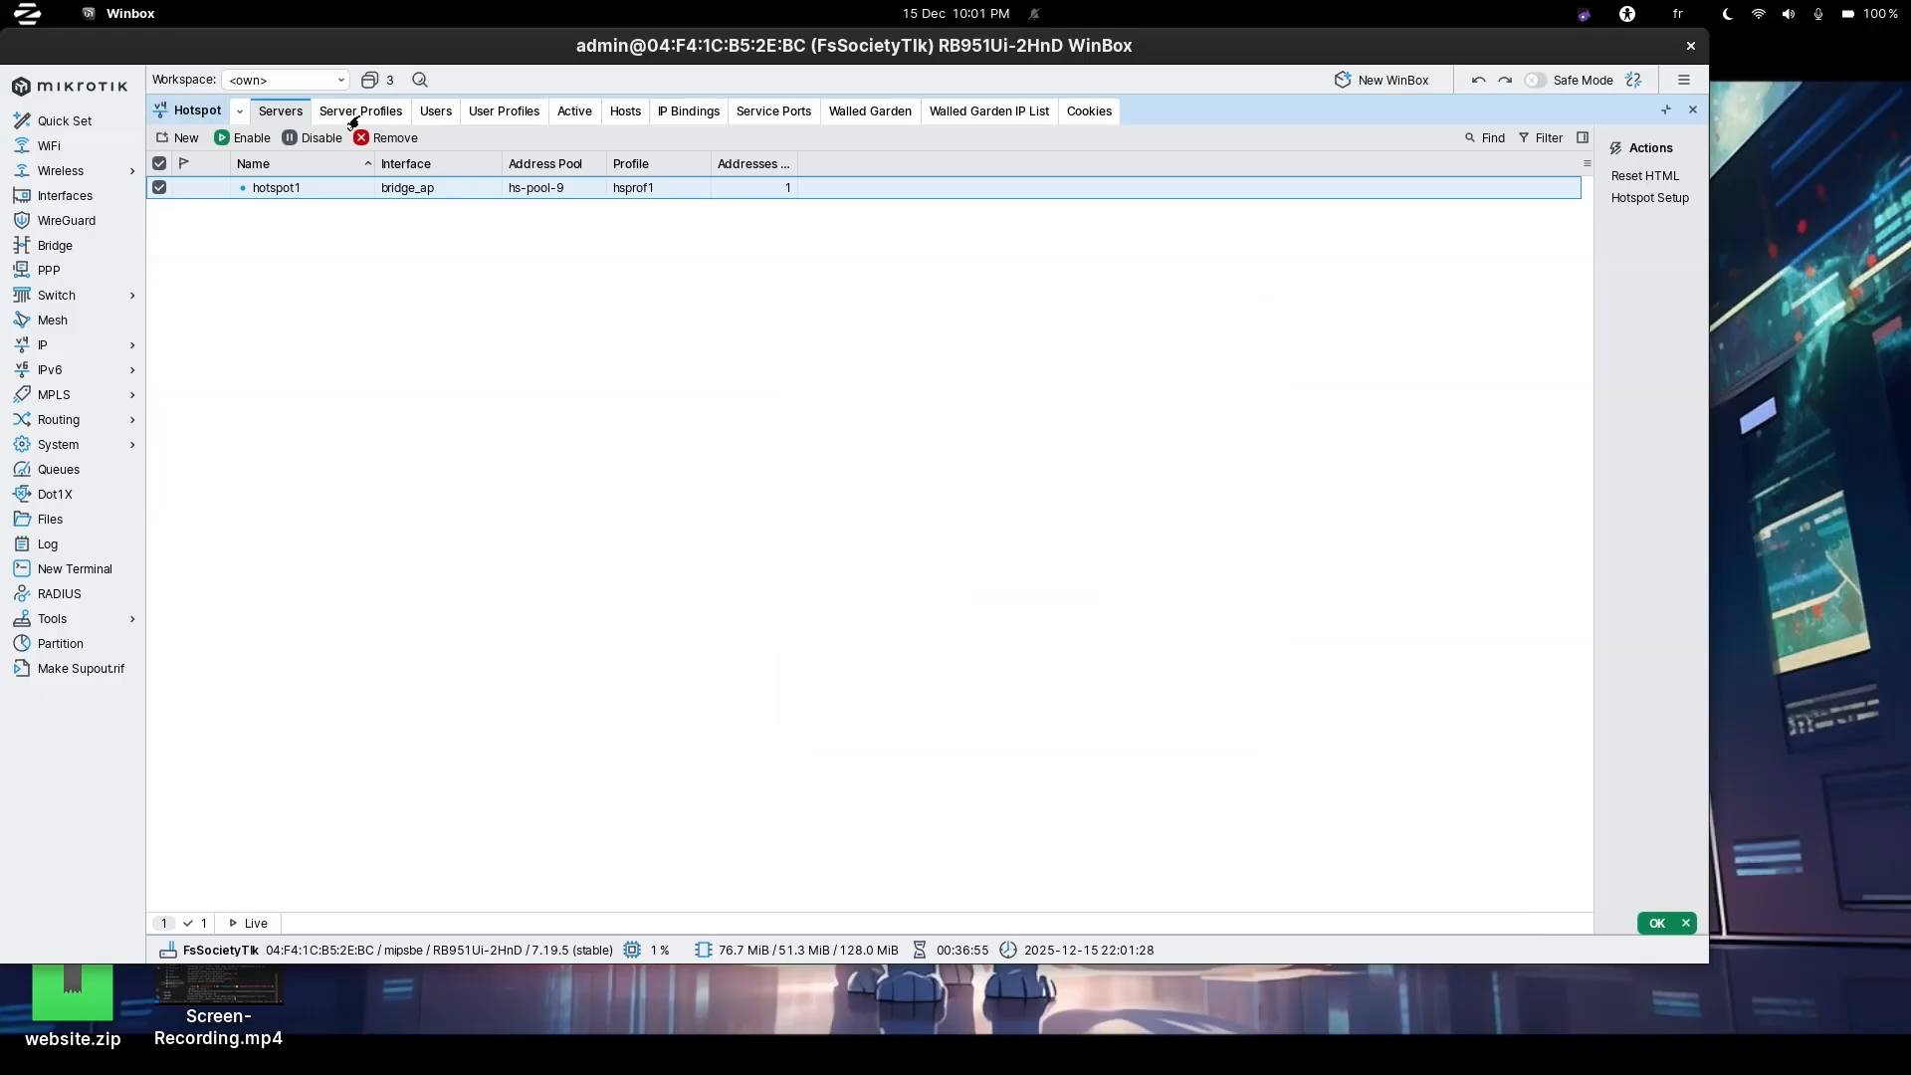
# Add HTTP PAP and HTTPS login methods to the hsprof1 server profile.
pyautogui.click(352, 117)
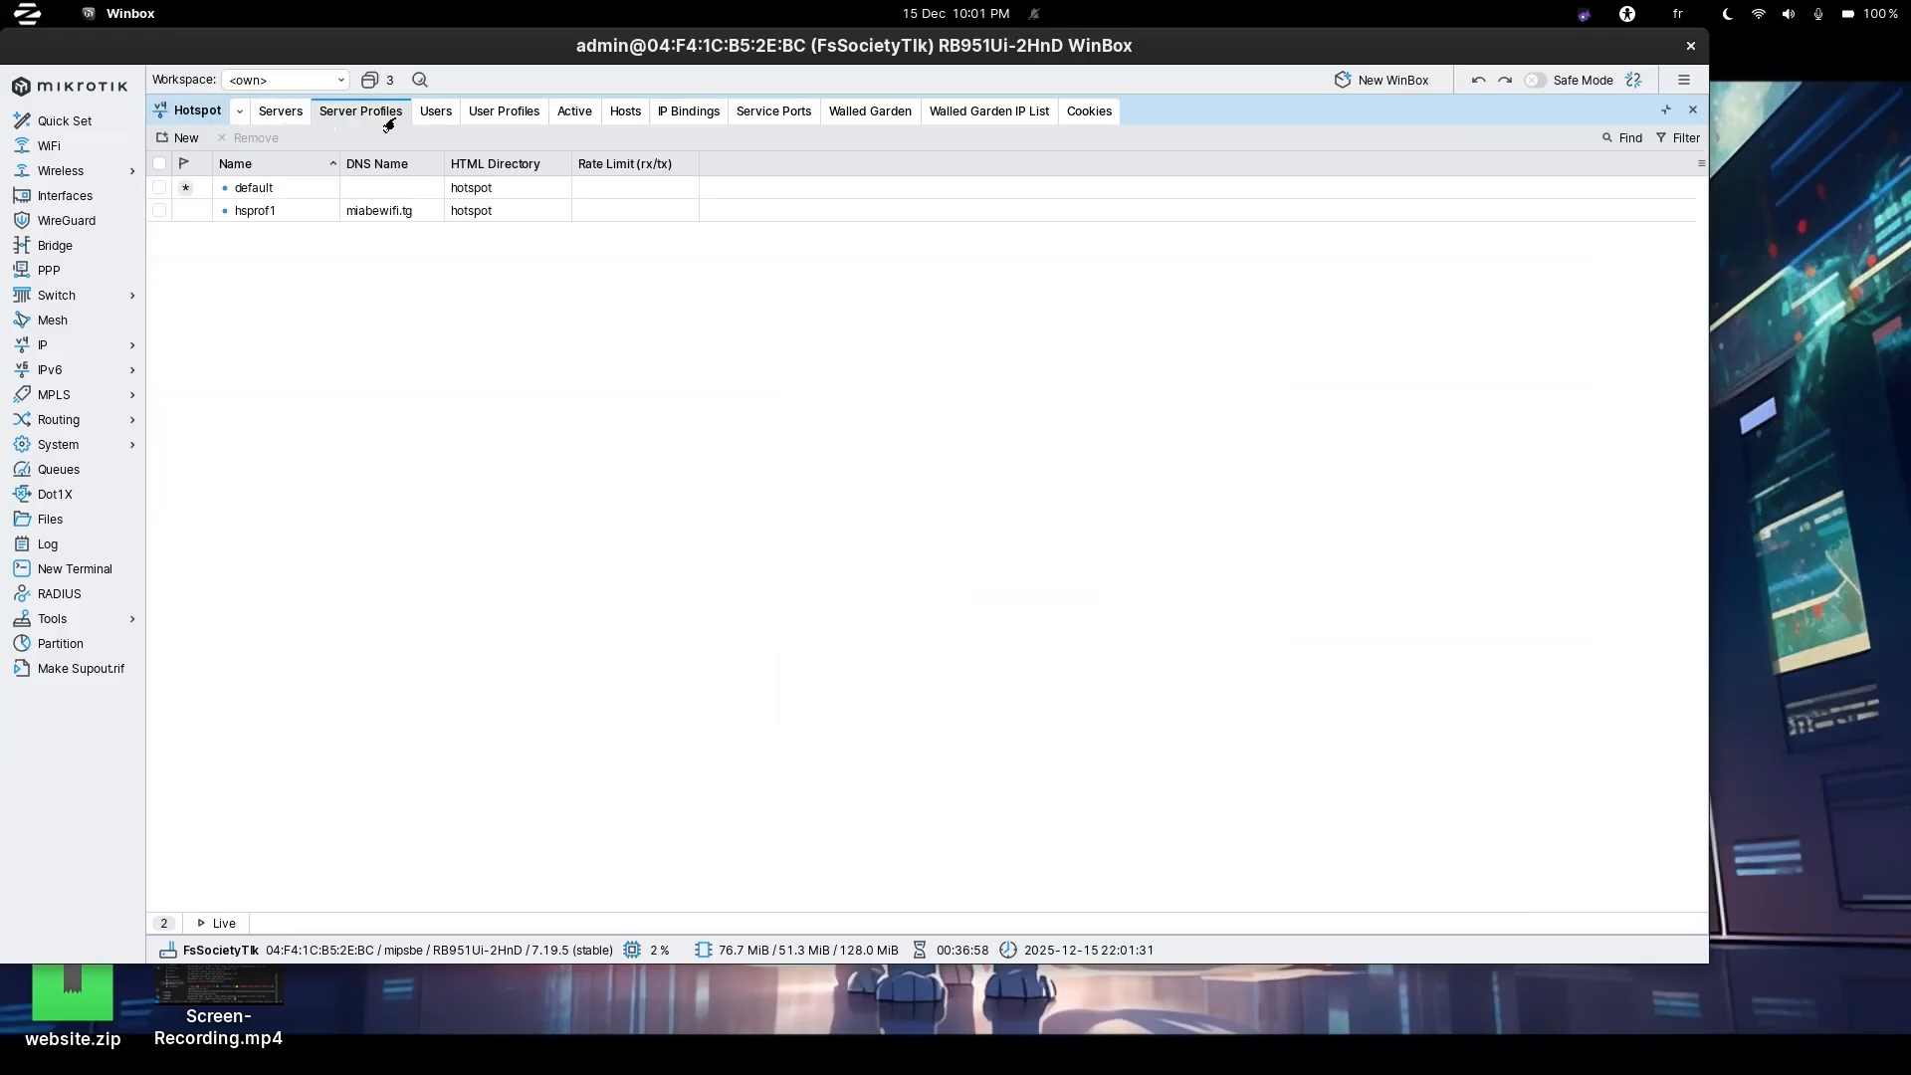
pyautogui.doubleClick(276, 212)
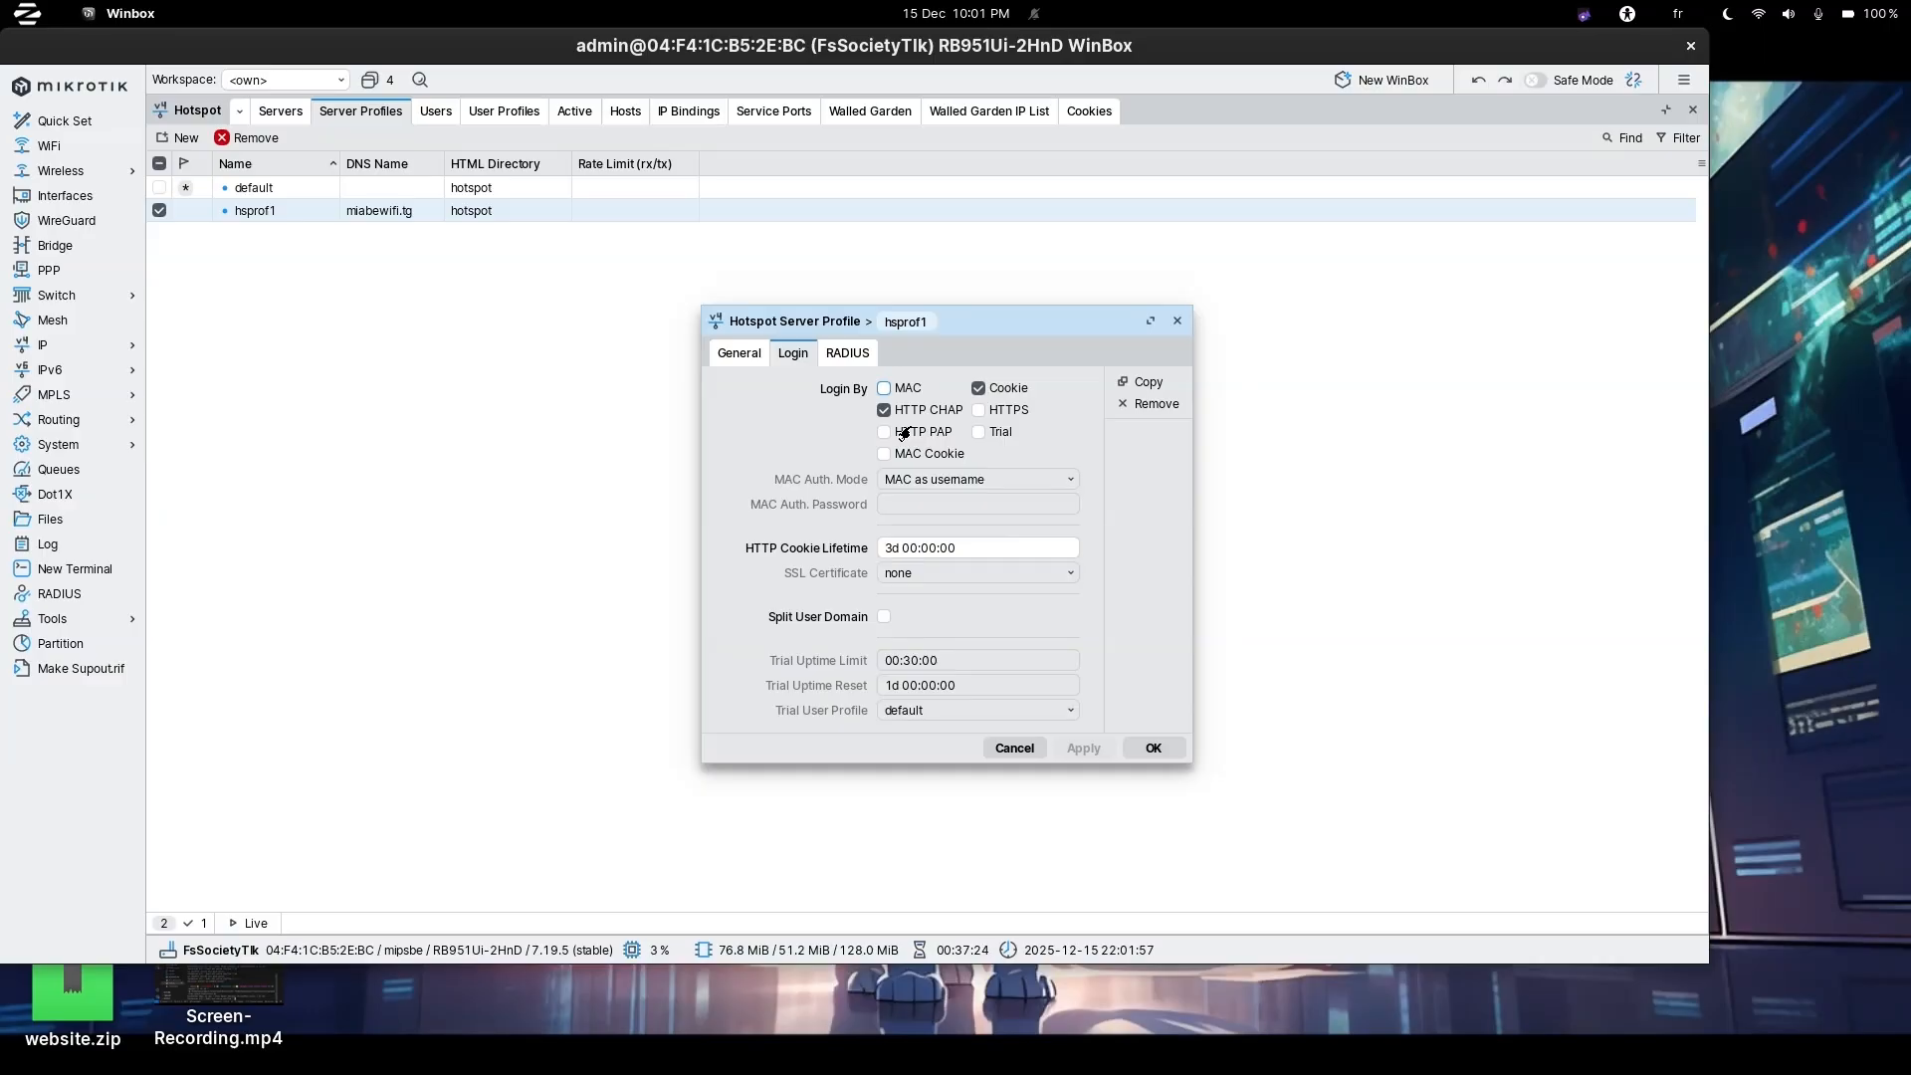
pyautogui.click(902, 433)
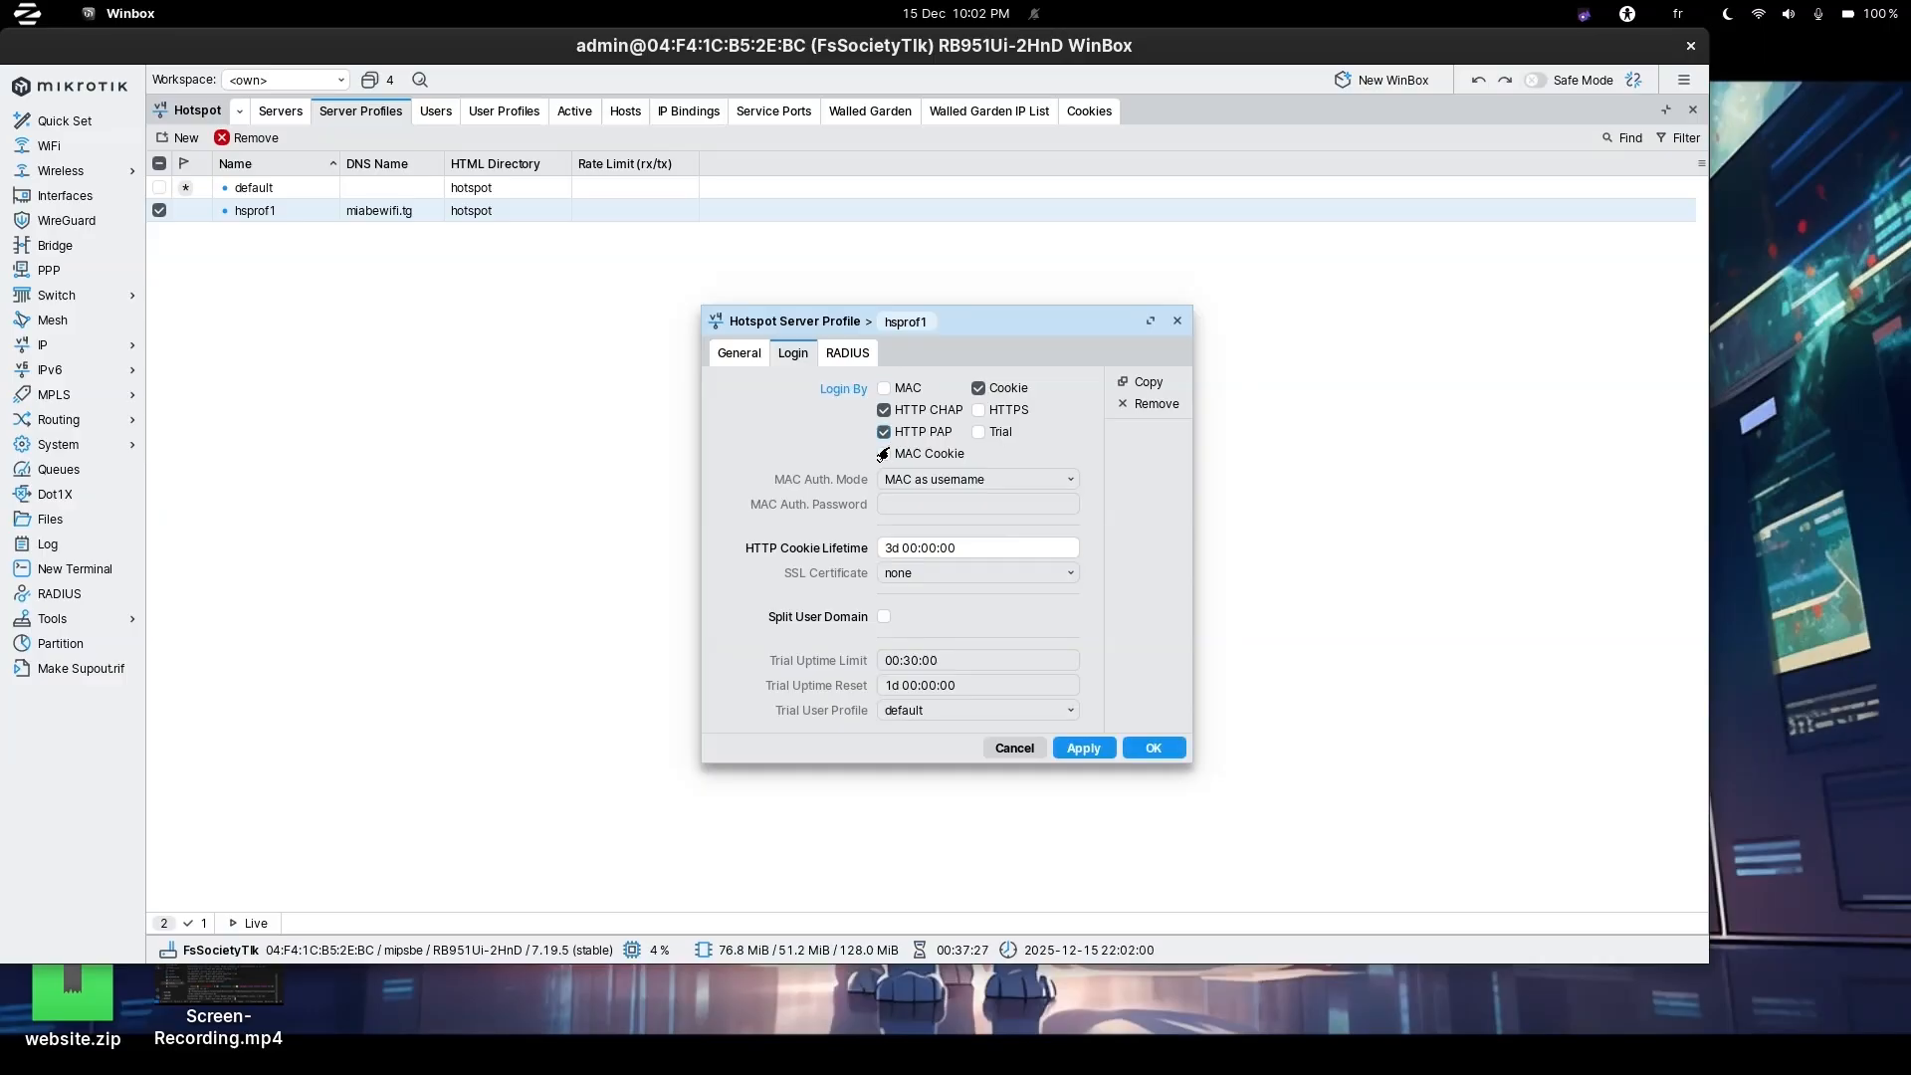
pyautogui.click(978, 410)
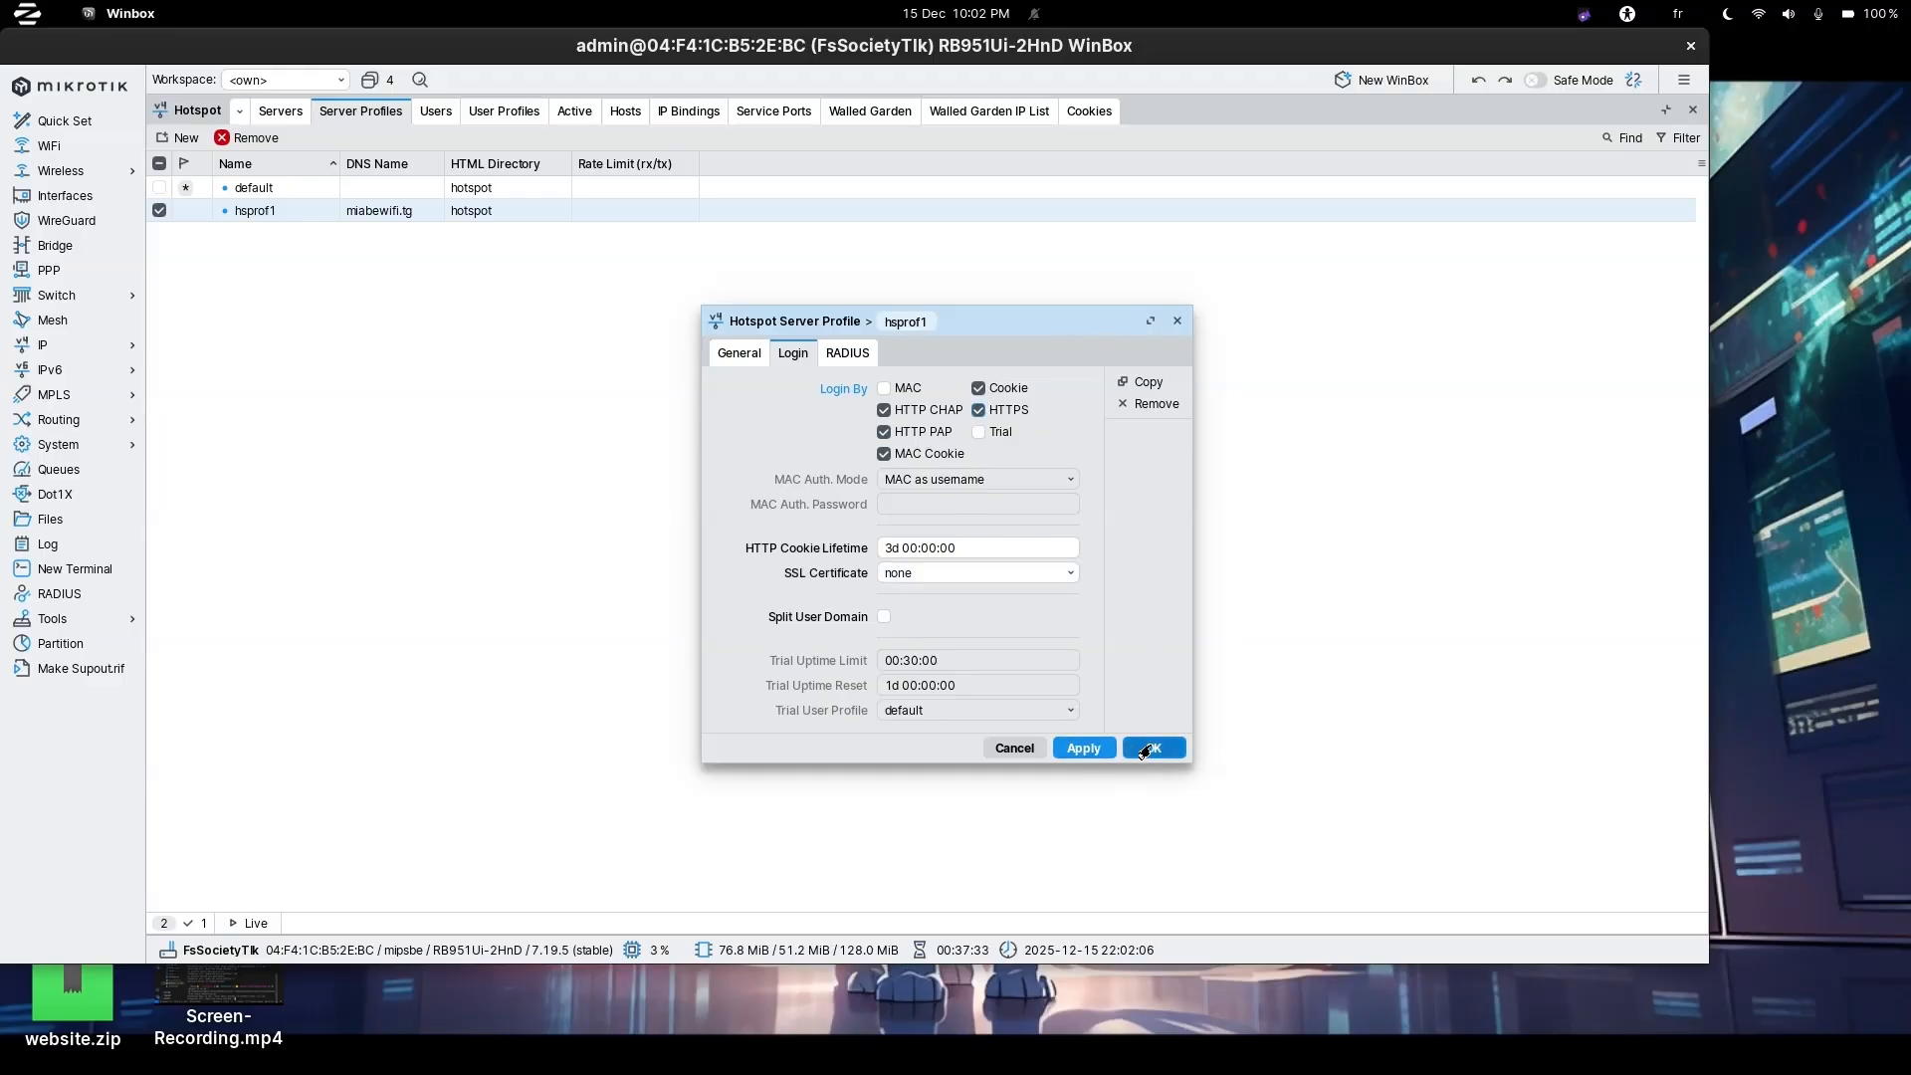
pyautogui.click(1146, 751)
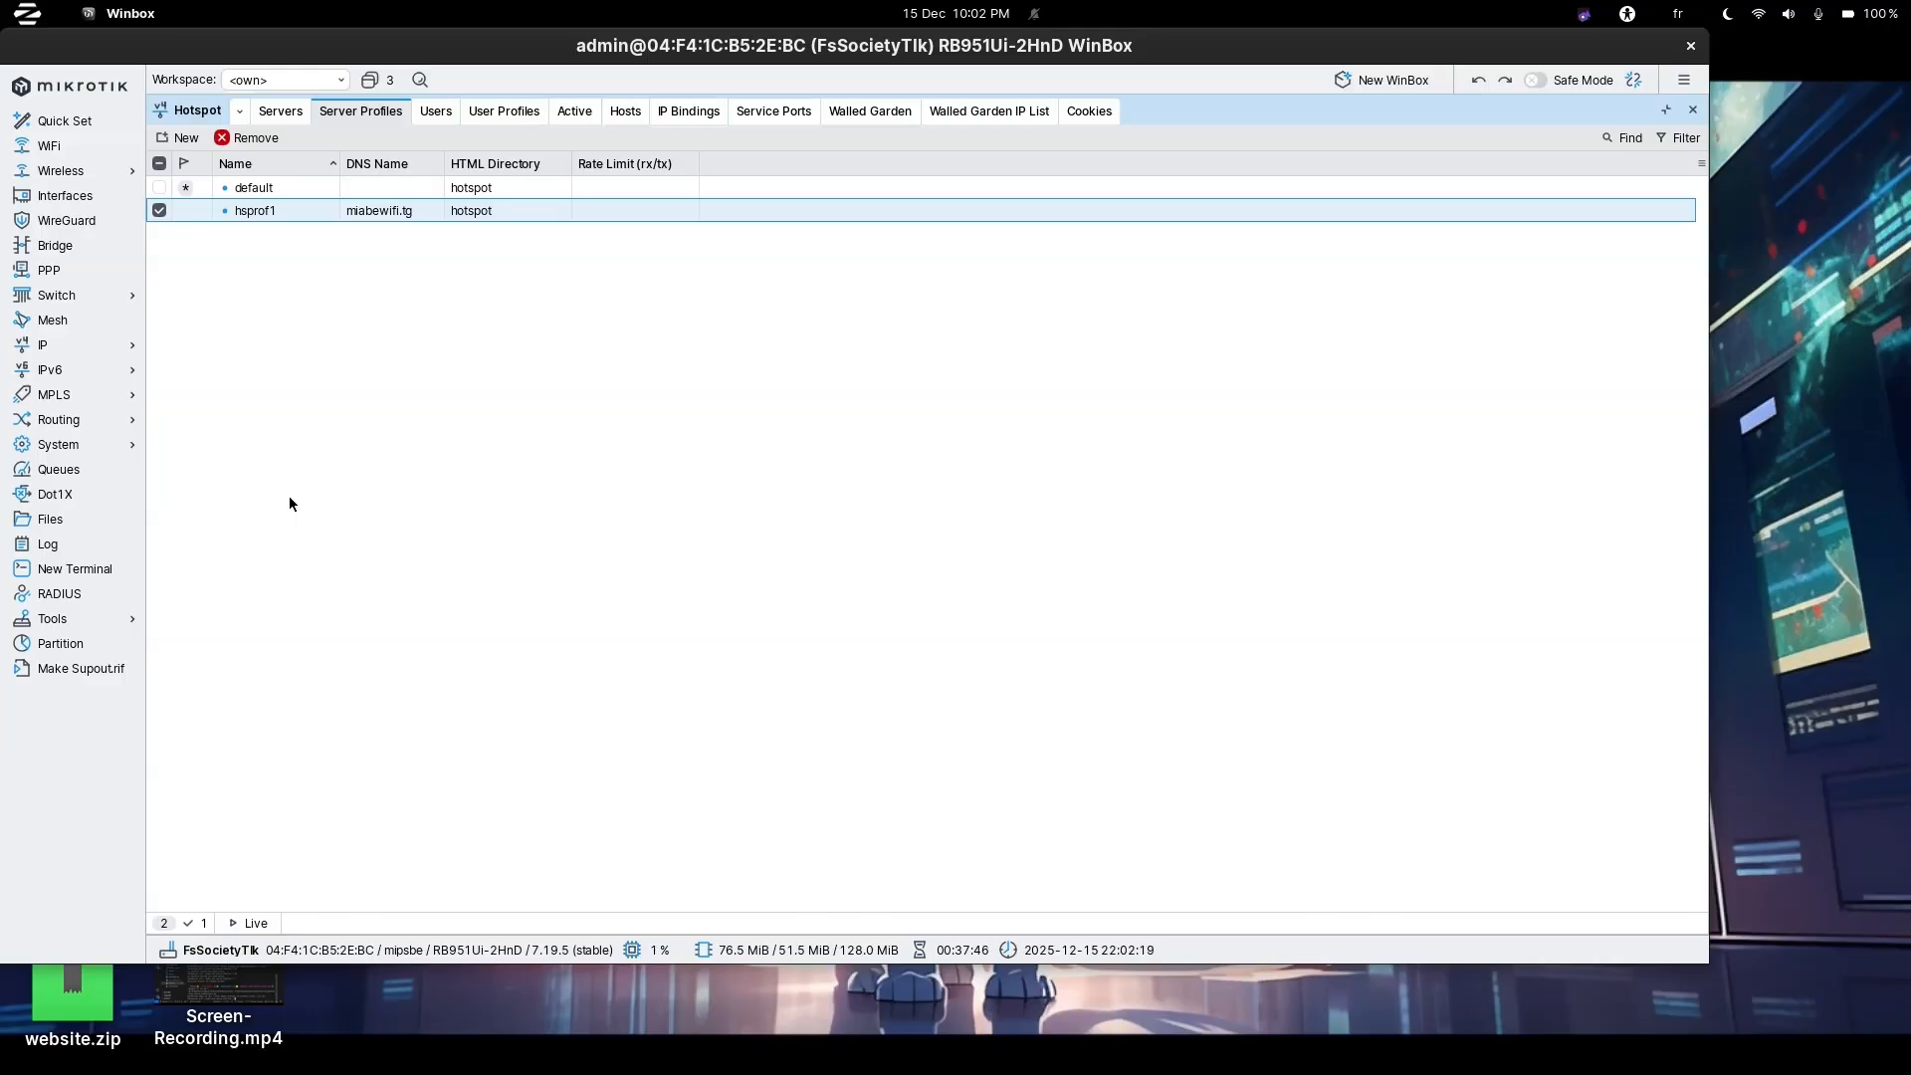
# In a new terminal session, set and confirm a new admin password, then clear the screen.
pyautogui.click(52, 574)
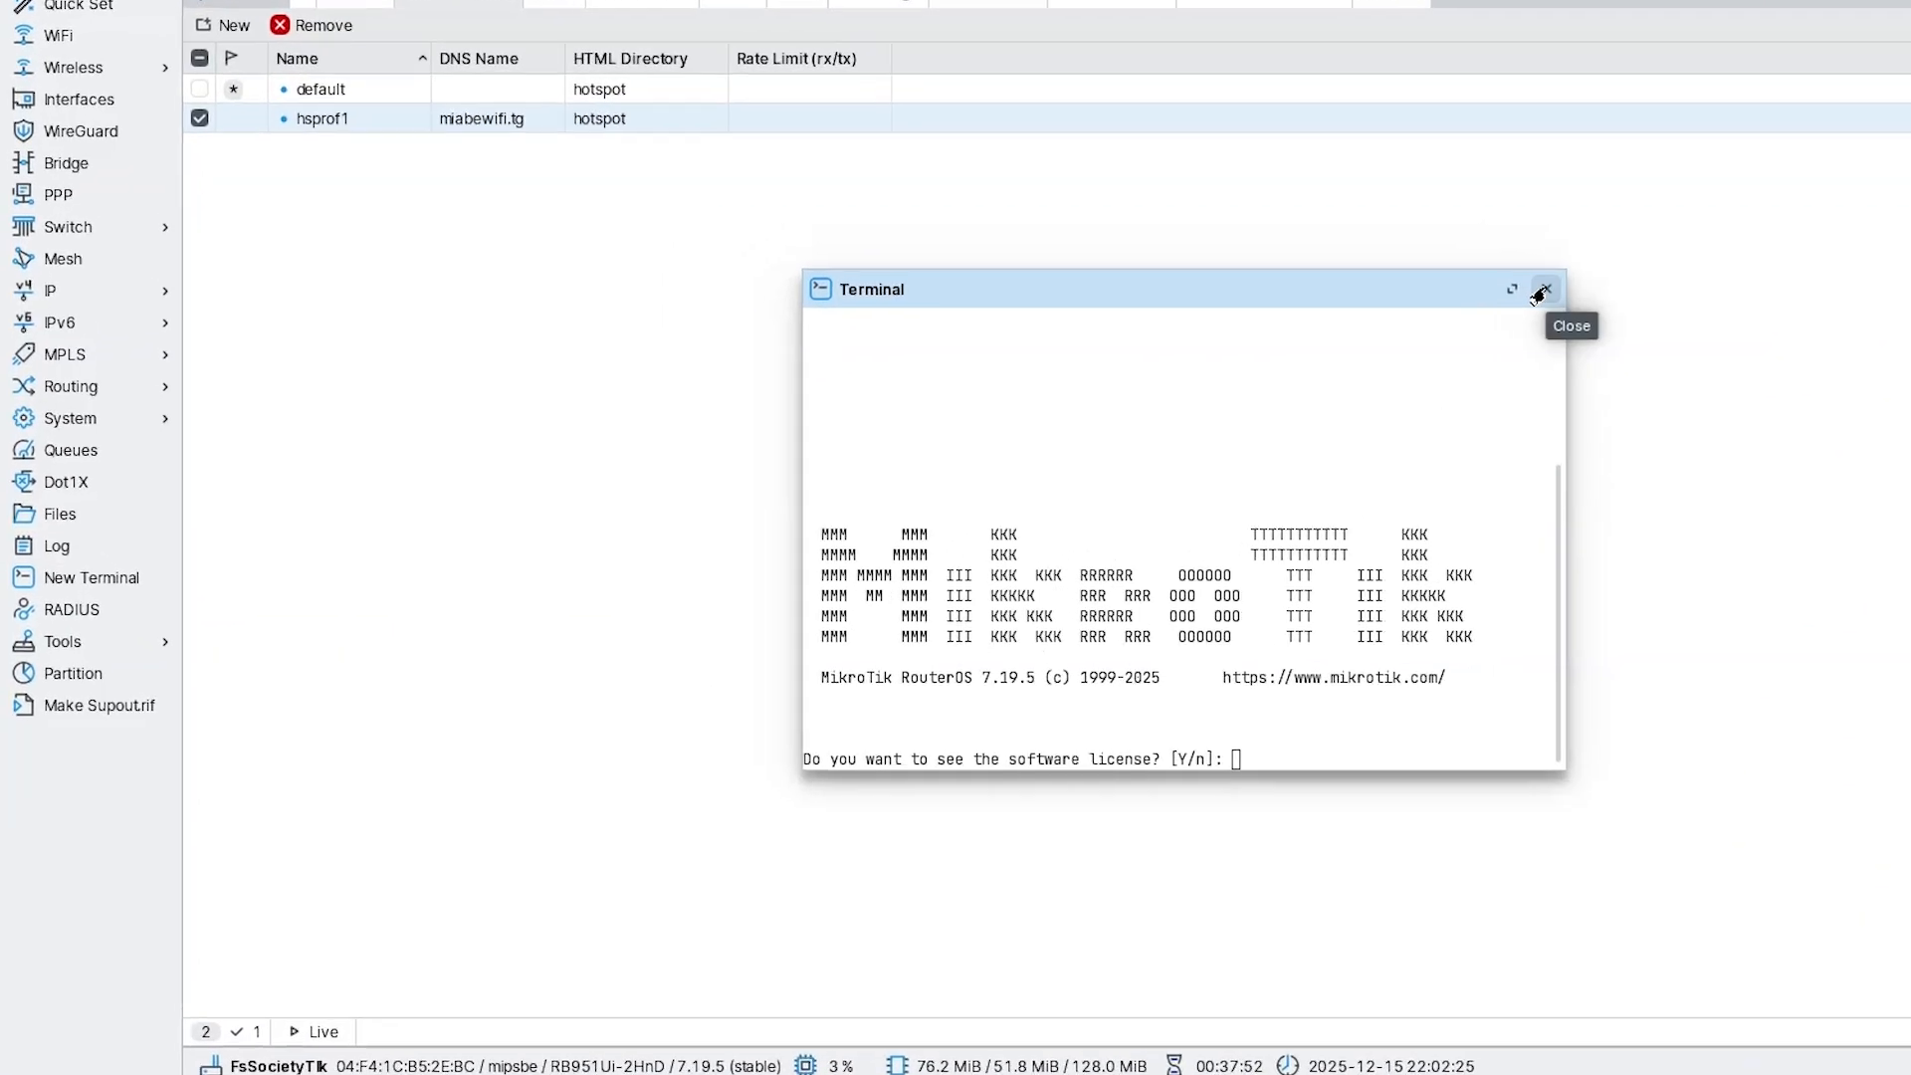
pyautogui.click(1209, 326)
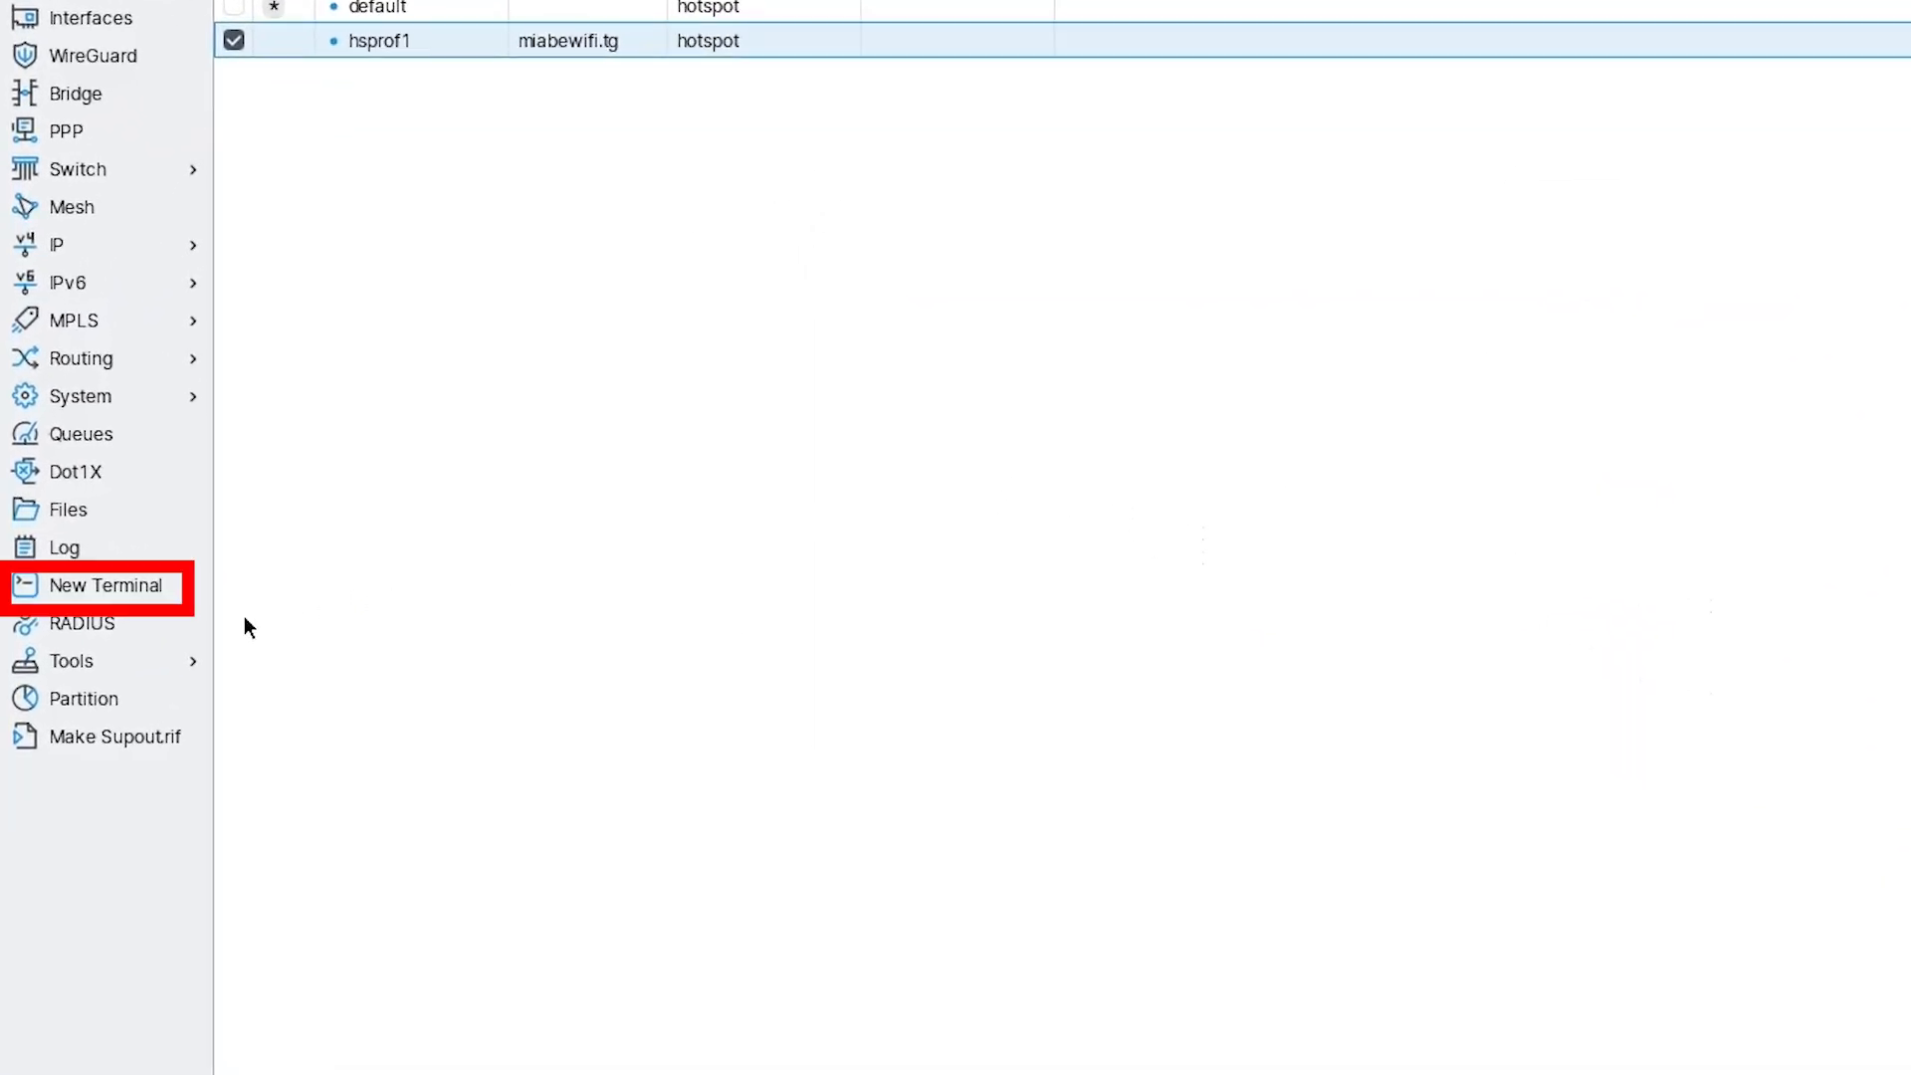
pyautogui.click(115, 585)
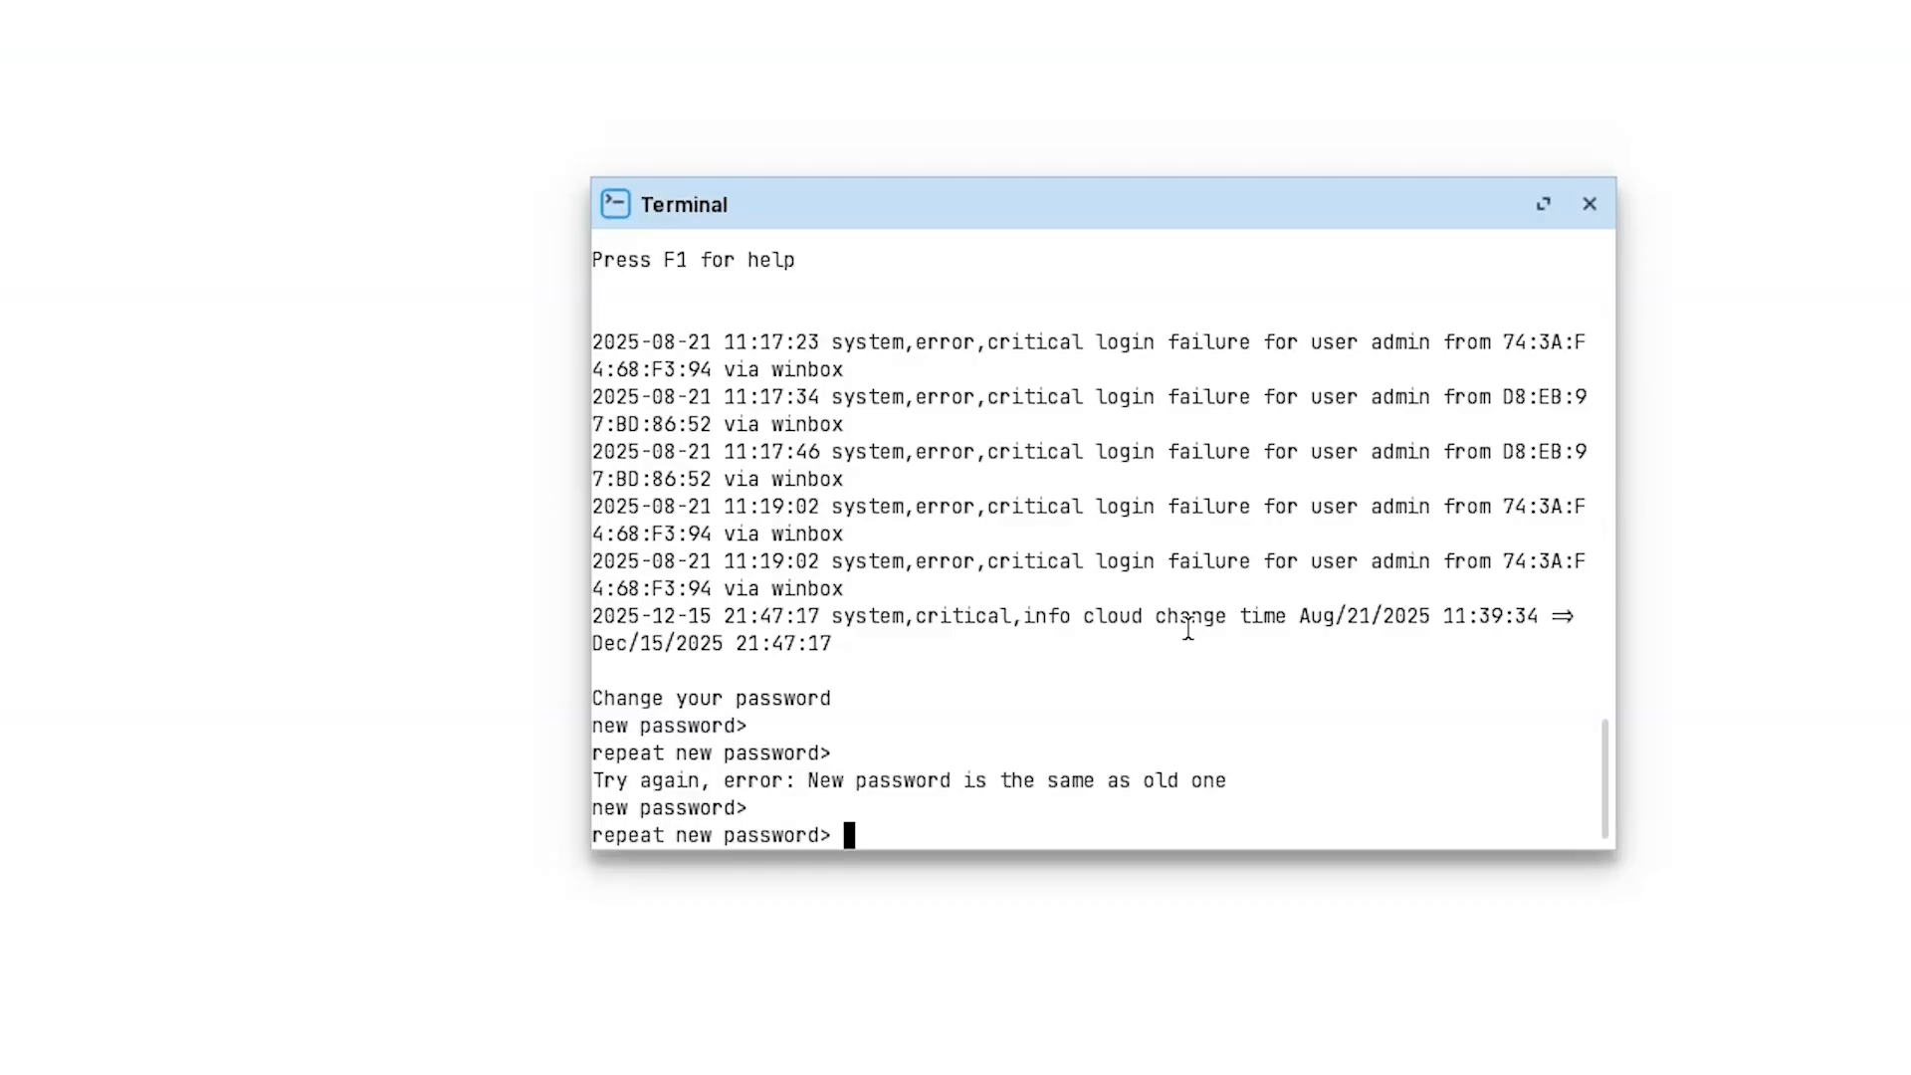
pyautogui.write('********')
pyautogui.press('Return')
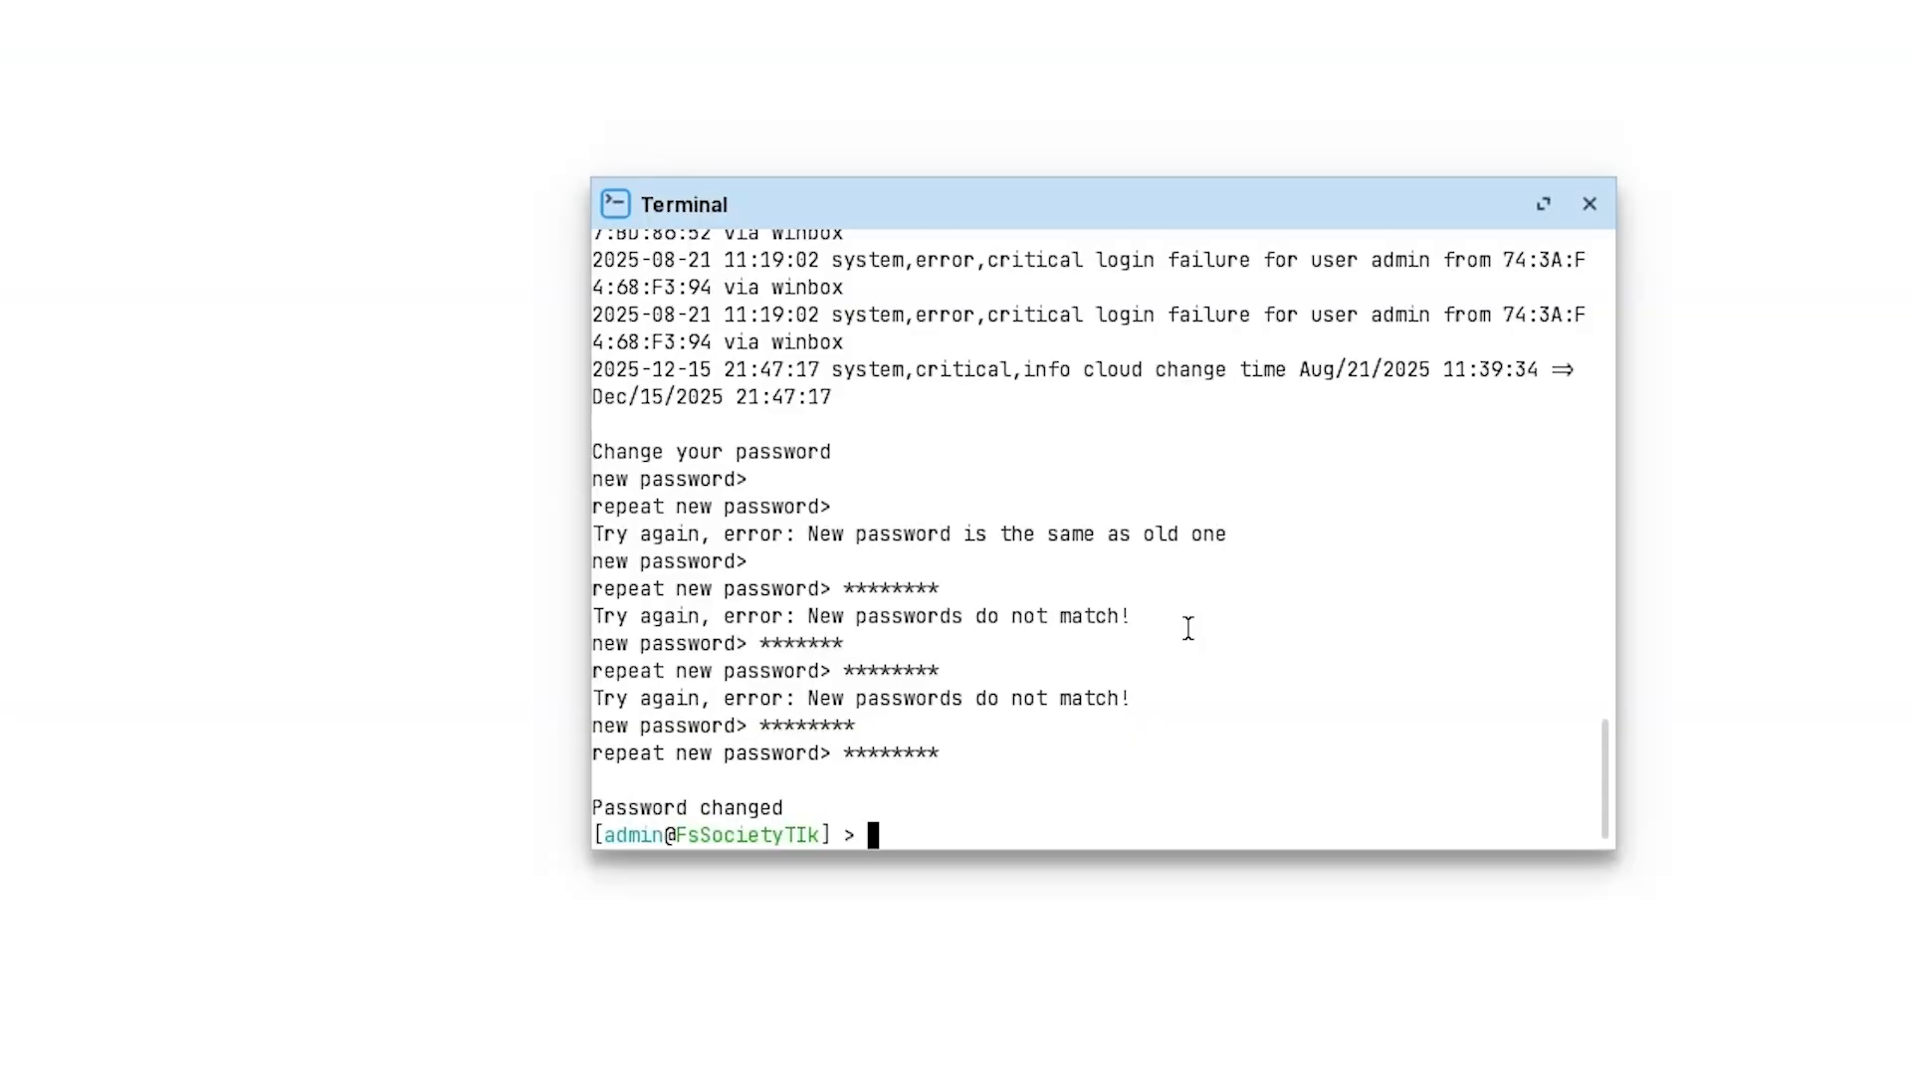
pyautogui.hotkey('ctrl', 'l')
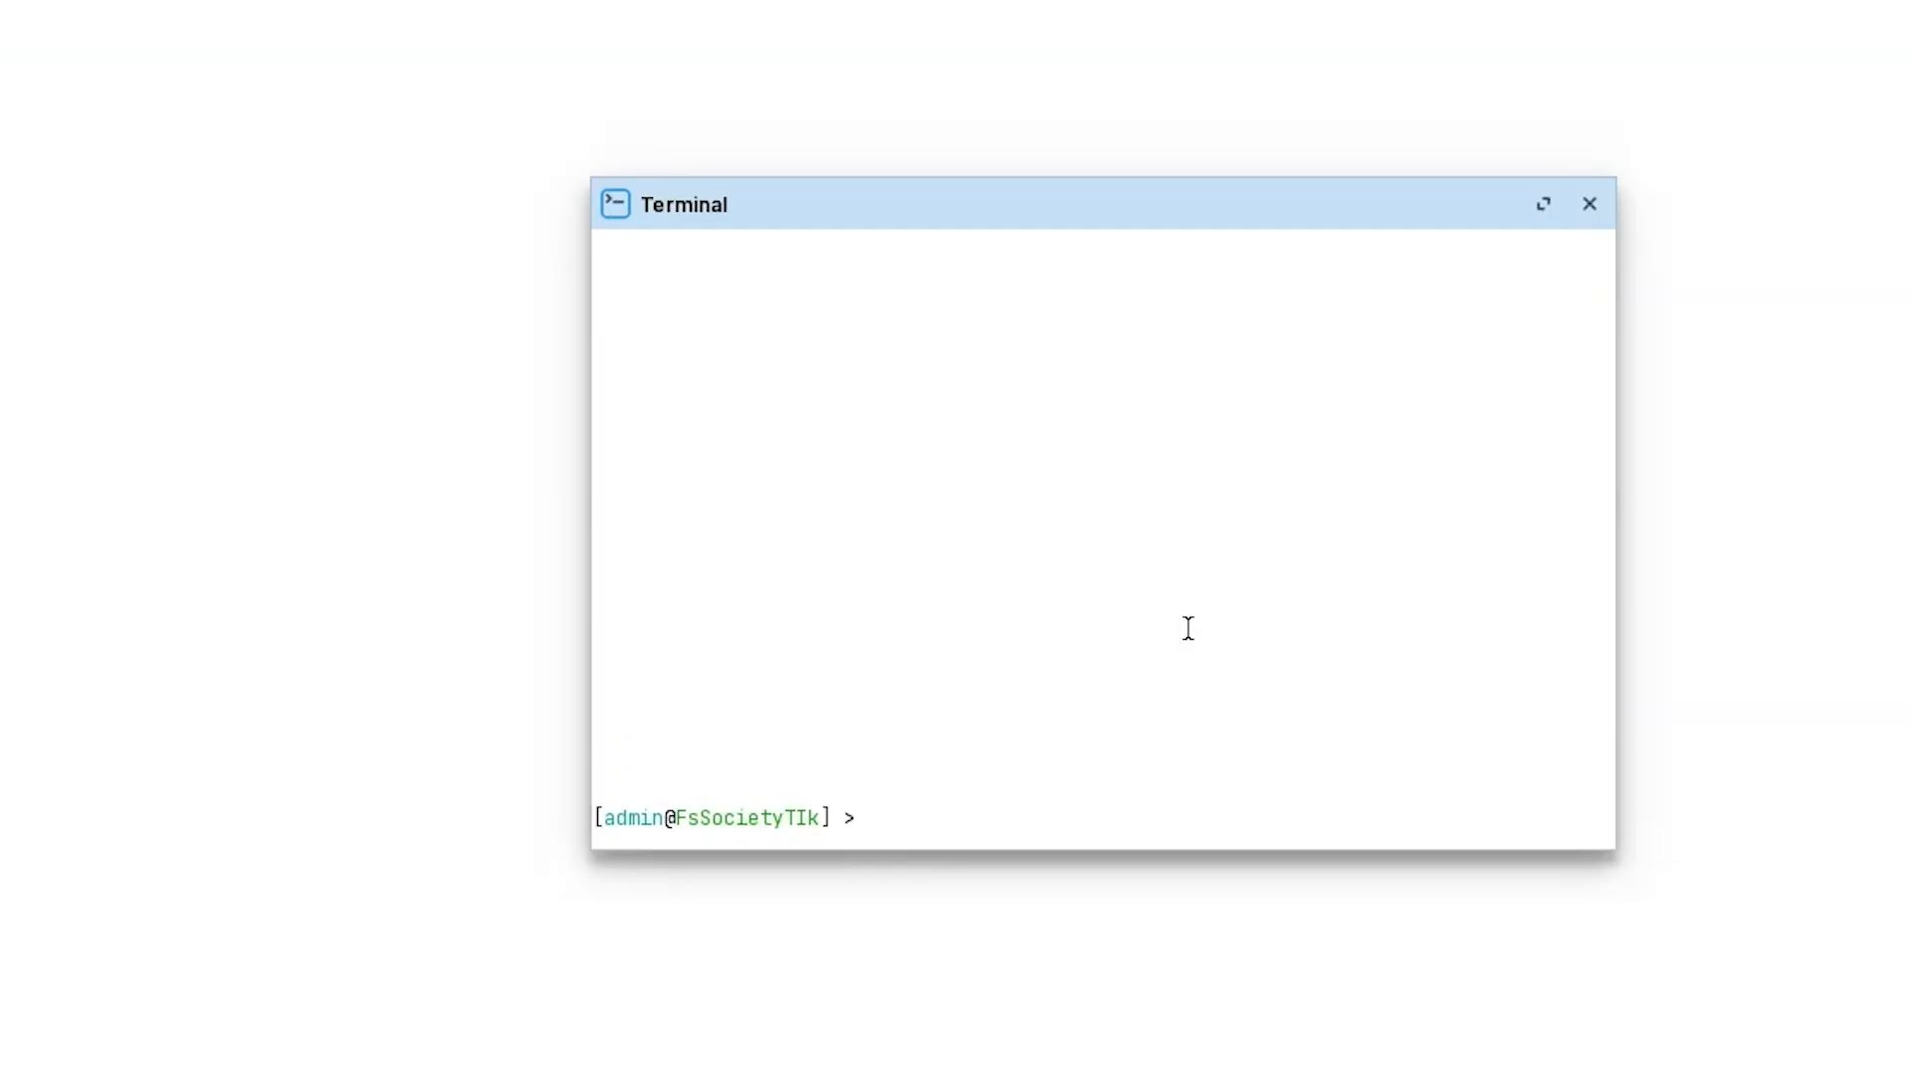
# Run system/device-mode/update with the misspelled option hostpot=yes, which the terminal rejects.
pyautogui.write('sy')
pyautogui.press('Tab')
pyautogui.write('device')
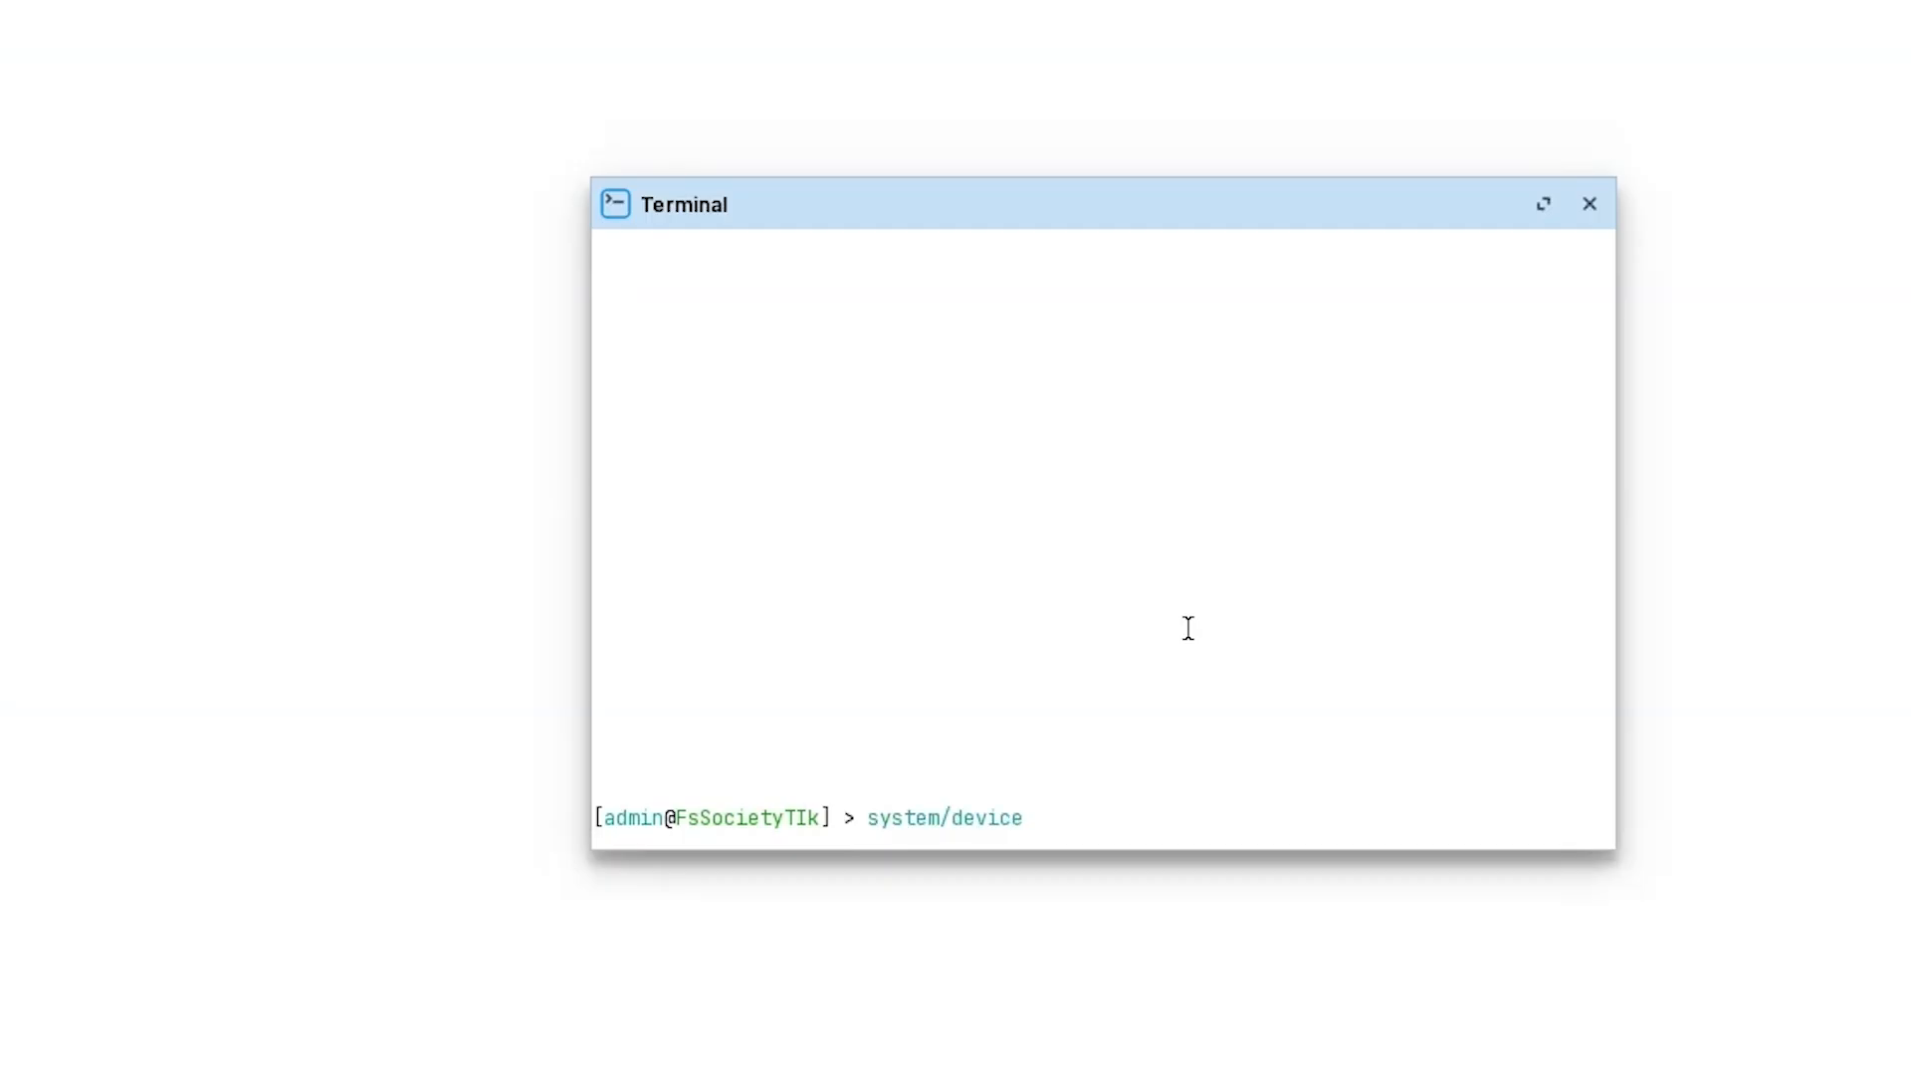
pyautogui.write('-mode')
pyautogui.press('Tab')
pyautogui.press('Tab')
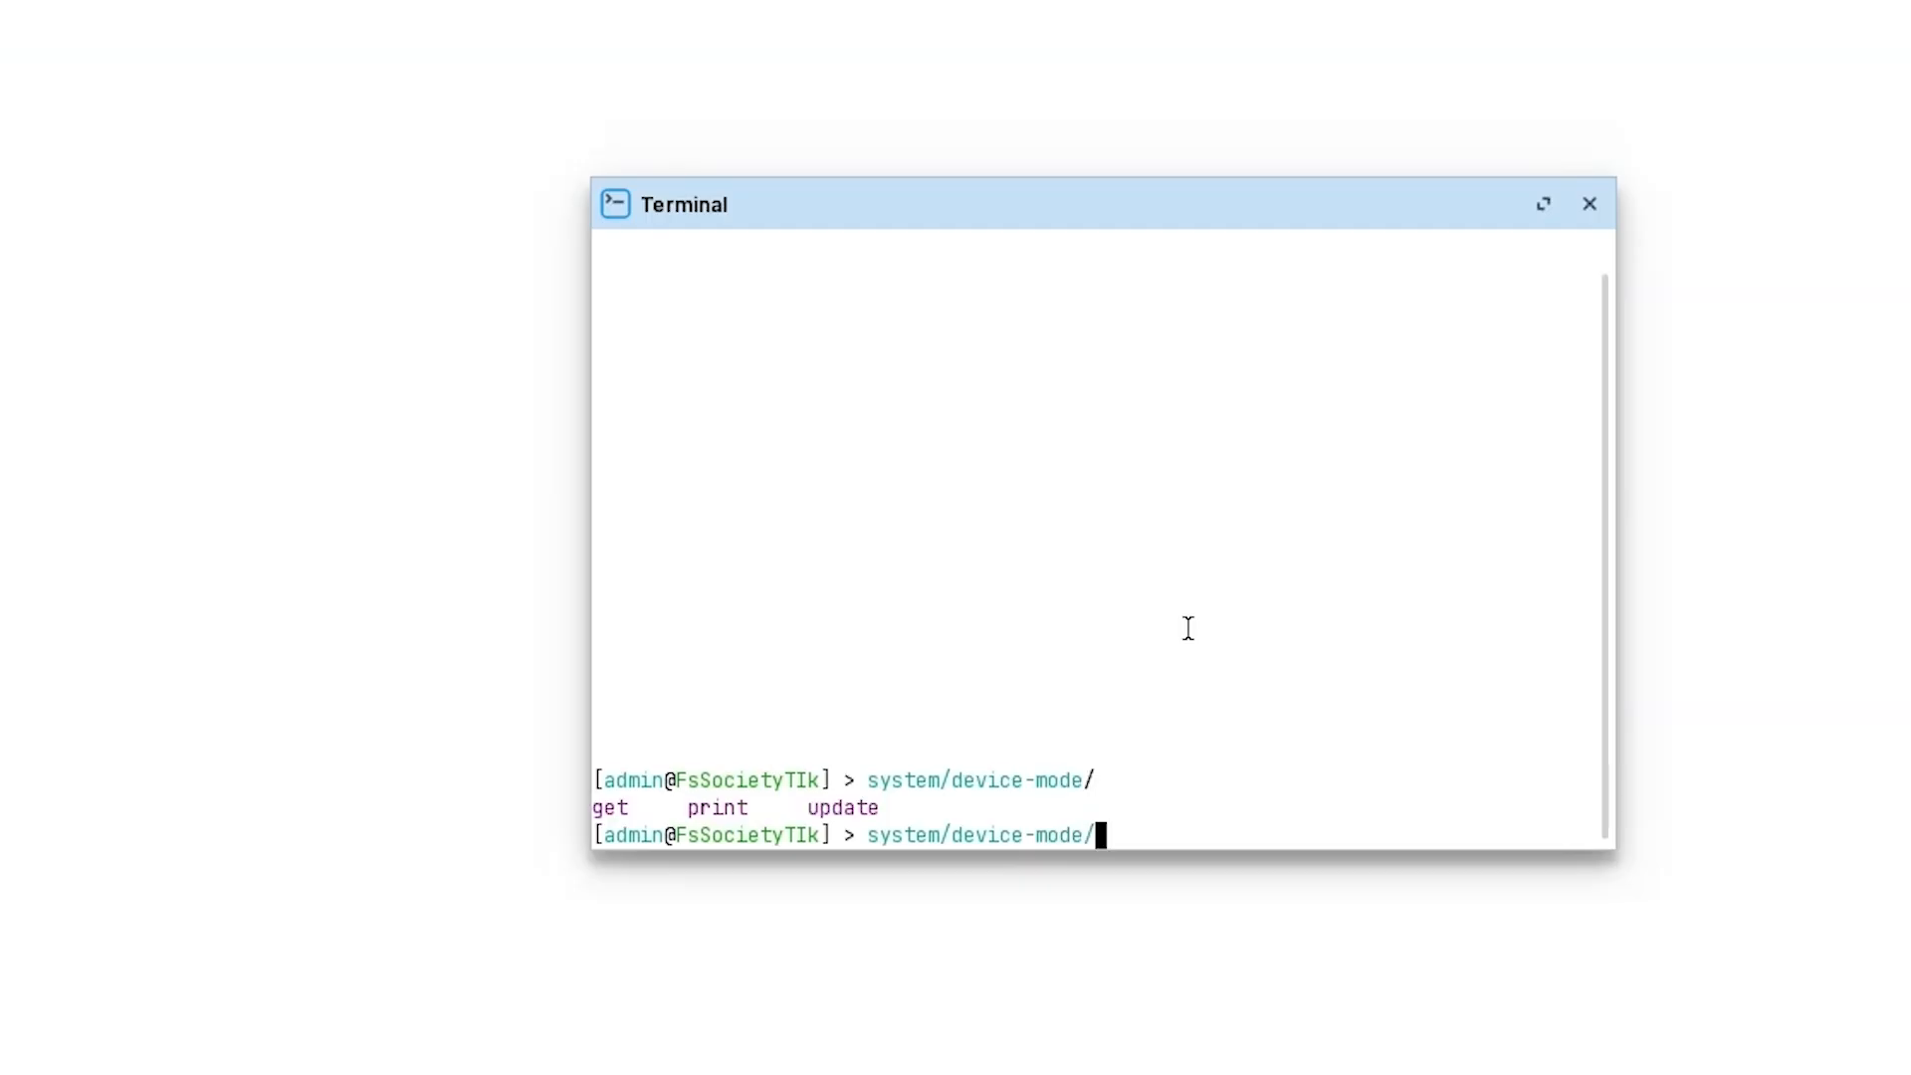
pyautogui.write('upda')
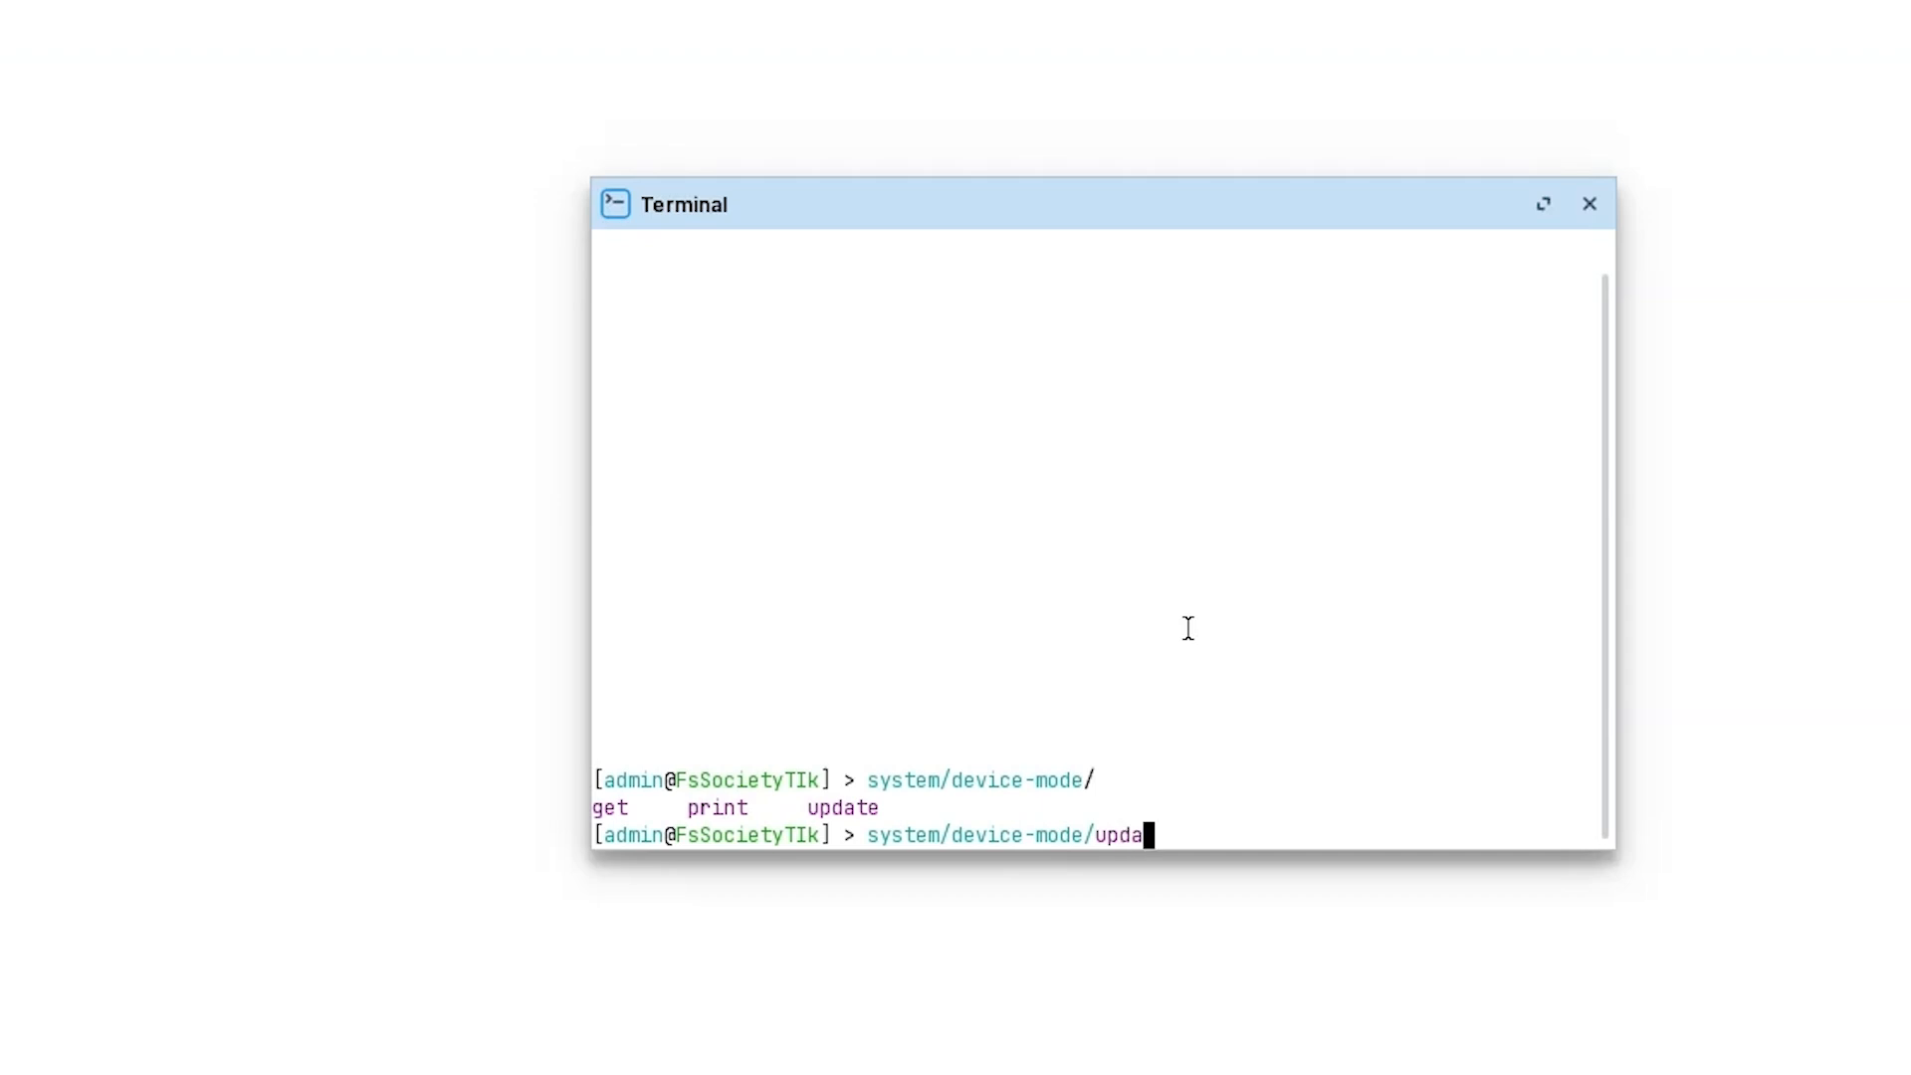
pyautogui.press('Tab')
pyautogui.write('hostpot=yes')
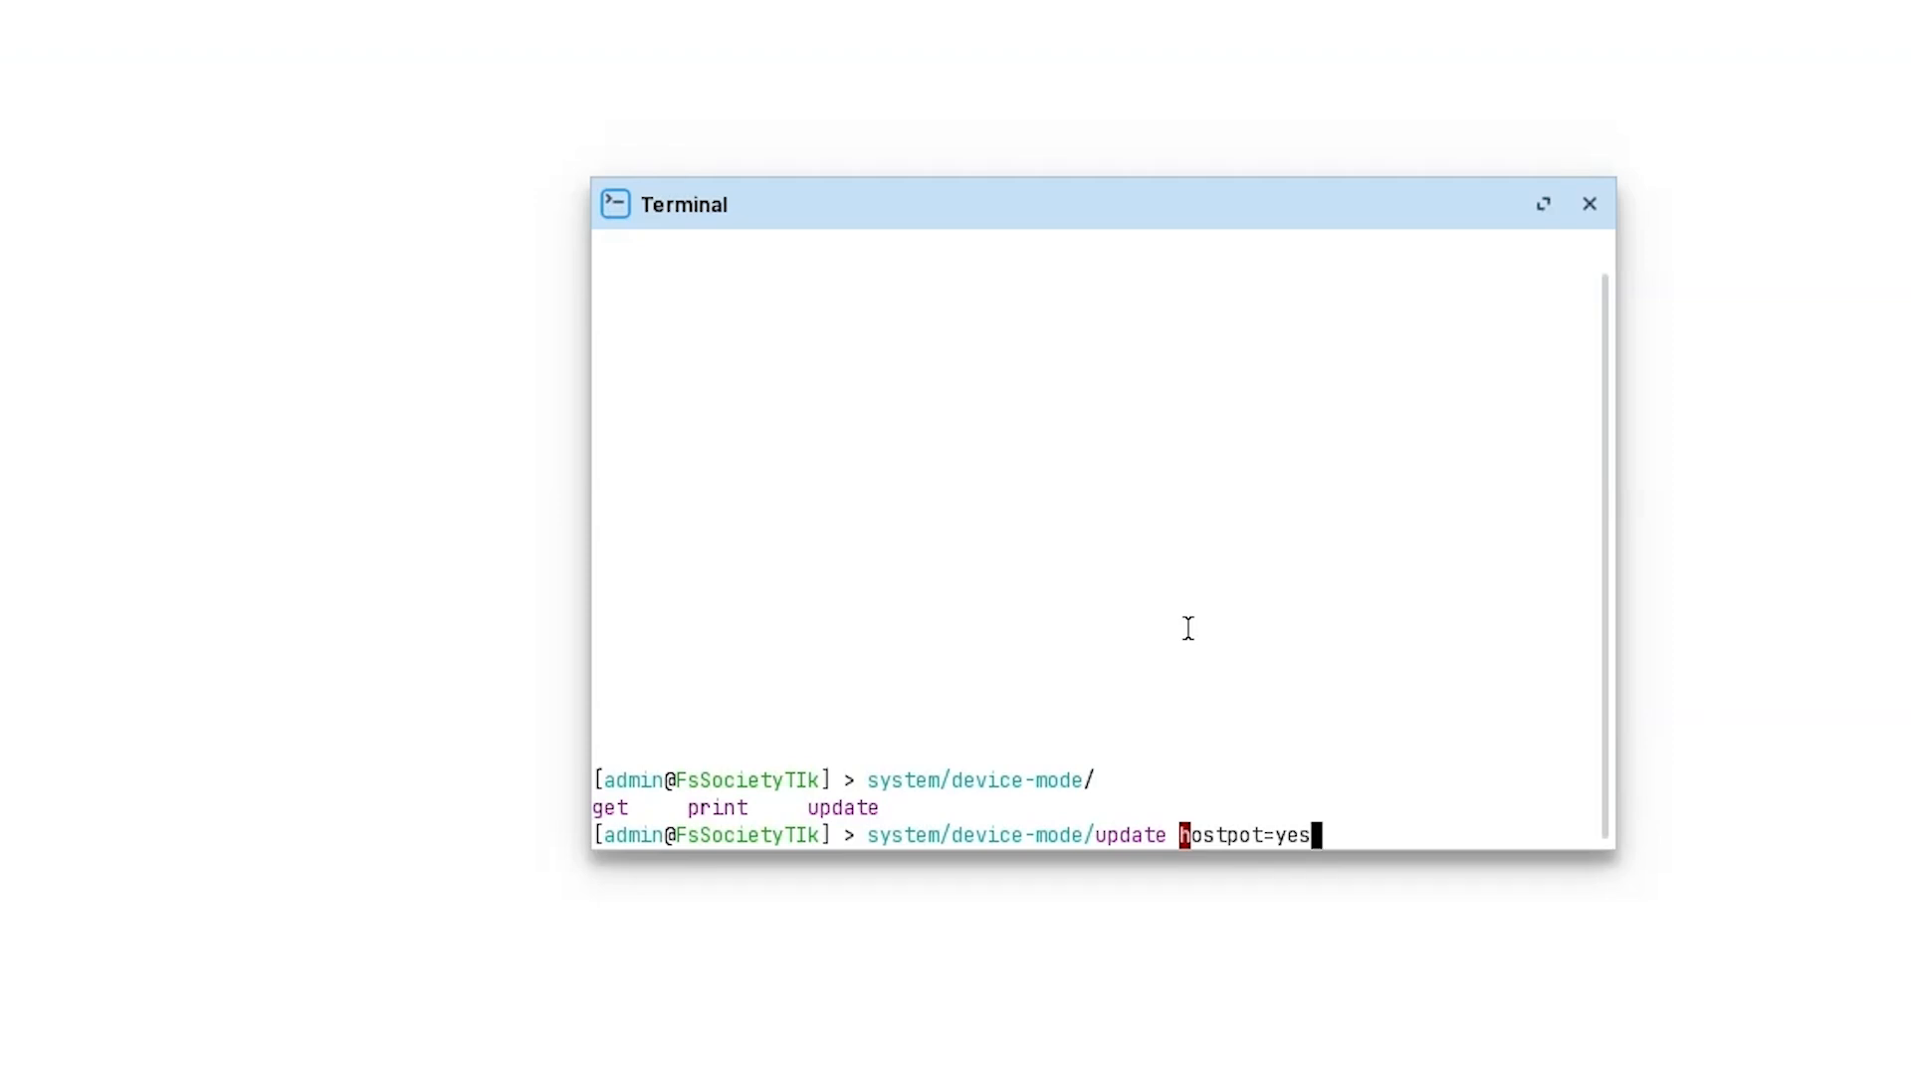
pyautogui.press('Return')
# Retype the command correctly as system/device-mode/update hotspot=yes at the prompt.
pyautogui.write('system/device-mode/update hotspot=')
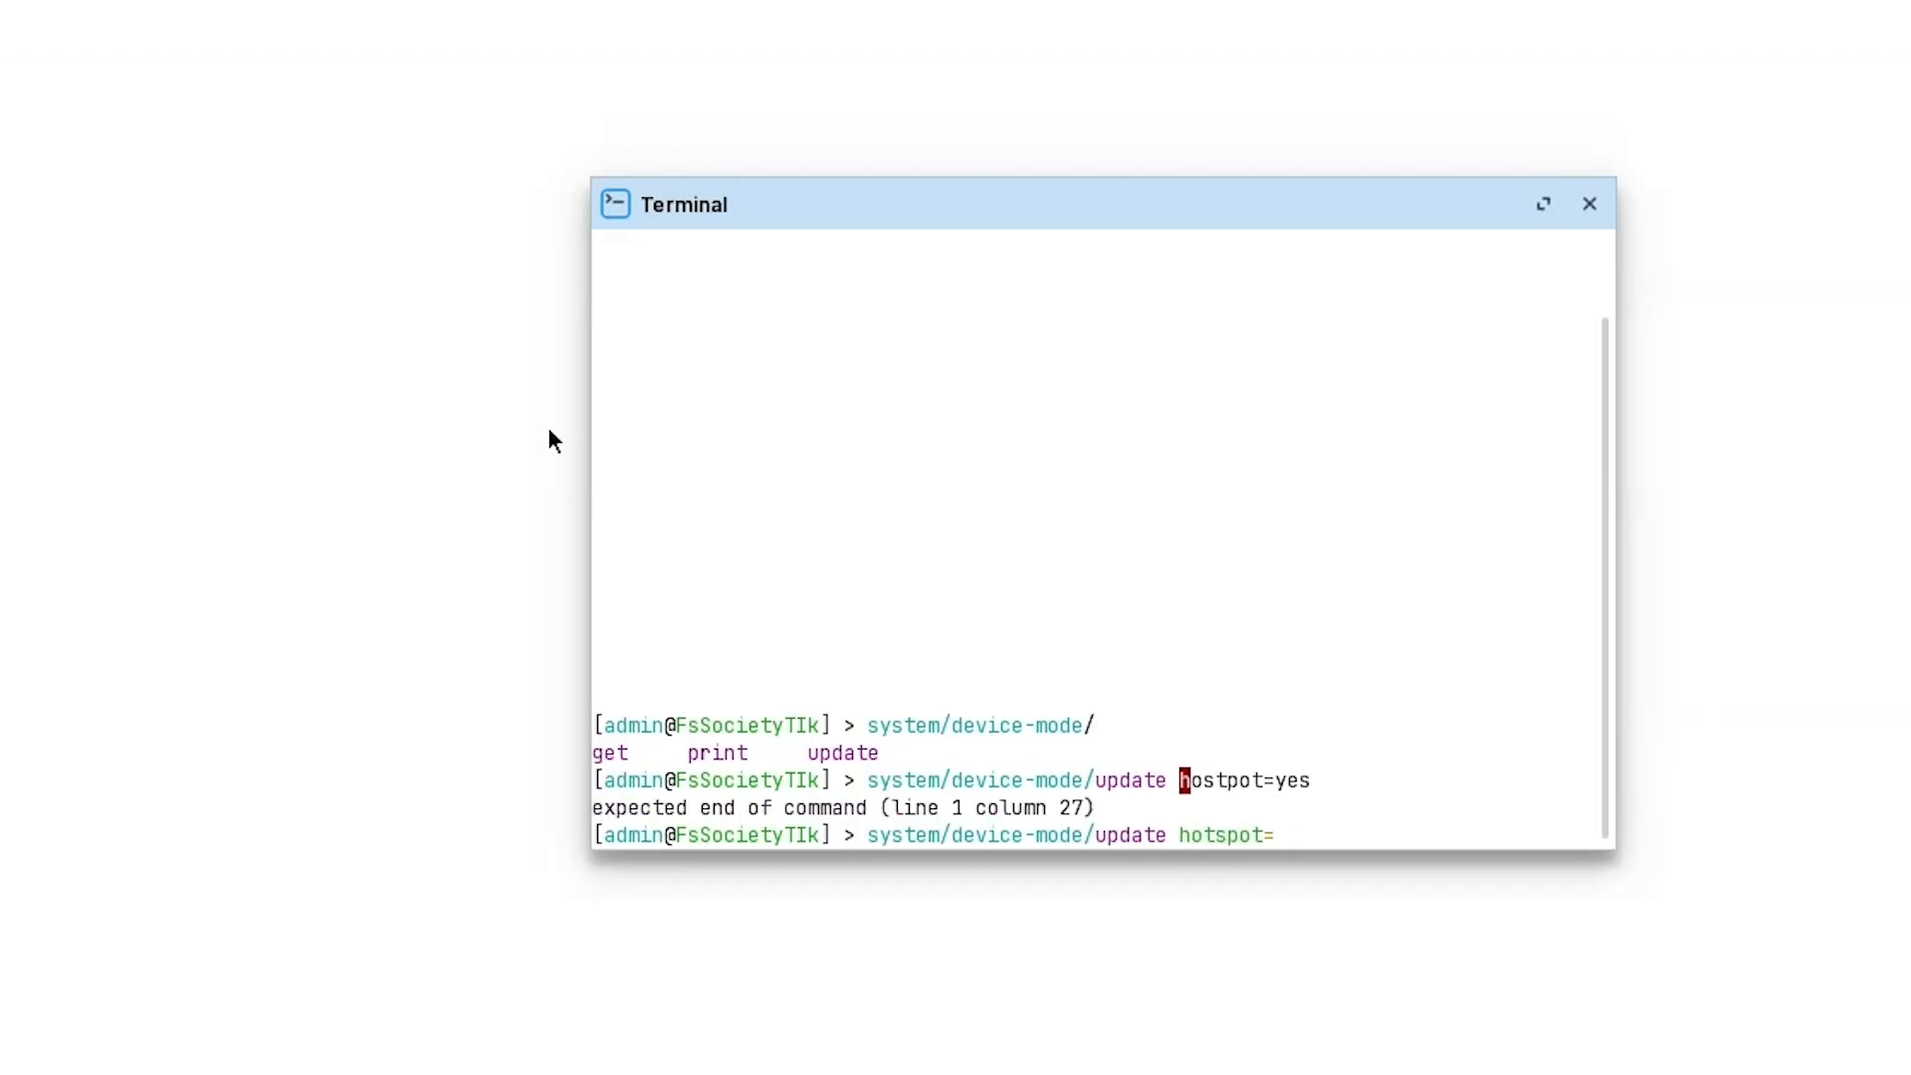
pyautogui.moveTo(1227, 784); pyautogui.dragTo(1187, 796)
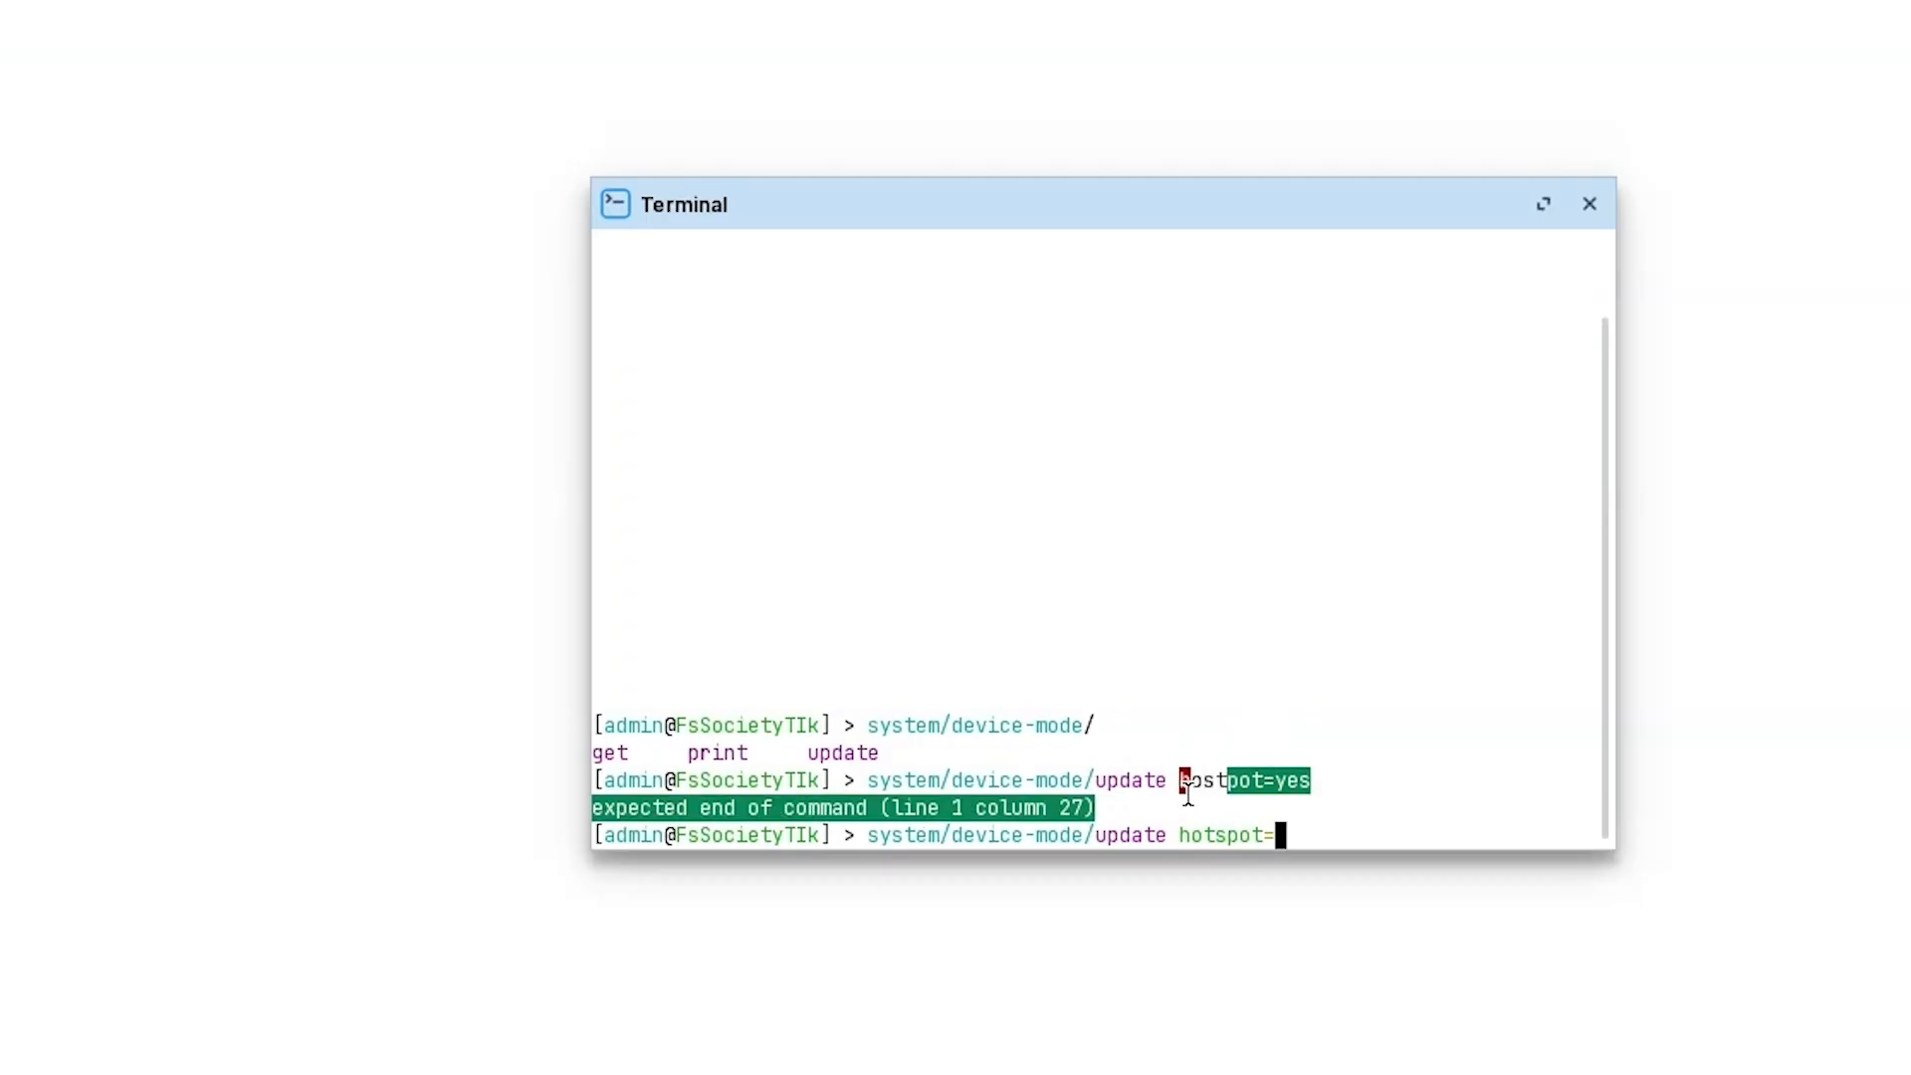
pyautogui.click(1187, 796)
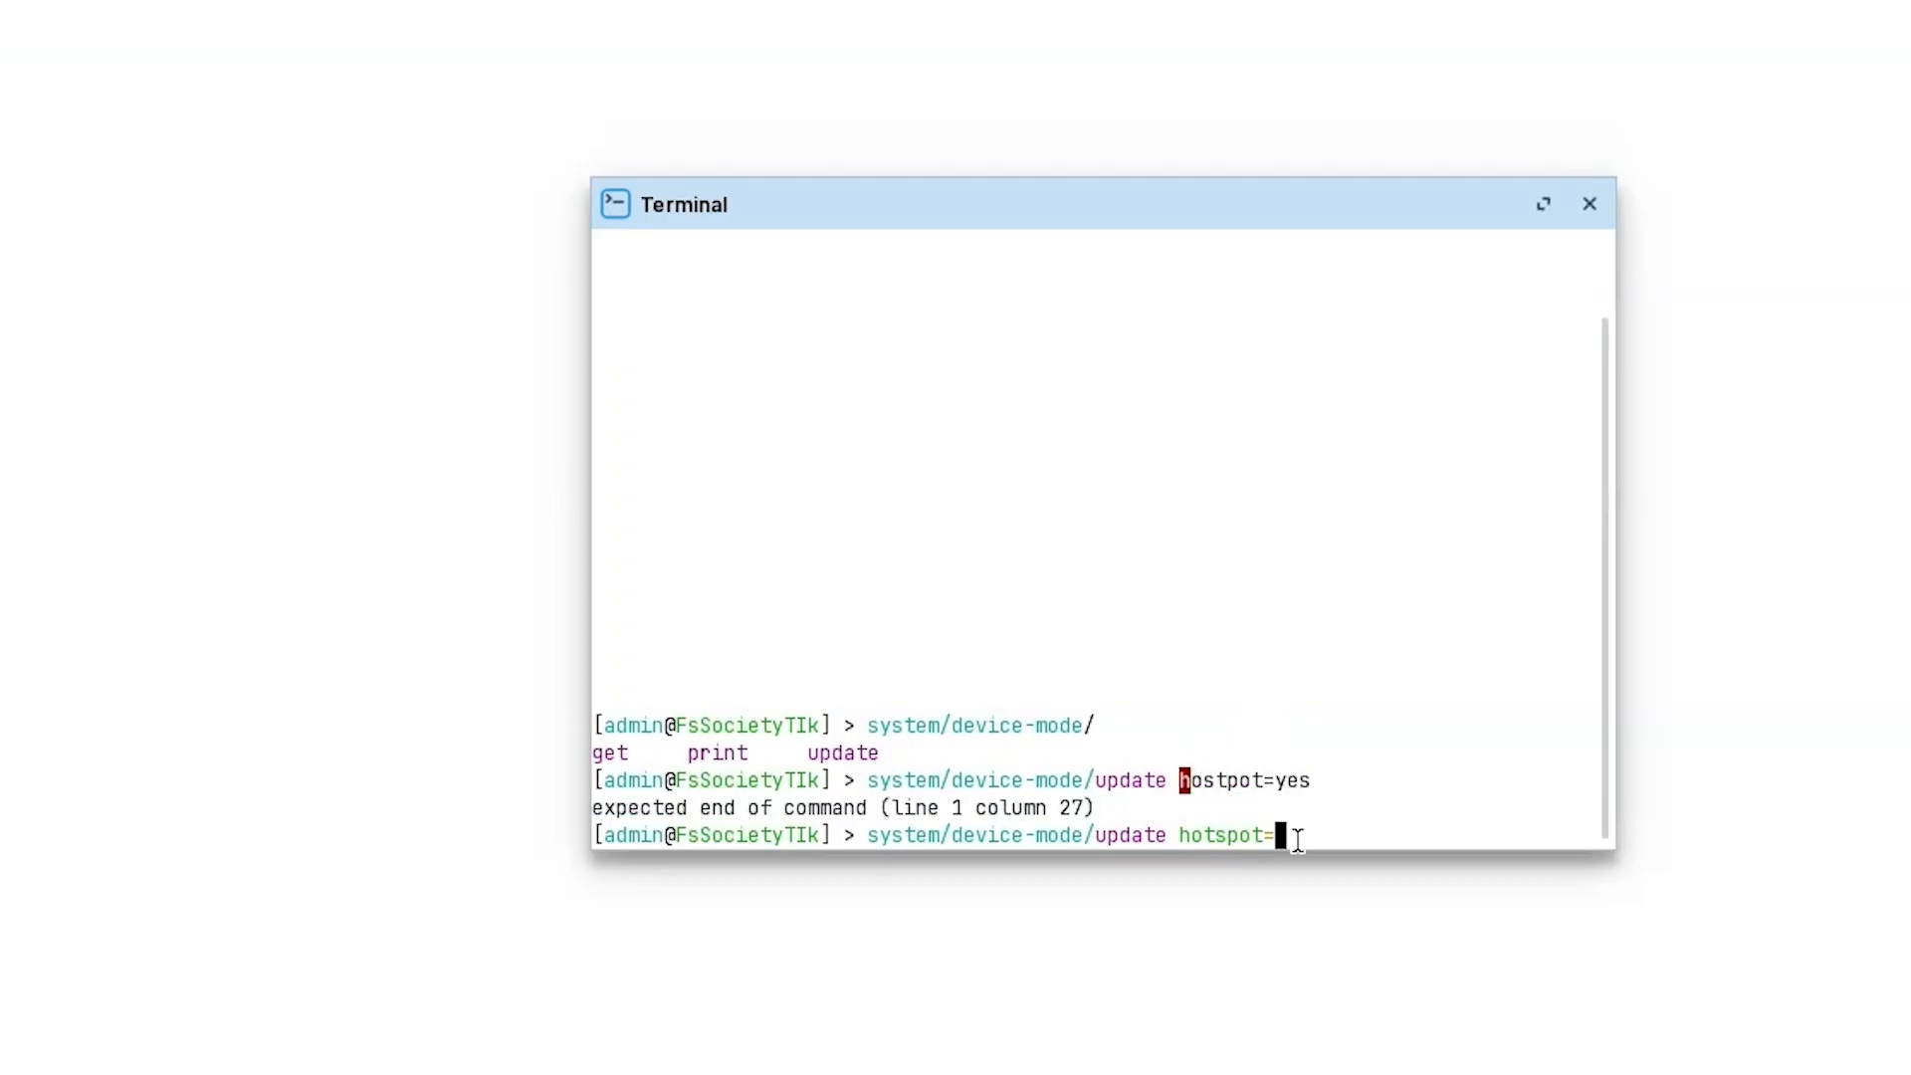
pyautogui.write('yes')
pyautogui.moveTo(866, 831); pyautogui.dragTo(1394, 839)
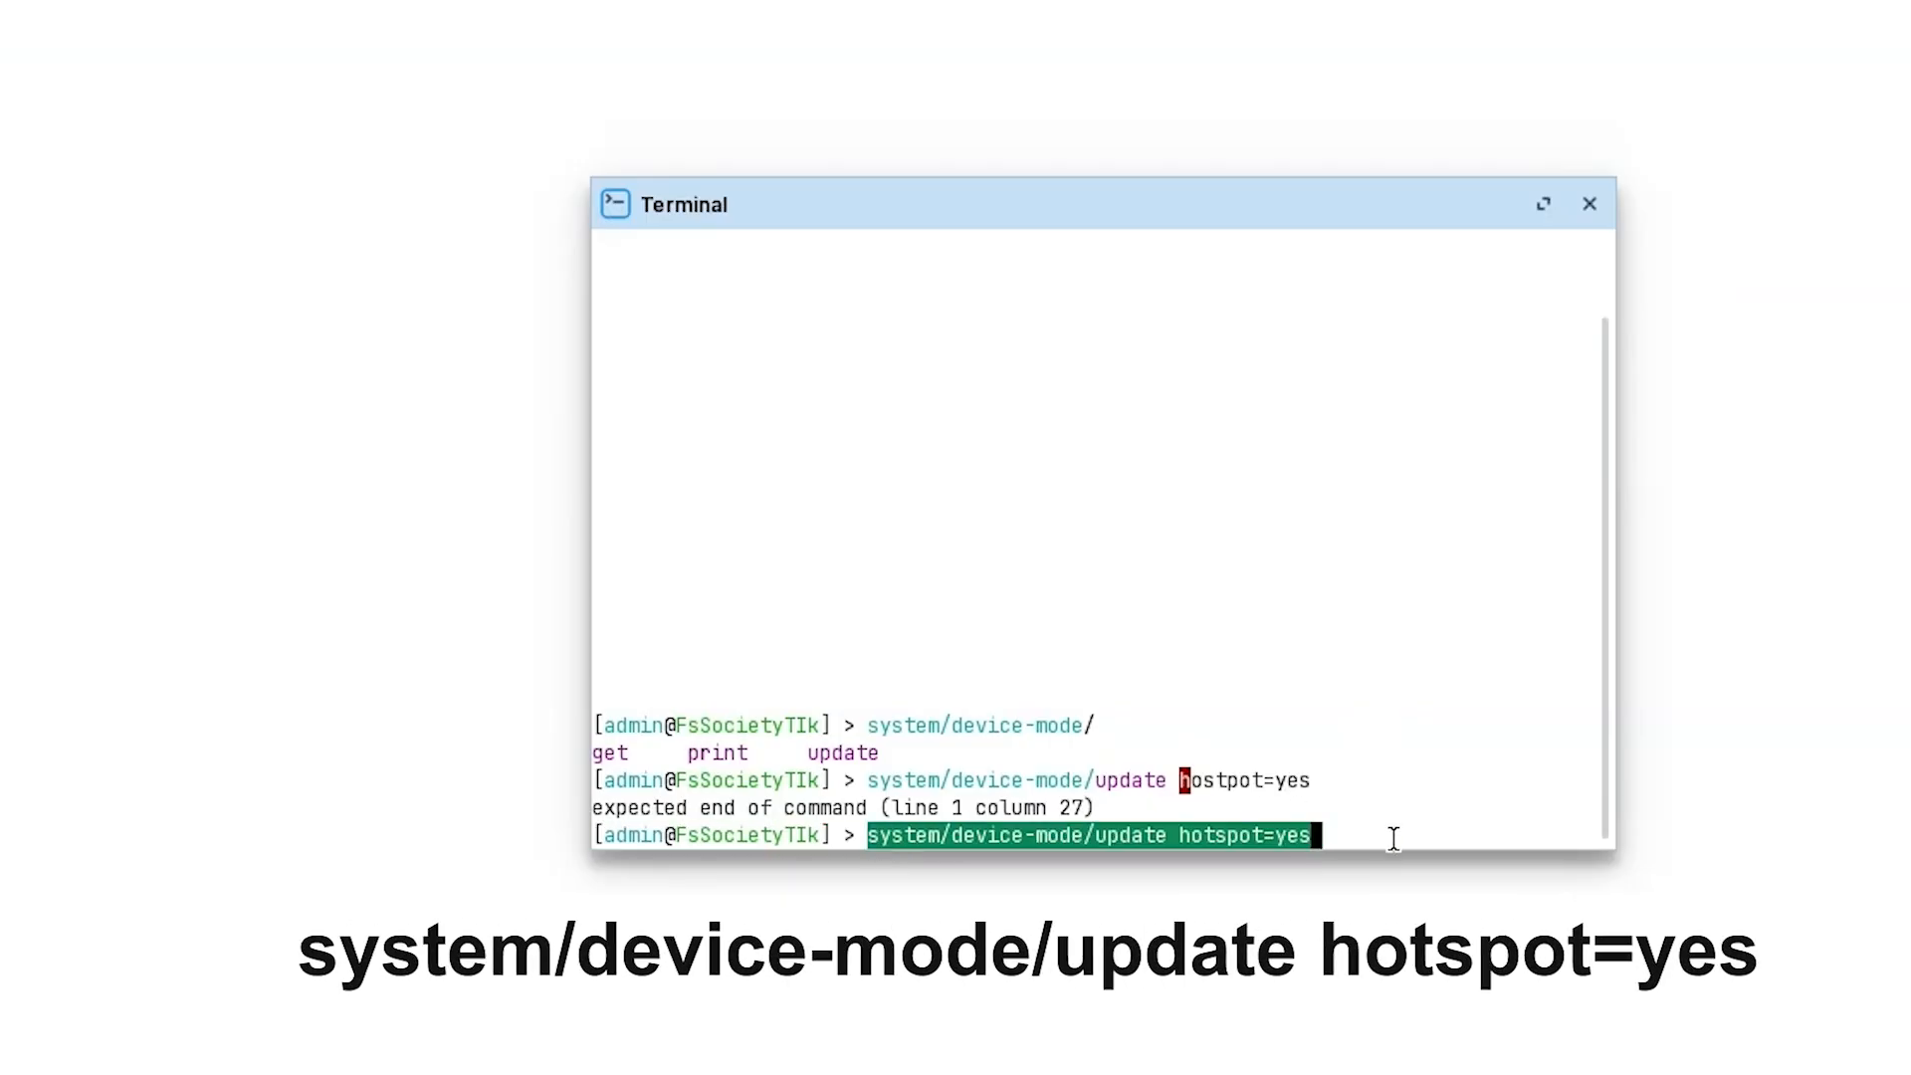
# Submit the device-mode update hotspot=yes, leave its countdown, and recall the previous command.
pyautogui.press('Return')
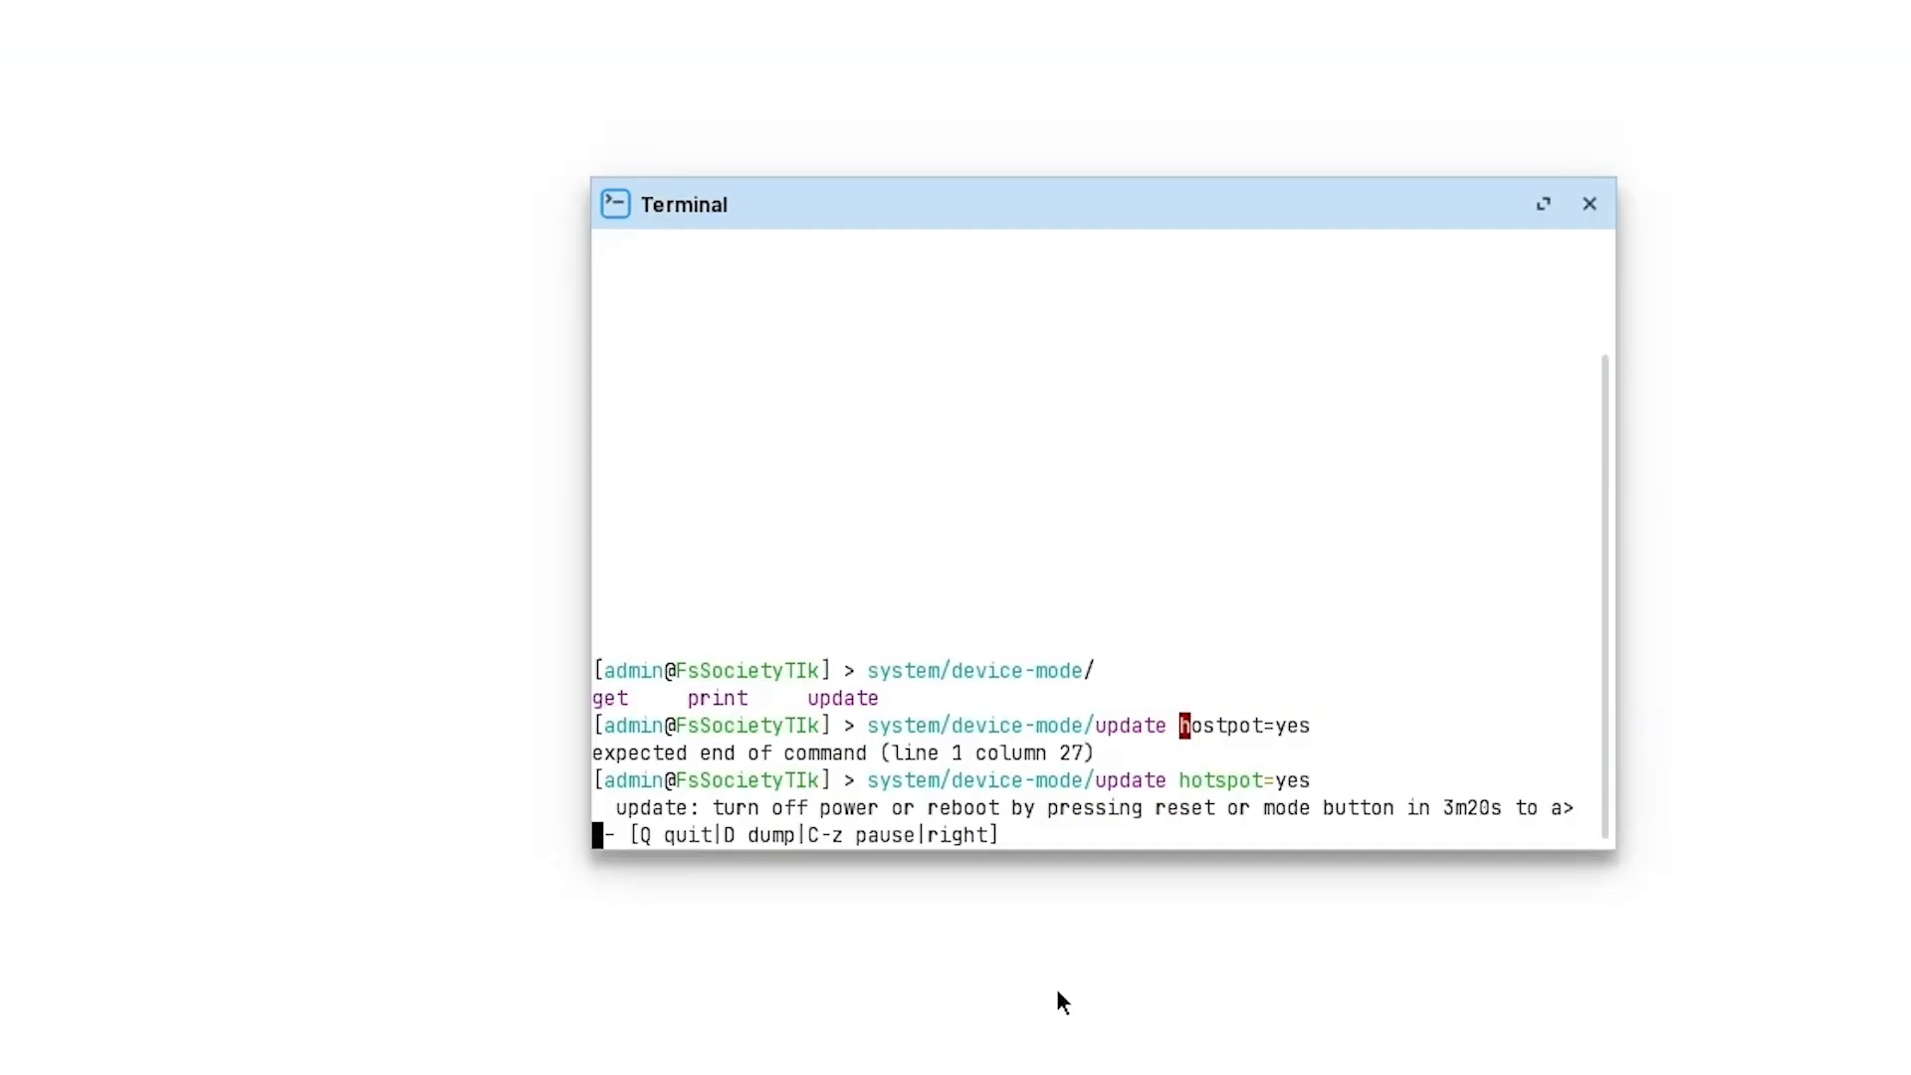
pyautogui.press('q')
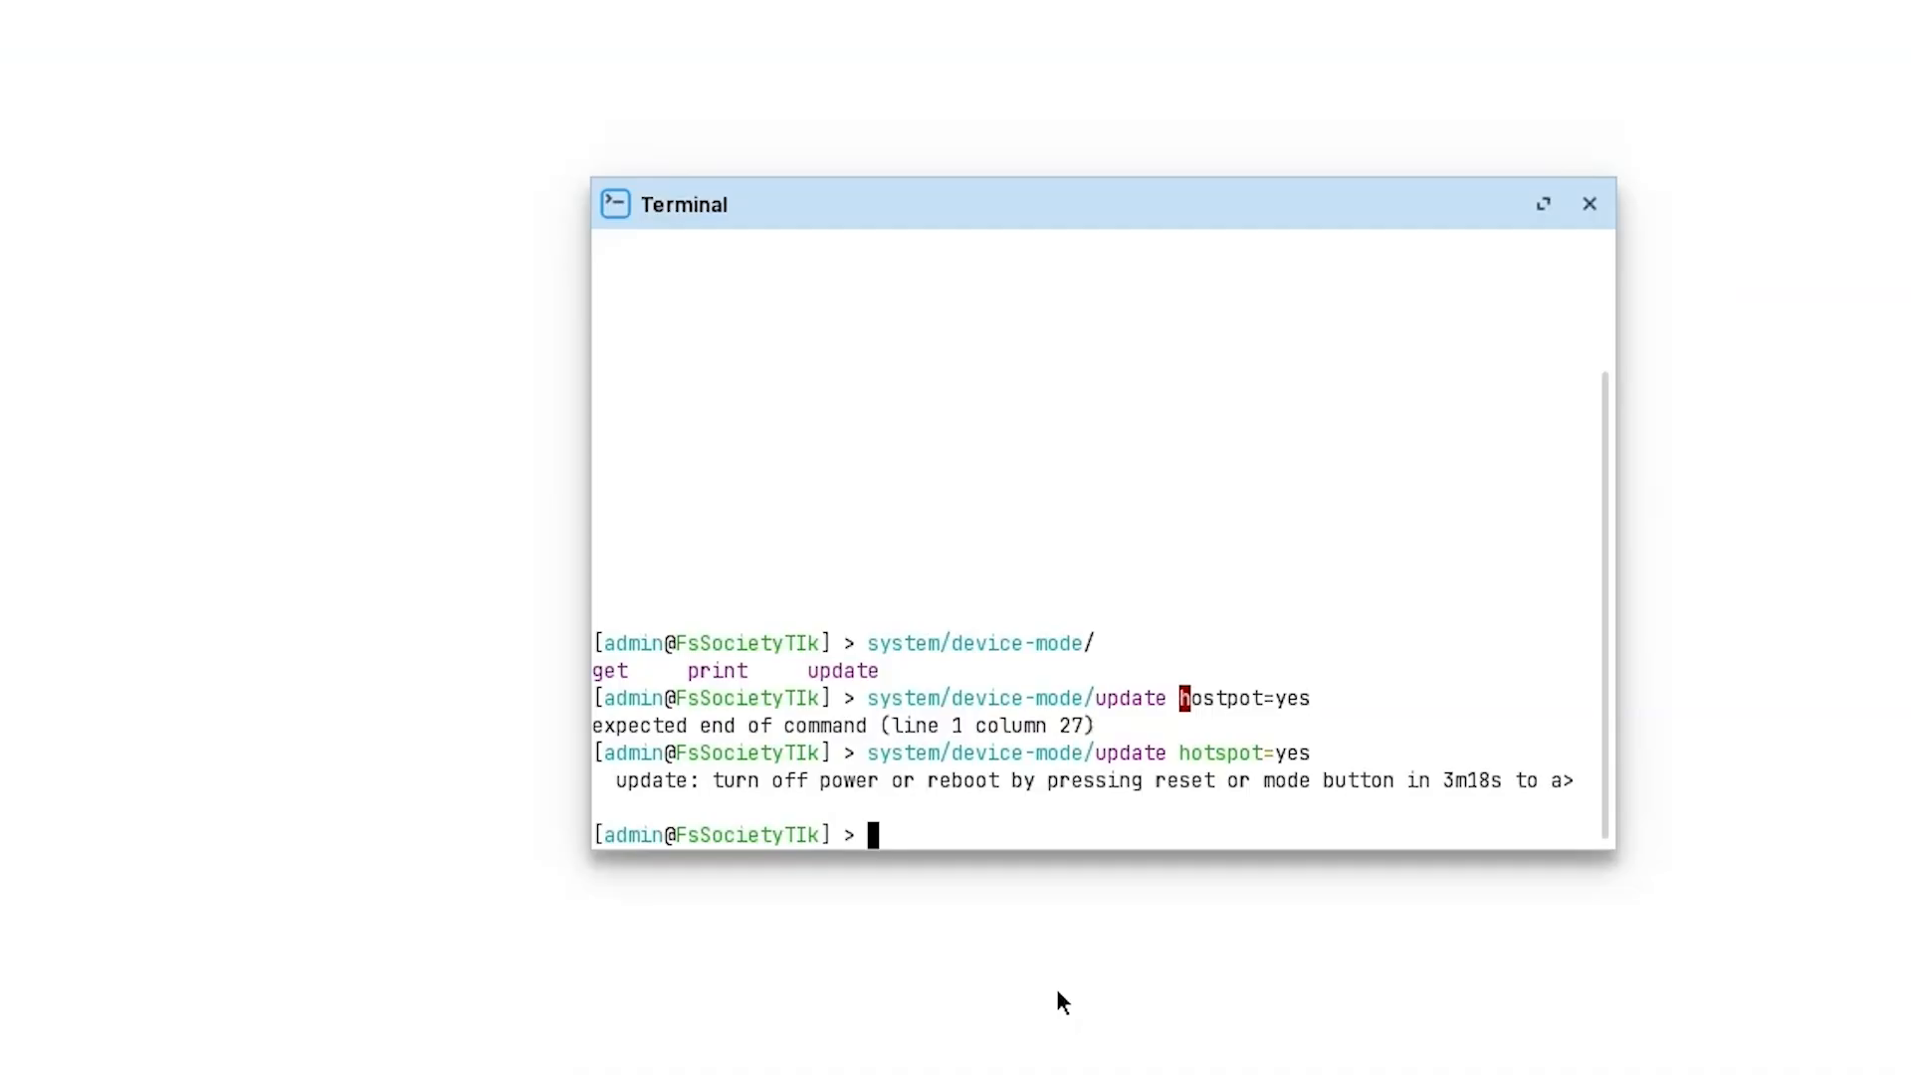
pyautogui.press('Up')
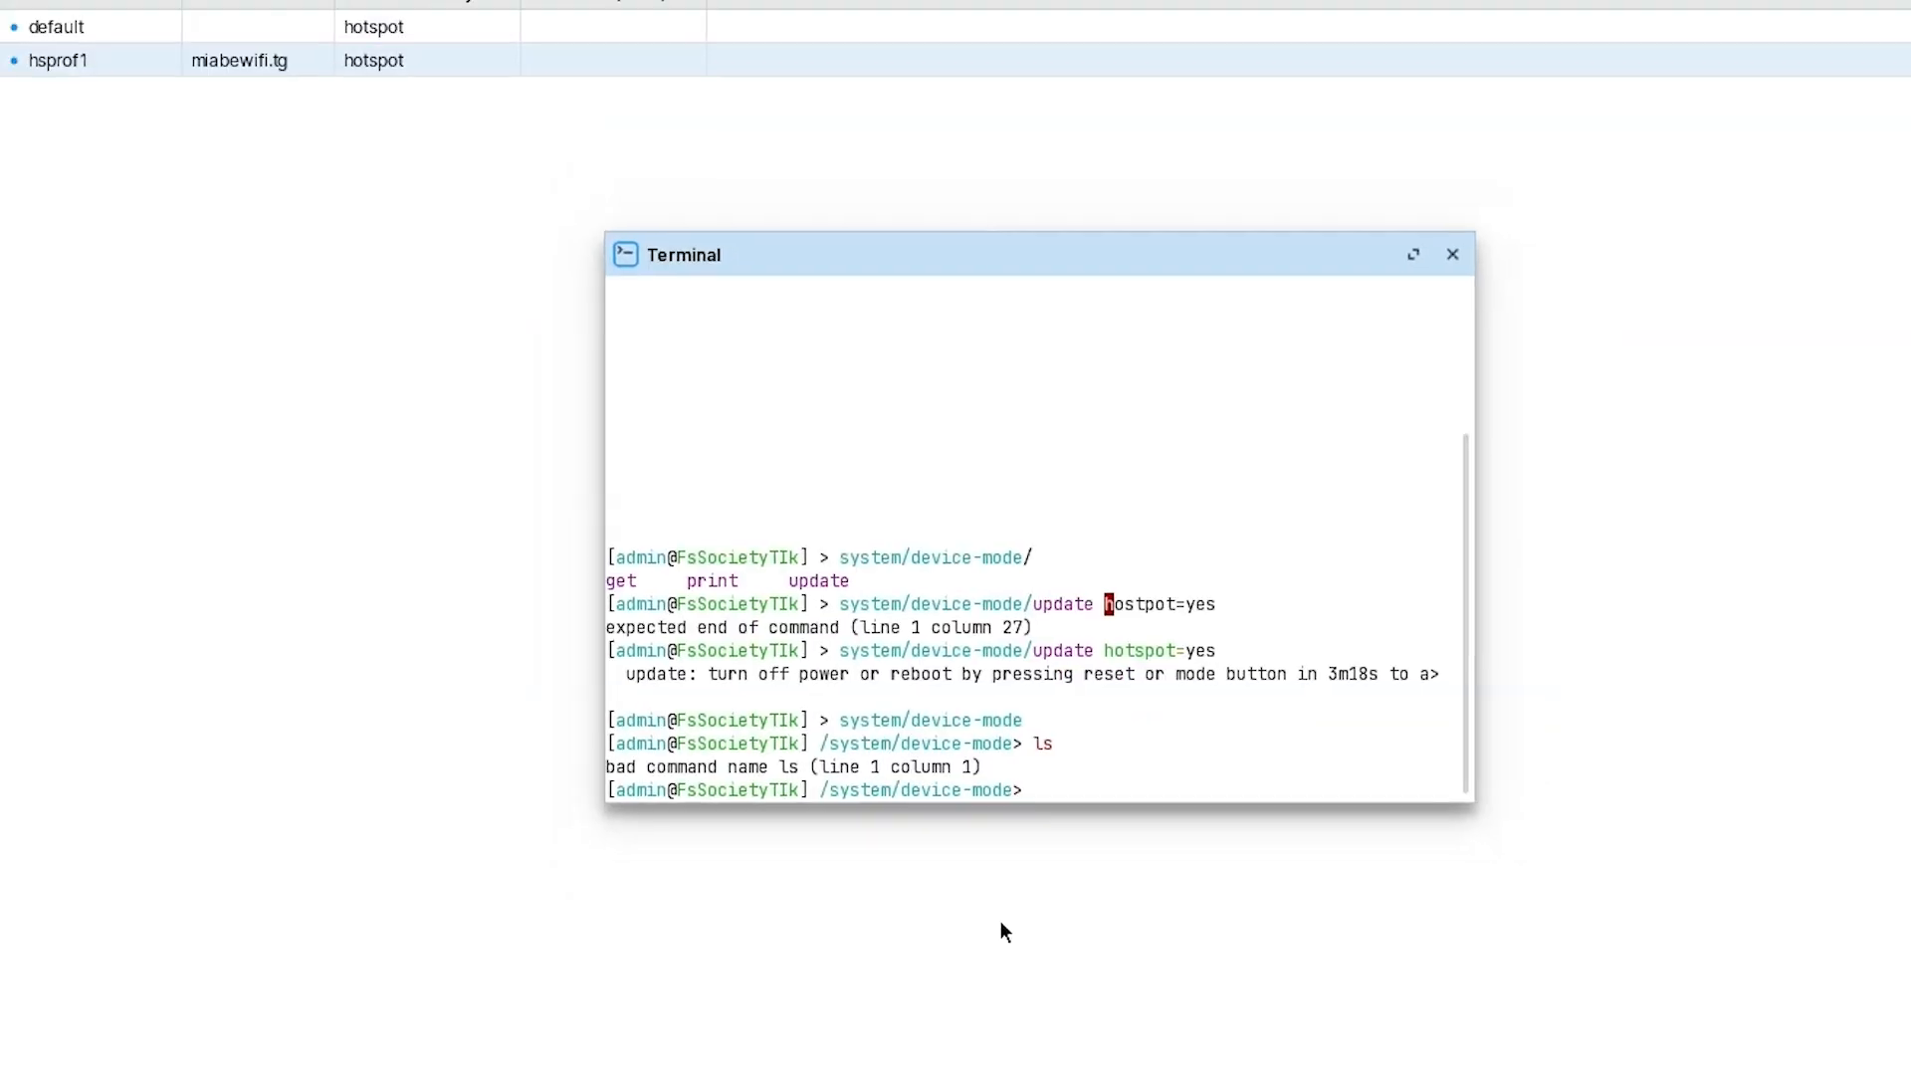
pyautogui.hotkey('ctrl', 'l')
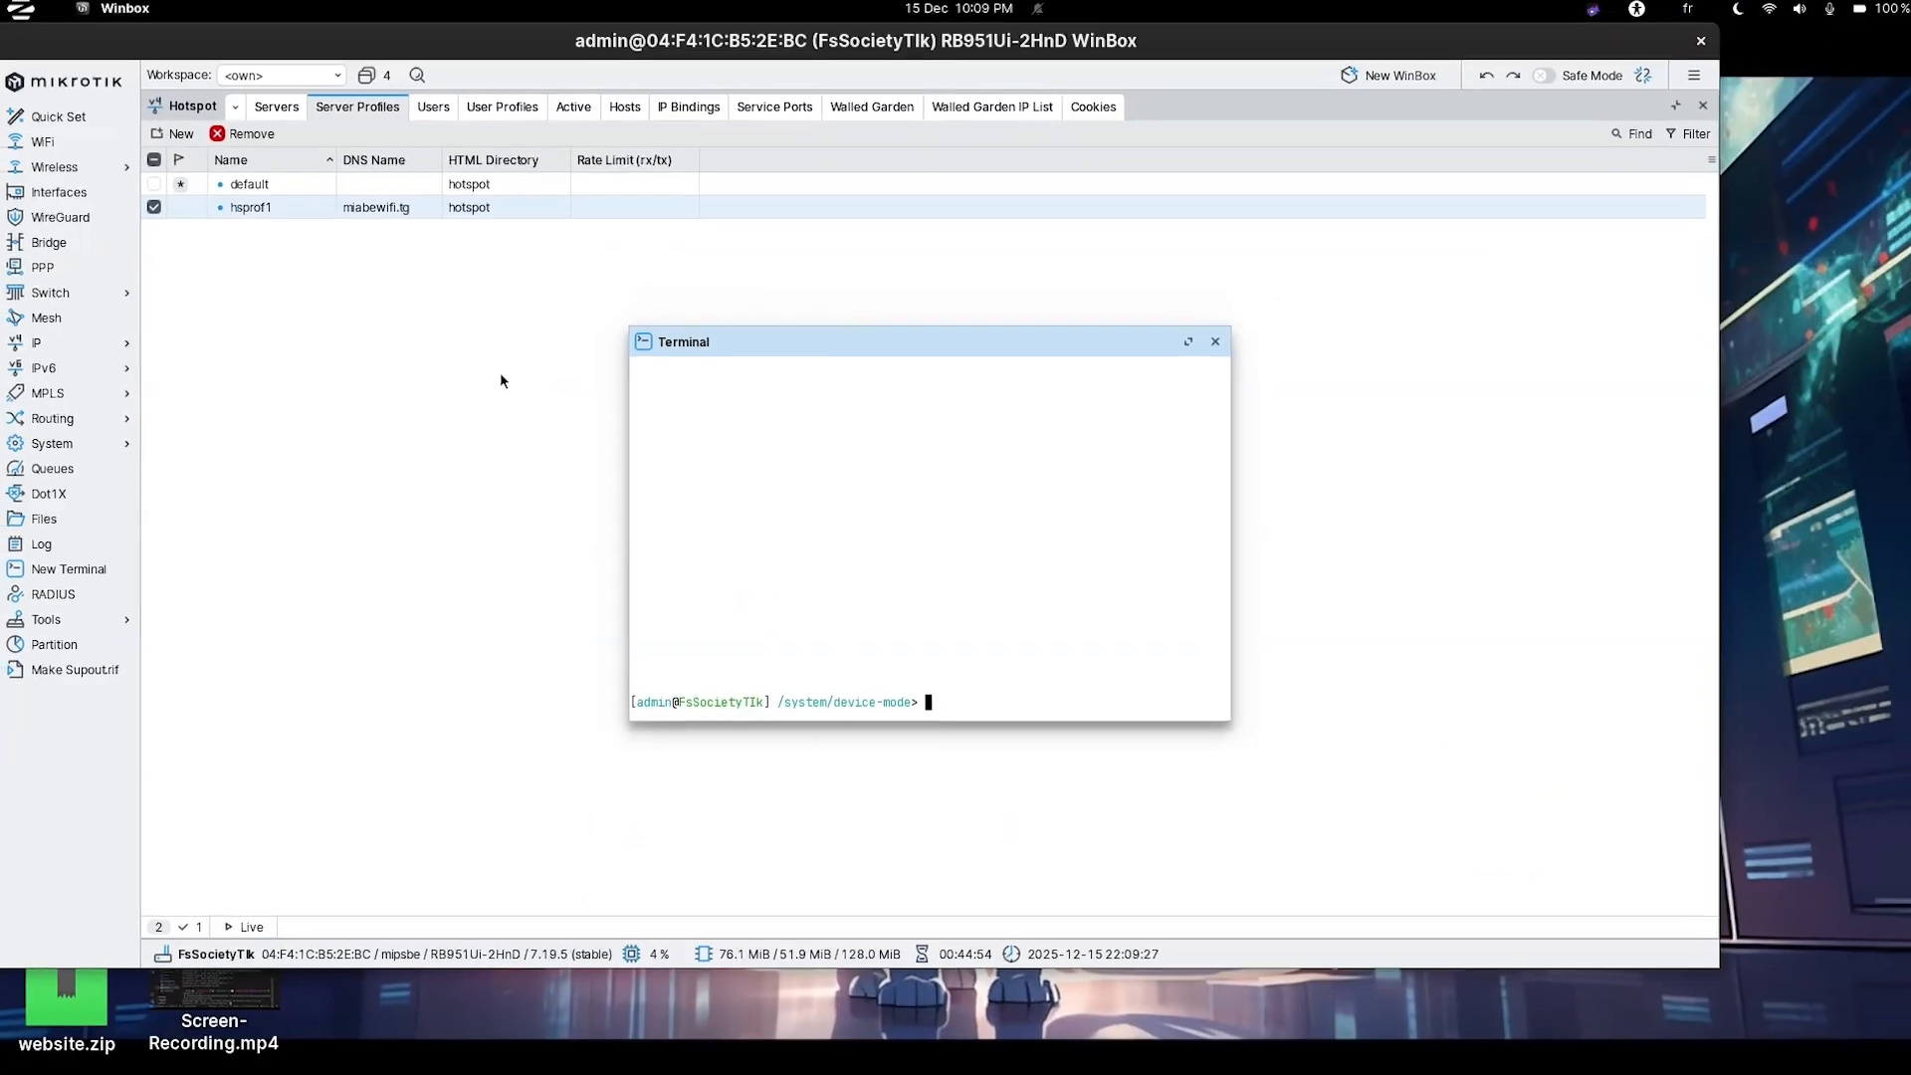
# Connect the laptop to the Miabe Wifi Zone Wi-Fi network from the GNOME system menu.
pyautogui.click(465, 341)
pyautogui.click(1803, 14)
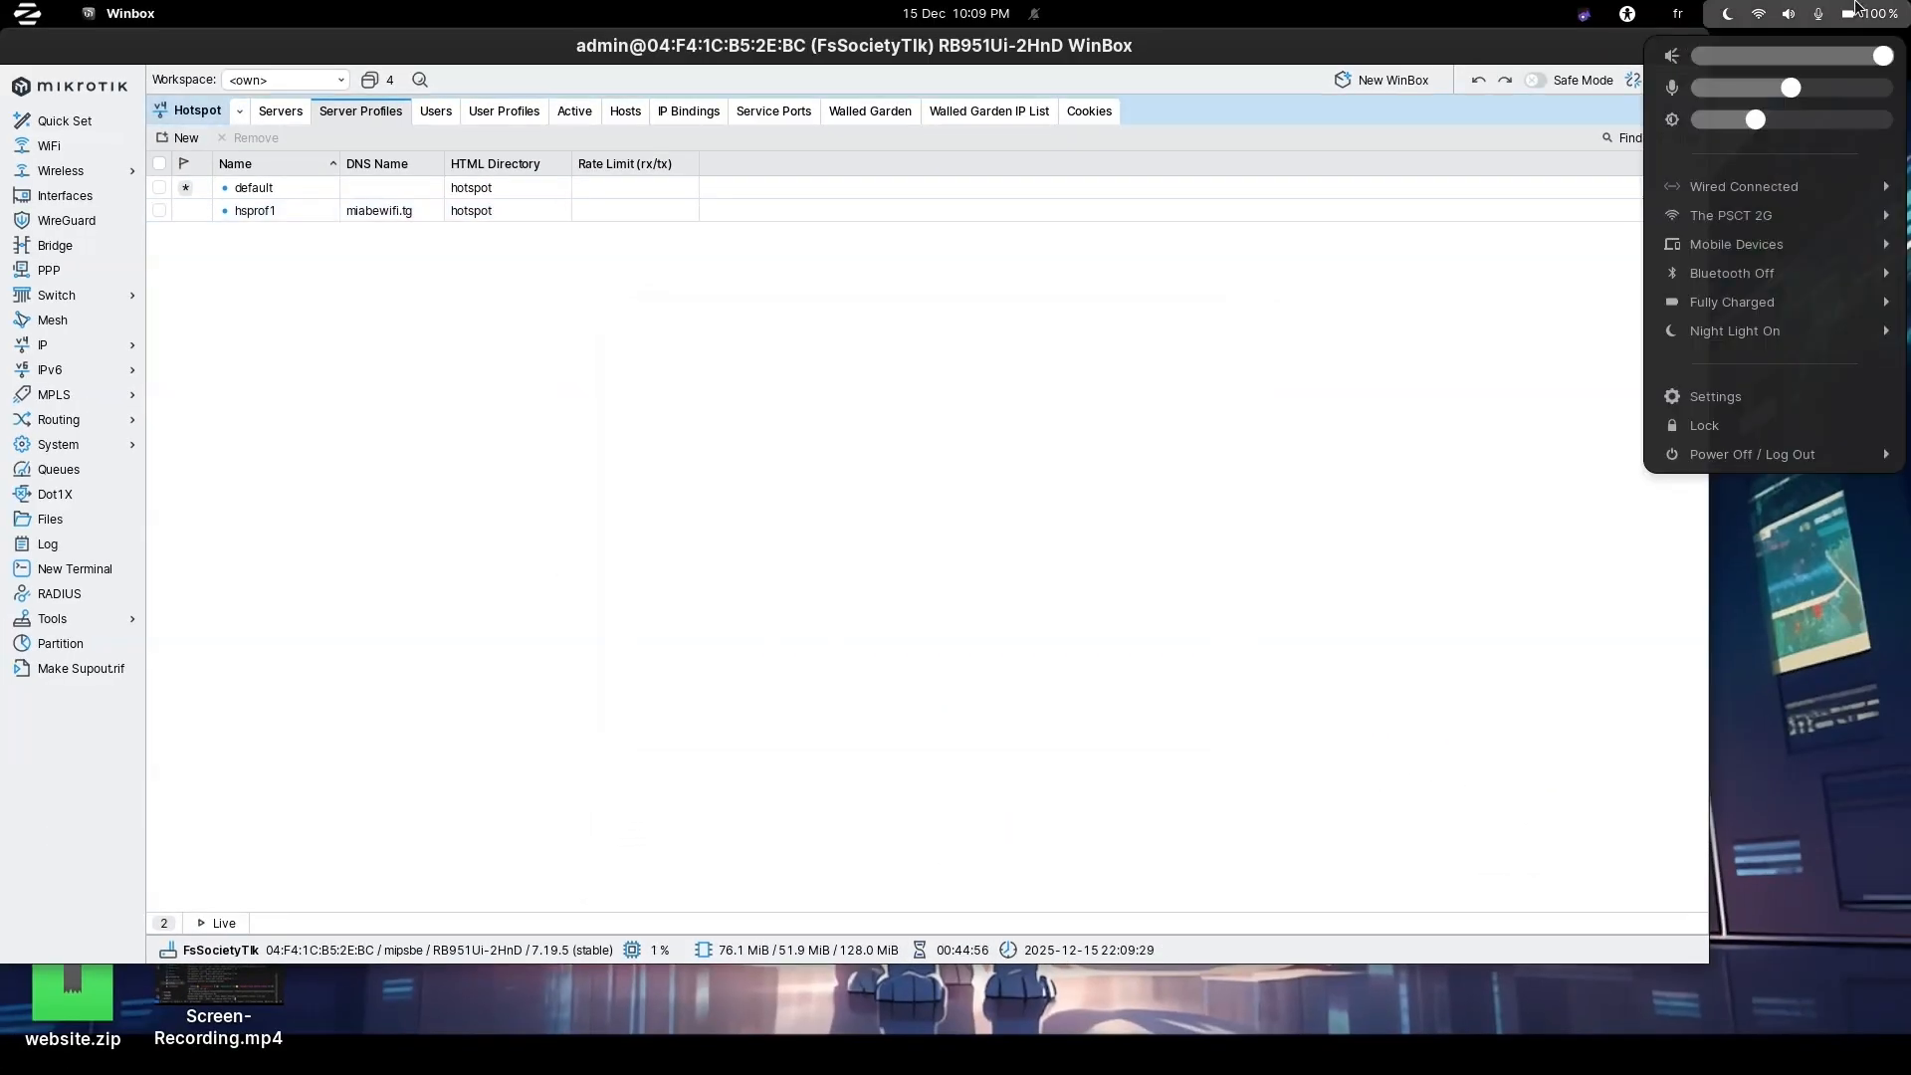
pyautogui.click(1772, 213)
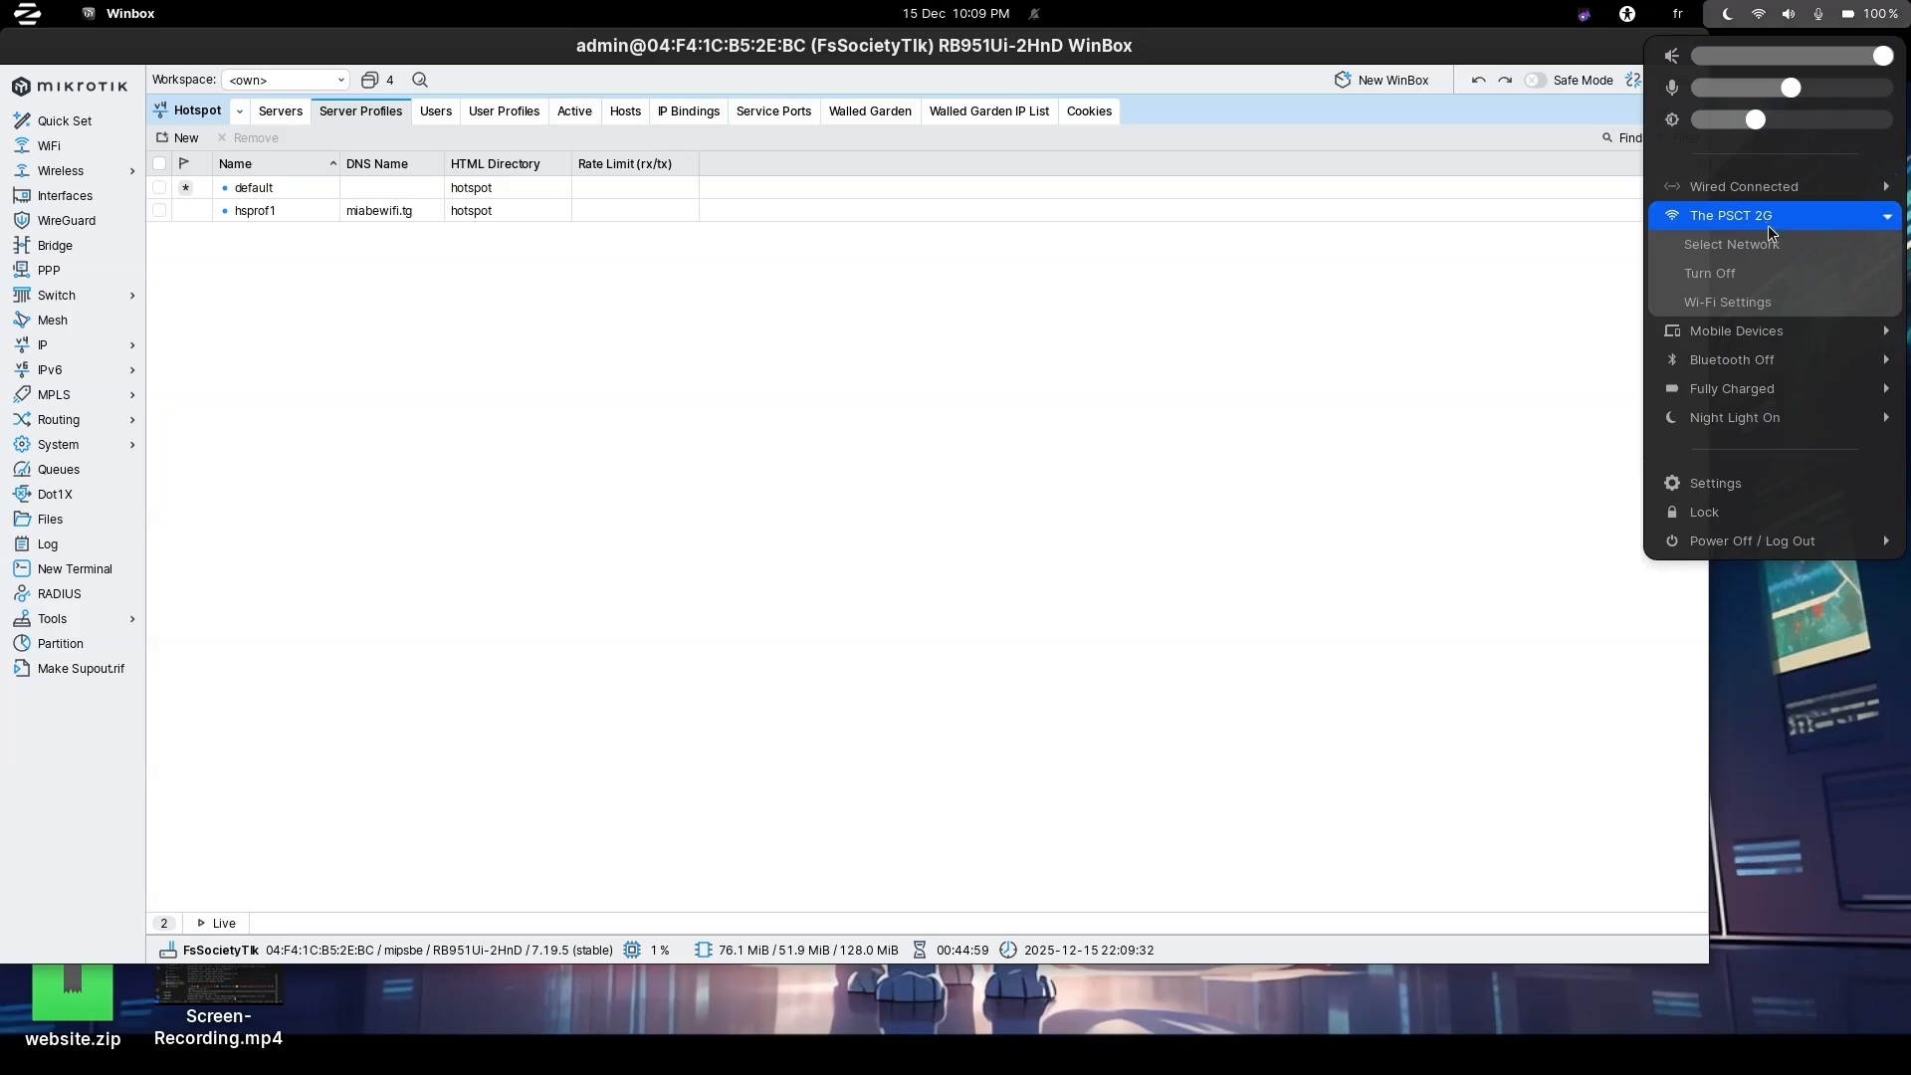
pyautogui.click(1759, 244)
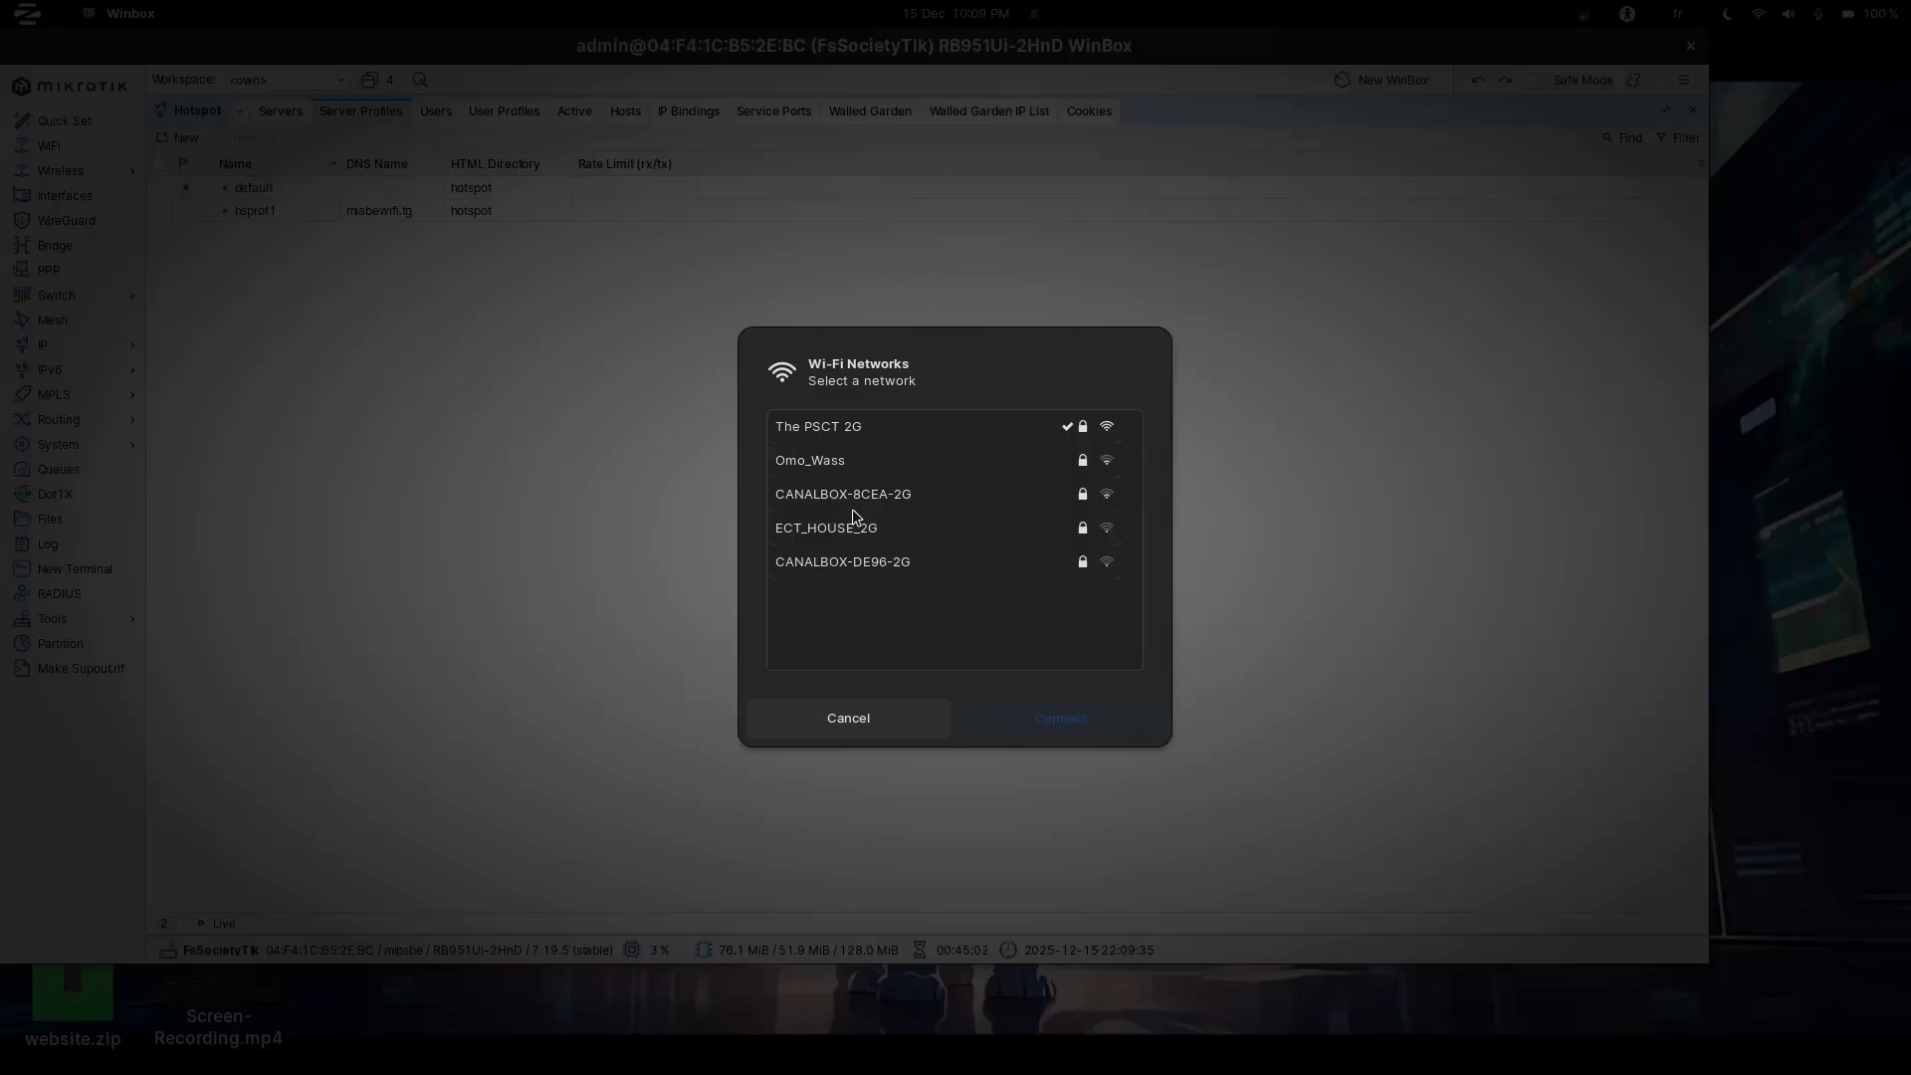
pyautogui.click(856, 484)
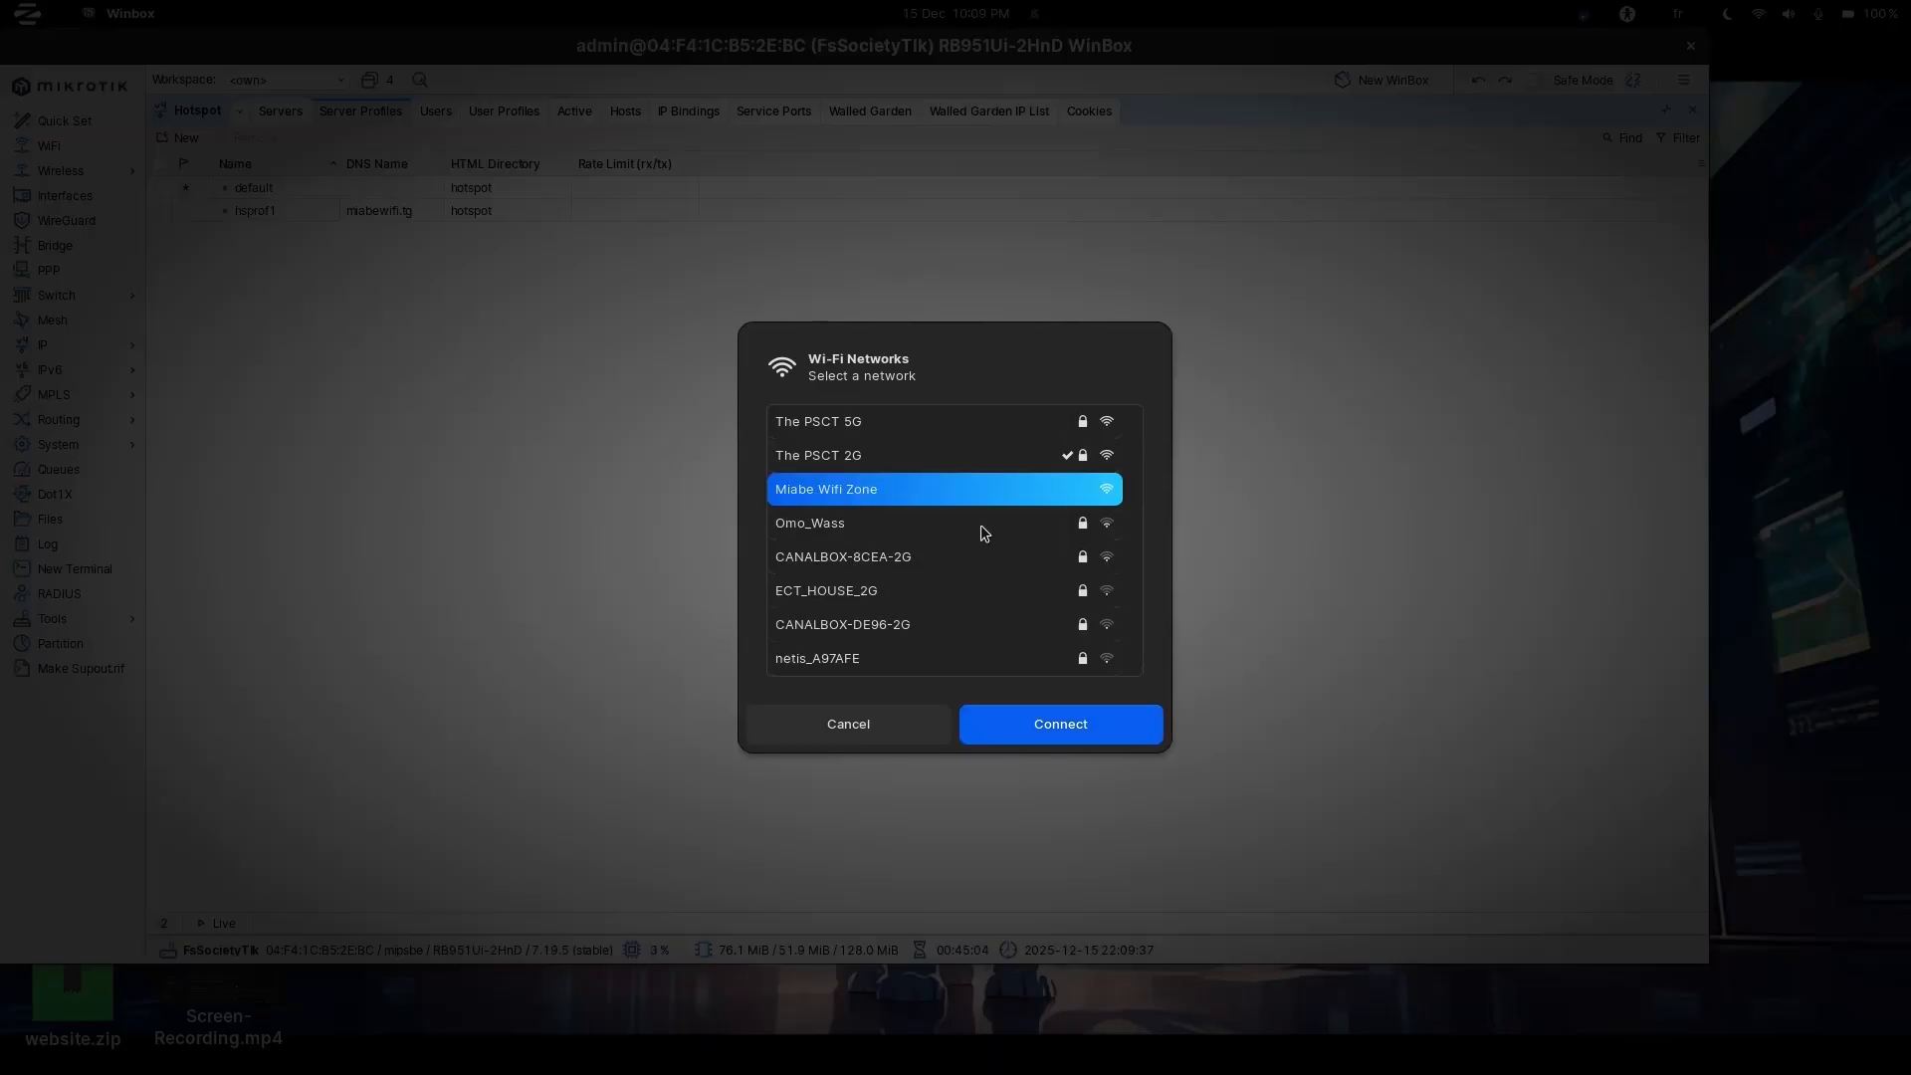
pyautogui.click(1083, 712)
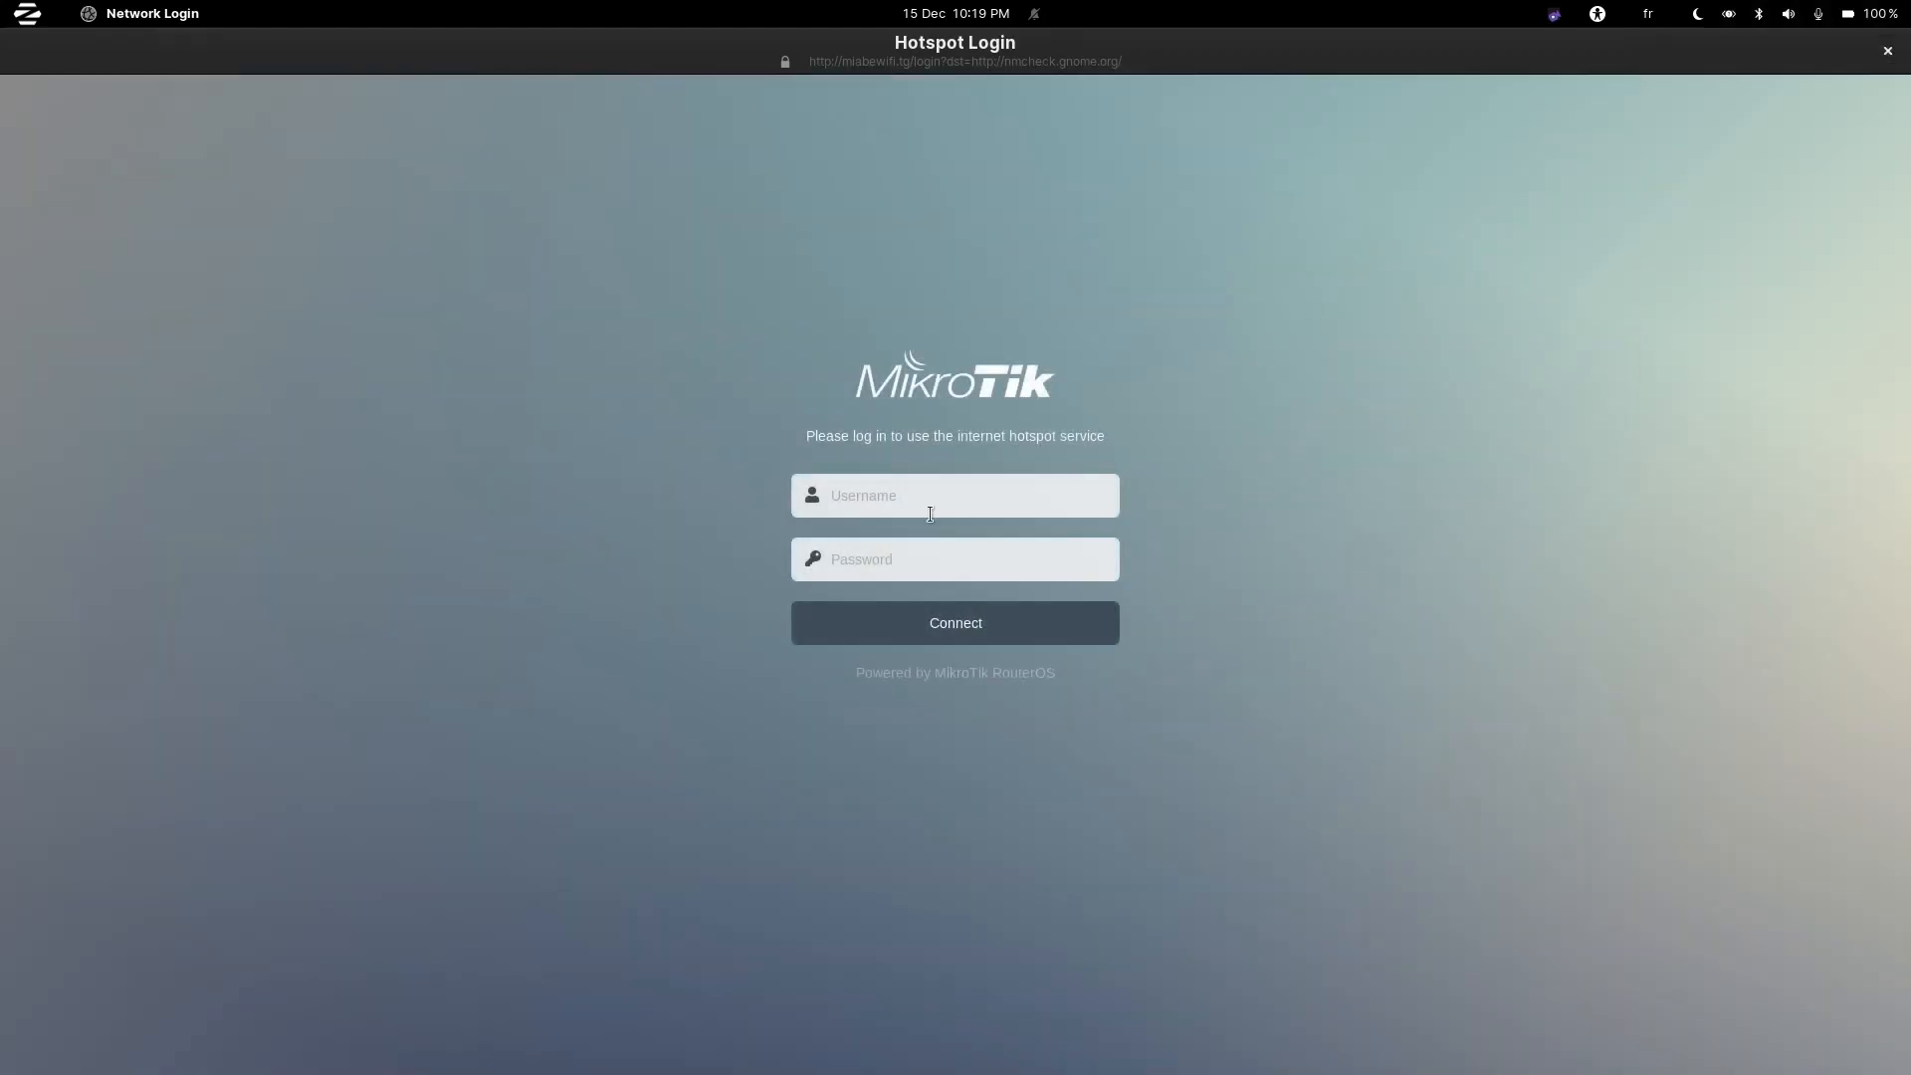
# Sign in on the Hotspot Login page with the hotspot user's username and password.
pyautogui.click(929, 515)
pyautogui.write('a')
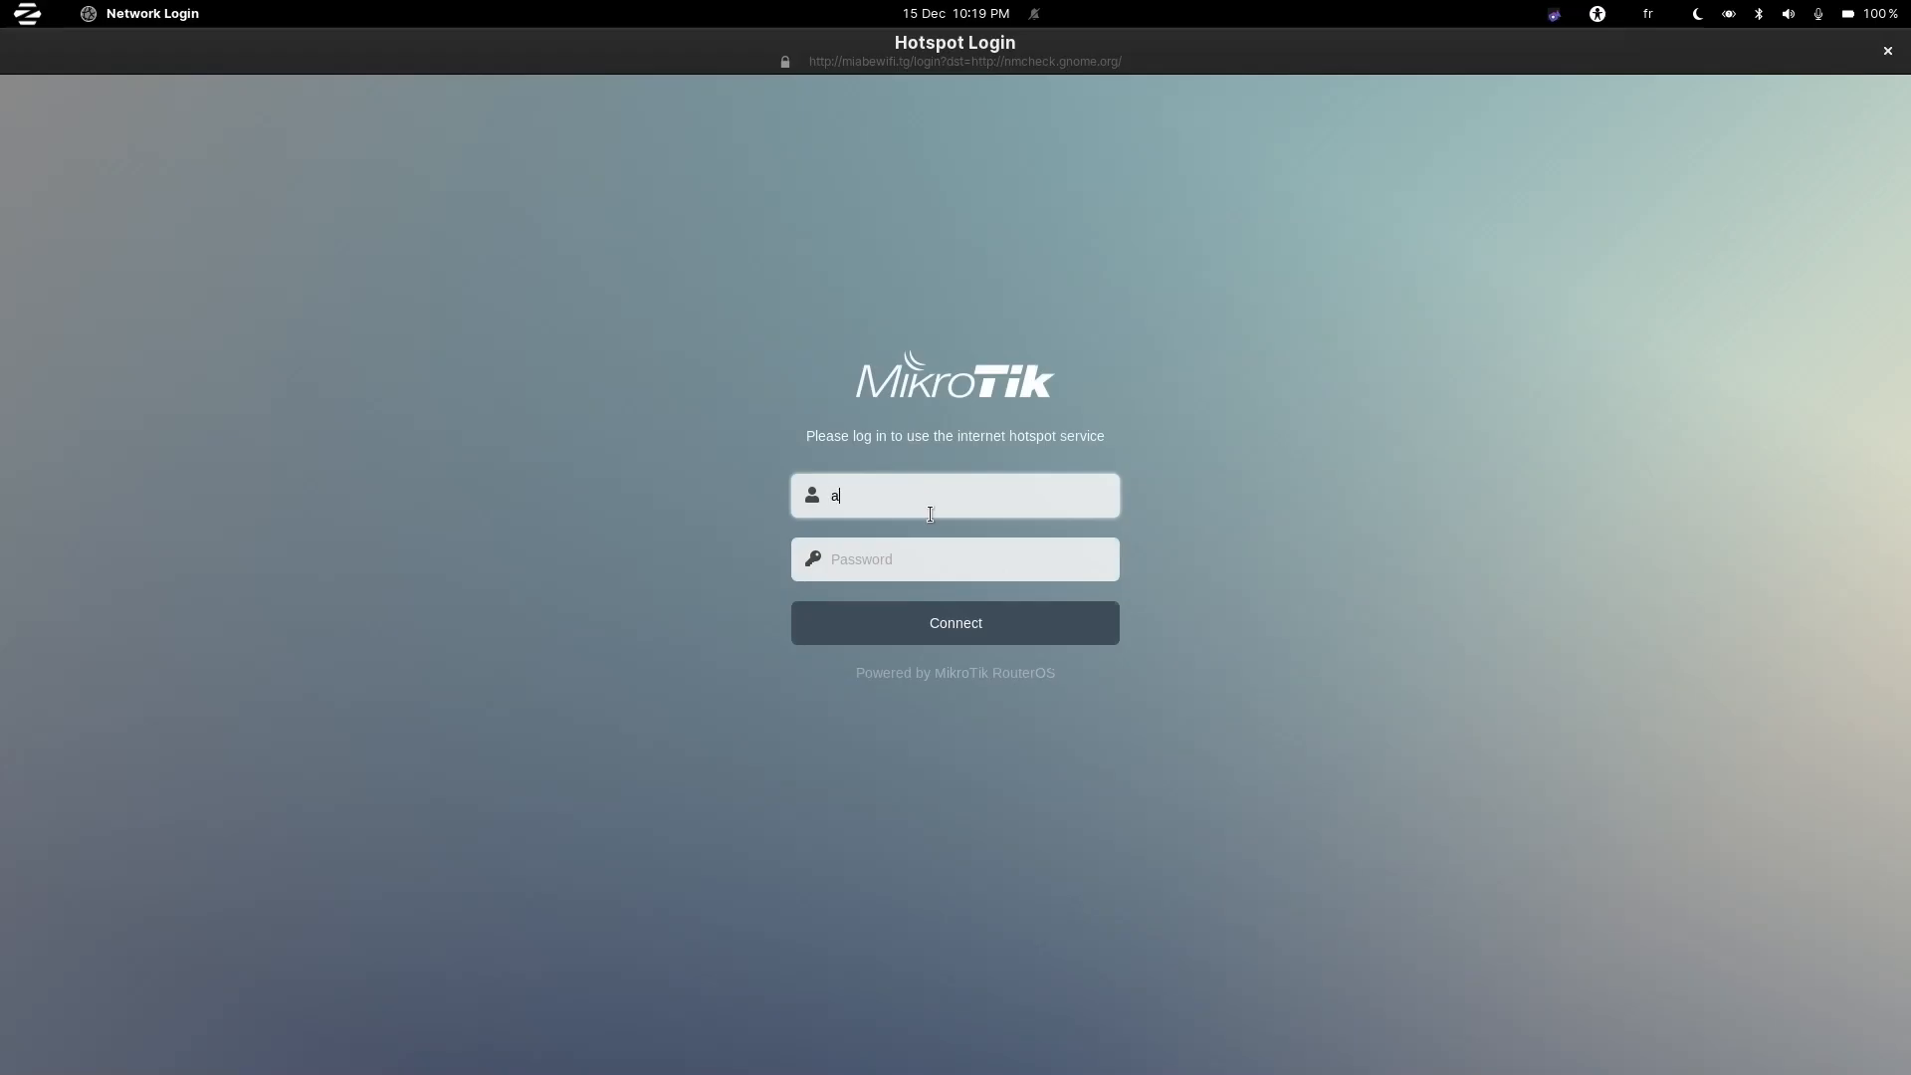
pyautogui.write('dmin')
pyautogui.click(888, 571)
pyautogui.write('•')
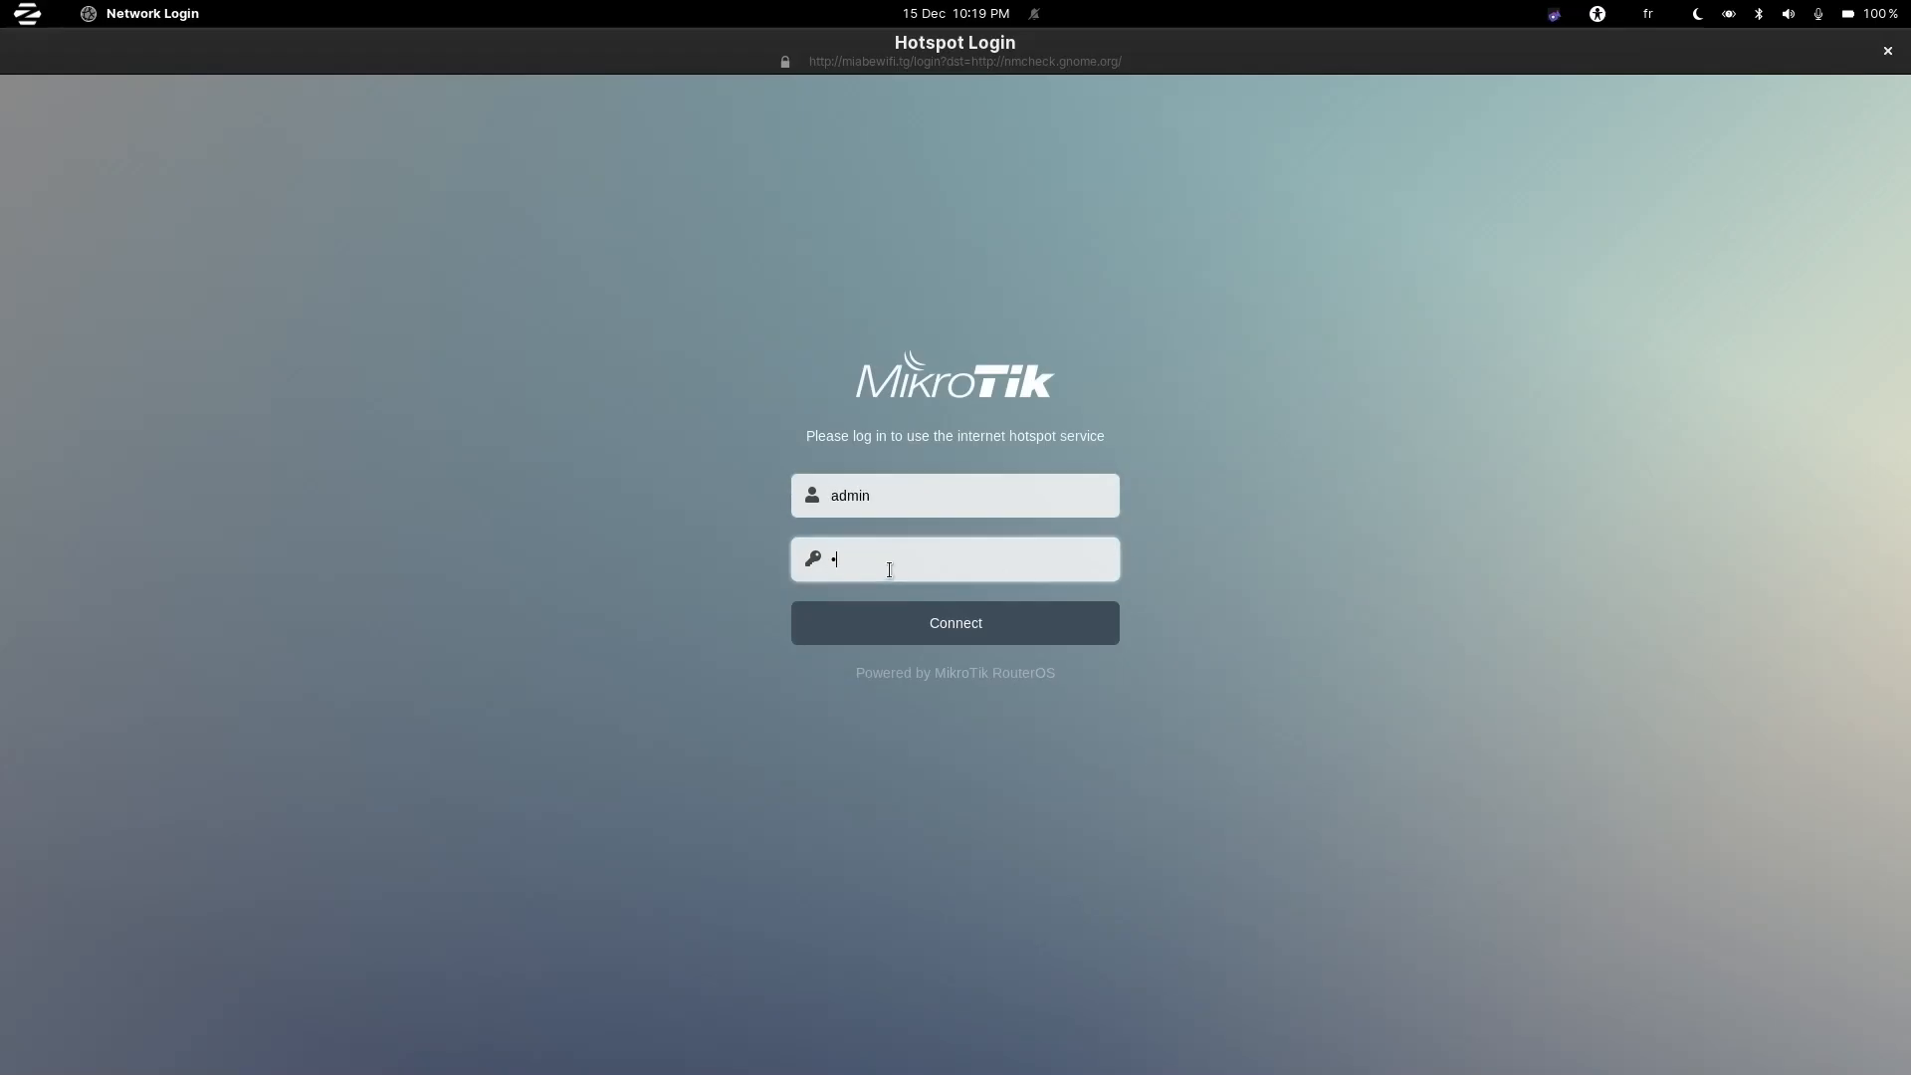
pyautogui.click(909, 609)
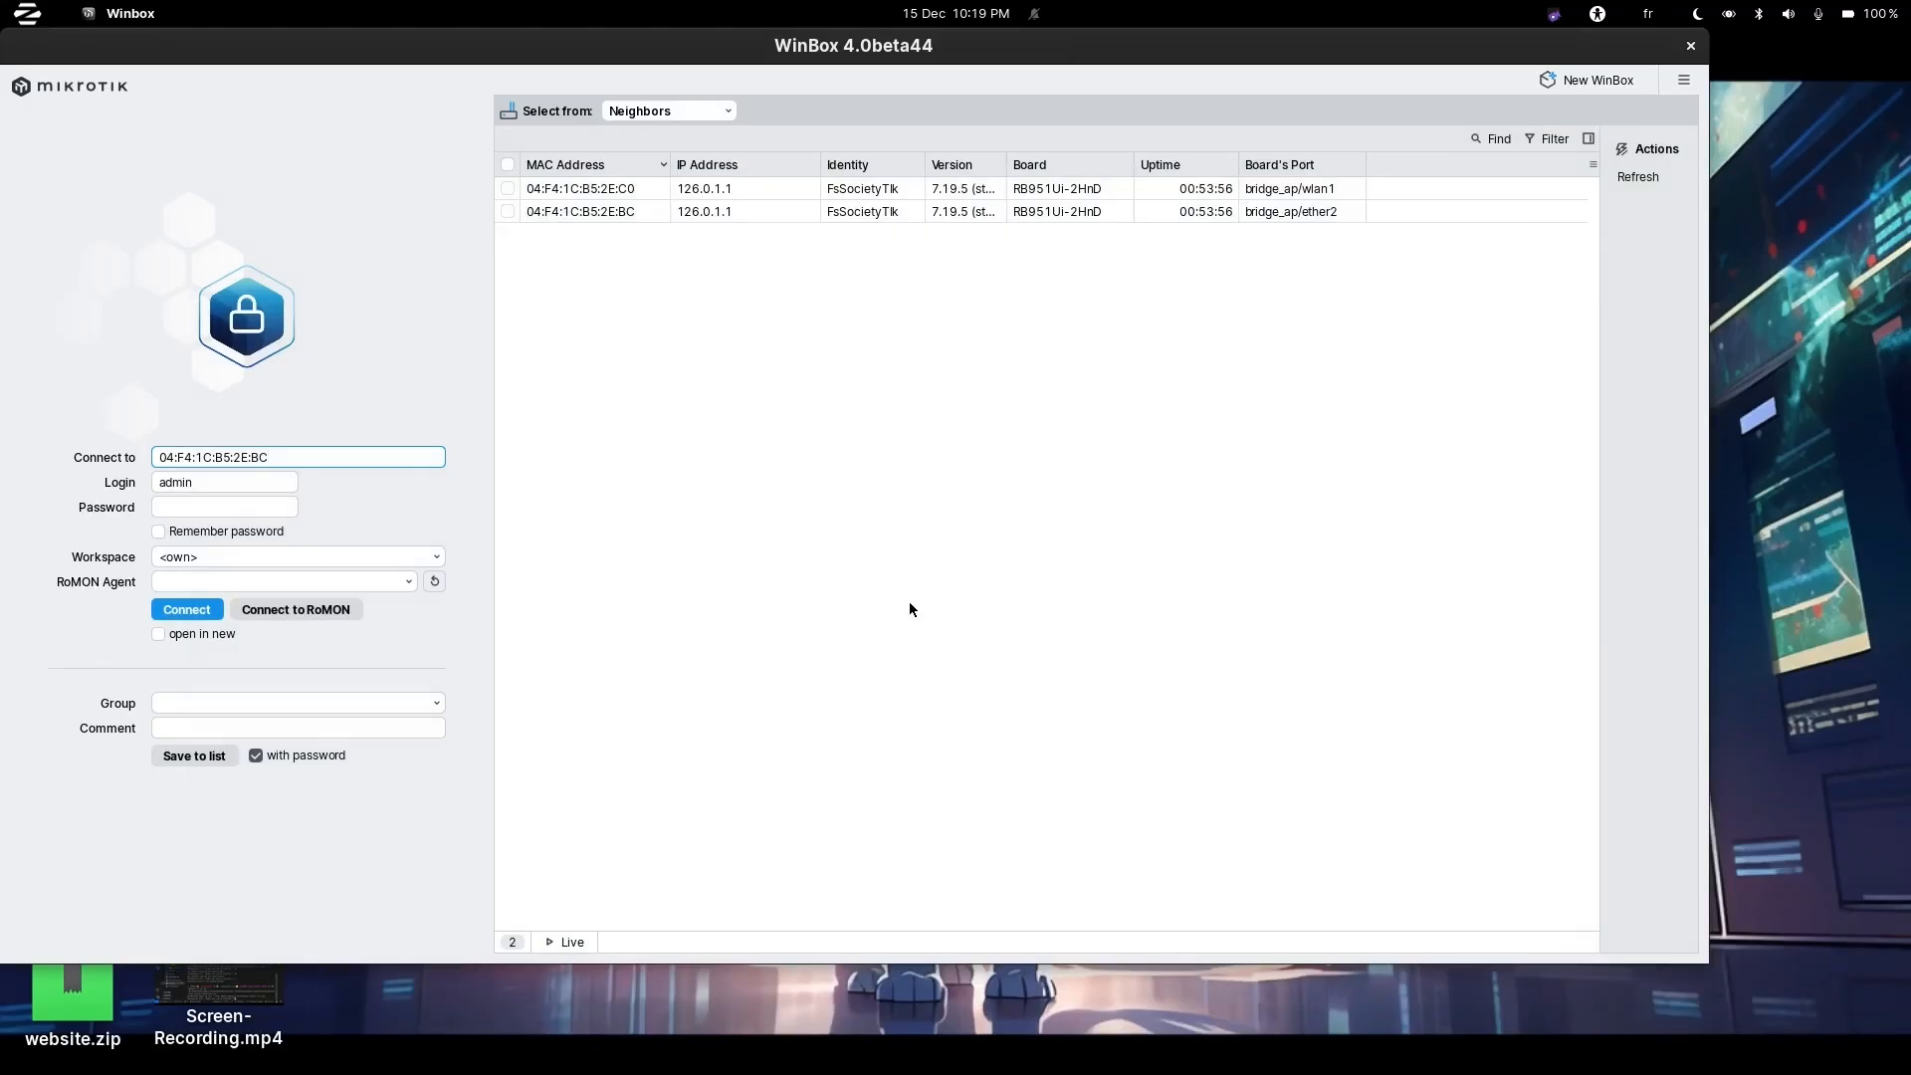
# Verify the connection status shows NetworkManager is online.
pyautogui.click(1791, 14)
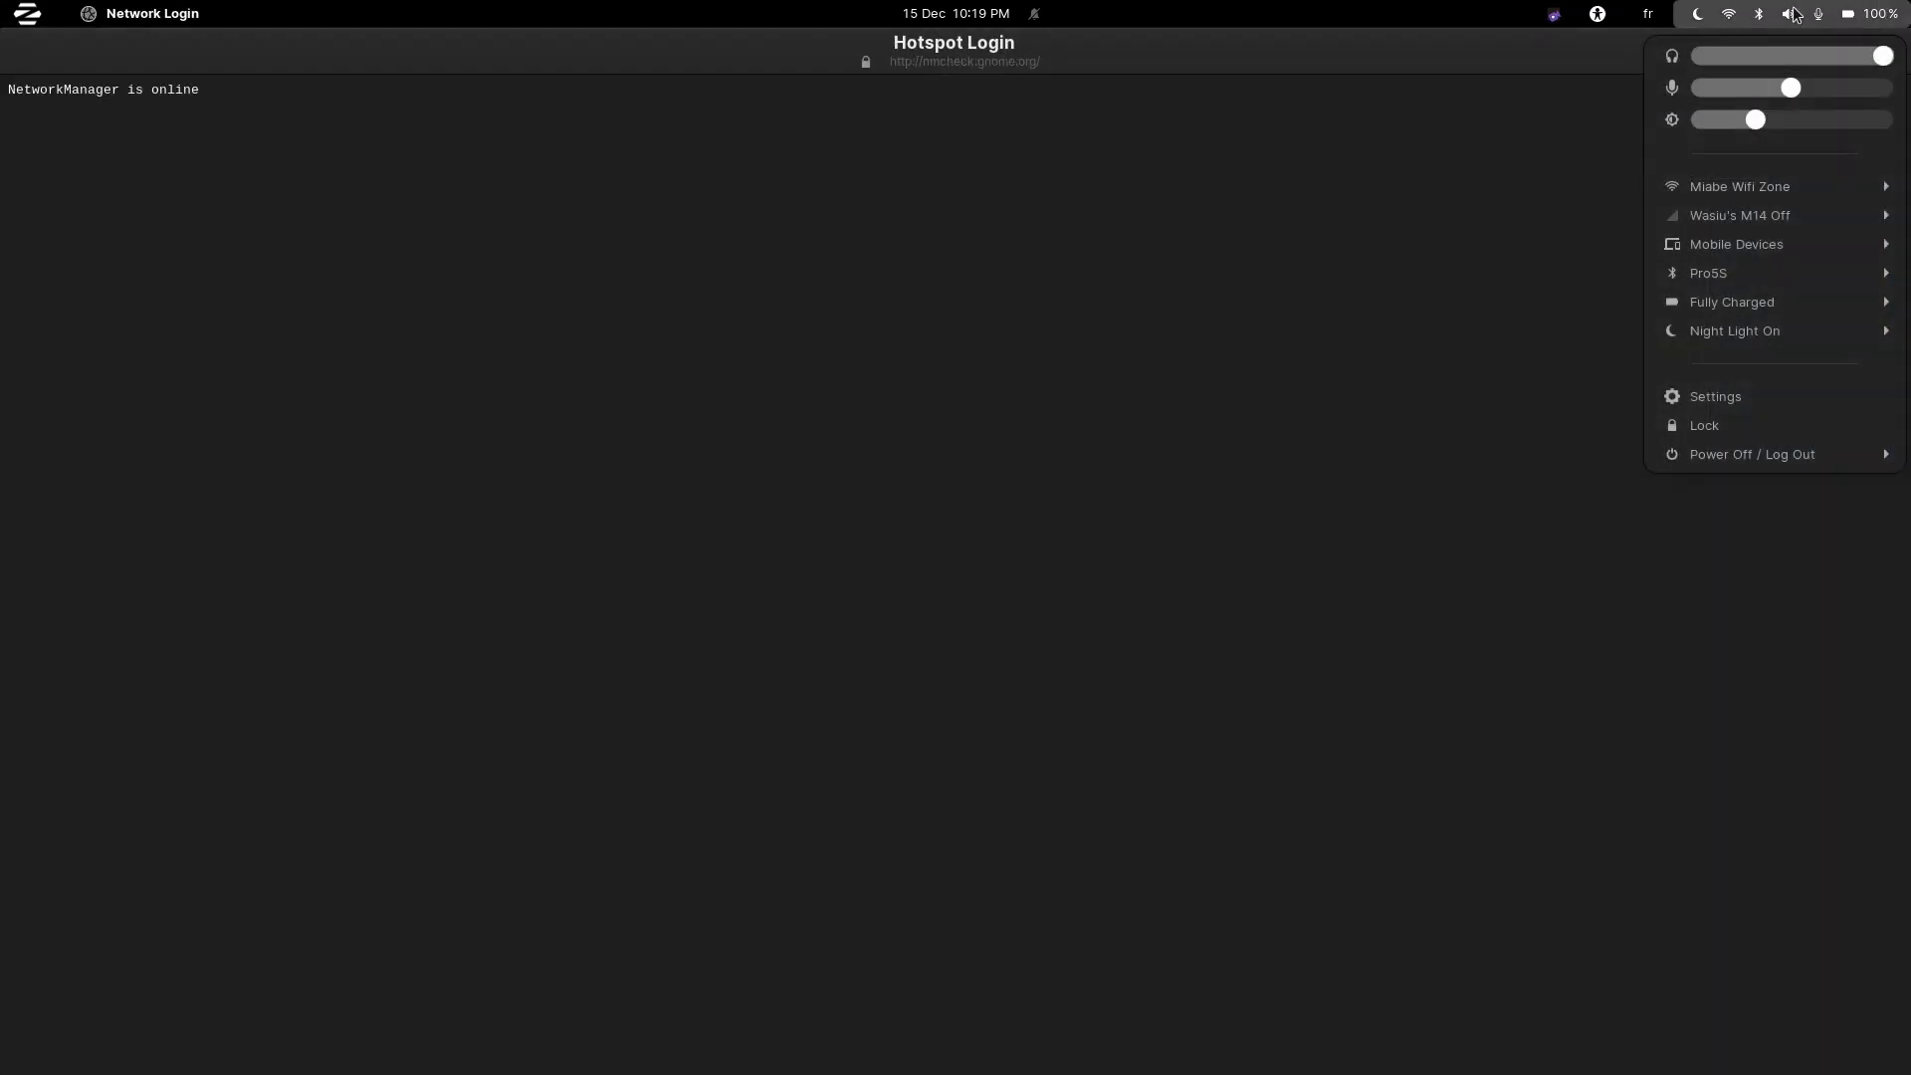
pyautogui.click(99, 90)
pyautogui.tripleClick(97, 88)
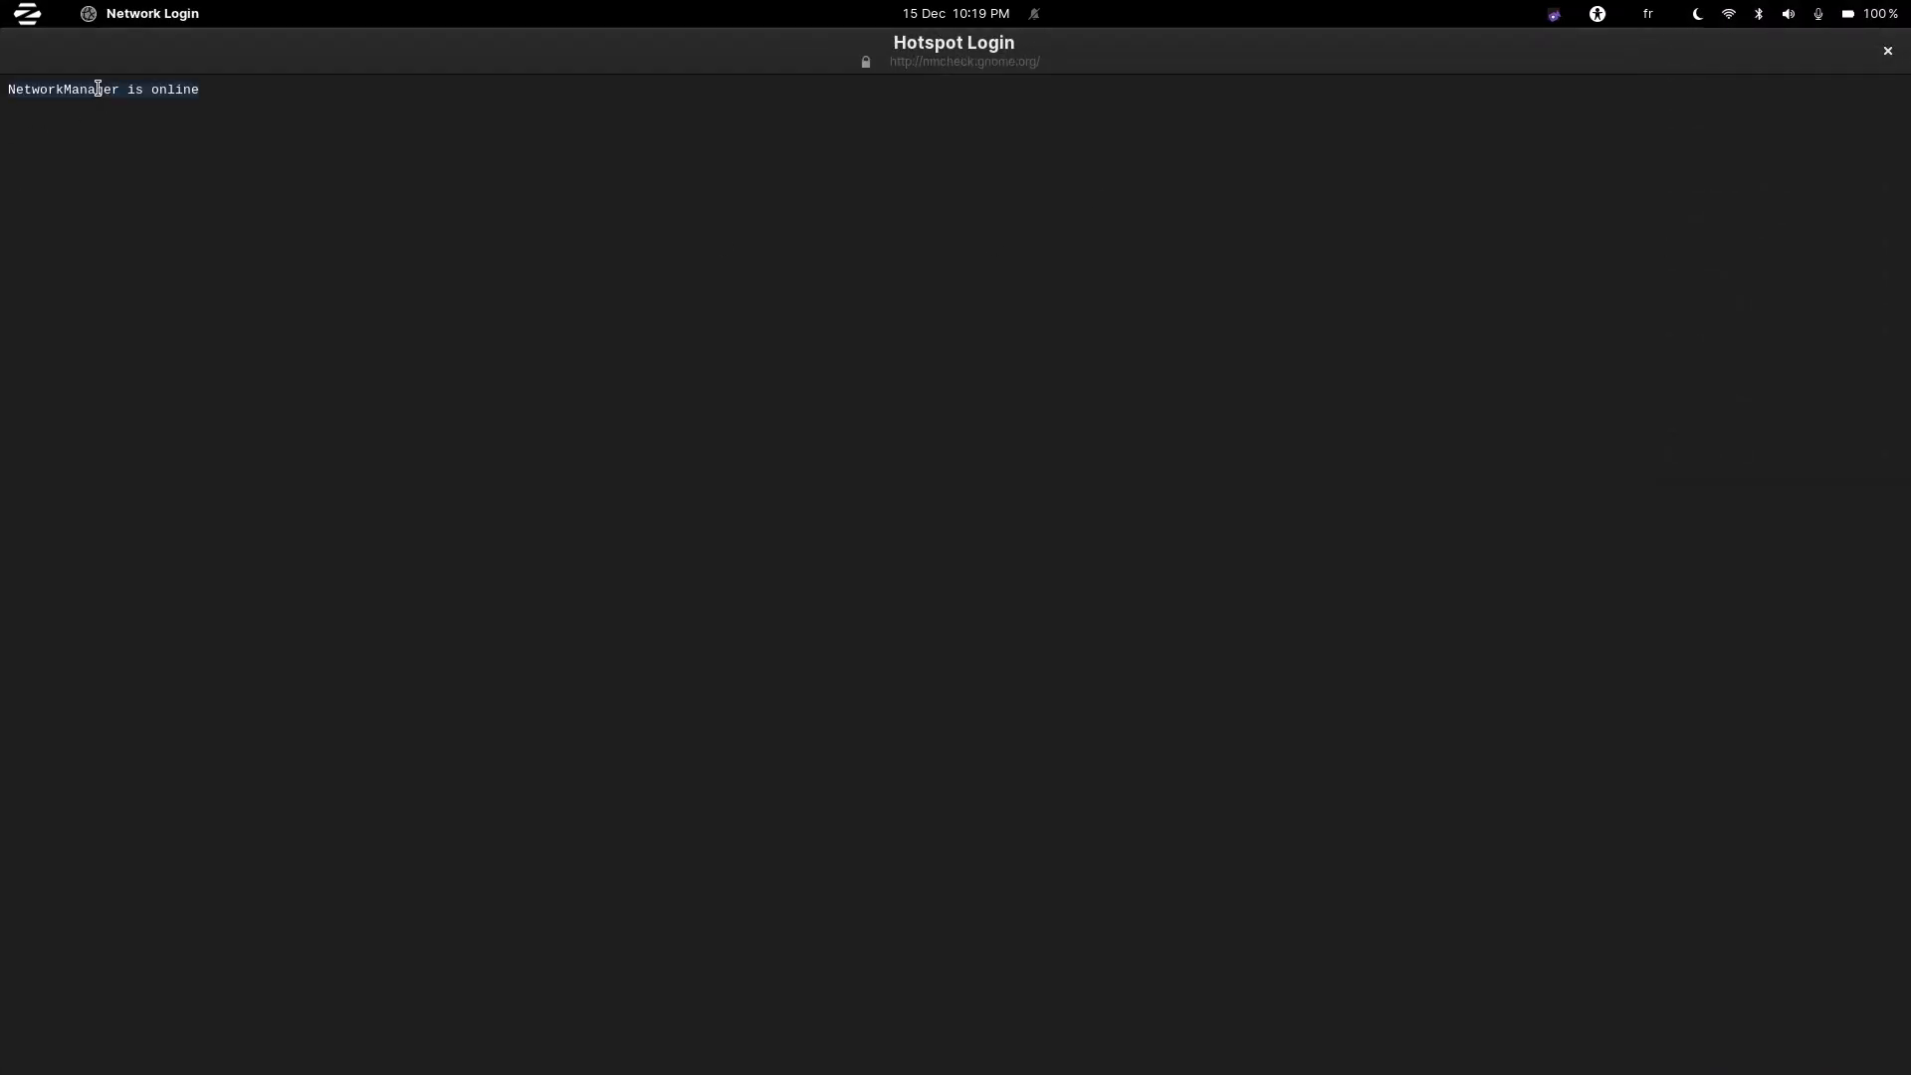